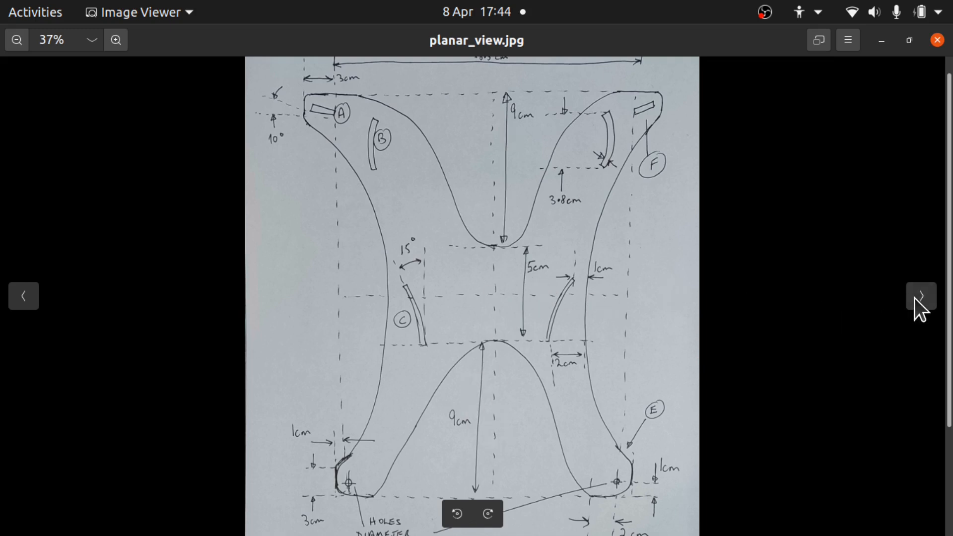
- Browse the reference images: the planar view drawing, the mock-up photo and the end view drawing
{"action": "left_click", "coordinate": [31, 297]}
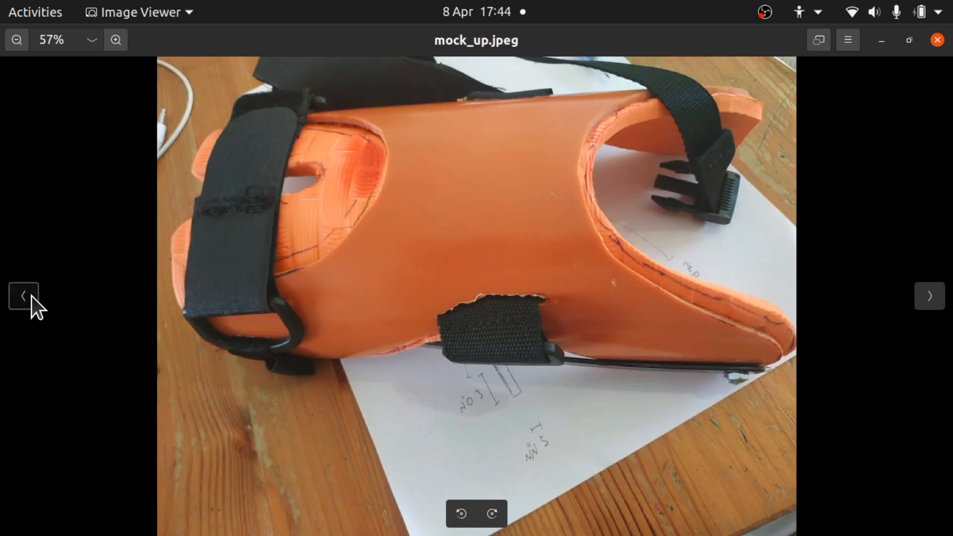
{"action": "left_click", "coordinate": [31, 297]}
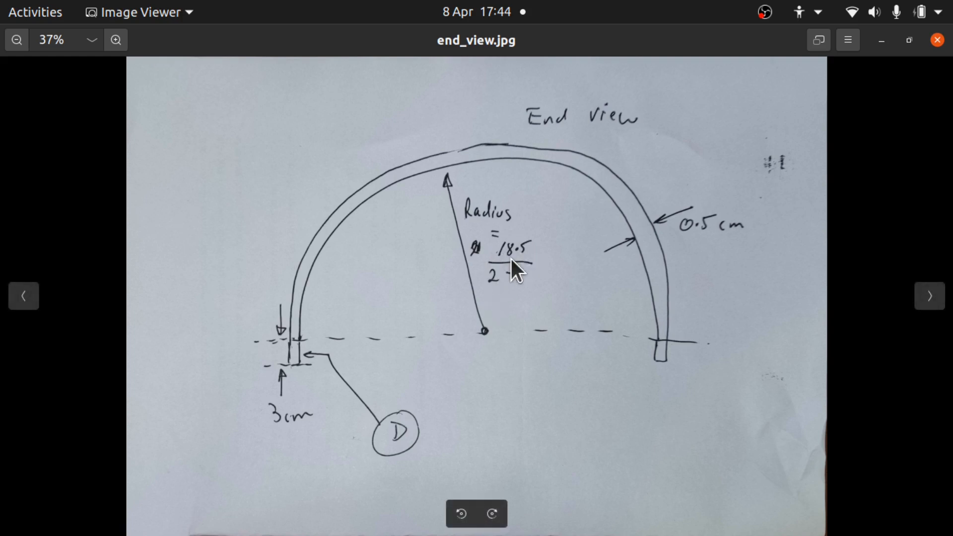
{"action": "left_click", "coordinate": [923, 295]}
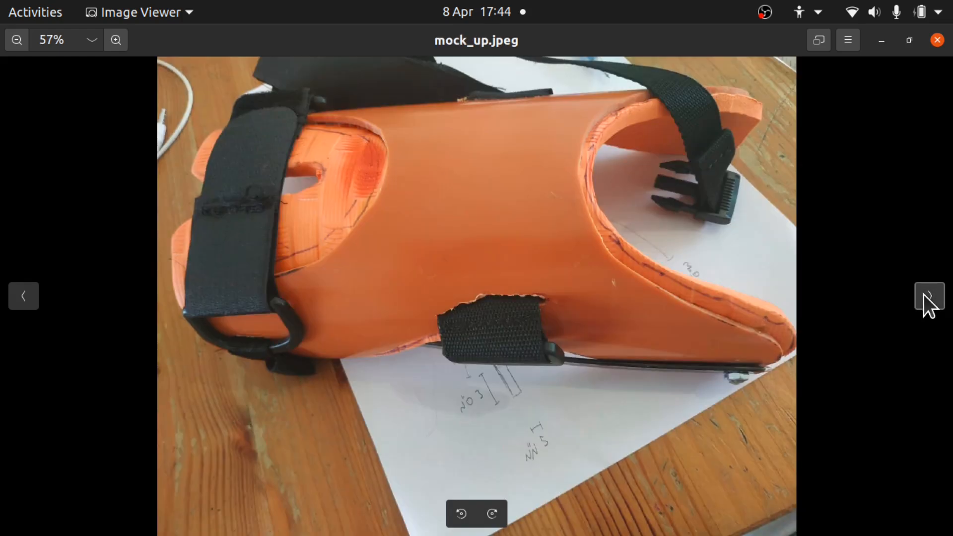
{"action": "left_click", "coordinate": [923, 295]}
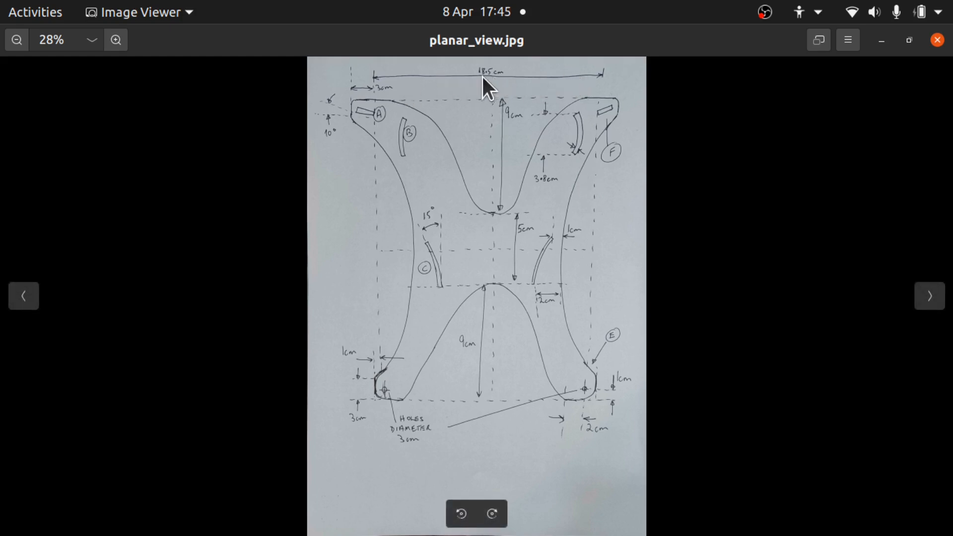
{"action": "left_click", "coordinate": [22, 298]}
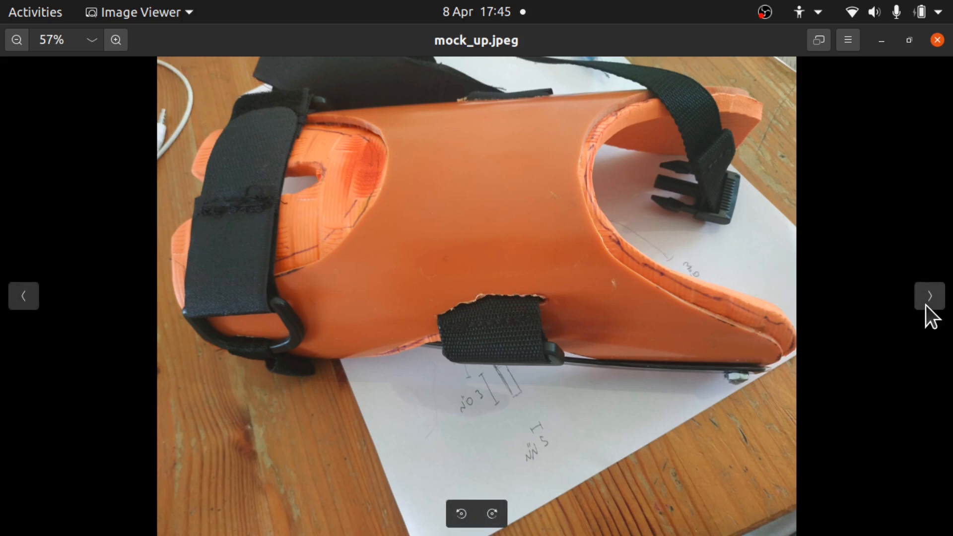
{"action": "left_click", "coordinate": [926, 303]}
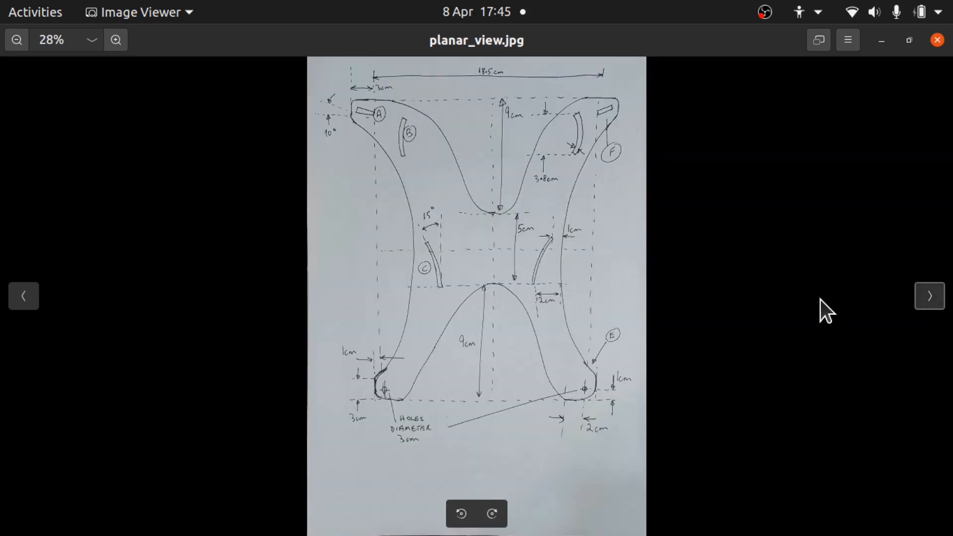
{"action": "left_click", "coordinate": [926, 304]}
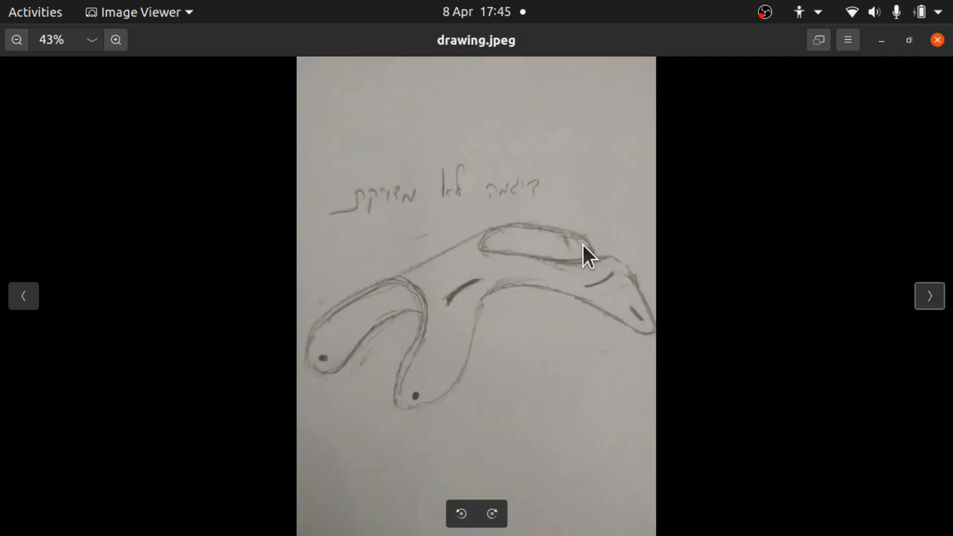
- Switch to FreeCAD and activate the Sketcher workbench
{"action": "key", "text": "super"}
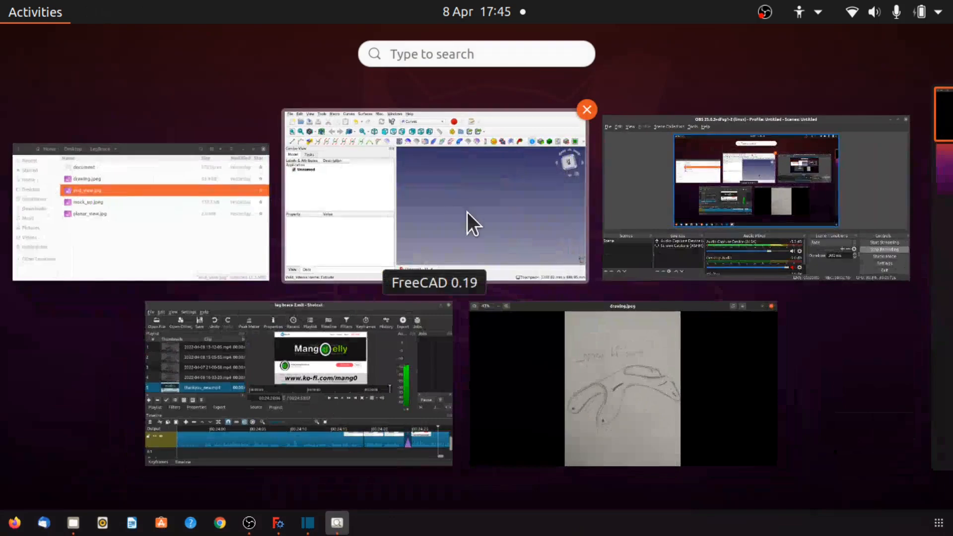
{"action": "left_click", "coordinate": [490, 233]}
{"action": "left_click", "coordinate": [430, 31]}
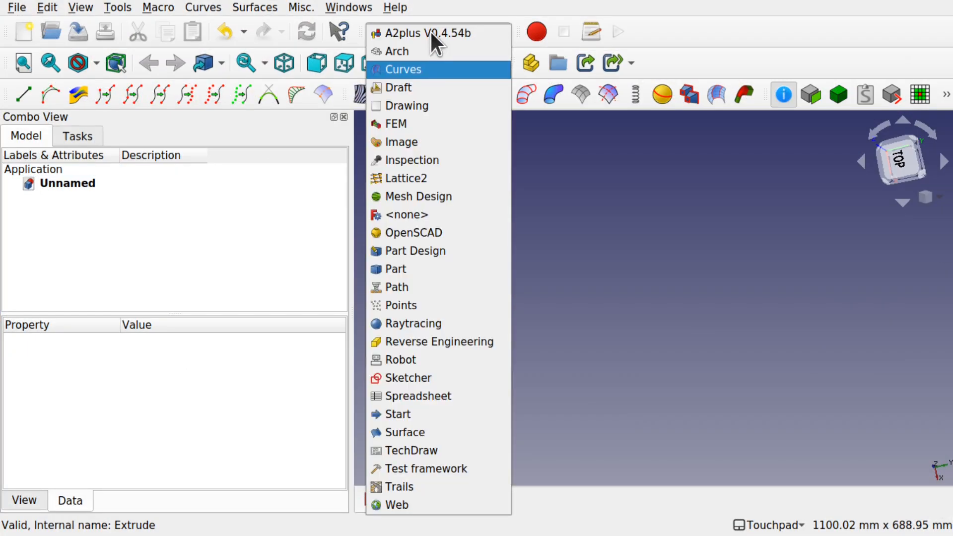
{"action": "left_click", "coordinate": [466, 378]}
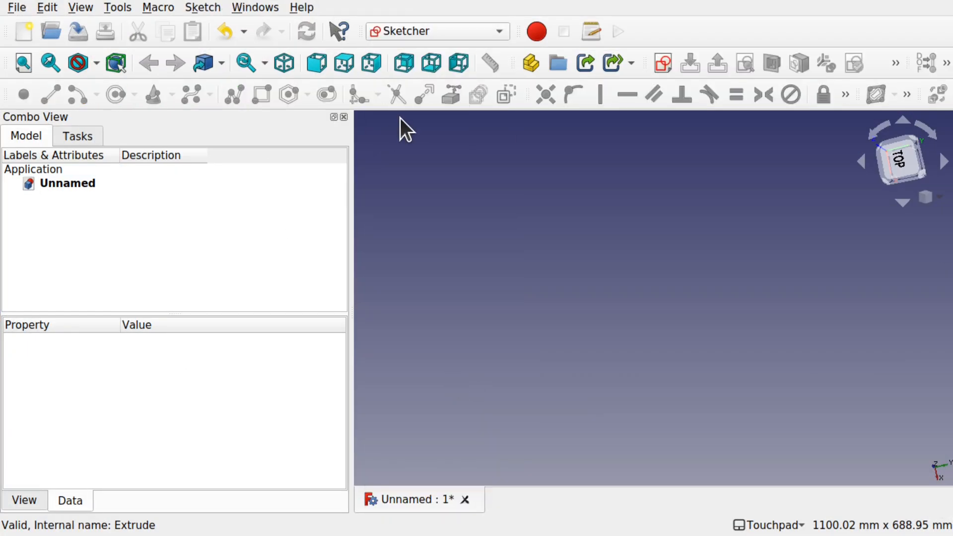
- Create a new sketch on the XY-Plane
{"action": "left_click", "coordinate": [663, 62]}
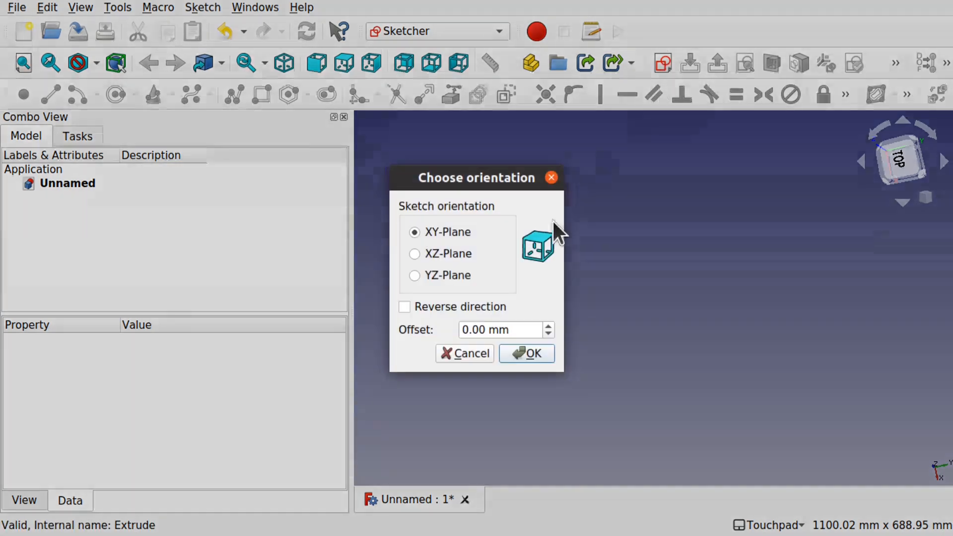
{"action": "left_click", "coordinate": [528, 356]}
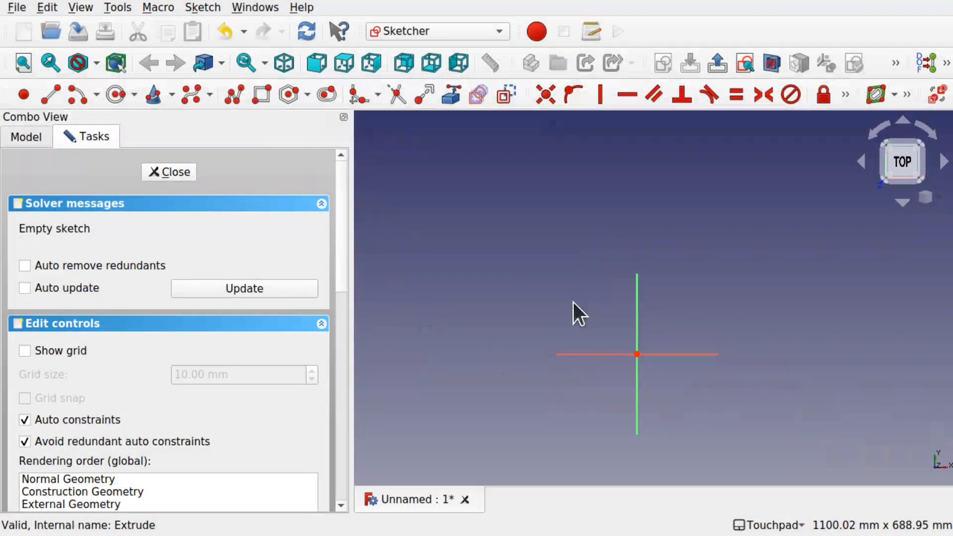
- Draw a semicircular arc centred on the origin, about 78 mm radius, with both ends on the horizontal axis
{"action": "scroll", "coordinate": [615, 358], "scroll_direction": "up", "scroll_amount": 5}
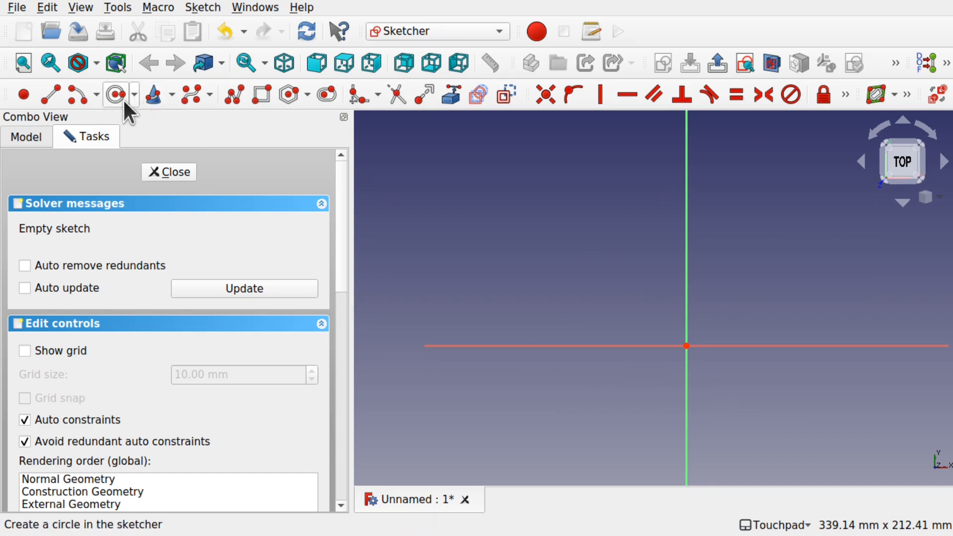
{"action": "left_click", "coordinate": [76, 91]}
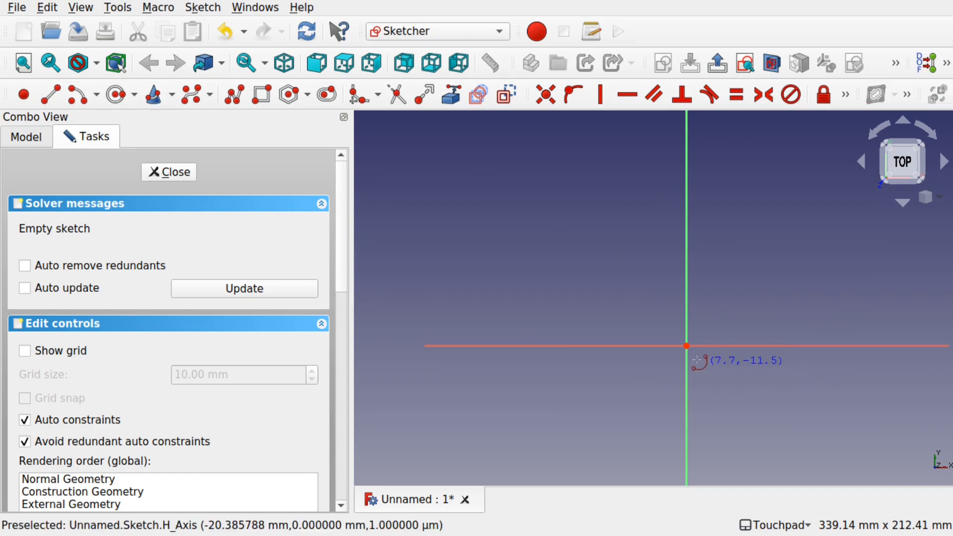
{"action": "left_click", "coordinate": [686, 346]}
{"action": "left_click", "coordinate": [548, 346]}
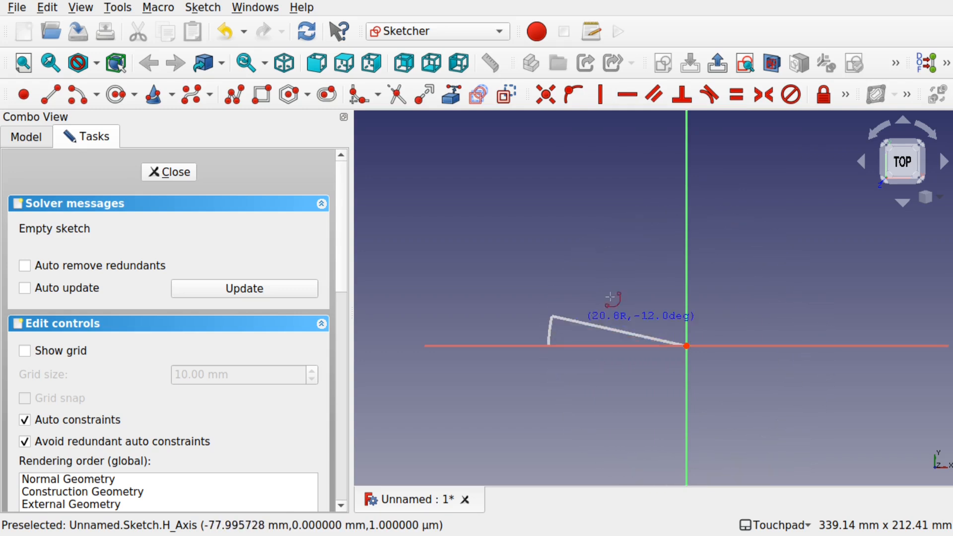
{"action": "left_click", "coordinate": [825, 345]}
- Draw a line joining the arc's two ends and delete the redundant constraint it creates
{"action": "left_click", "coordinate": [50, 94]}
{"action": "left_click", "coordinate": [549, 346]}
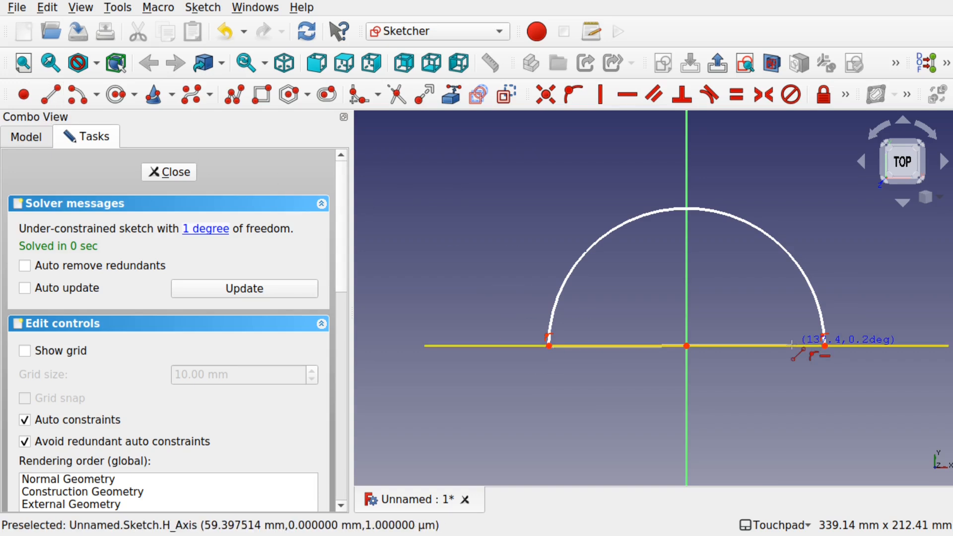
{"action": "left_click", "coordinate": [824, 346]}
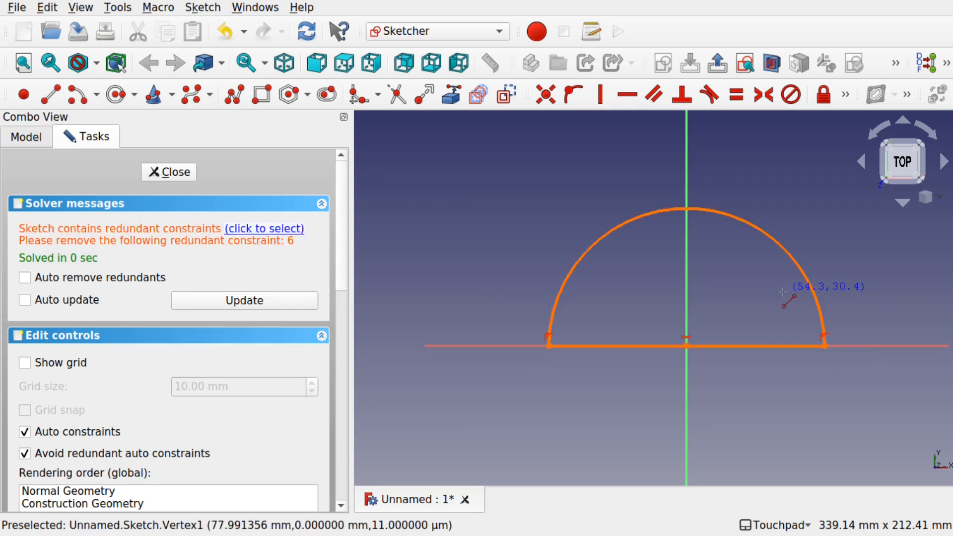
{"action": "key", "text": "Escape"}
{"action": "left_click", "coordinate": [258, 229]}
{"action": "key", "text": "Delete"}
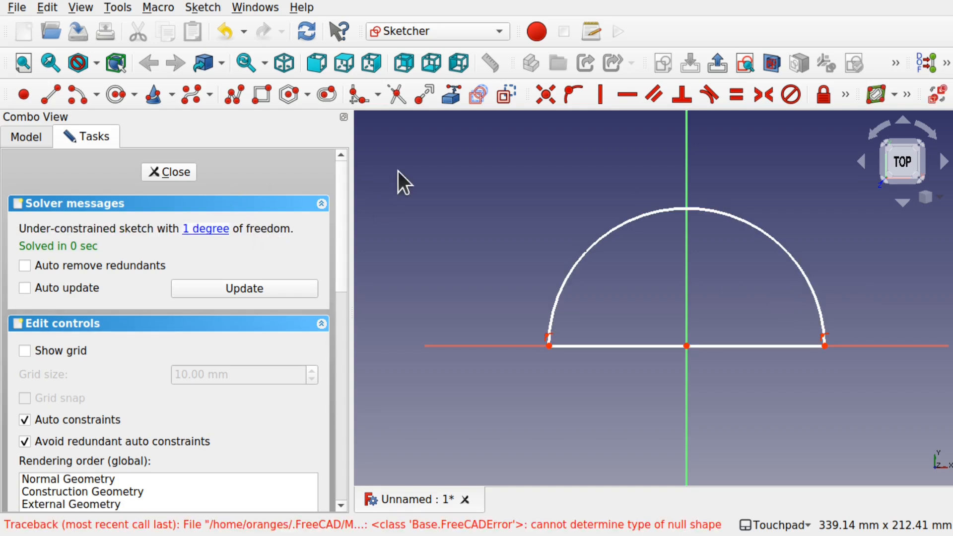
- Apply a radius constraint to the arc and open the formula editor for its value
{"action": "left_click", "coordinate": [771, 238]}
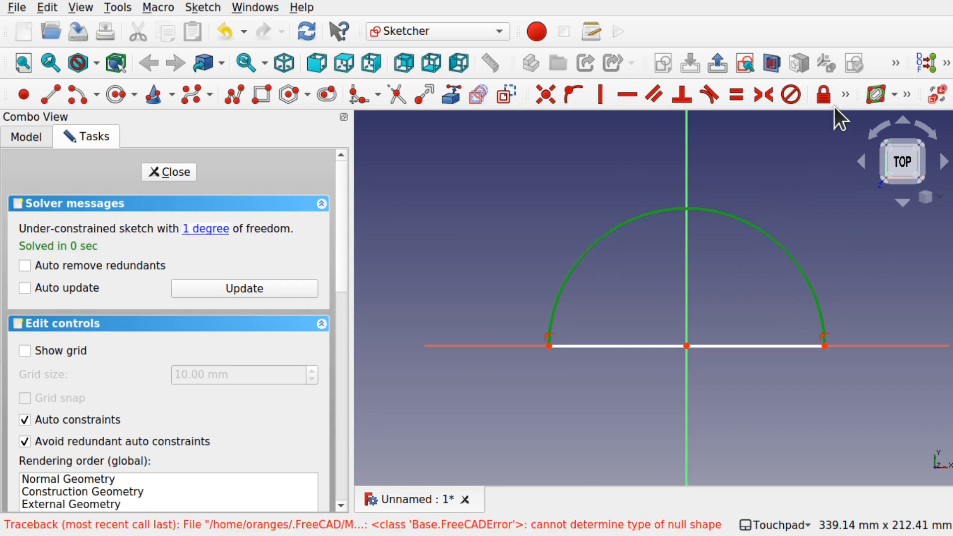
{"action": "left_click", "coordinate": [843, 95]}
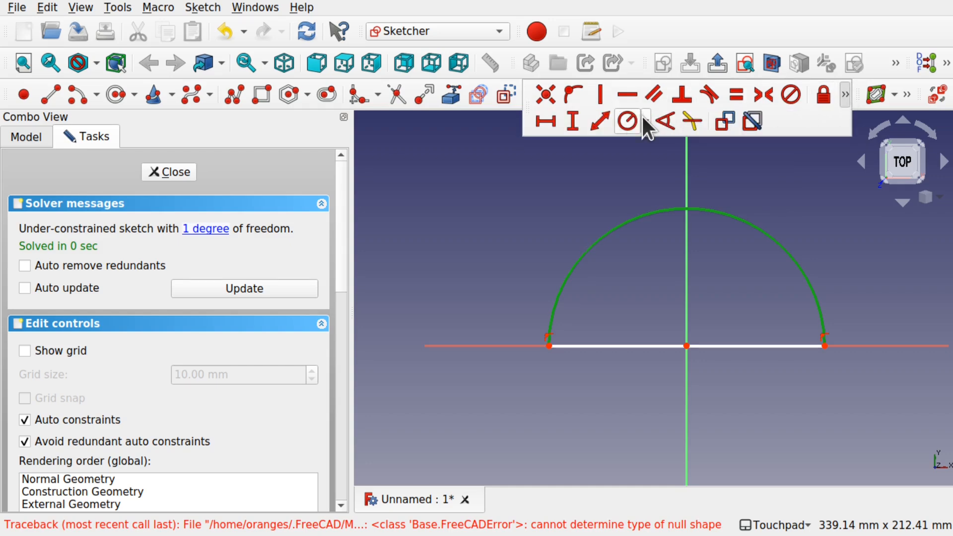
{"action": "left_click", "coordinate": [642, 117]}
{"action": "left_click", "coordinate": [651, 142]}
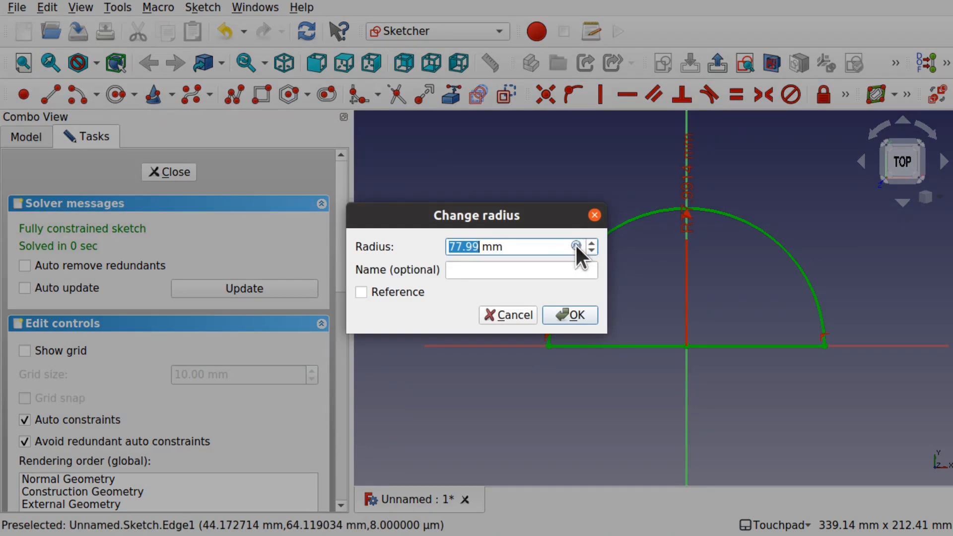
{"action": "left_click", "coordinate": [576, 244]}
- Enter the radius formula 185 / (pi*2), taken from the end-view drawing
{"action": "key", "text": "super"}
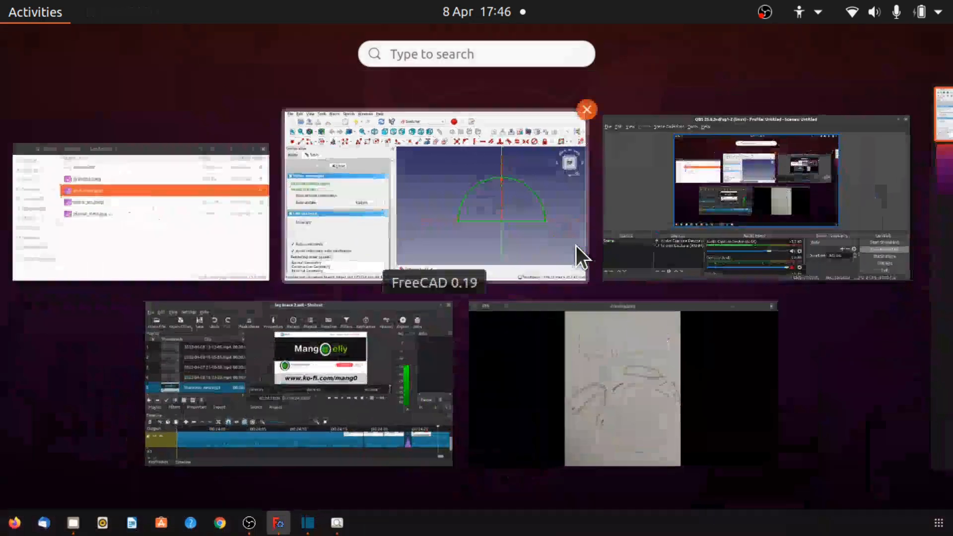
{"action": "left_click", "coordinate": [604, 339]}
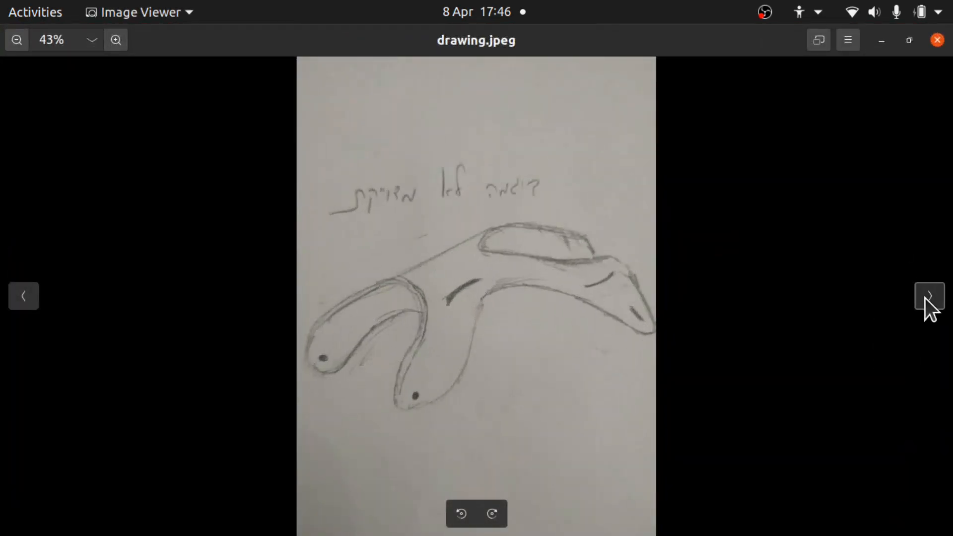
{"action": "left_click", "coordinate": [926, 297]}
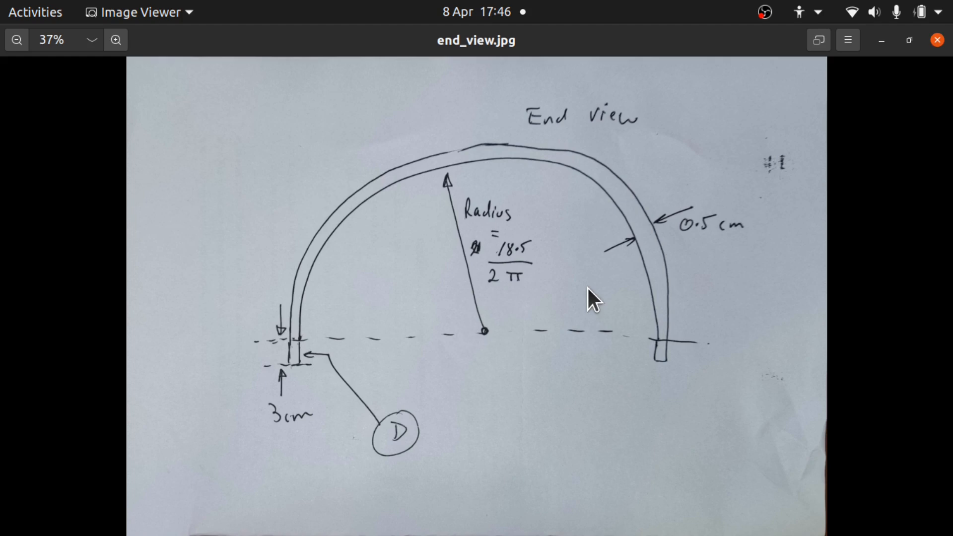
{"action": "key", "text": "super"}
{"action": "left_click", "coordinate": [533, 228]}
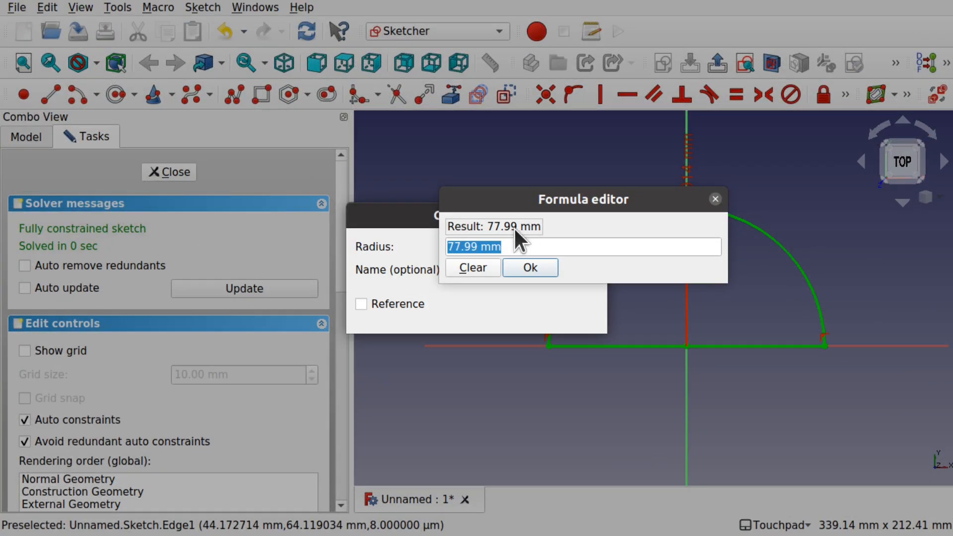
{"action": "left_click", "coordinate": [521, 247]}
{"action": "left_click_drag", "start_coordinate": [502, 248], "coordinate": [424, 241]}
{"action": "type", "text": "18"}
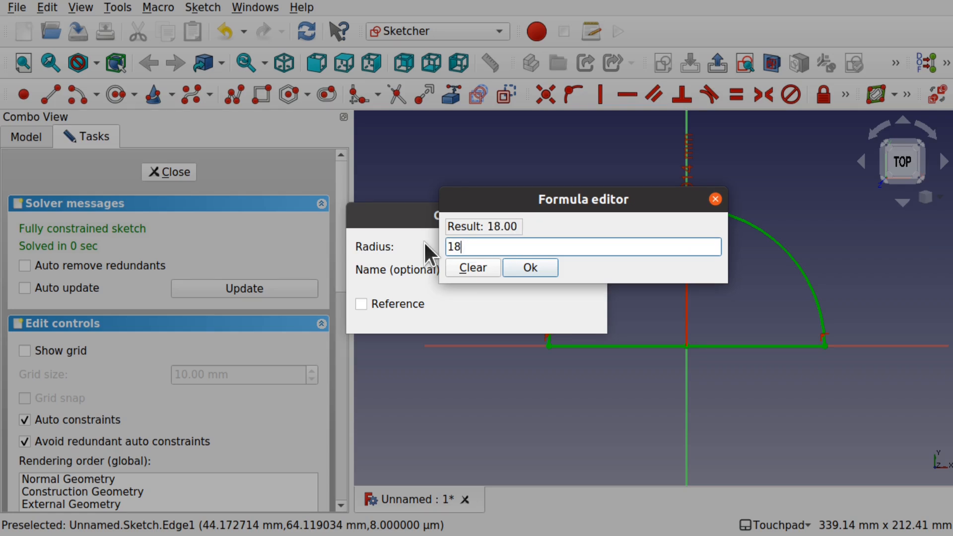
{"action": "type", "text": "5 / (pi*2)"}
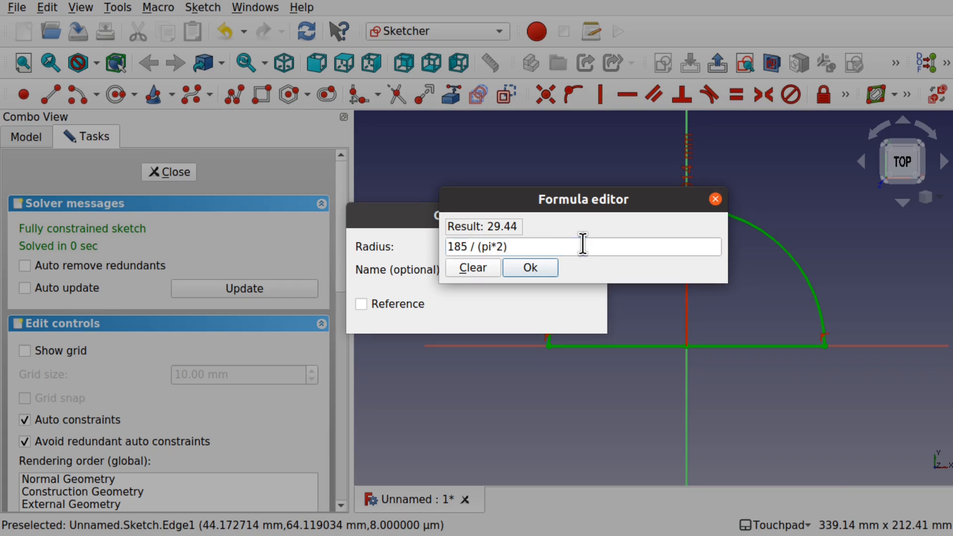
- Change the radius formula to 185 * 2 / (pi*2), confirm the constraint, and move its dimension label aside
{"action": "key", "text": "super"}
{"action": "left_click", "coordinate": [618, 387]}
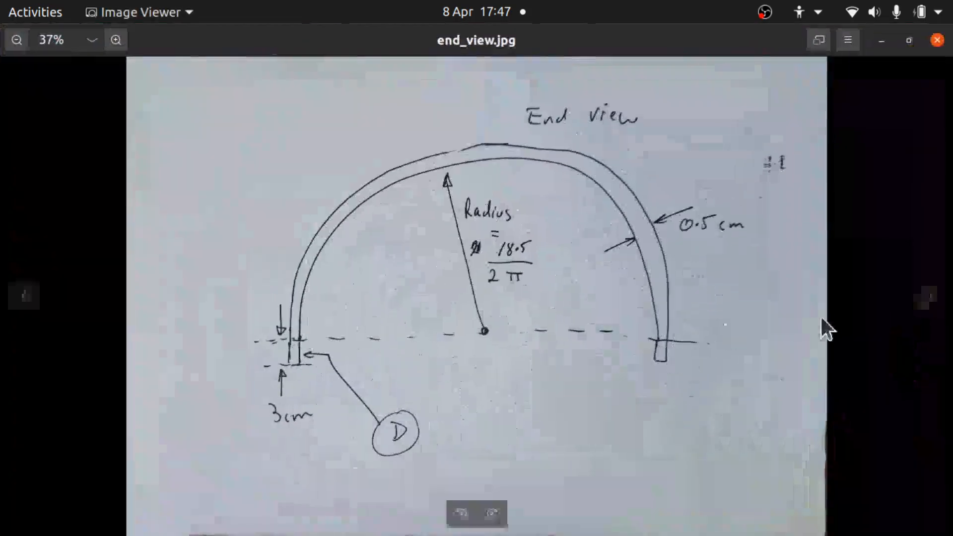
{"action": "left_click", "coordinate": [924, 304]}
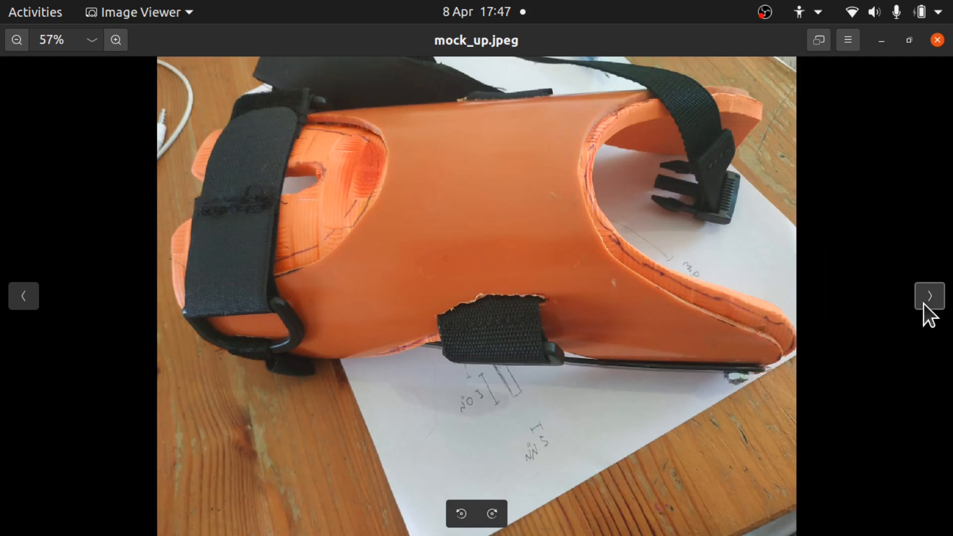
{"action": "left_click", "coordinate": [930, 304]}
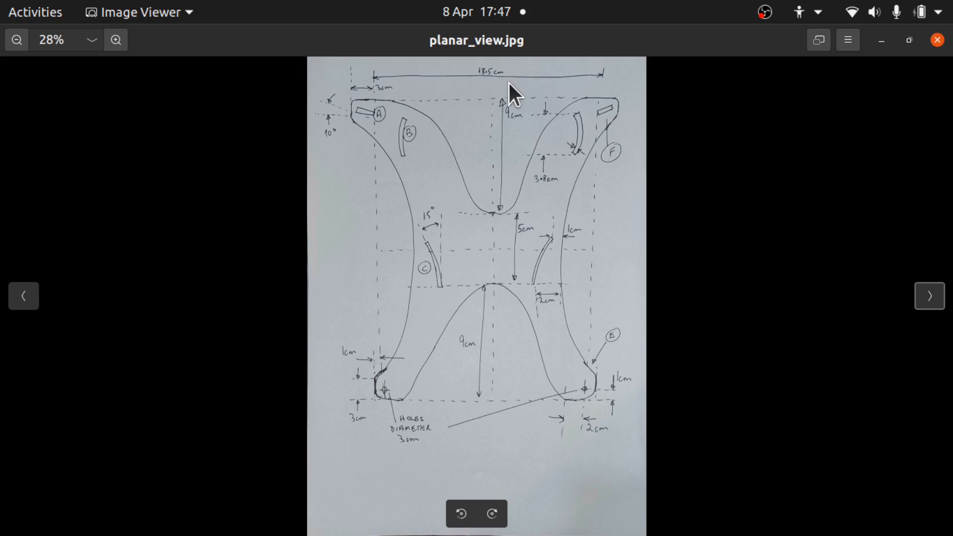
{"action": "key", "text": "super"}
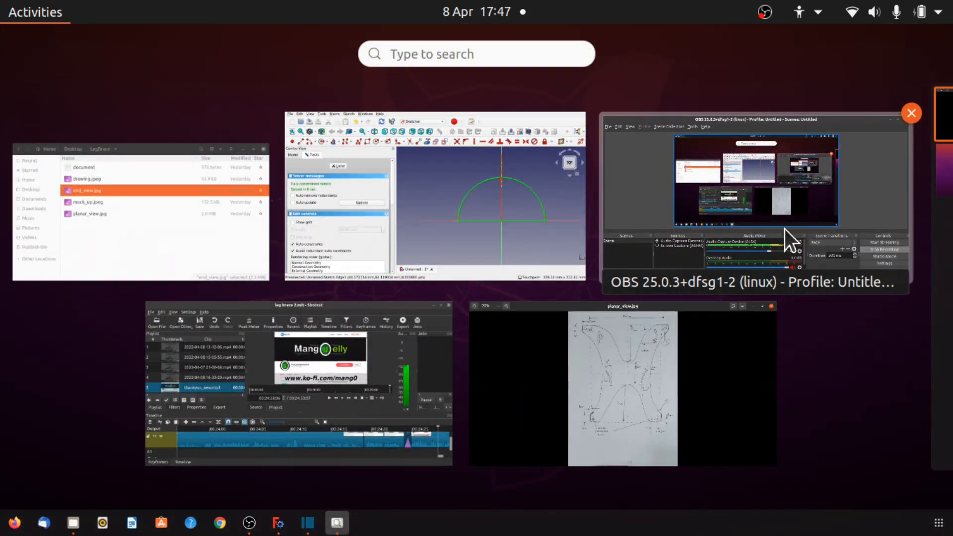
{"action": "left_click", "coordinate": [520, 234]}
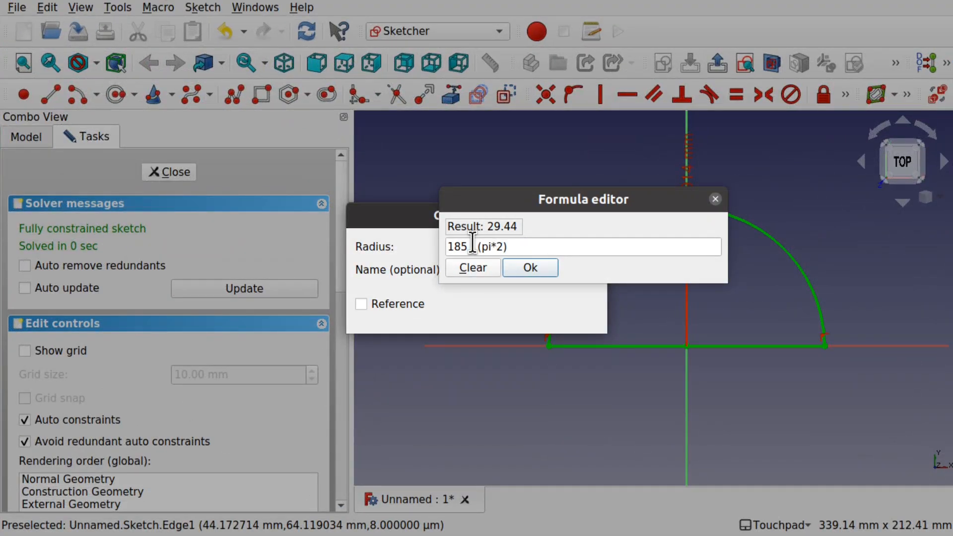
{"action": "left_click", "coordinate": [469, 244]}
{"action": "type", "text": "* 2"}
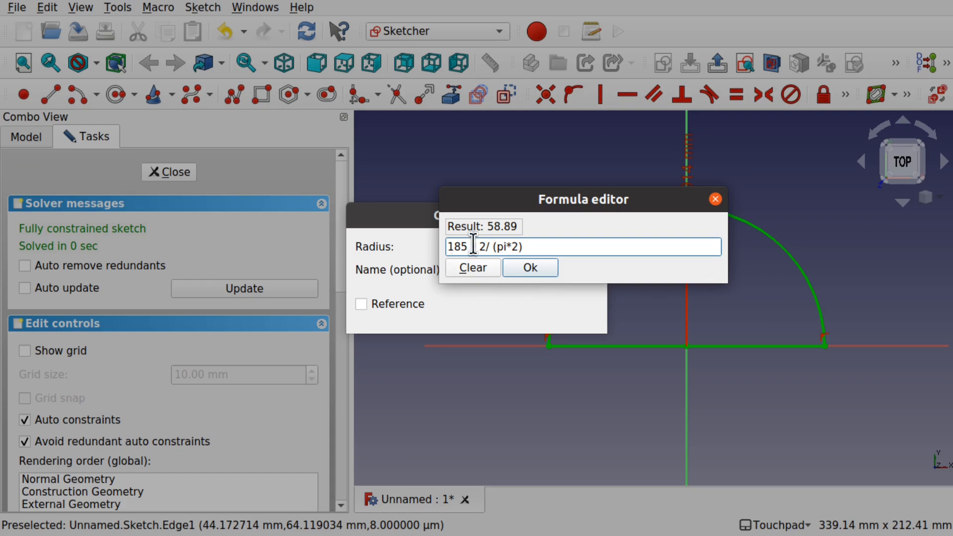
{"action": "left_click", "coordinate": [531, 267]}
{"action": "left_click", "coordinate": [578, 314]}
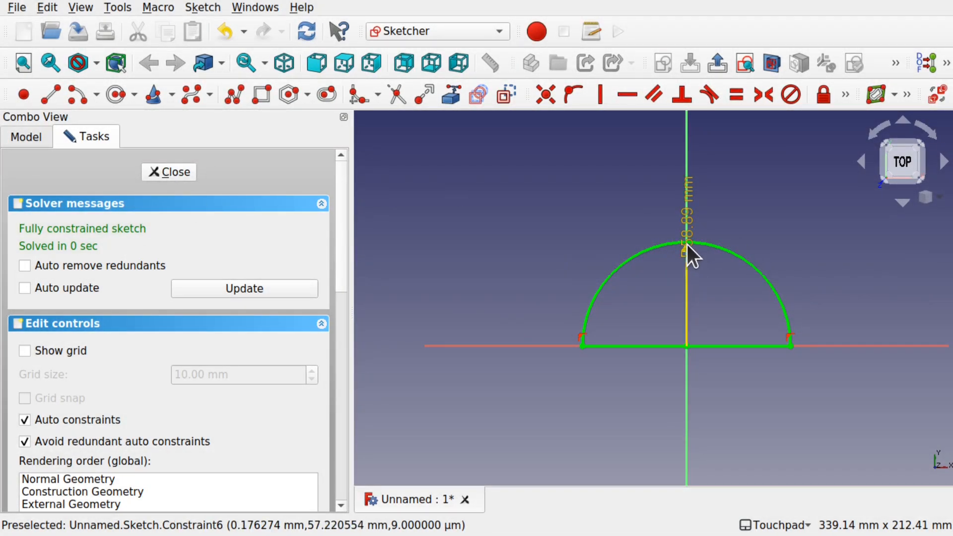
{"action": "left_click_drag", "start_coordinate": [690, 244], "coordinate": [493, 259]}
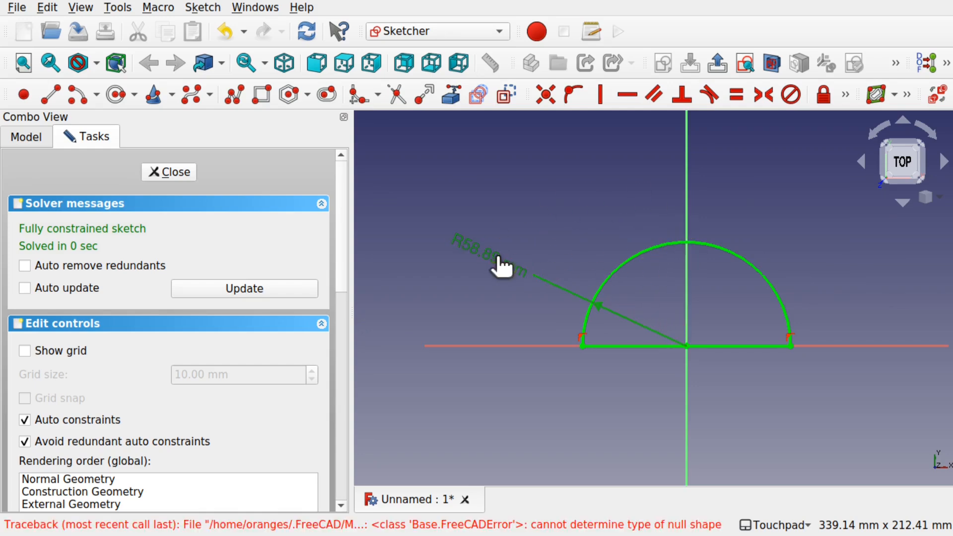
- Name the radius constraint CalfDiameter and close the sketch
{"action": "double_click", "coordinate": [502, 255]}
{"action": "left_click", "coordinate": [507, 271]}
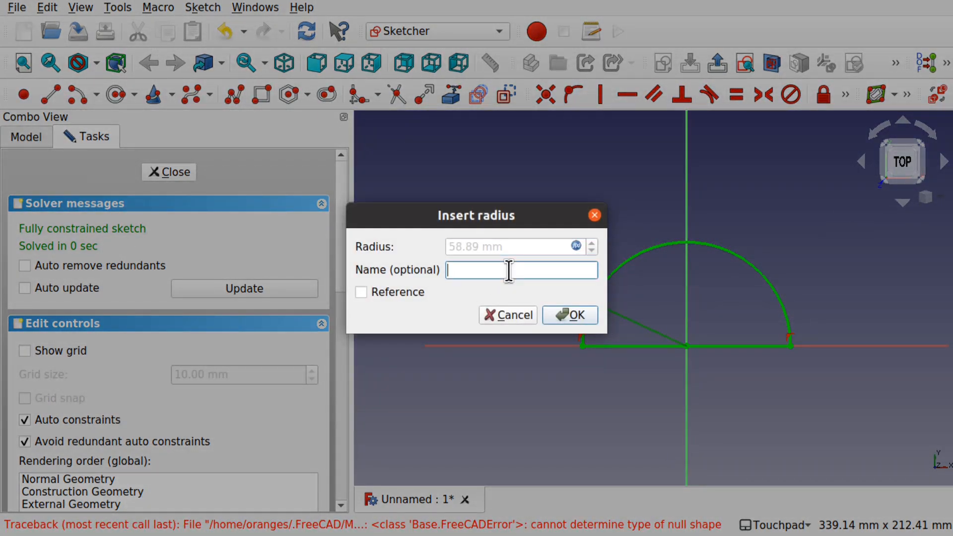
{"action": "type", "text": "CalfDiameter"}
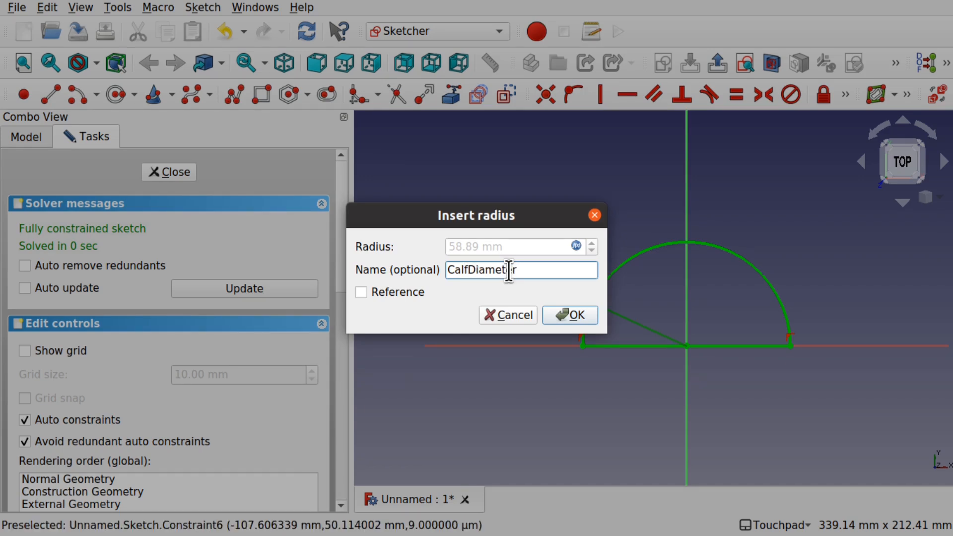
{"action": "key", "text": "Return"}
{"action": "left_click", "coordinate": [177, 178]}
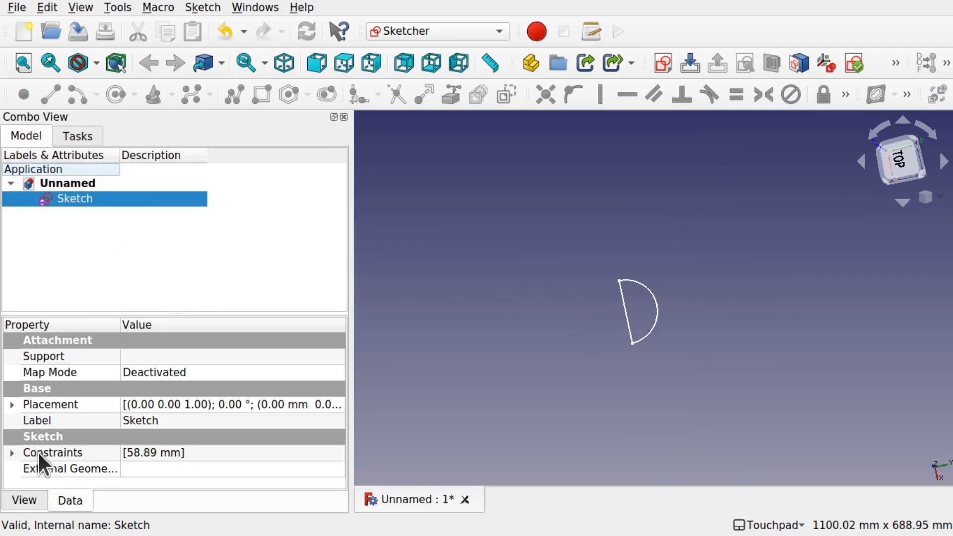
- Inspect the Calf Diameter constraint's formula in the sketch's properties
{"action": "left_click", "coordinate": [12, 452]}
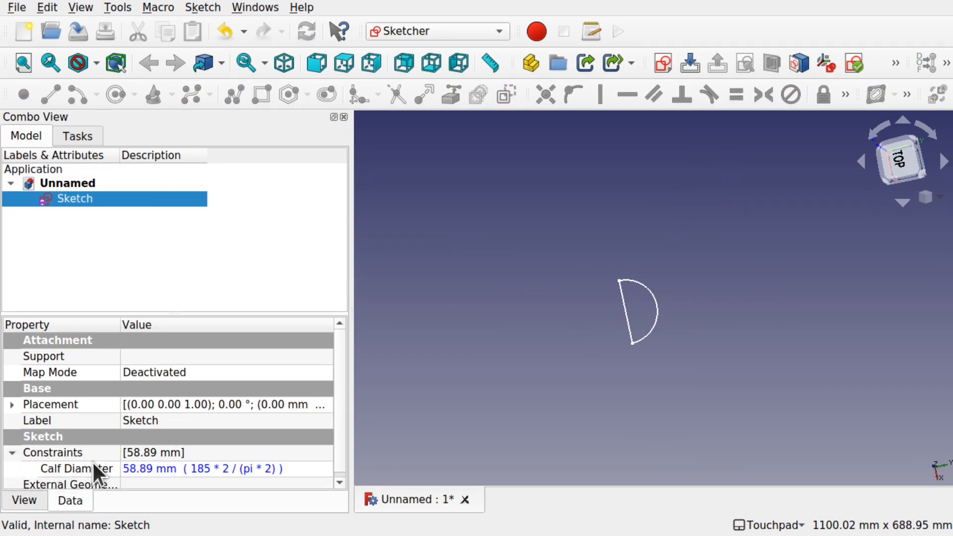
{"action": "left_click", "coordinate": [320, 468]}
{"action": "left_click", "coordinate": [321, 467]}
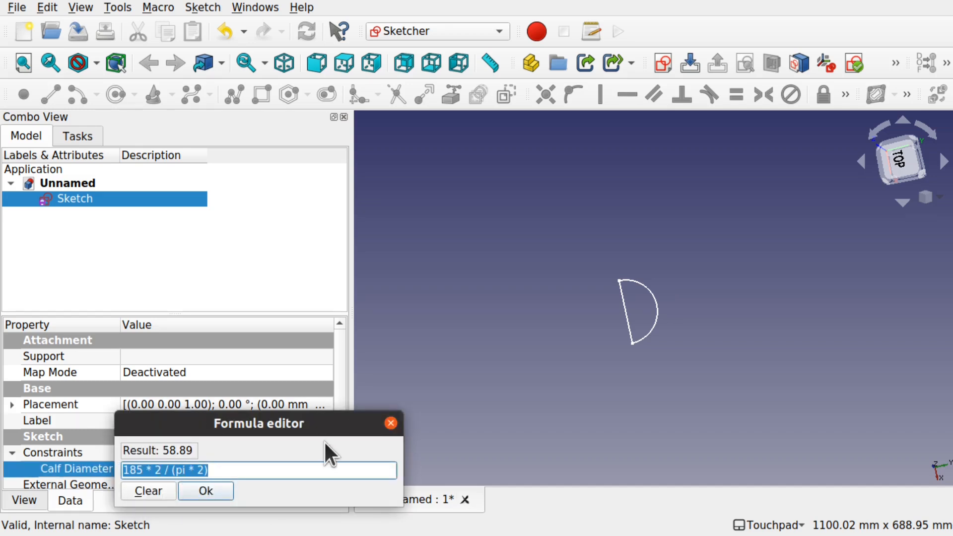
{"action": "left_click", "coordinate": [393, 428]}
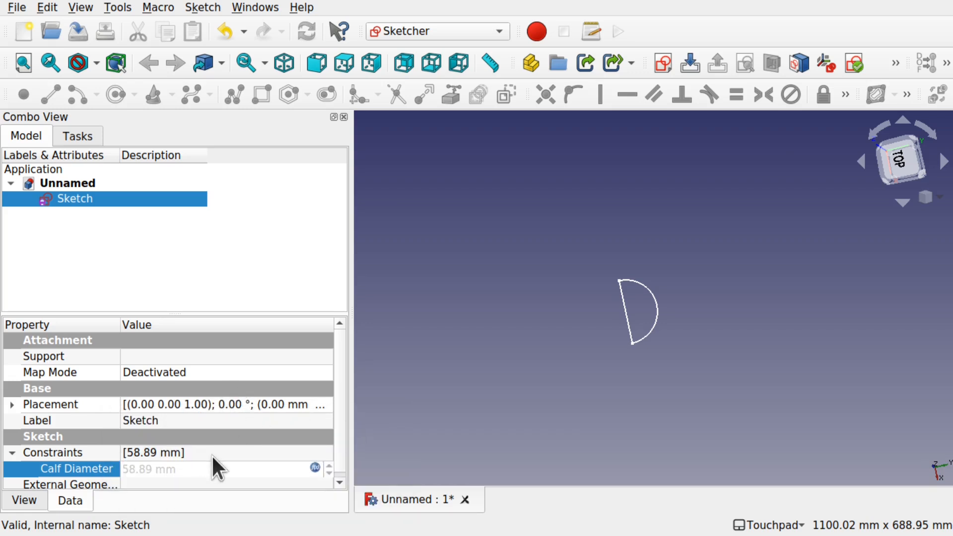
{"action": "left_click", "coordinate": [464, 428]}
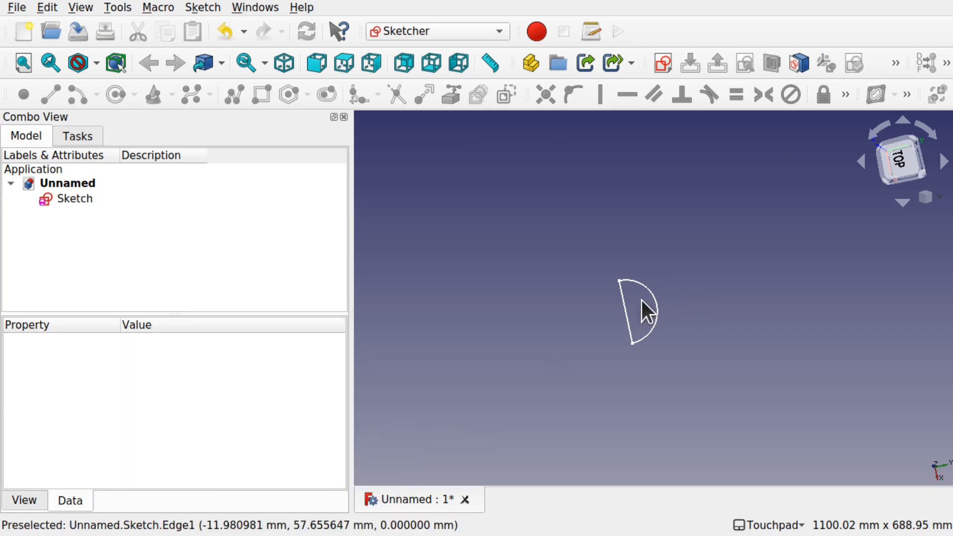
- Switch to the Part workbench and extrude the sketch 230 mm along its normal
{"action": "scroll", "coordinate": [642, 301], "scroll_direction": "up", "scroll_amount": 5}
{"action": "scroll", "coordinate": [642, 300], "scroll_direction": "down", "scroll_amount": 2}
{"action": "left_click", "coordinate": [75, 199]}
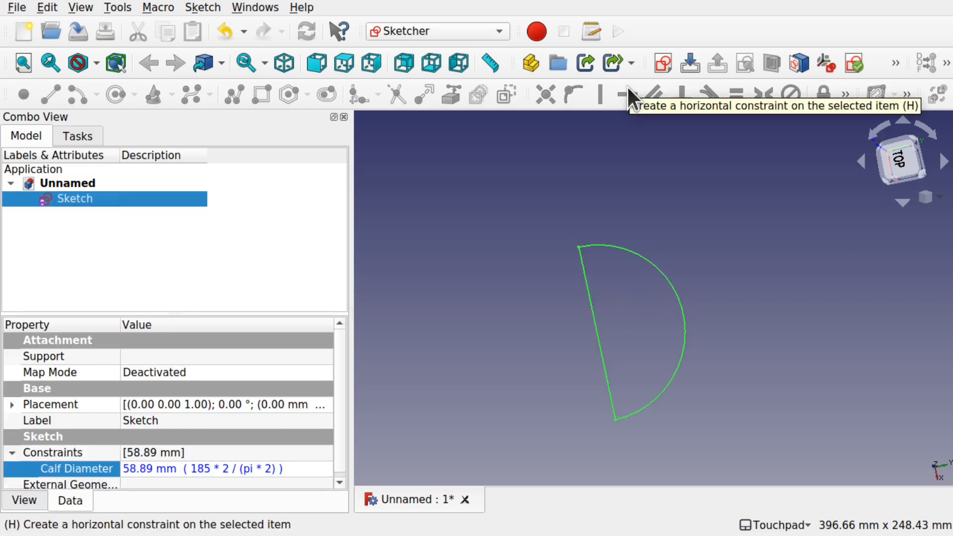
{"action": "left_click", "coordinate": [491, 24]}
{"action": "left_click", "coordinate": [429, 270]}
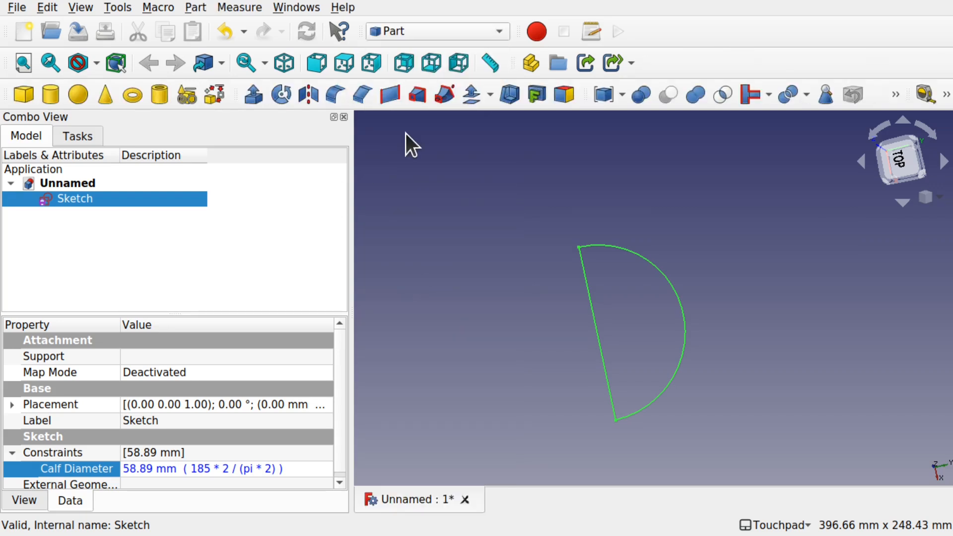
{"action": "left_click", "coordinate": [253, 94]}
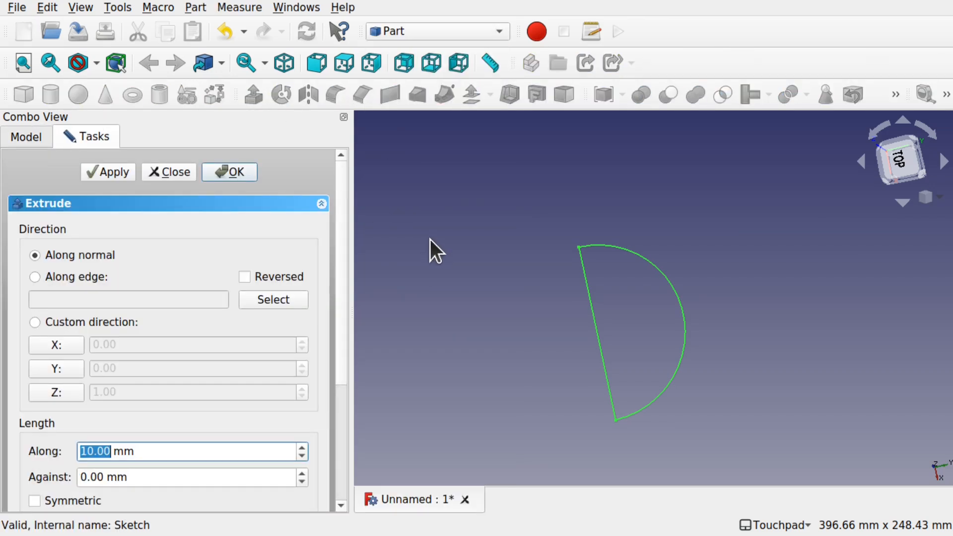
{"action": "type", "text": "230"}
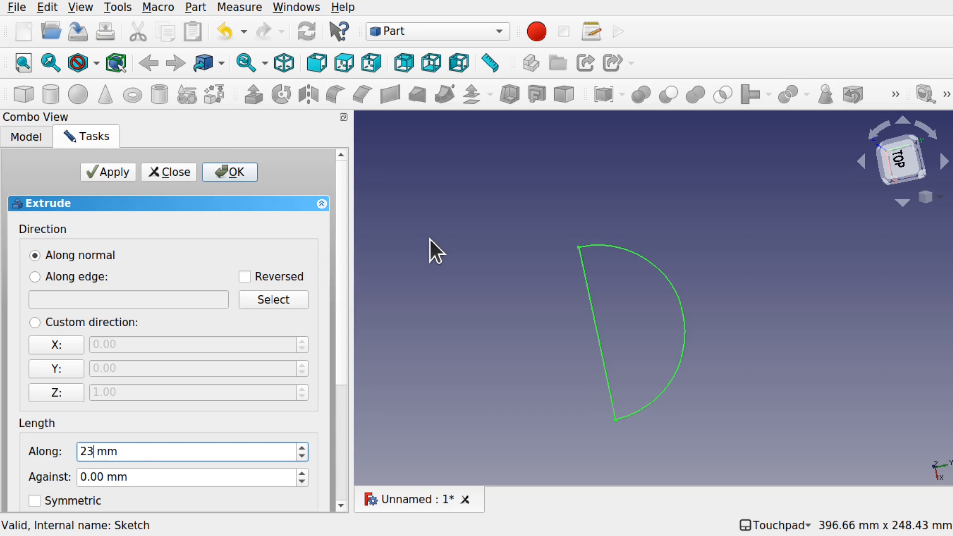
{"action": "key", "text": "Return"}
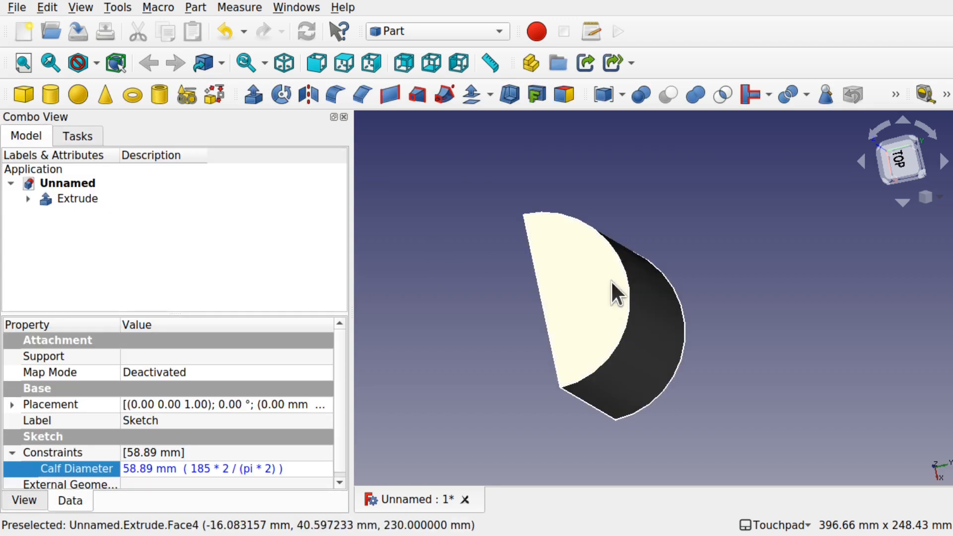
- Orbit around the extrusion and select its curved end edge
{"action": "key", "text": "alt"}
{"action": "left_click_drag", "start_coordinate": [675, 302], "coordinate": [685, 292], "text": "alt"}
{"action": "left_click_drag", "start_coordinate": [685, 293], "coordinate": [778, 165], "text": "shift"}
{"action": "left_click_drag", "start_coordinate": [630, 233], "coordinate": [774, 347], "text": "alt"}
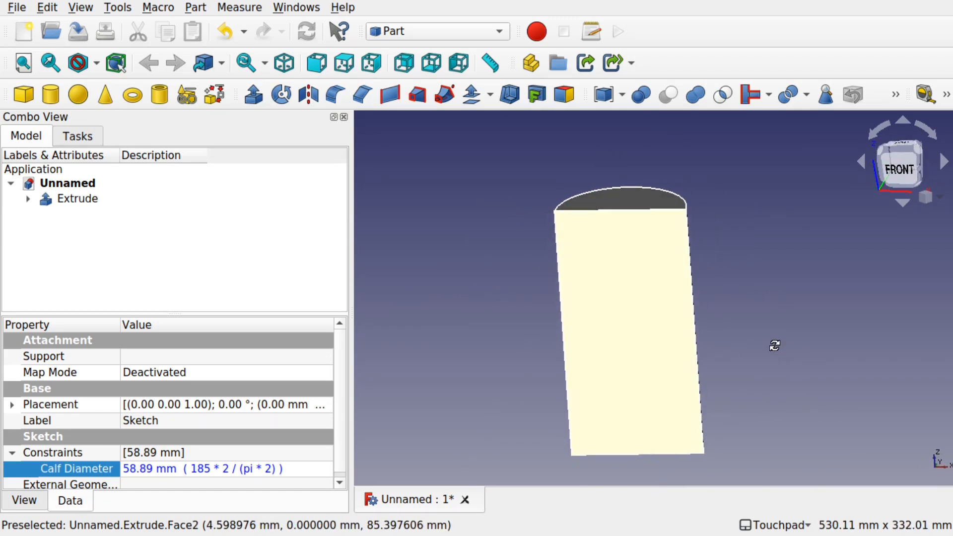
{"action": "left_click_drag", "start_coordinate": [629, 358], "coordinate": [594, 342], "text": "shift"}
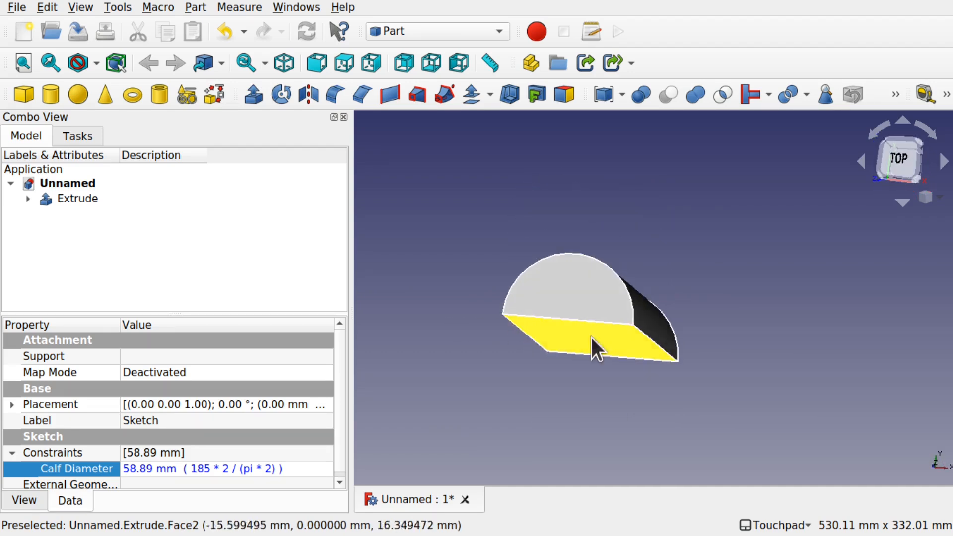
{"action": "left_click", "coordinate": [616, 273]}
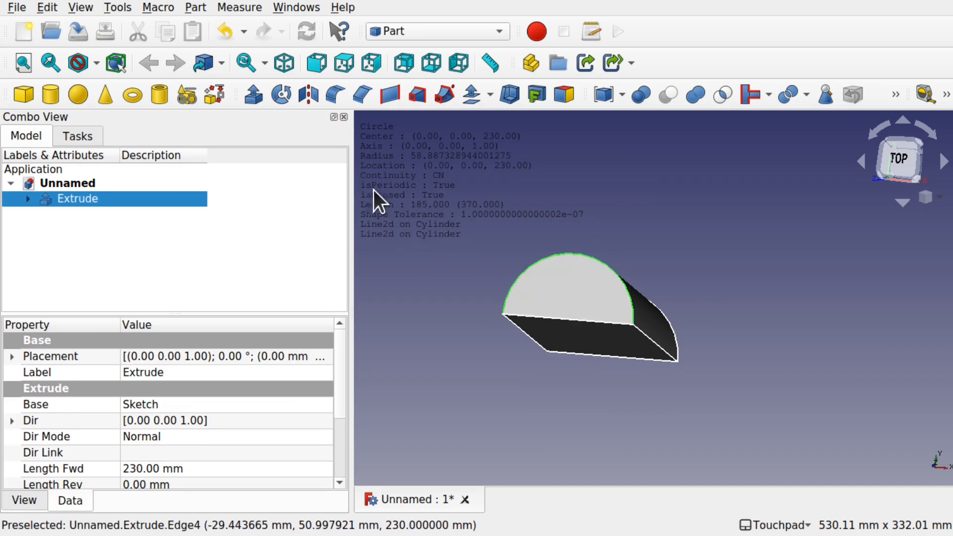
- Switch to the Curves workbench and inspect the curved end edge with the info tool
{"action": "left_click", "coordinate": [413, 32]}
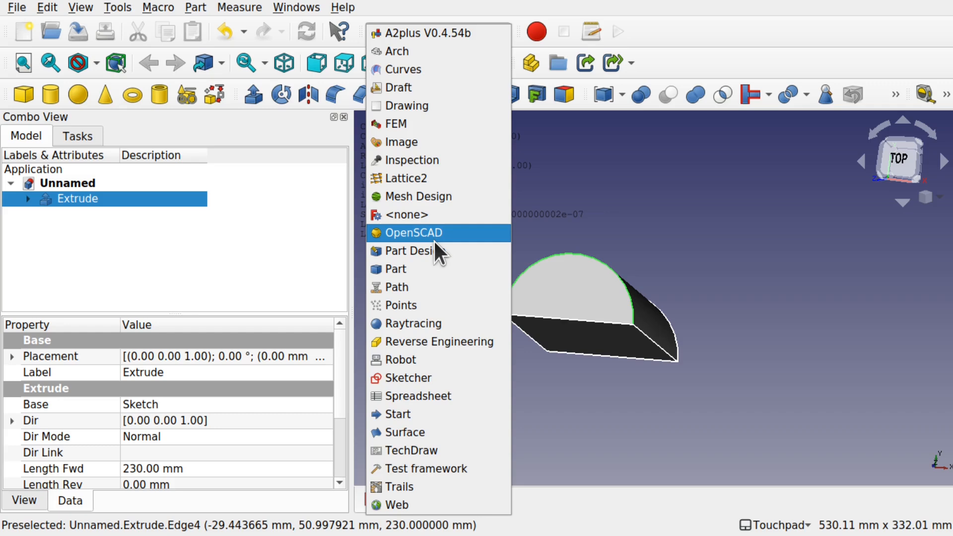
{"action": "left_click", "coordinate": [414, 70]}
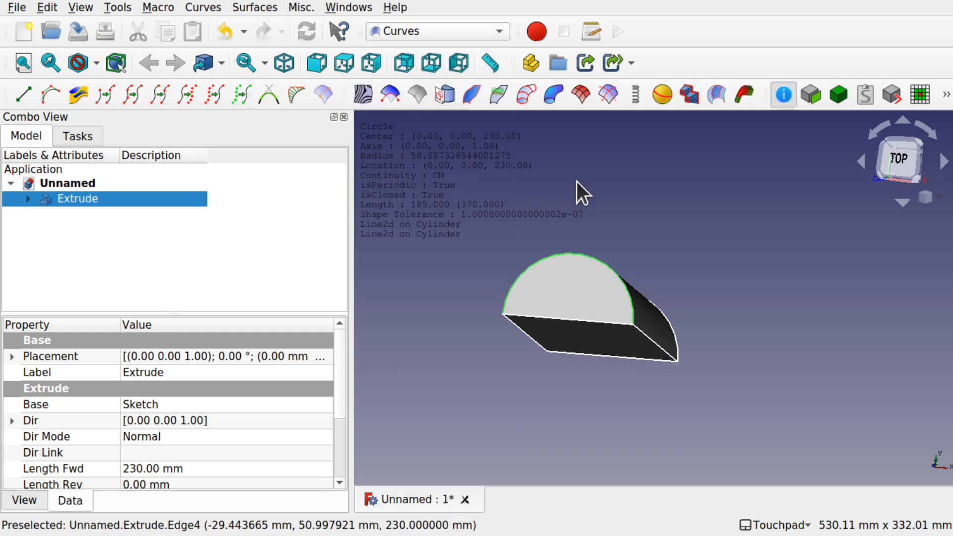
{"action": "left_click", "coordinate": [784, 98]}
{"action": "left_click", "coordinate": [784, 97]}
{"action": "left_click", "coordinate": [641, 246]}
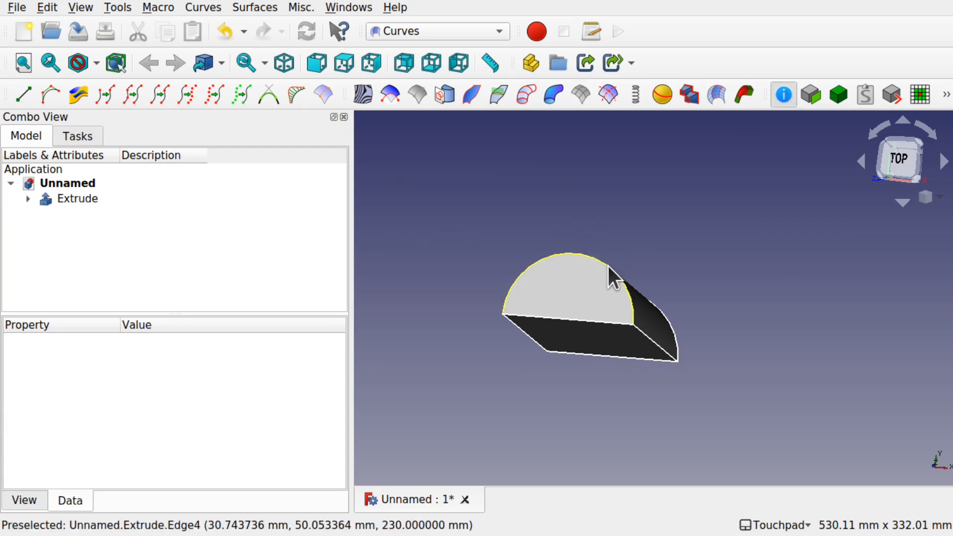
{"action": "left_click", "coordinate": [609, 266]}
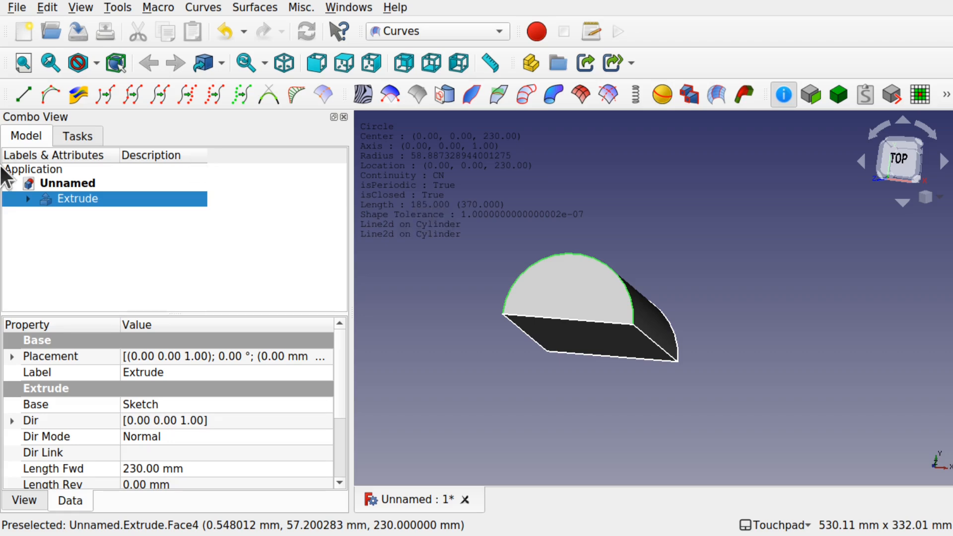
- Reopen the profile sketch under the extrusion, move its radius label aside, and close it
{"action": "left_click", "coordinate": [27, 198]}
{"action": "double_click", "coordinate": [94, 213]}
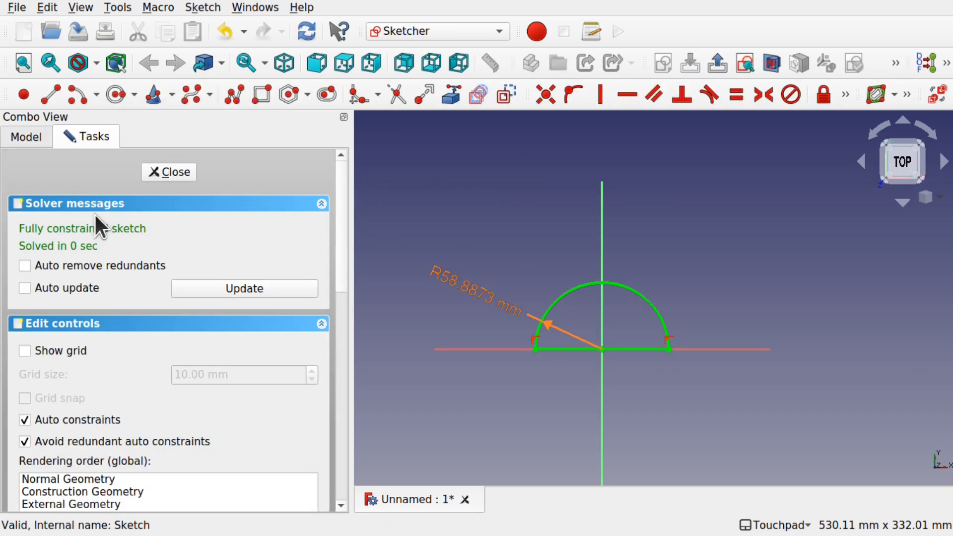
{"action": "left_click_drag", "start_coordinate": [478, 293], "coordinate": [745, 338]}
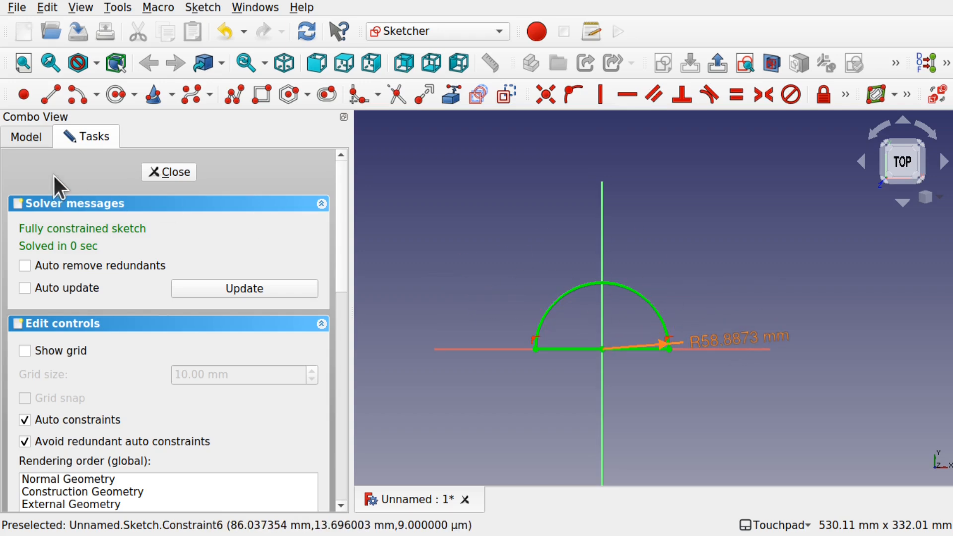
{"action": "left_click", "coordinate": [164, 172]}
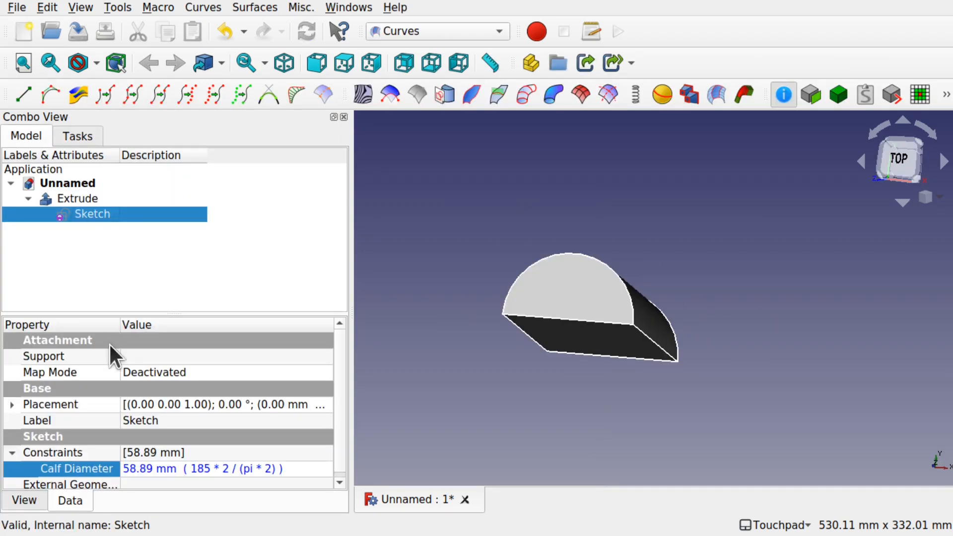
- Switch to the image viewer to review the planar_view.jpg reference drawing, then return to FreeCAD
{"action": "key", "text": "super"}
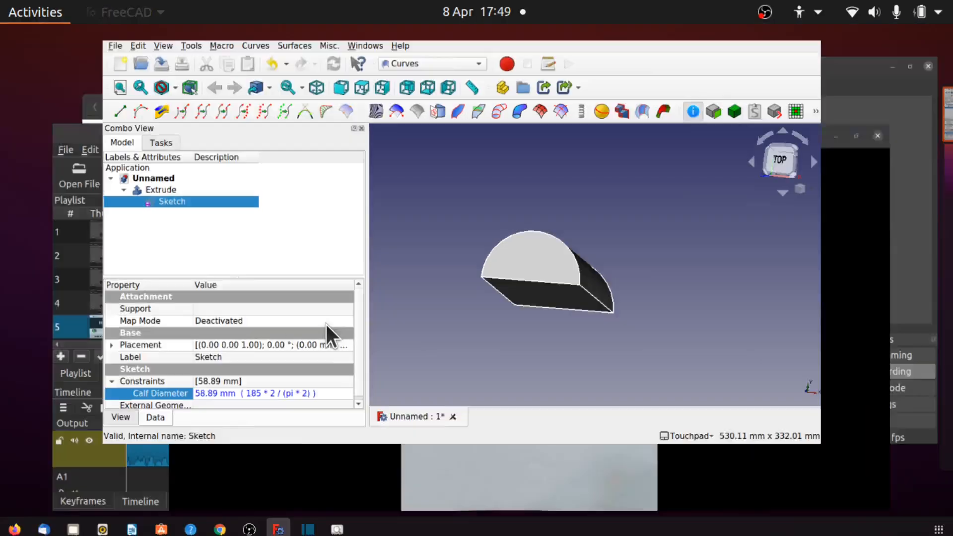
{"action": "left_click", "coordinate": [617, 382]}
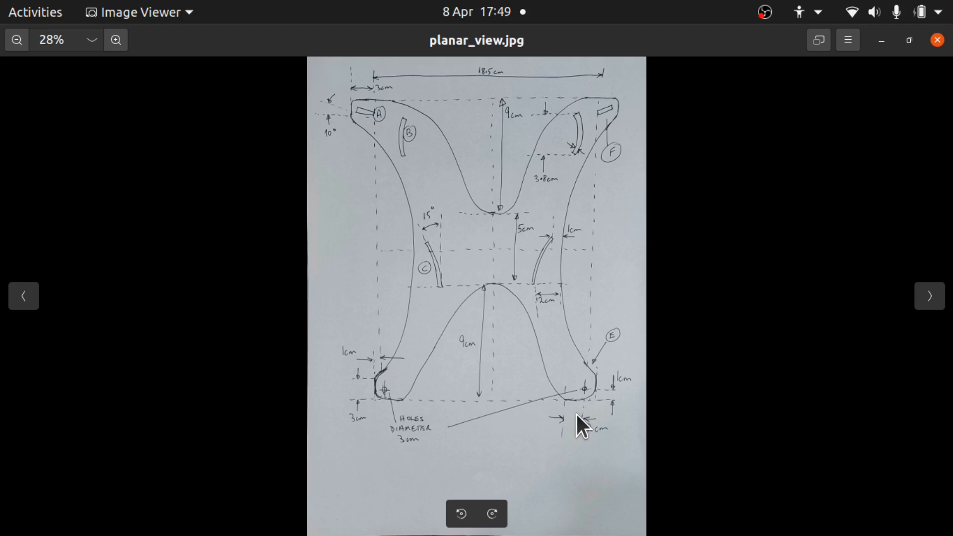
{"action": "scroll", "coordinate": [511, 247], "scroll_direction": "up", "scroll_amount": 1}
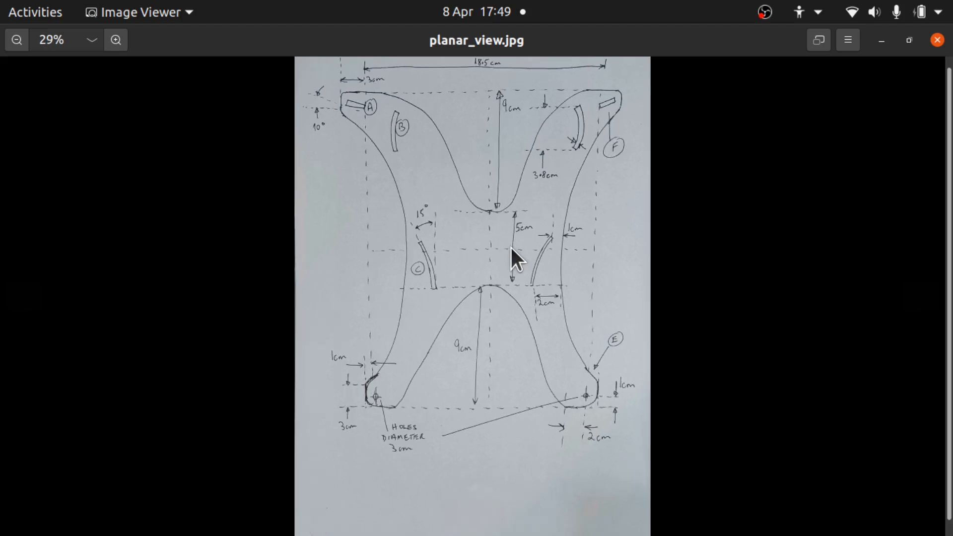
{"action": "key", "text": "super"}
{"action": "left_click", "coordinate": [528, 238]}
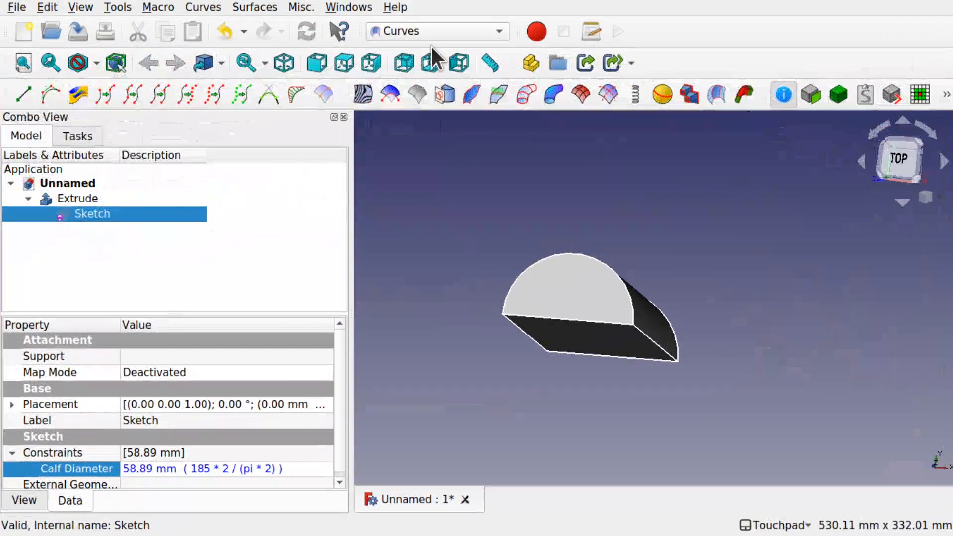
- Create a Sketch on Surface on the extrusion's curved face
{"action": "left_click_drag", "start_coordinate": [635, 327], "coordinate": [637, 295], "text": "shift"}
{"action": "left_click", "coordinate": [568, 302]}
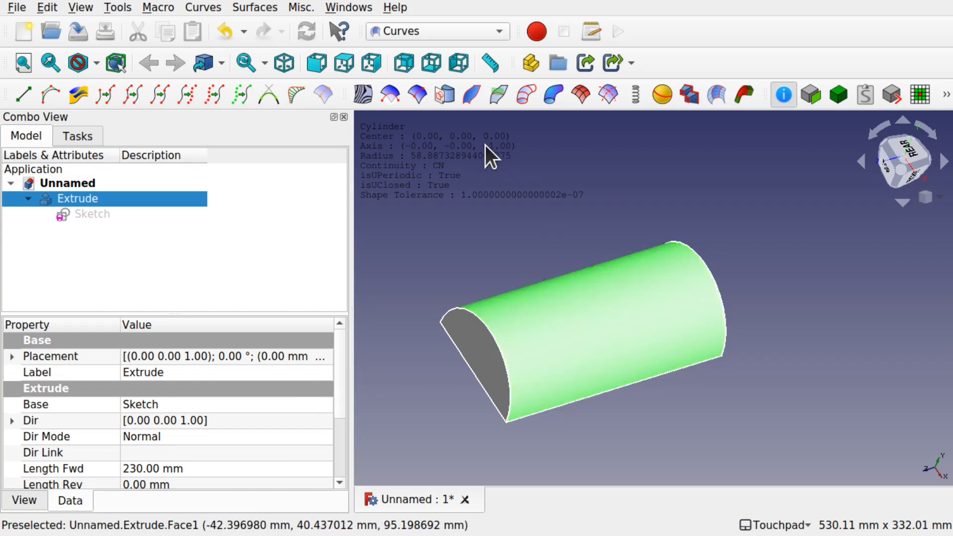
{"action": "left_click", "coordinate": [445, 91]}
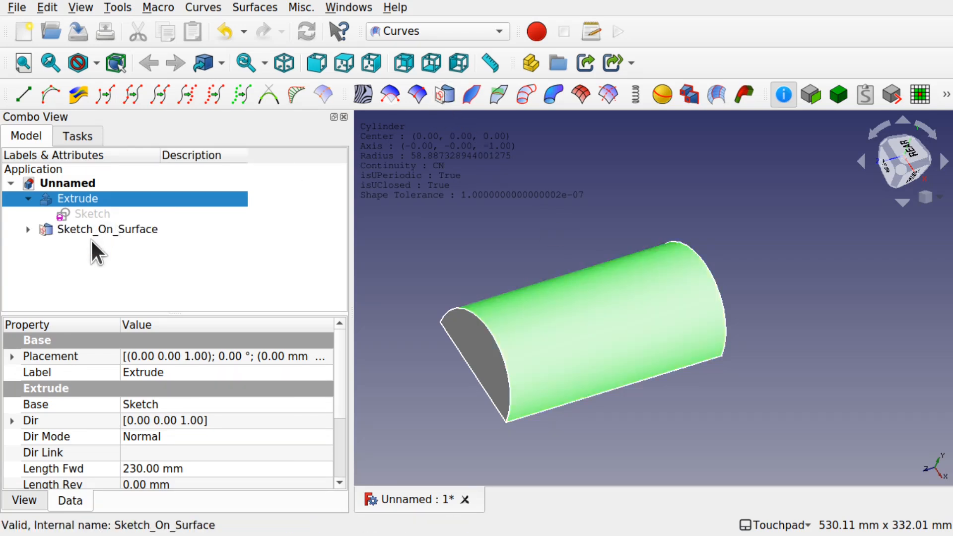
- Open the mapped sketch under Sketch_On_Surface and delete its 0 mm horizontal distance constraint
{"action": "left_click", "coordinate": [119, 230]}
{"action": "left_click", "coordinate": [28, 229]}
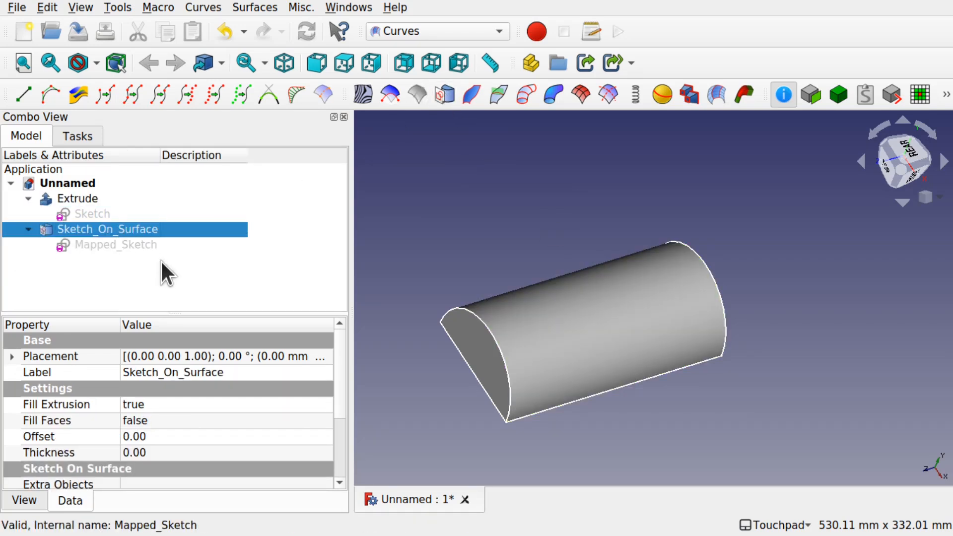
{"action": "double_click", "coordinate": [116, 245]}
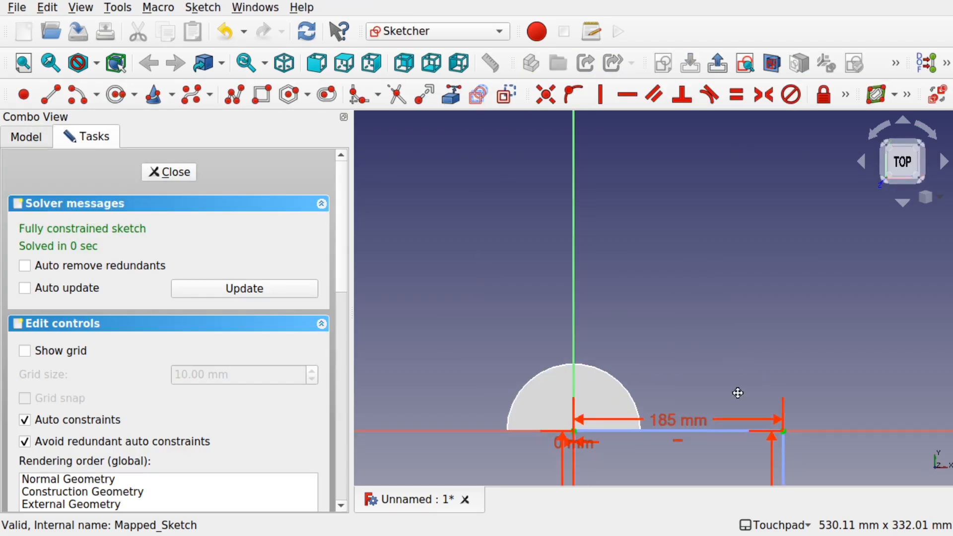
{"action": "mouse_move", "coordinate": [635, 417]}
{"action": "middle_mouse_down", "text": "shift"}
{"action": "mouse_move", "coordinate": [658, 377]}
{"action": "mouse_move", "coordinate": [628, 342]}
{"action": "middle_mouse_up", "text": "shift"}
{"action": "scroll", "coordinate": [519, 327], "scroll_direction": "up", "scroll_amount": 3}
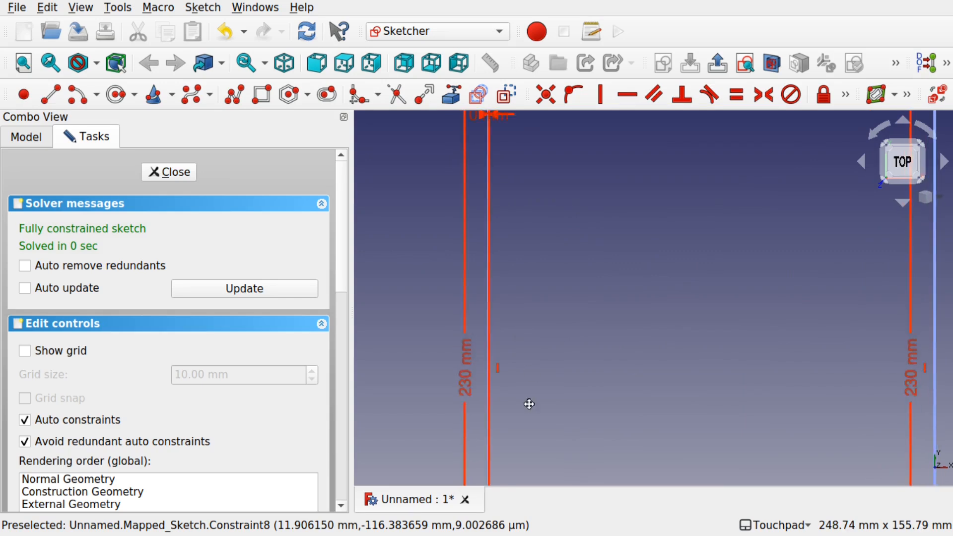
{"action": "left_click_drag", "start_coordinate": [484, 231], "coordinate": [584, 291]}
{"action": "left_click", "coordinate": [583, 291]}
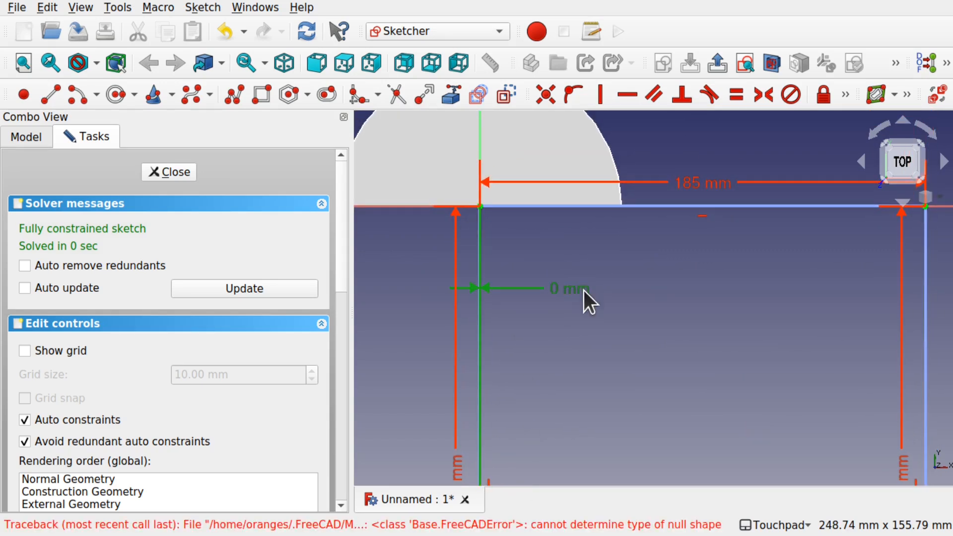
{"action": "key", "text": "Delete"}
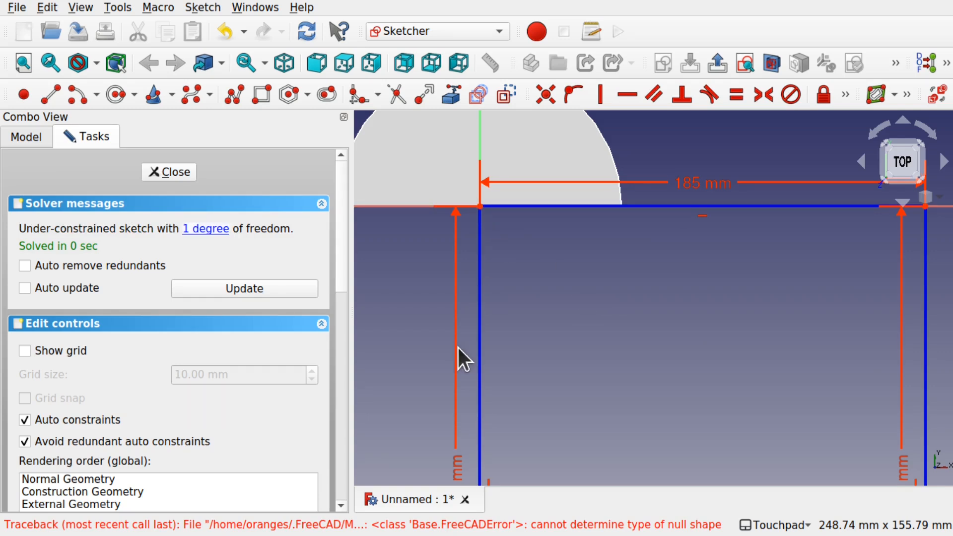
- Delete the left 230 mm length constraint and drag the rectangle slightly away from the origin
{"action": "left_click", "coordinate": [451, 458]}
{"action": "key", "text": "Delete"}
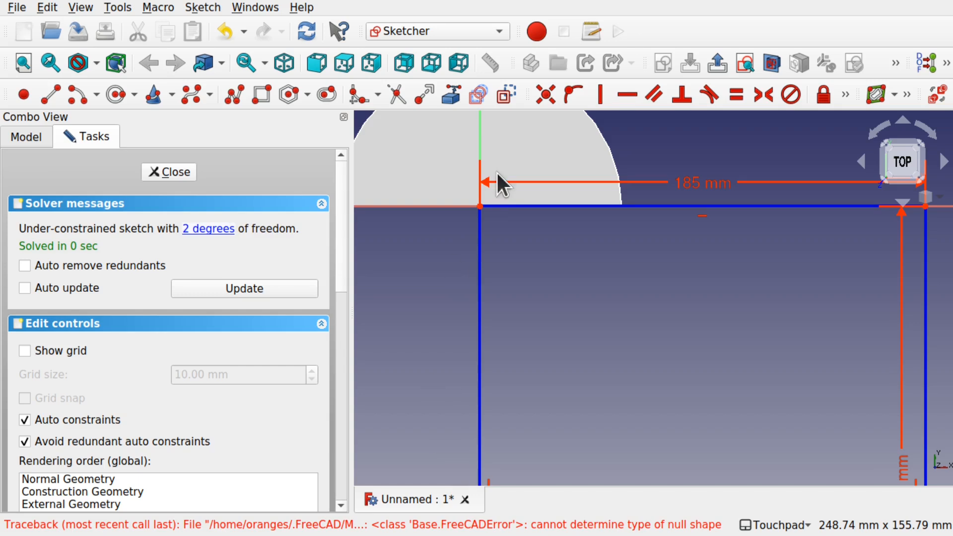
{"action": "mouse_move", "coordinate": [530, 205]}
{"action": "left_mouse_down"}
{"action": "mouse_move", "coordinate": [543, 217]}
{"action": "mouse_move", "coordinate": [505, 230]}
{"action": "left_mouse_up"}
{"action": "left_click", "coordinate": [494, 228]}
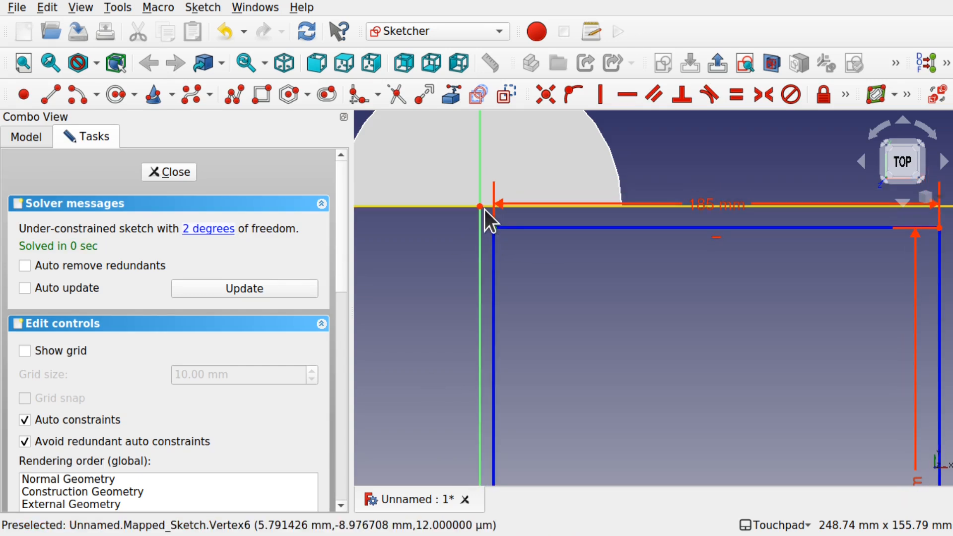
- Make the rectangle's top-left corner coincident with the sketch origin and close the sketch
{"action": "left_click", "coordinate": [479, 206]}
{"action": "left_click", "coordinate": [545, 95]}
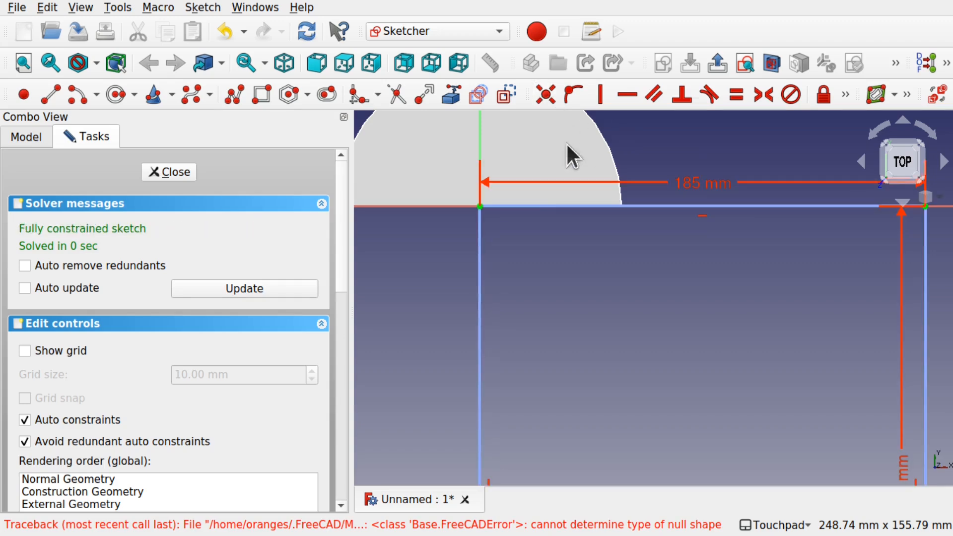
{"action": "left_click", "coordinate": [177, 174]}
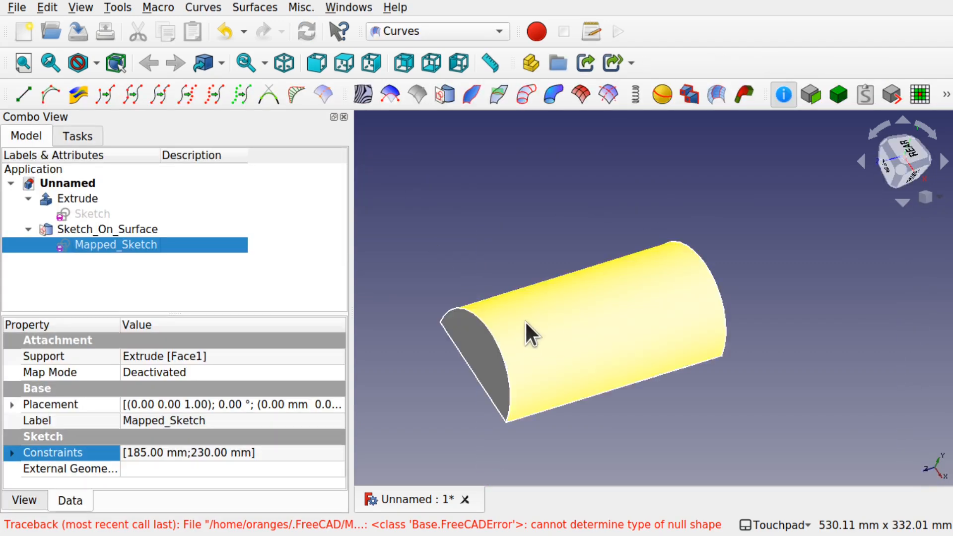
- Reopen Mapped_Sketch and draw a vertical line from the rectangle's top edge down to its bottom edge
{"action": "double_click", "coordinate": [106, 242]}
{"action": "middle_click_drag", "start_coordinate": [512, 245], "coordinate": [516, 162], "text": "shift"}
{"action": "left_click", "coordinate": [18, 138]}
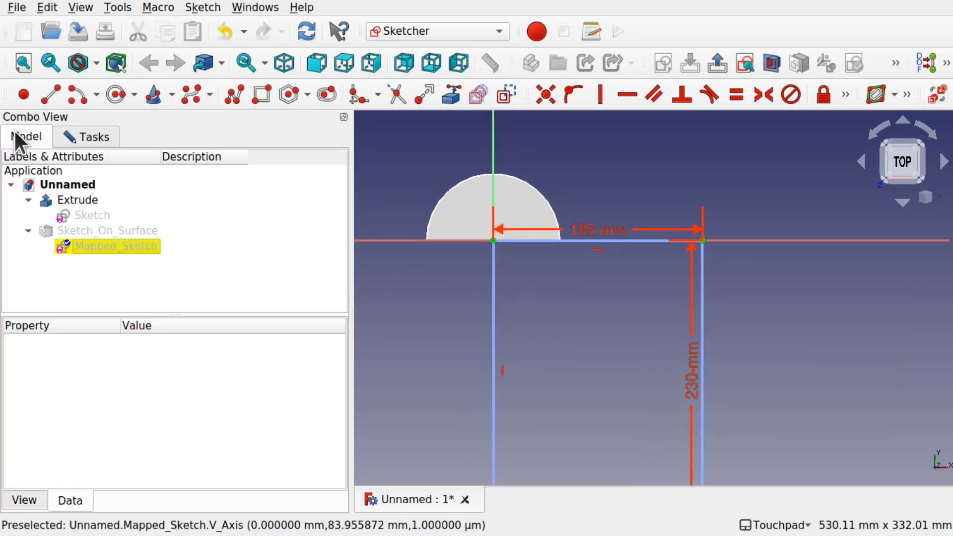
{"action": "left_click", "coordinate": [87, 200]}
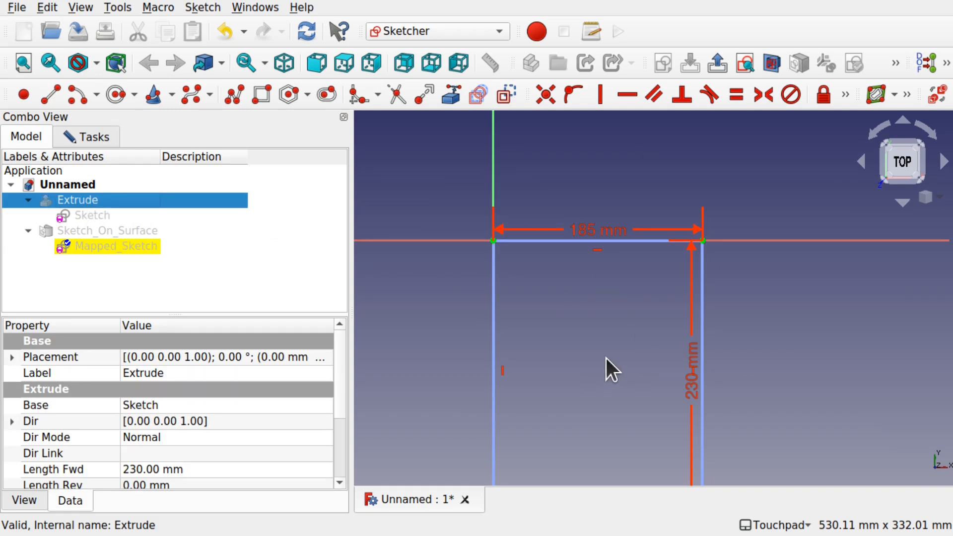
{"action": "mouse_move", "coordinate": [609, 361]}
{"action": "middle_mouse_down", "text": "shift"}
{"action": "mouse_move", "coordinate": [615, 273]}
{"action": "mouse_move", "coordinate": [619, 293]}
{"action": "middle_mouse_up", "text": "shift"}
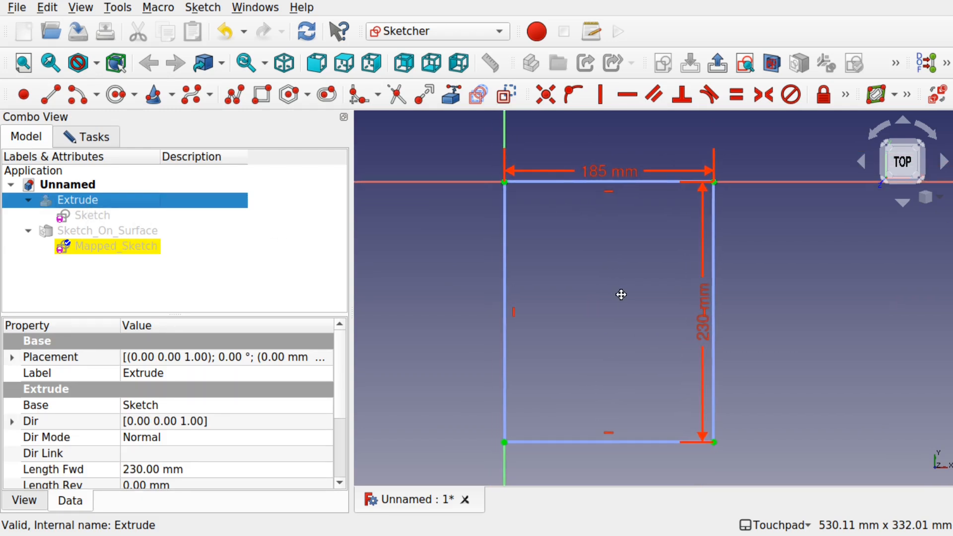
{"action": "left_click_drag", "start_coordinate": [353, 291], "coordinate": [202, 292]}
{"action": "scroll", "coordinate": [516, 308], "scroll_direction": "up", "scroll_amount": 3}
{"action": "scroll", "coordinate": [516, 308], "scroll_direction": "down", "scroll_amount": 1}
{"action": "scroll", "coordinate": [516, 308], "scroll_direction": "up", "scroll_amount": 1}
{"action": "scroll", "coordinate": [516, 307], "scroll_direction": "down", "scroll_amount": 1}
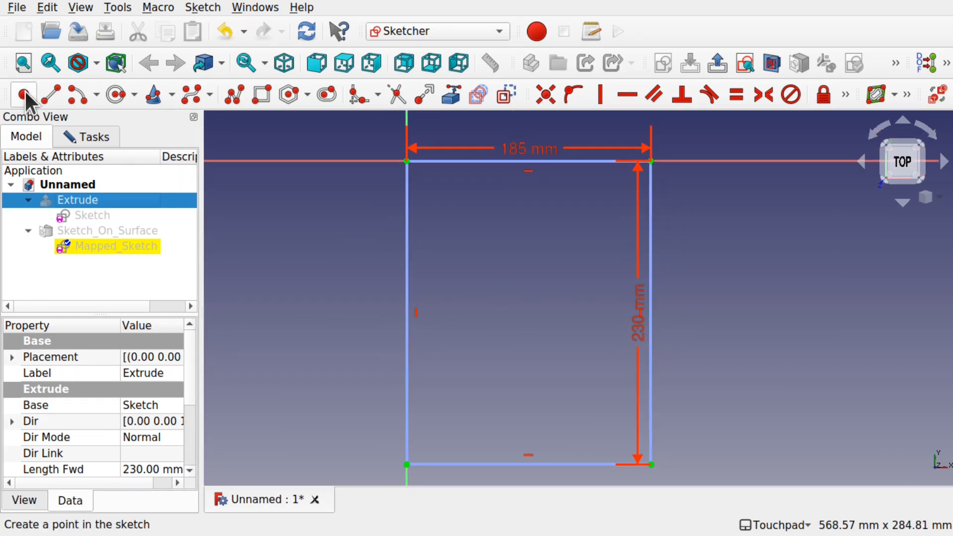
{"action": "left_click", "coordinate": [50, 94]}
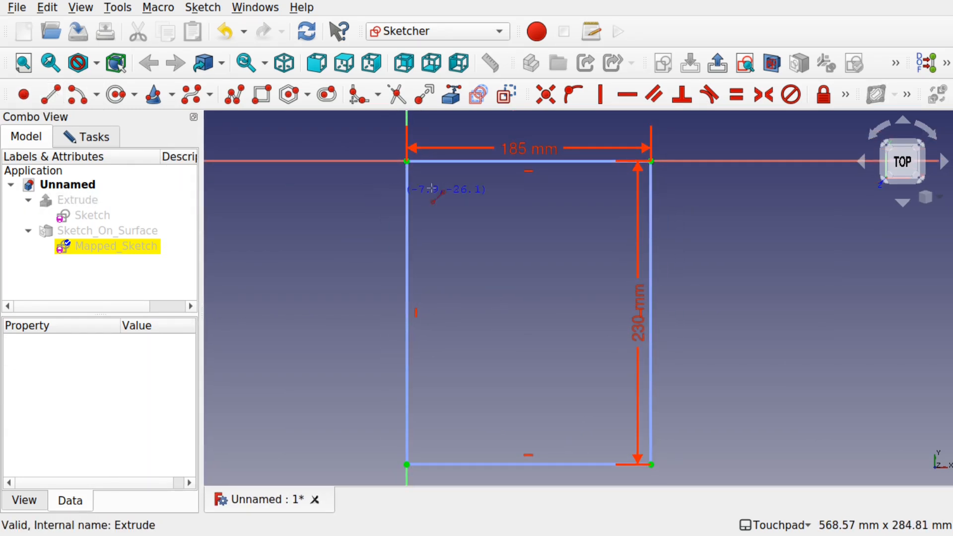
{"action": "left_click", "coordinate": [521, 163]}
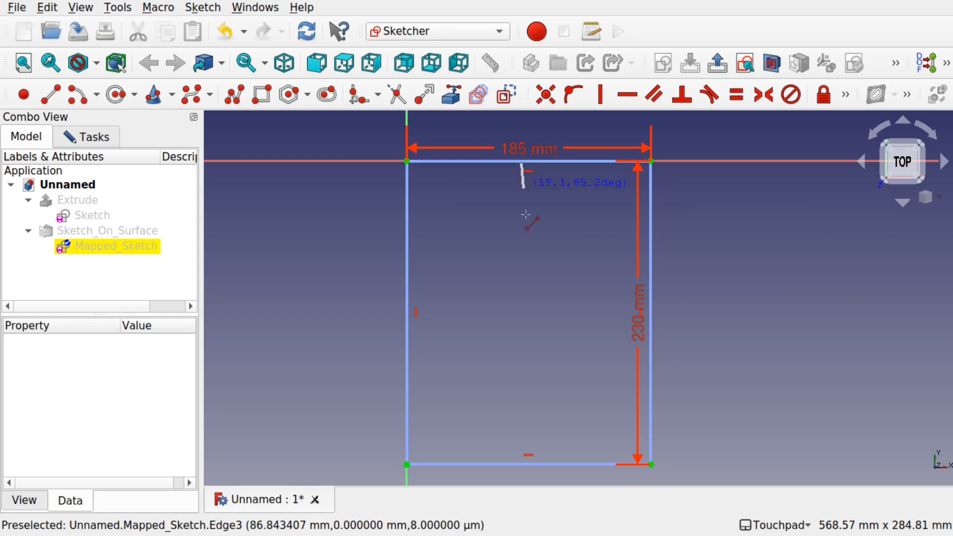
{"action": "left_click", "coordinate": [526, 464]}
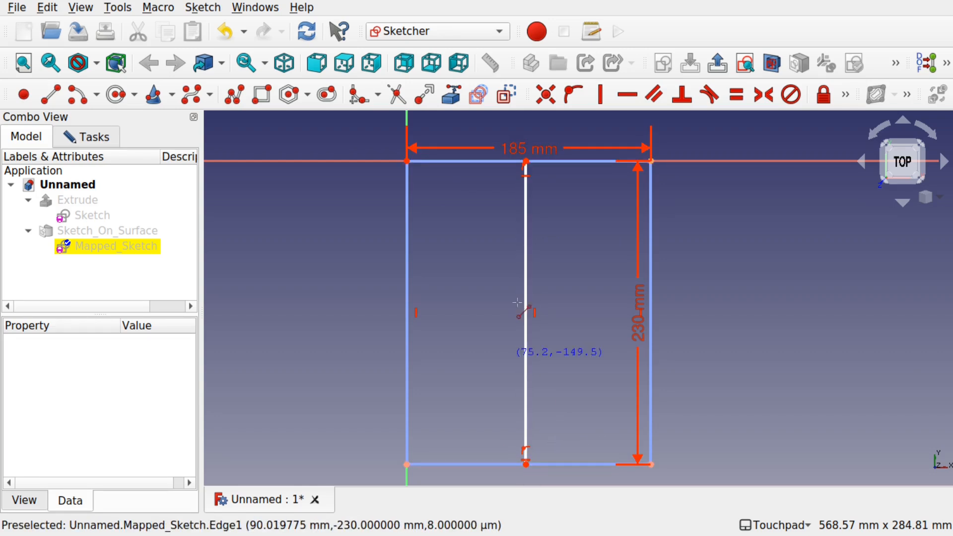
- Switch to the image viewer to check the planar_view.jpg drawing, then return to FreeCAD
{"action": "key", "text": "super"}
{"action": "left_click", "coordinate": [486, 333]}
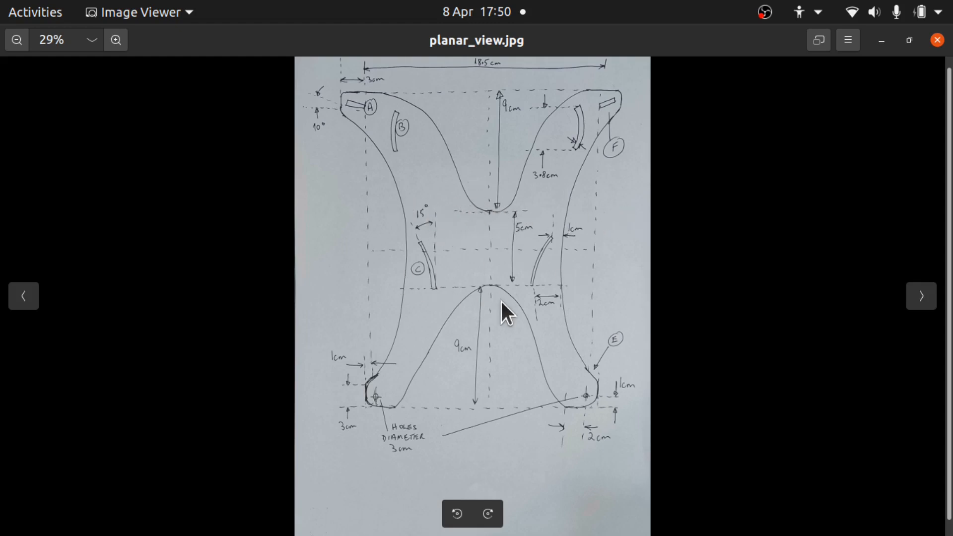
{"action": "key", "text": "super"}
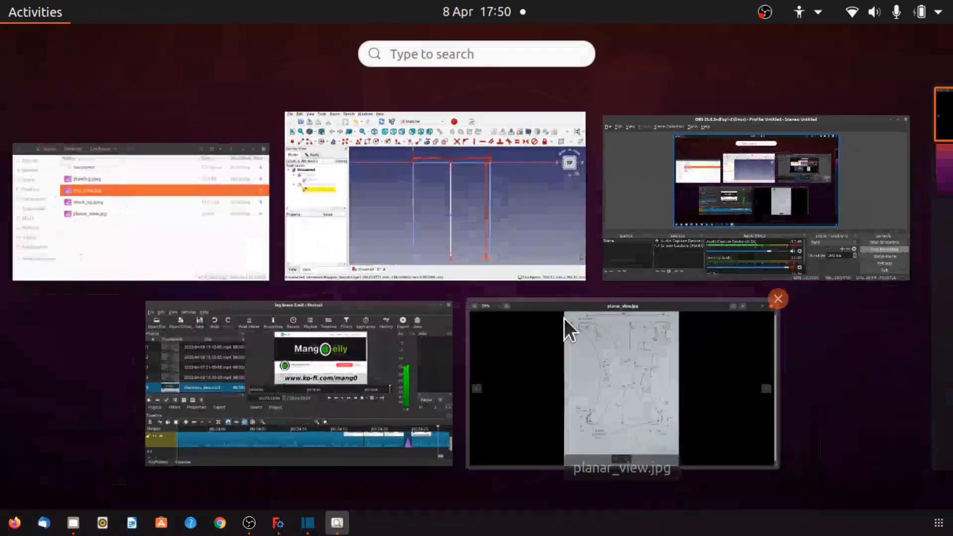
{"action": "left_click", "coordinate": [466, 217]}
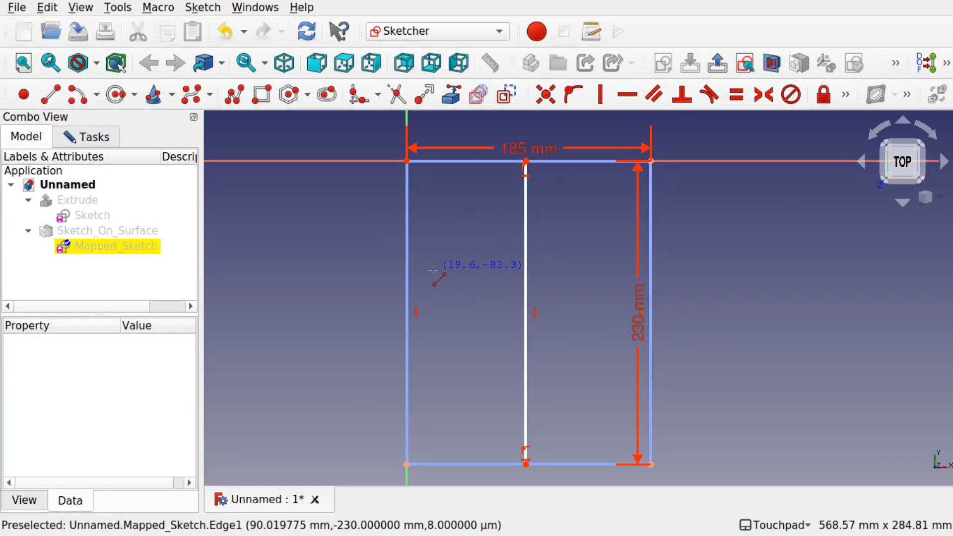
- Draw two horizontal lines across the rectangle between its left and right edges, then exit the line tool
{"action": "left_click", "coordinate": [408, 271]}
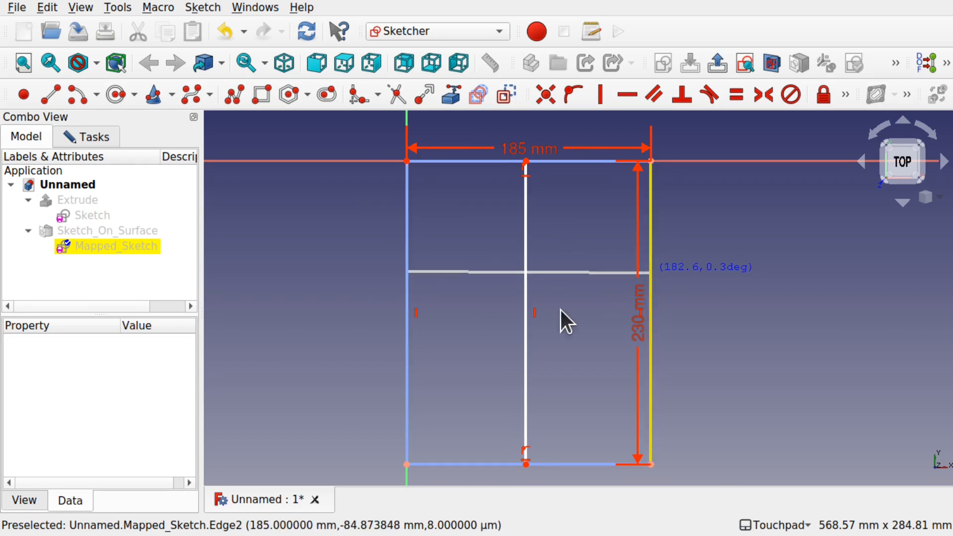
{"action": "left_click", "coordinate": [651, 272]}
{"action": "left_click", "coordinate": [408, 377]}
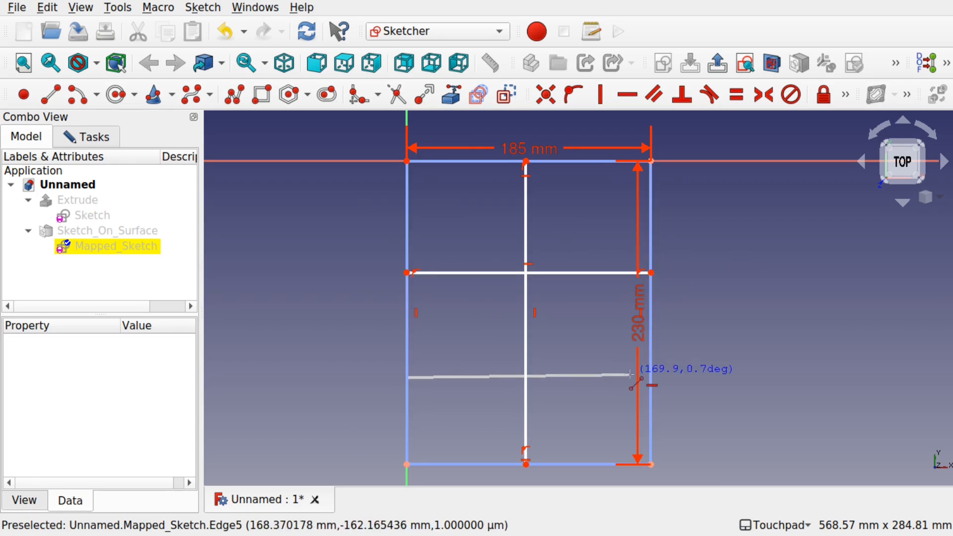
{"action": "left_click", "coordinate": [651, 383]}
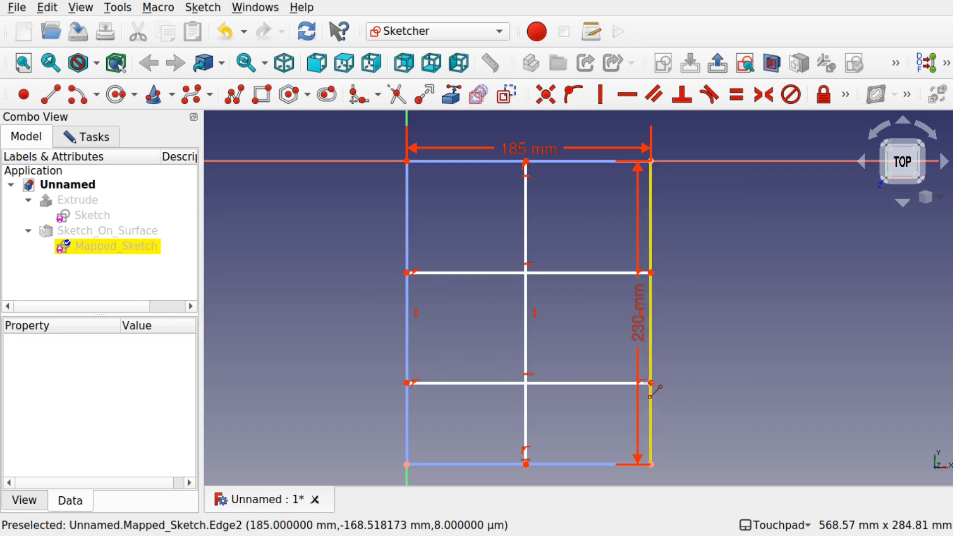
{"action": "right_click", "coordinate": [583, 354]}
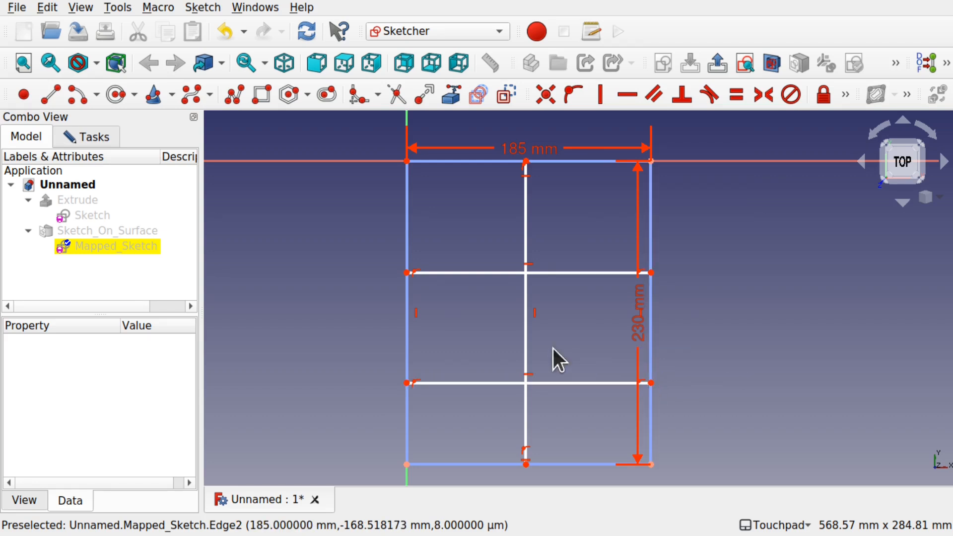
- Constrain the upper horizontal line 90 mm below the rectangle's top edge with a vertical distance
{"action": "left_click", "coordinate": [655, 271]}
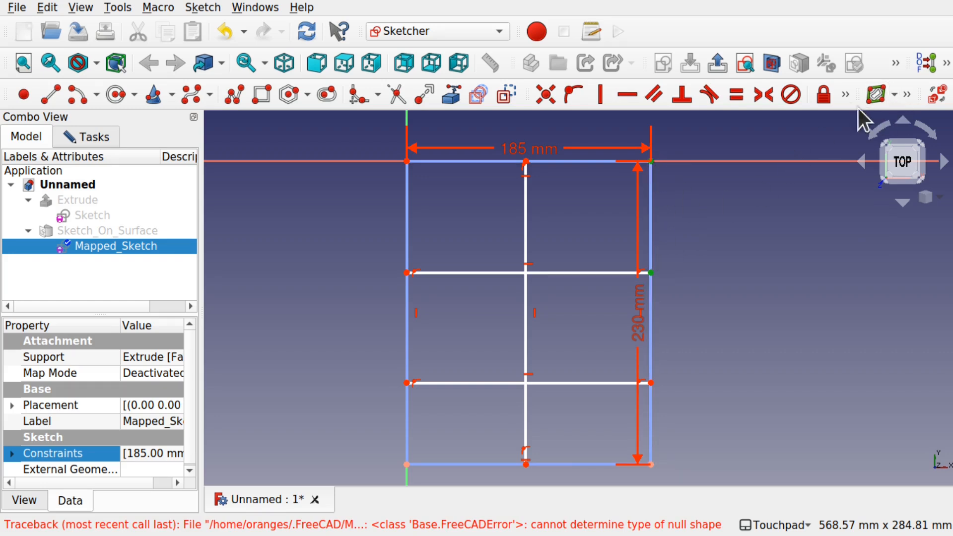
{"action": "left_click", "coordinate": [845, 94]}
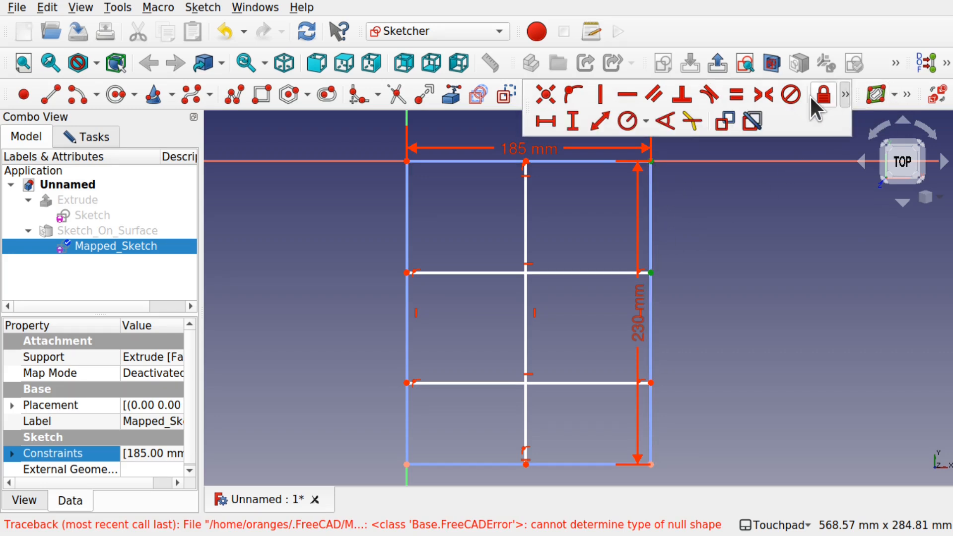
{"action": "left_click", "coordinate": [573, 122]}
{"action": "type", "text": "90"}
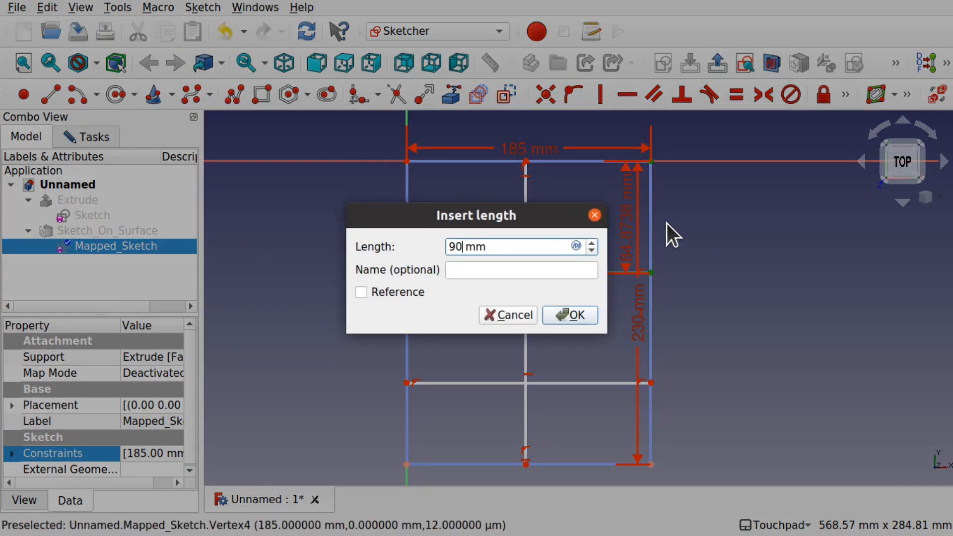
{"action": "key", "text": "Return"}
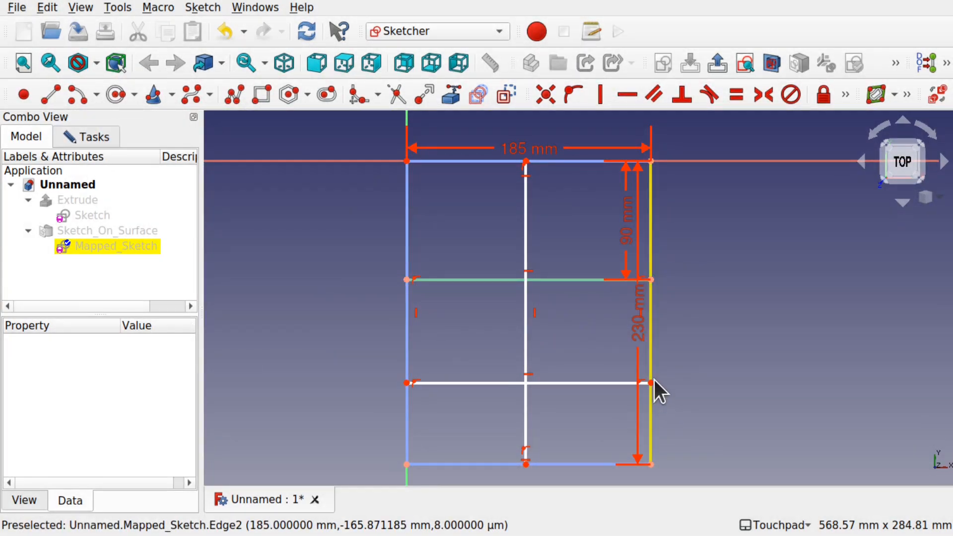
- Constrain the lower horizontal line 90 mm above the rectangle's bottom edge with a vertical distance
{"action": "left_click", "coordinate": [651, 382]}
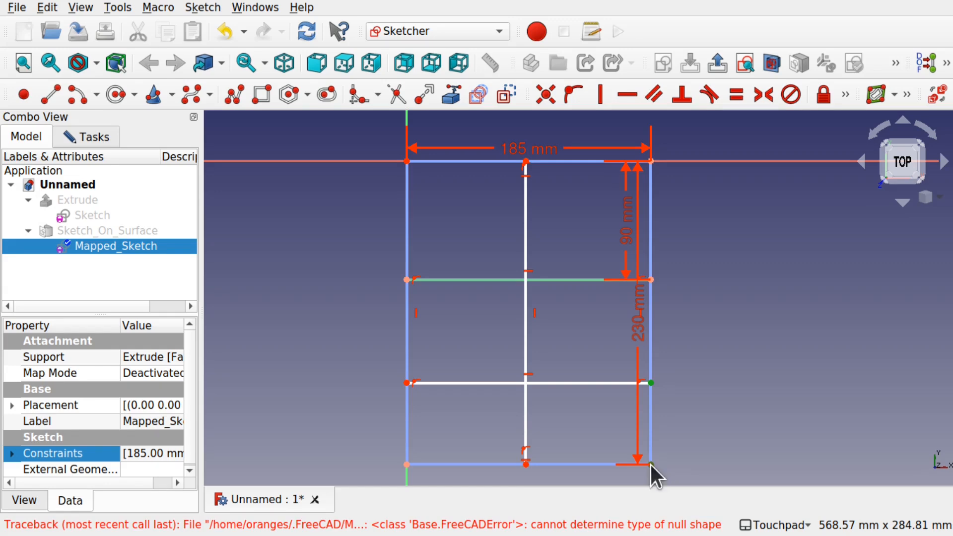
{"action": "left_click", "coordinate": [844, 96]}
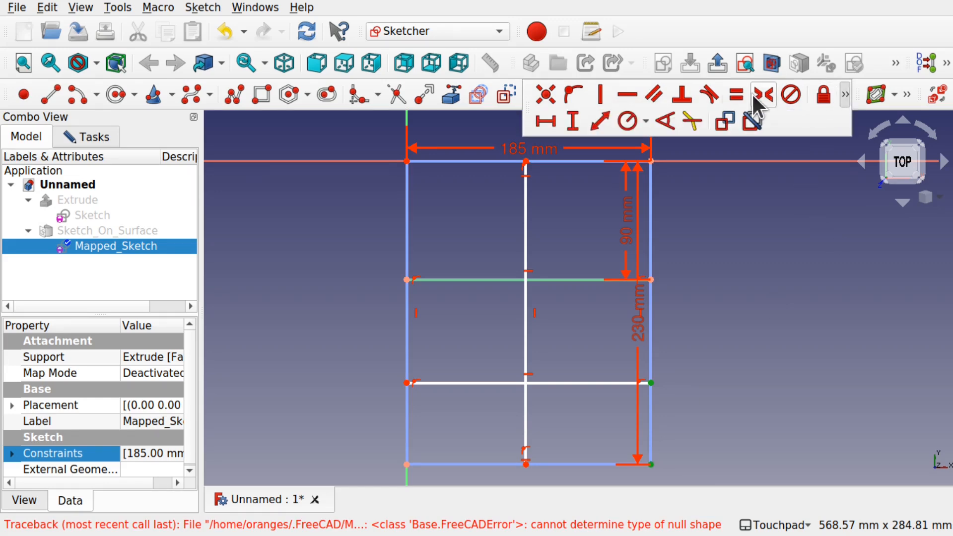
{"action": "left_click", "coordinate": [573, 121]}
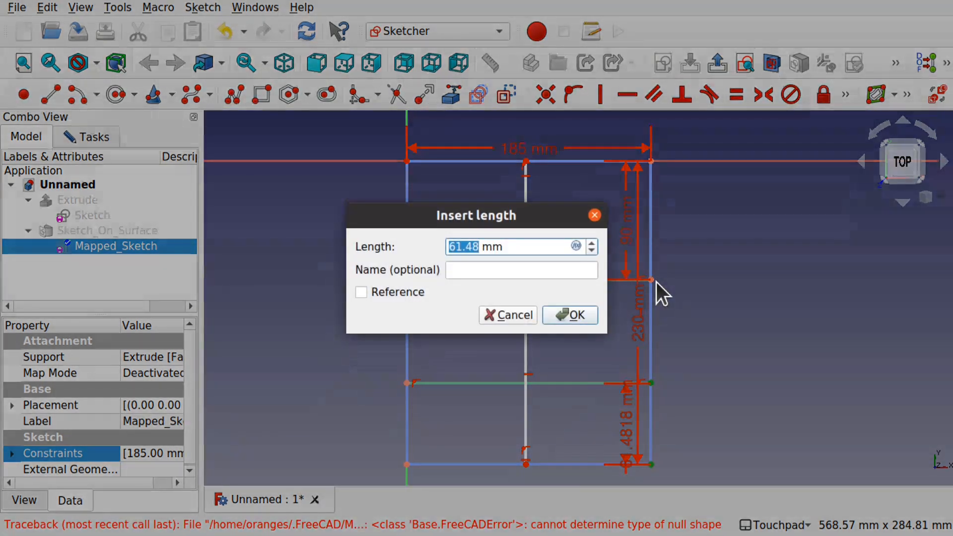
{"action": "type", "text": "90"}
{"action": "key", "text": "Return"}
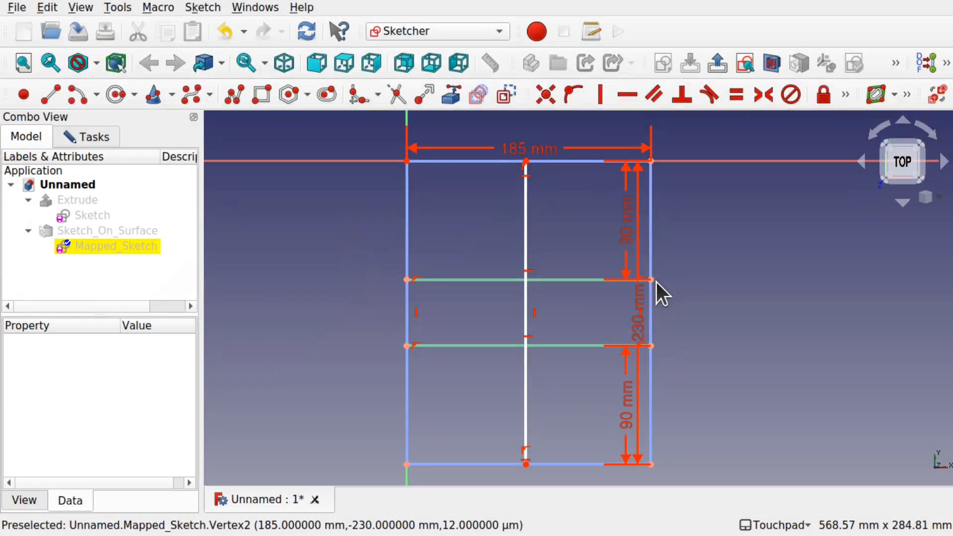
- Add a 50 mm reference vertical distance between the two horizontal lines' left ends and move its label aside
{"action": "left_click", "coordinate": [407, 346]}
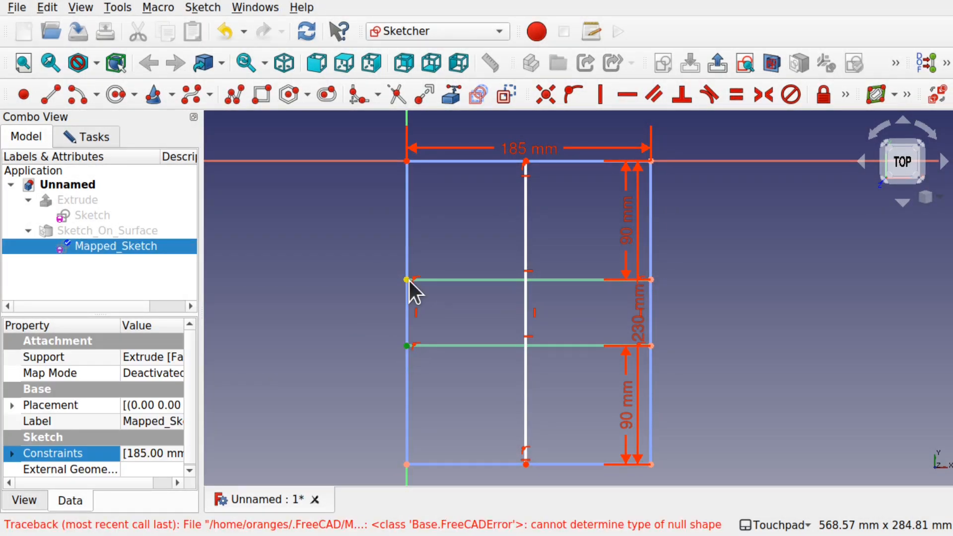
{"action": "left_click", "coordinate": [406, 279]}
{"action": "left_click", "coordinate": [844, 96]}
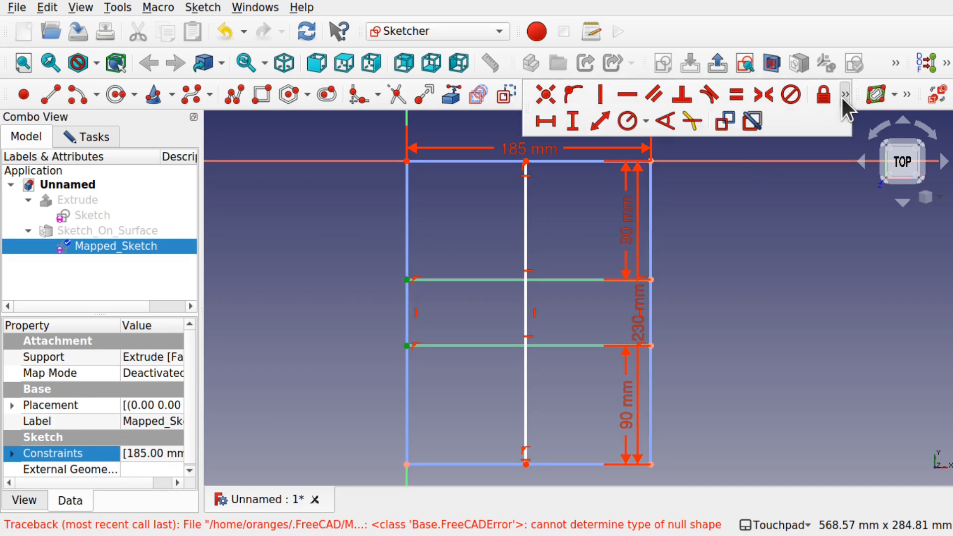
{"action": "left_click", "coordinate": [570, 118]}
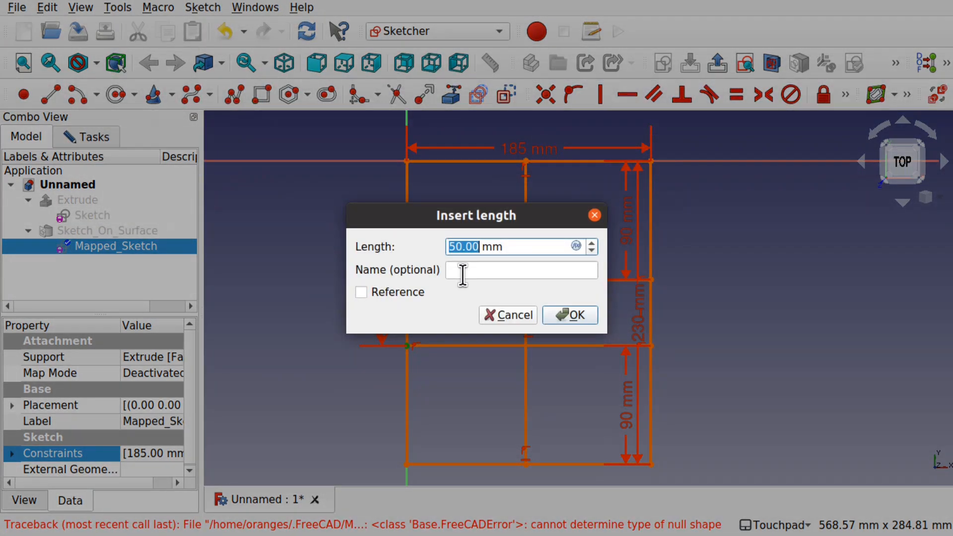
{"action": "left_click", "coordinate": [362, 292]}
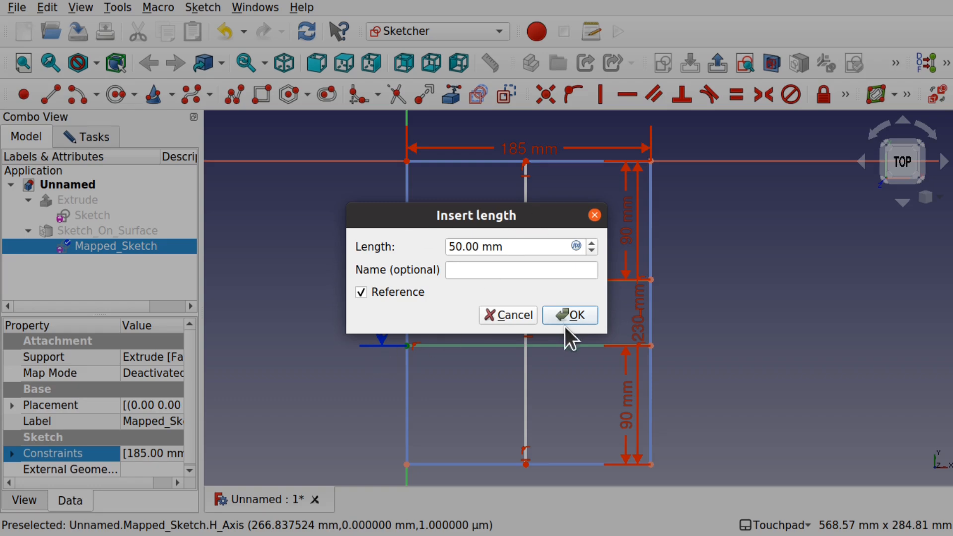
{"action": "left_click", "coordinate": [579, 314]}
{"action": "left_click_drag", "start_coordinate": [385, 320], "coordinate": [291, 228]}
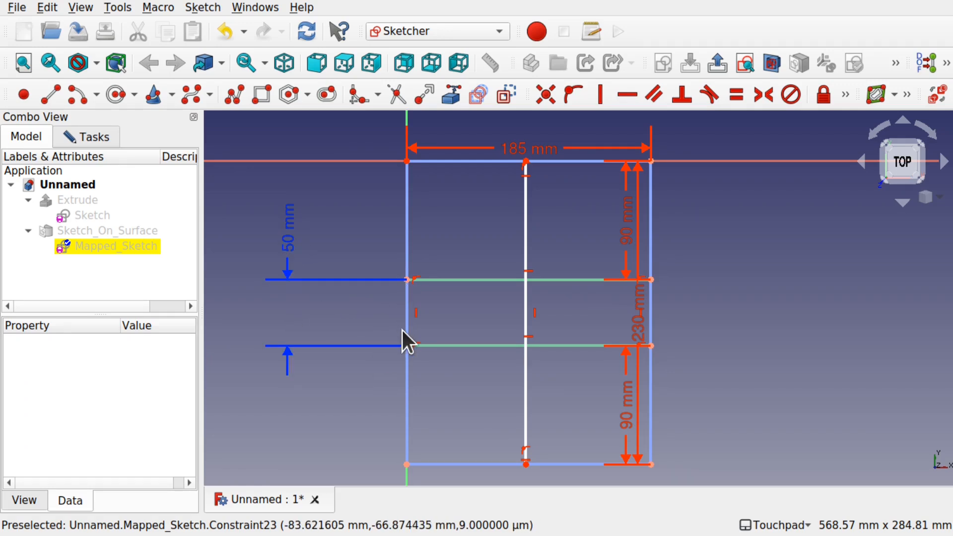
- Center the vertical line on the rectangle with a Symmetric constraint and delete the redundant constraint it creates
{"action": "left_click", "coordinate": [408, 161]}
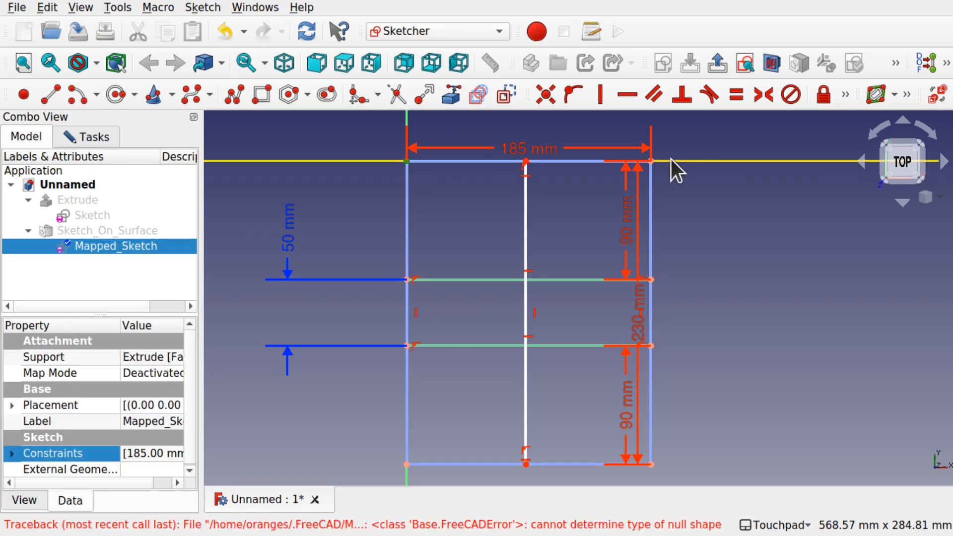
{"action": "left_click", "coordinate": [526, 162]}
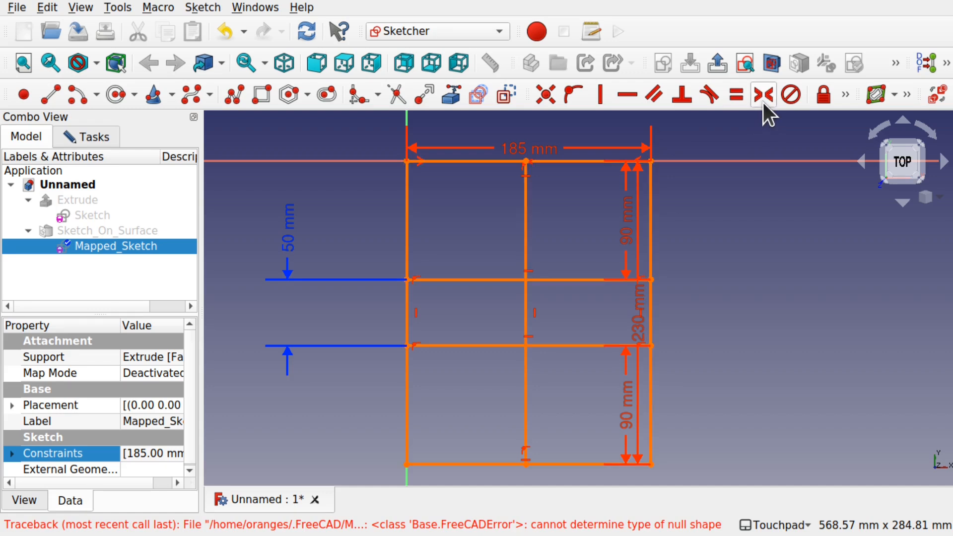
{"action": "left_click", "coordinate": [764, 101]}
{"action": "left_click", "coordinate": [88, 138]}
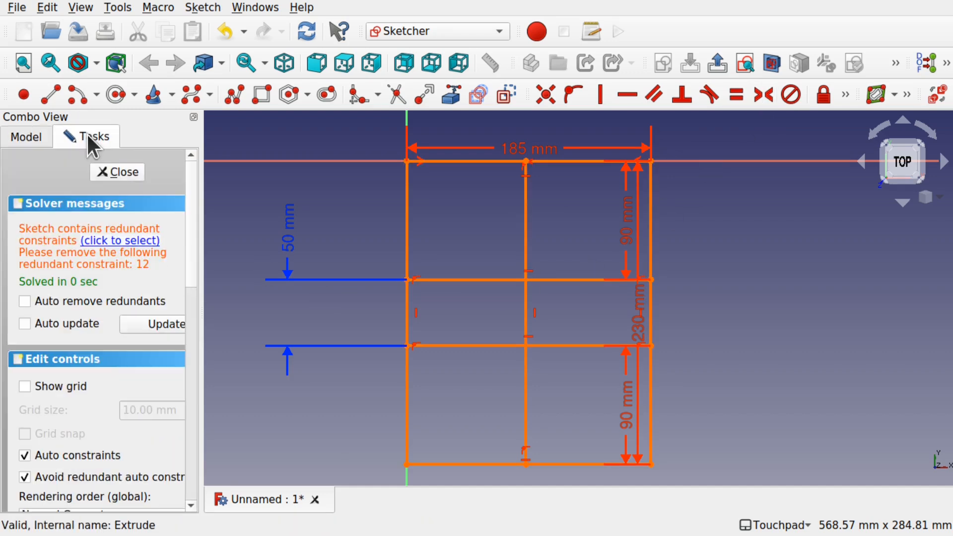
{"action": "left_click", "coordinate": [122, 240]}
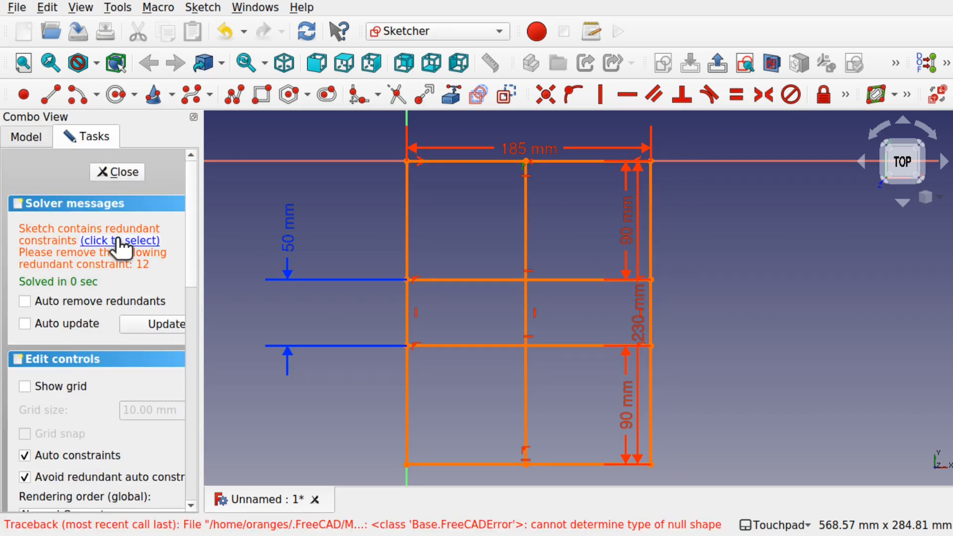
{"action": "key", "text": "Delete"}
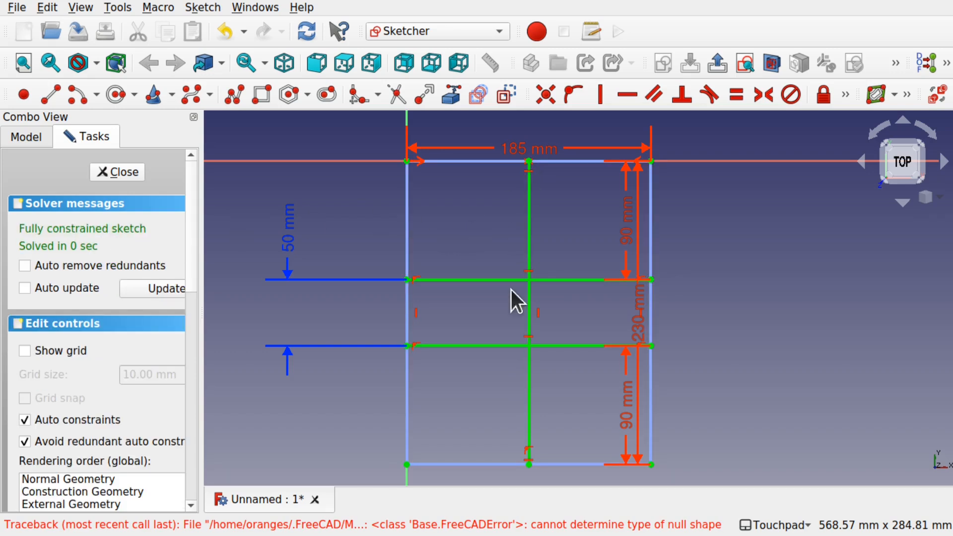
{"action": "left_click", "coordinate": [530, 220]}
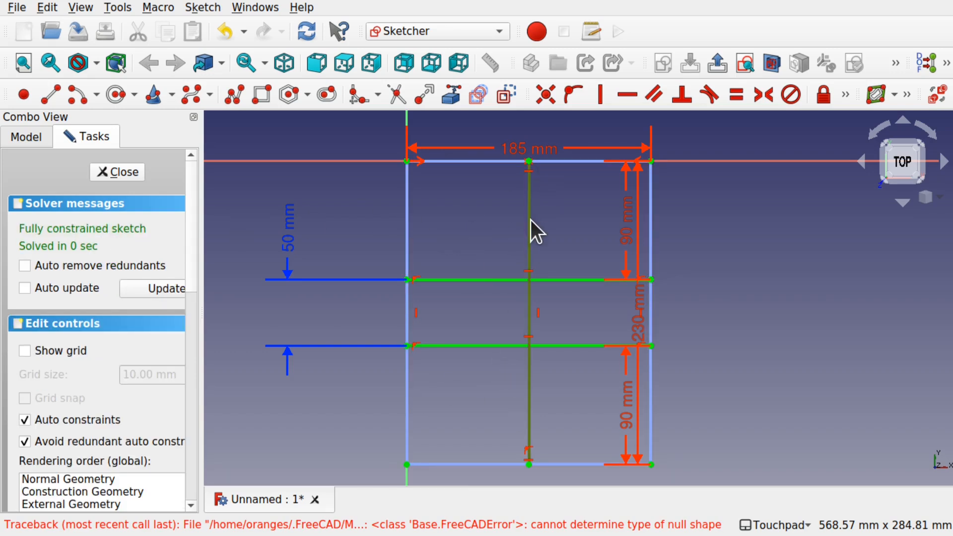
- Close and reopen the mapped sketch, and turn the two horizontal lines and the vertical center line into construction geometry
{"action": "left_click", "coordinate": [118, 171]}
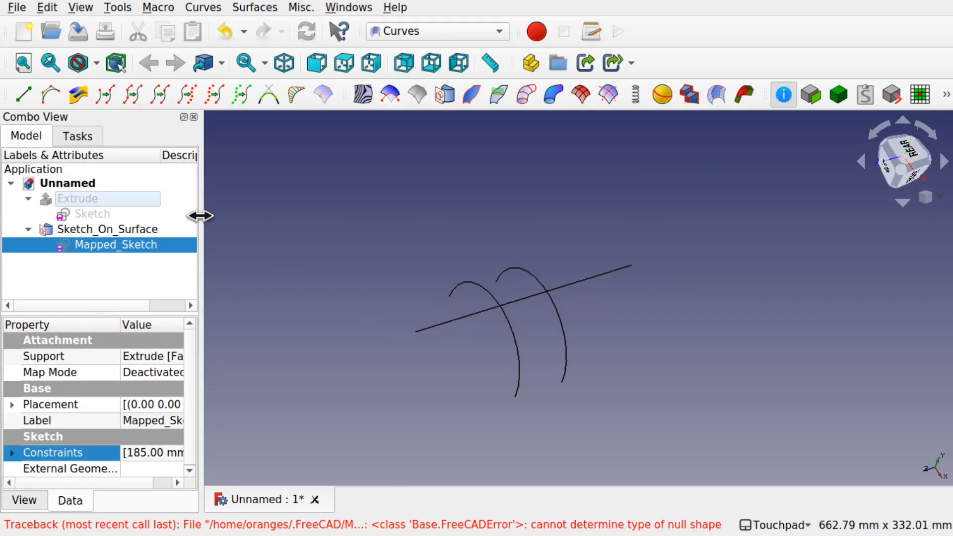
{"action": "double_click", "coordinate": [115, 248]}
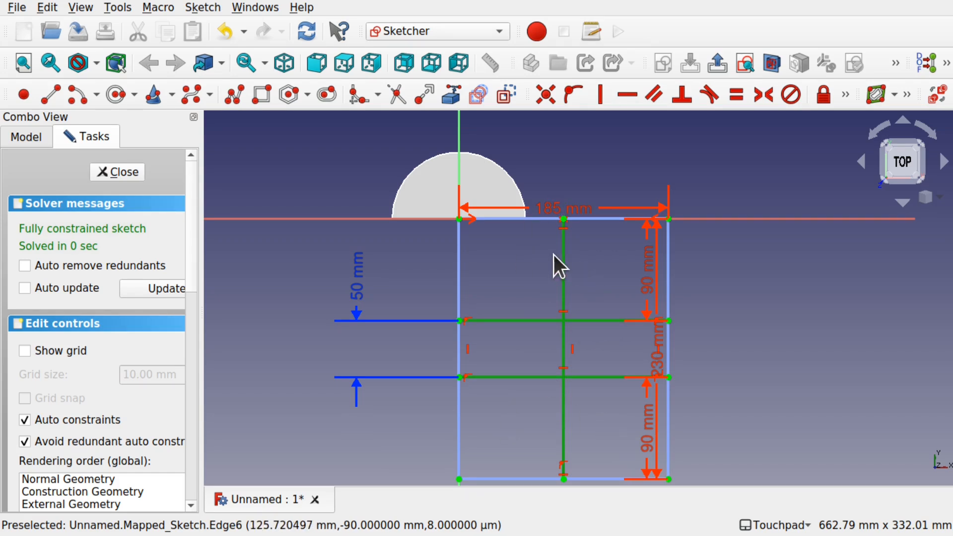
{"action": "left_click", "coordinate": [505, 94]}
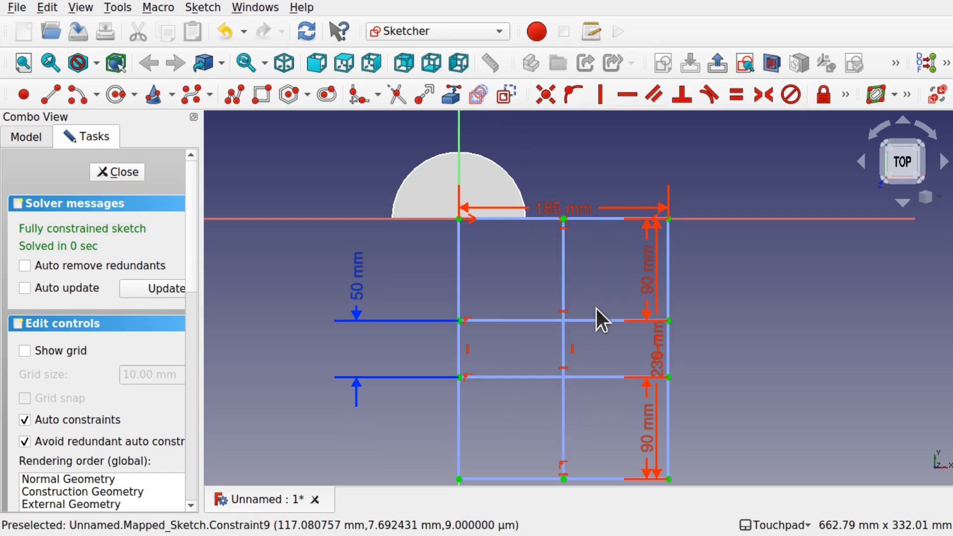
- Move the 90 mm, 230 mm and 90 mm vertical dimension labels out to the right of the rectangle
{"action": "scroll", "coordinate": [598, 404], "scroll_direction": "up", "scroll_amount": 3}
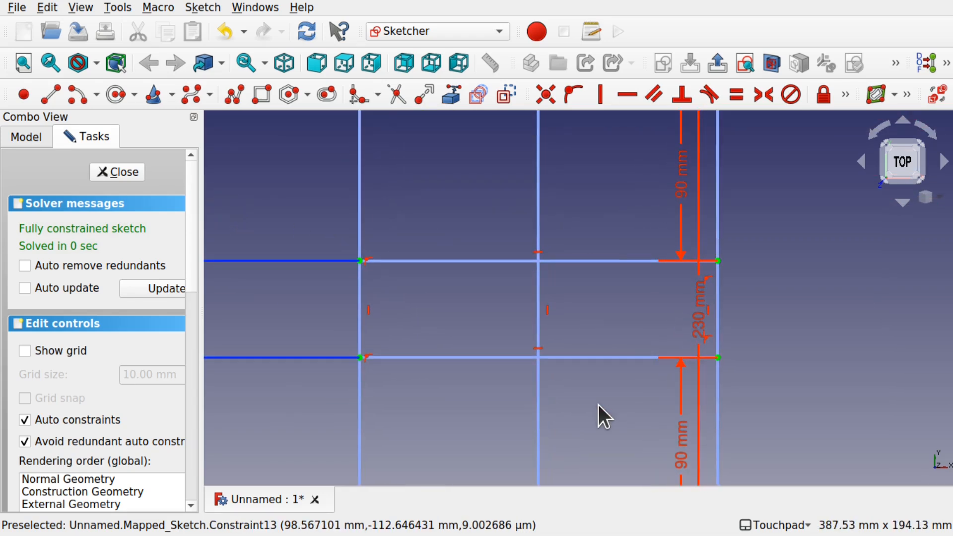
{"action": "scroll", "coordinate": [582, 296], "scroll_direction": "down", "scroll_amount": 2}
{"action": "scroll", "coordinate": [576, 294], "scroll_direction": "up", "scroll_amount": 1}
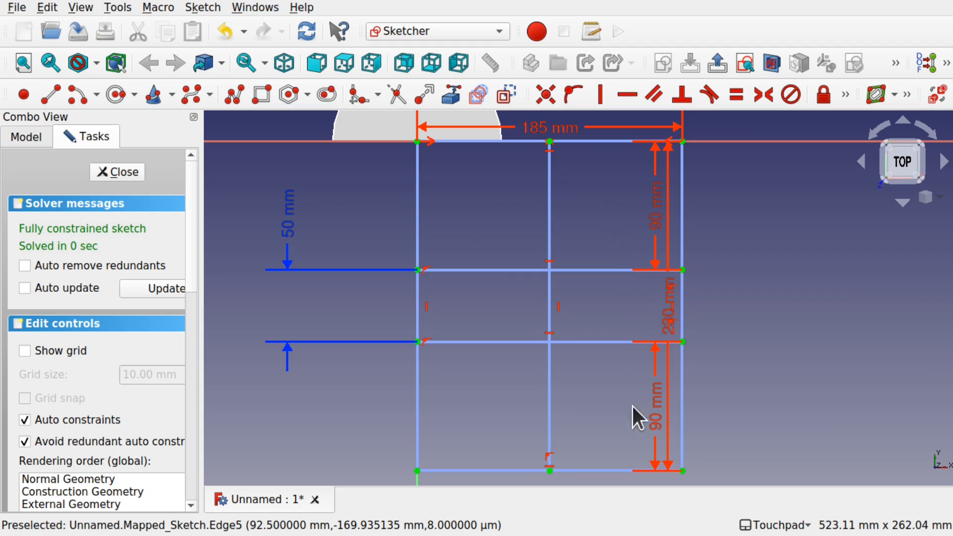
{"action": "left_click_drag", "start_coordinate": [653, 424], "coordinate": [779, 413]}
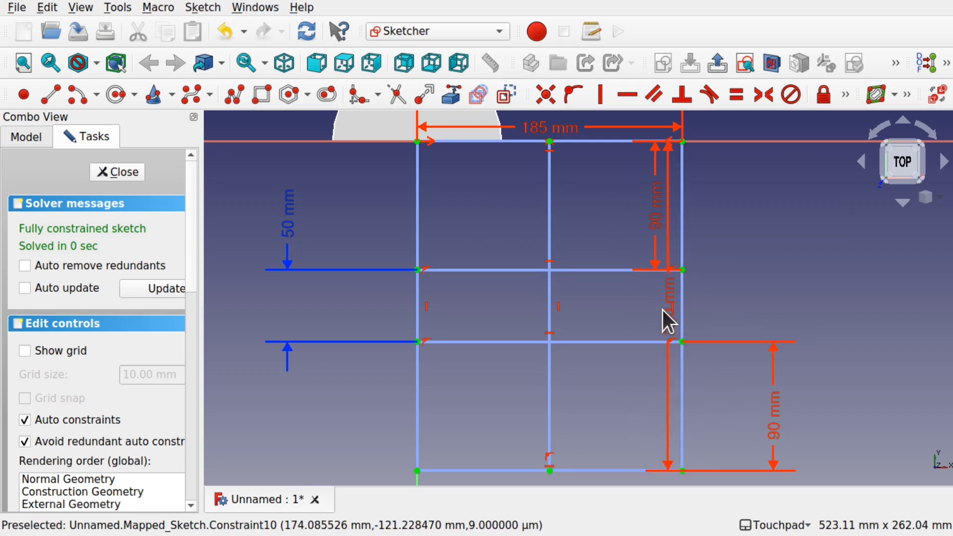
{"action": "left_click_drag", "start_coordinate": [667, 311], "coordinate": [826, 339]}
{"action": "left_click_drag", "start_coordinate": [657, 211], "coordinate": [770, 224]}
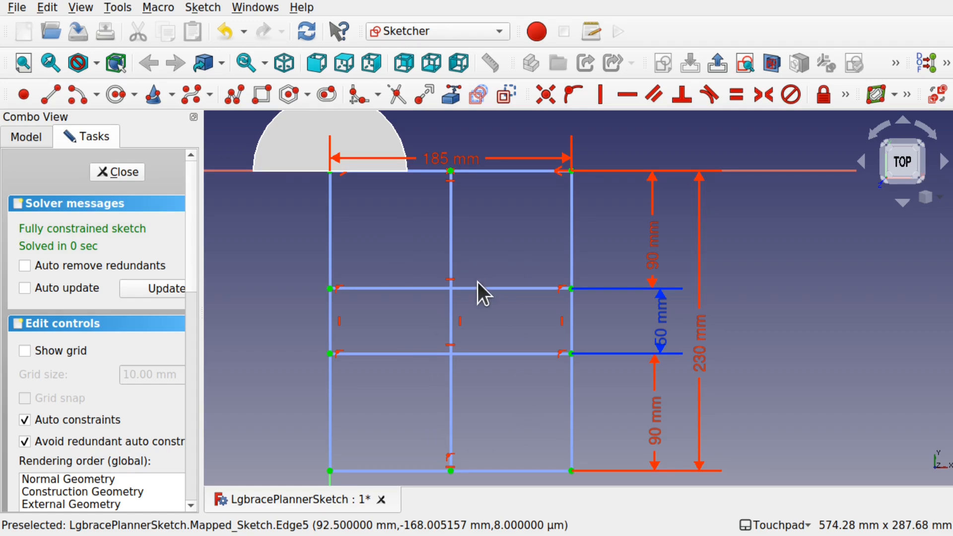
- Switch to the image viewer and examine the planar_view.jpg reference drawing, zooming in on its lower part
{"action": "key", "text": "super"}
{"action": "left_click", "coordinate": [431, 413]}
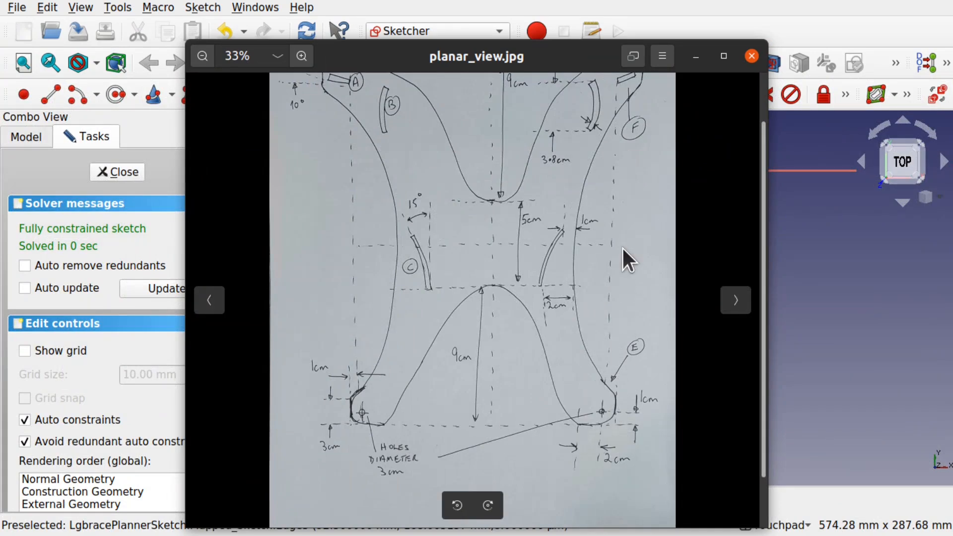
{"action": "left_click_drag", "start_coordinate": [451, 153], "coordinate": [454, 201]}
{"action": "scroll", "coordinate": [454, 200], "scroll_direction": "up", "scroll_amount": 1}
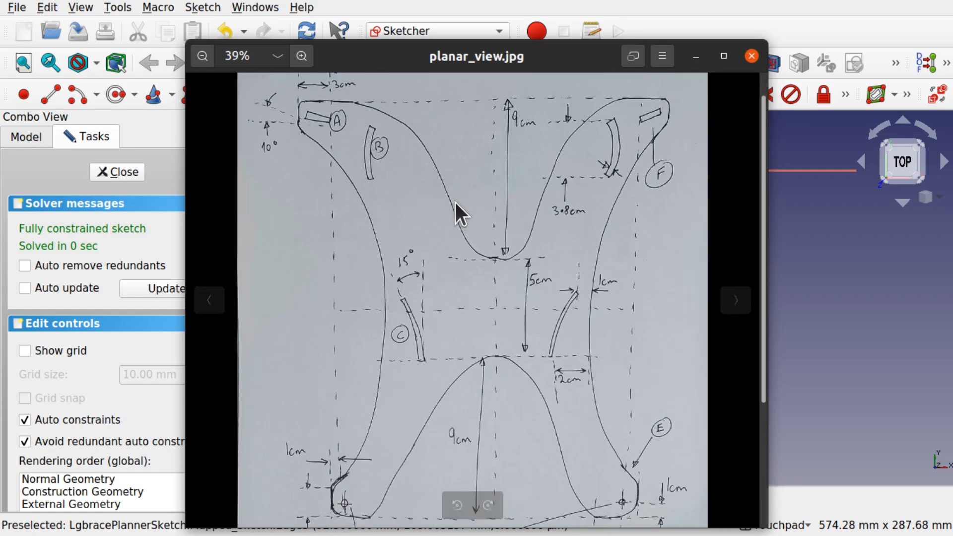
{"action": "scroll", "coordinate": [454, 201], "scroll_direction": "up", "scroll_amount": 1}
{"action": "left_click_drag", "start_coordinate": [485, 251], "coordinate": [451, 63]}
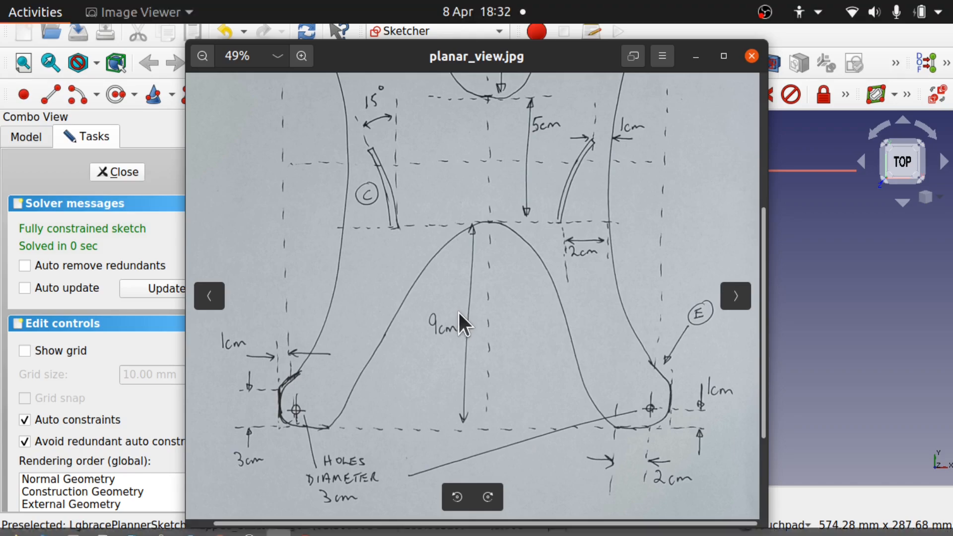
{"action": "key", "text": "super"}
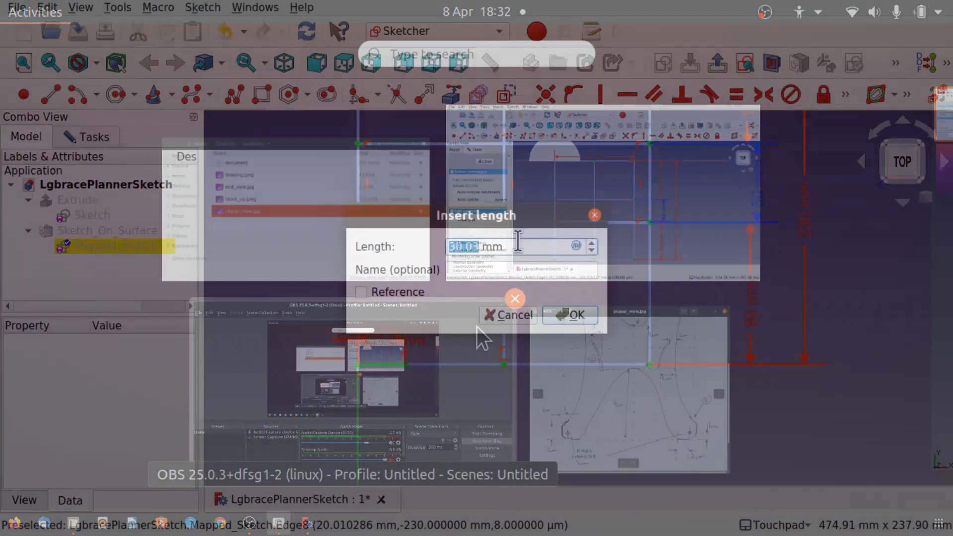
- Set the short segment at the rectangle's bottom-left corner to 20 mm horizontal length and move its label aside
{"action": "type", "text": "20"}
{"action": "key", "text": "Return"}
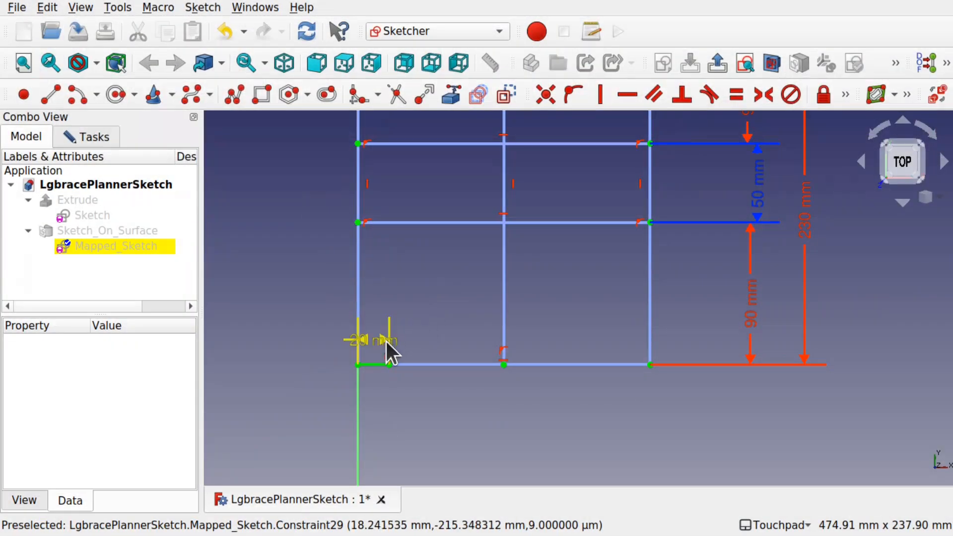
{"action": "left_click_drag", "start_coordinate": [386, 341], "coordinate": [302, 312]}
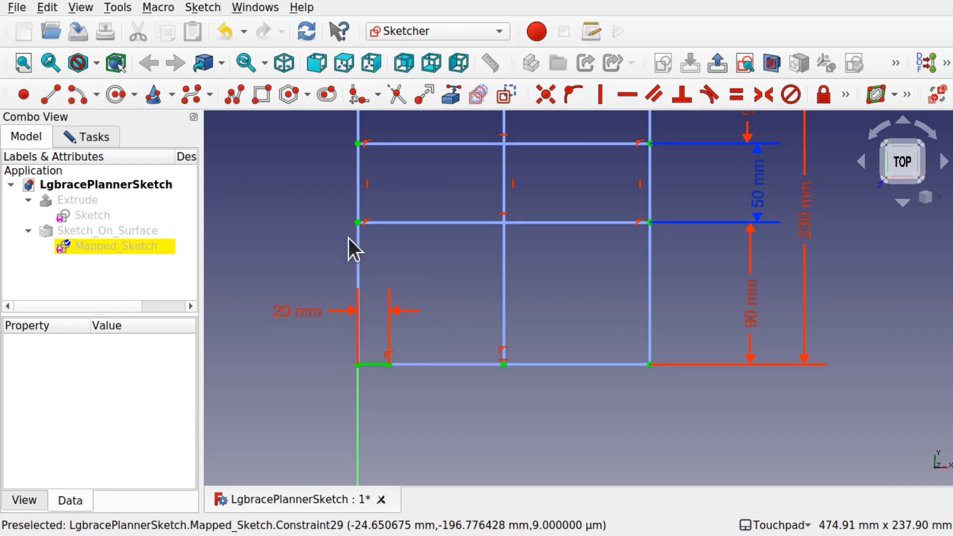
- Draw a three-point arc ending where the center line meets the lower horizontal line, and make it tangent to that line
{"action": "left_click", "coordinate": [98, 100]}
{"action": "left_click", "coordinate": [97, 132]}
{"action": "left_click", "coordinate": [504, 225]}
{"action": "left_click", "coordinate": [440, 252]}
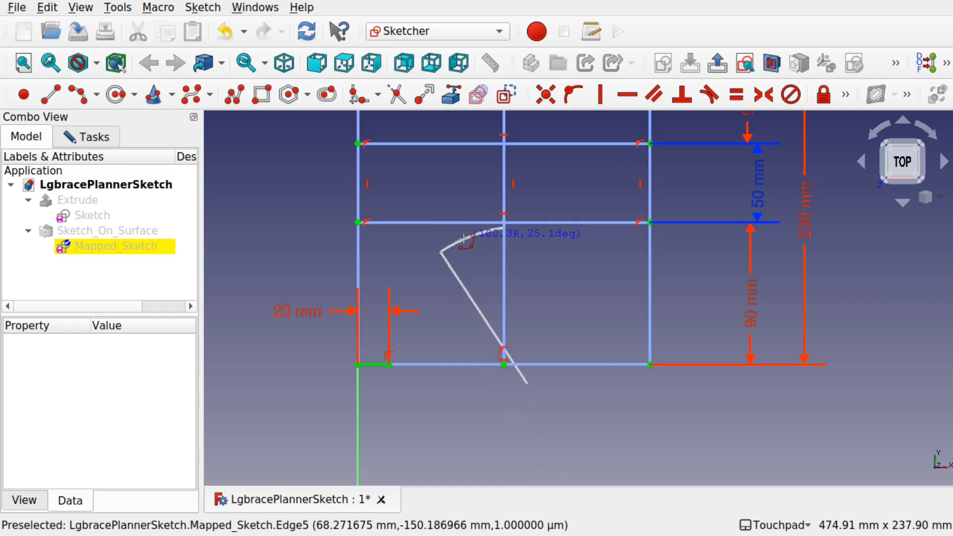
{"action": "left_click", "coordinate": [463, 238]}
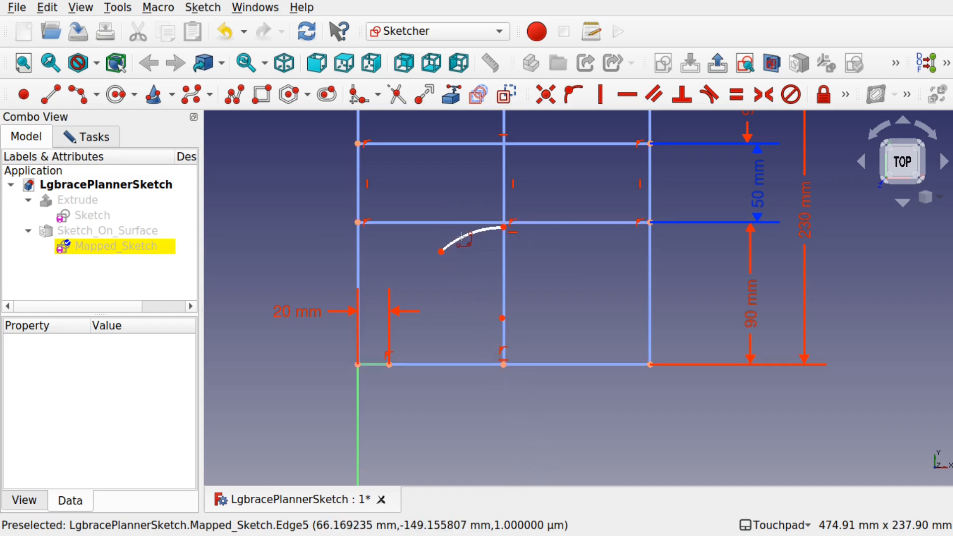
{"action": "left_click", "coordinate": [504, 229]}
{"action": "left_click", "coordinate": [491, 222]}
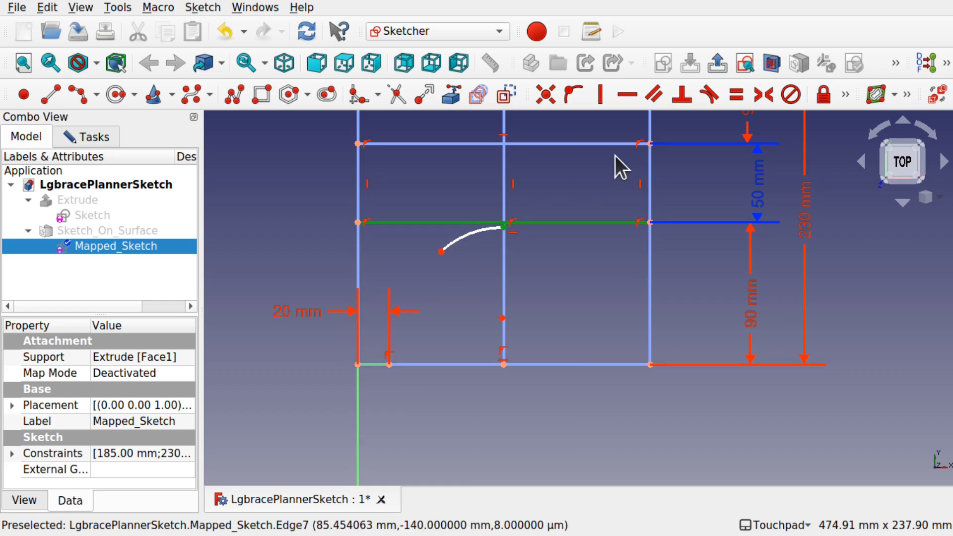
{"action": "left_click", "coordinate": [711, 99]}
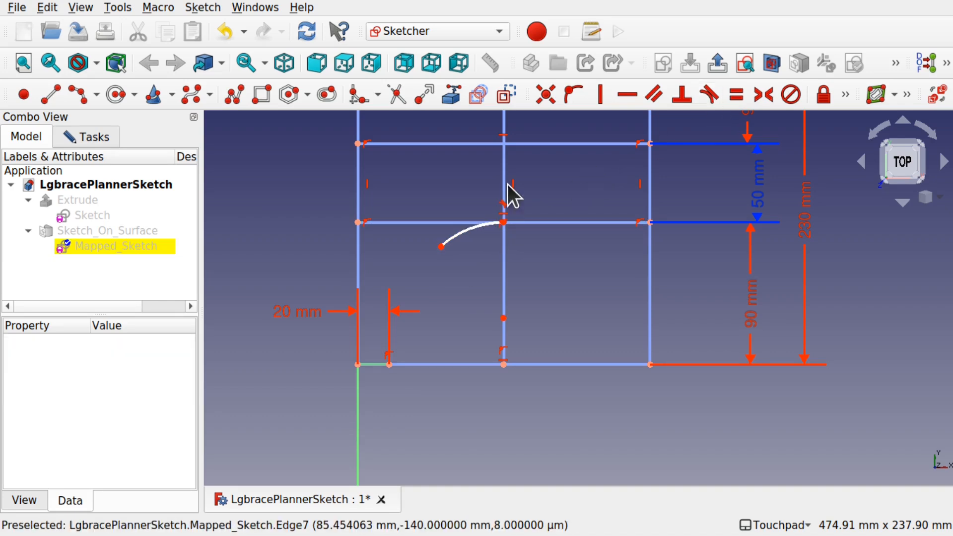
- Reshape the arc by pulling its free end down and inward
{"action": "scroll", "coordinate": [503, 224], "scroll_direction": "up", "scroll_amount": 4}
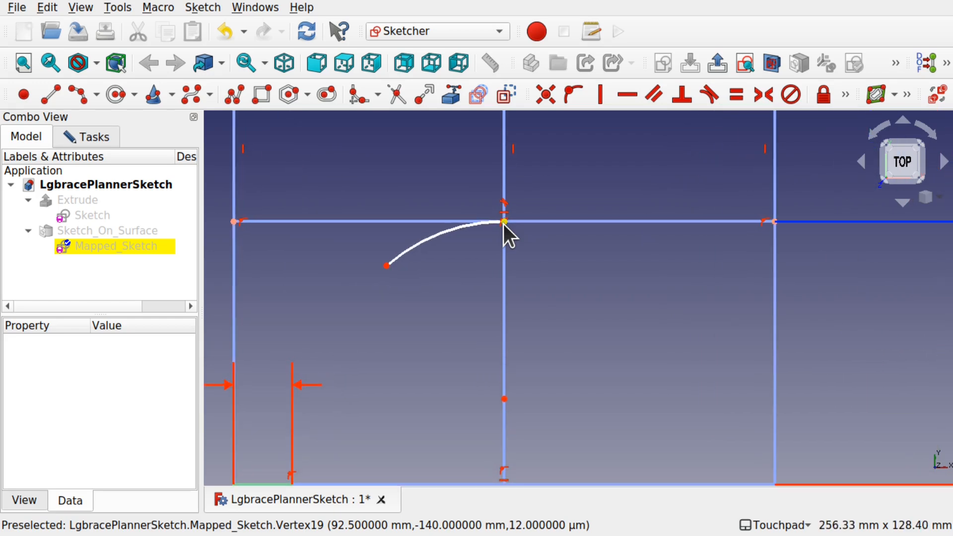
{"action": "left_click_drag", "start_coordinate": [385, 267], "coordinate": [420, 279]}
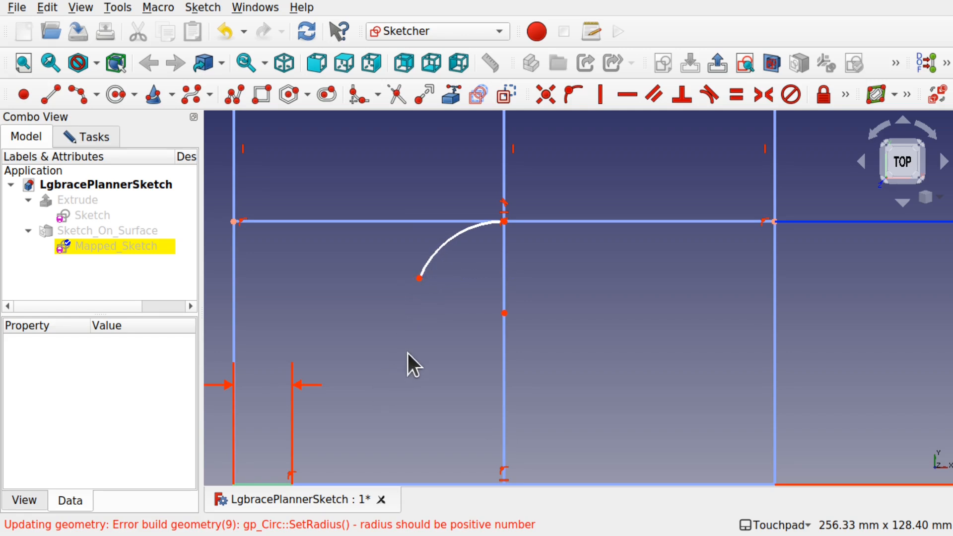
{"action": "scroll", "coordinate": [407, 353], "scroll_direction": "down", "scroll_amount": 4}
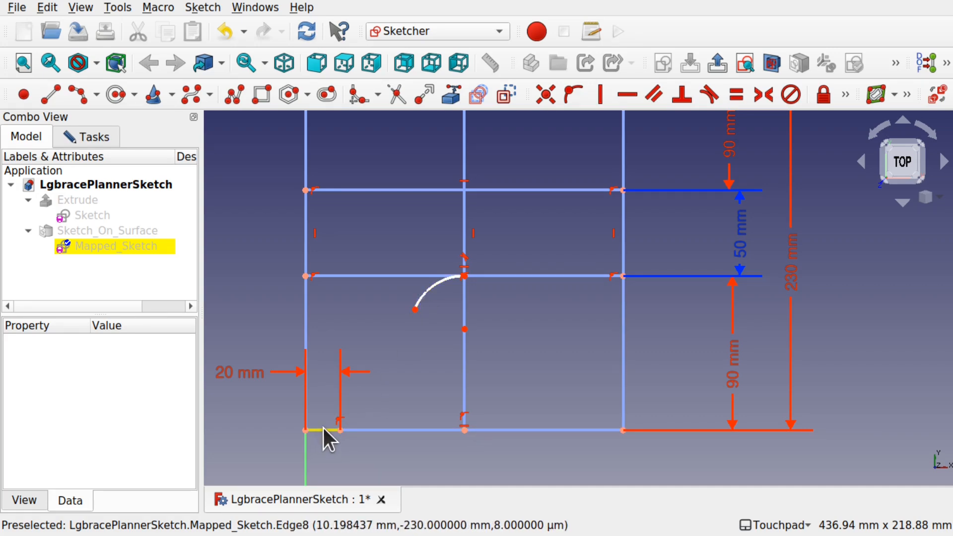
- Check the reference drawing again, then delete the short 20 mm segment at the bottom-left corner
{"action": "key", "text": "super"}
{"action": "left_click", "coordinate": [593, 387]}
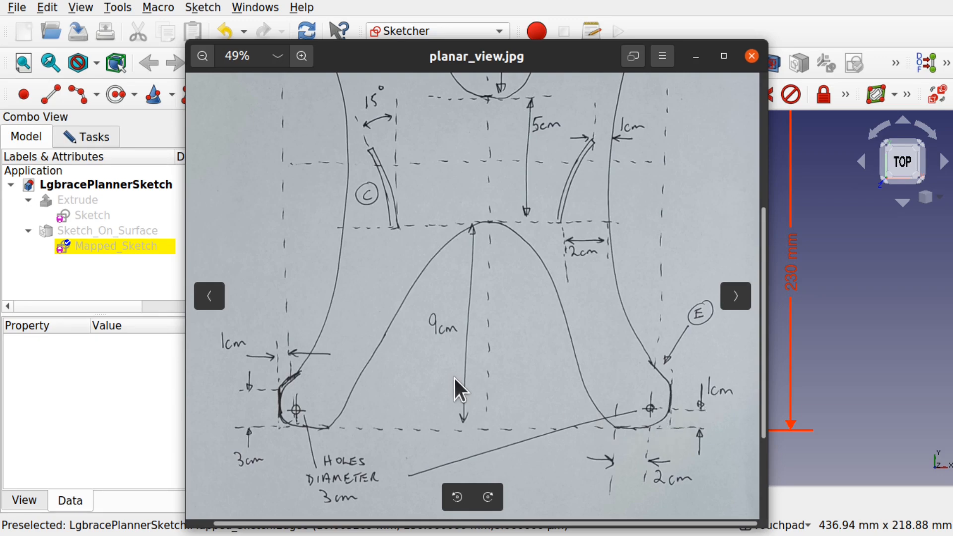
{"action": "key", "text": "super"}
{"action": "left_click", "coordinate": [554, 240]}
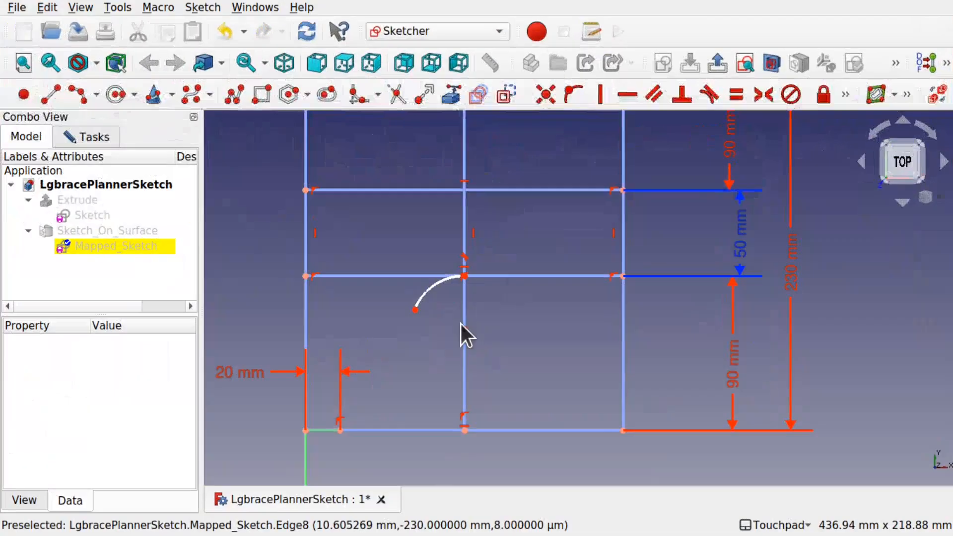
{"action": "left_click", "coordinate": [327, 430]}
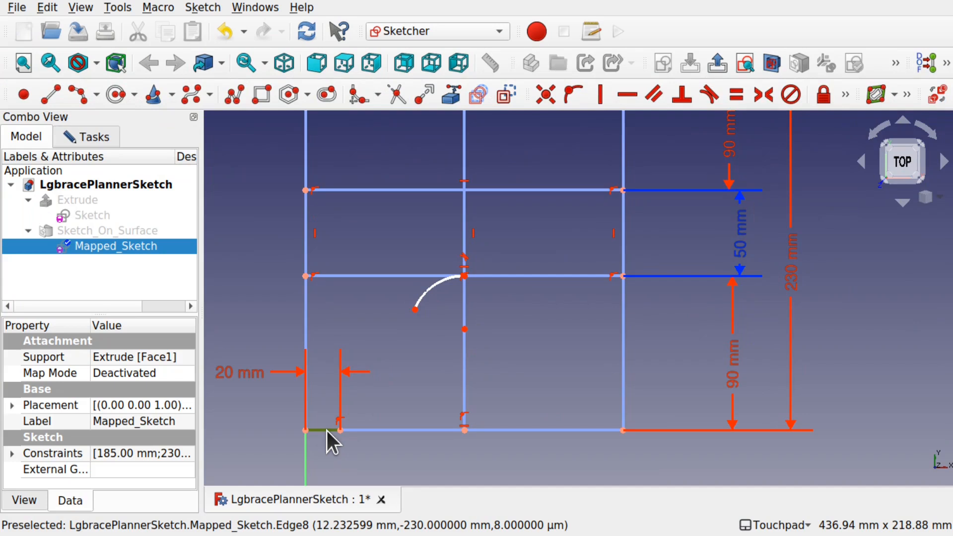
{"action": "key", "text": "Delete"}
- Place a point on the bottom edge and set its horizontal distance from the bottom-left corner to 20 mm
{"action": "left_click", "coordinate": [24, 94]}
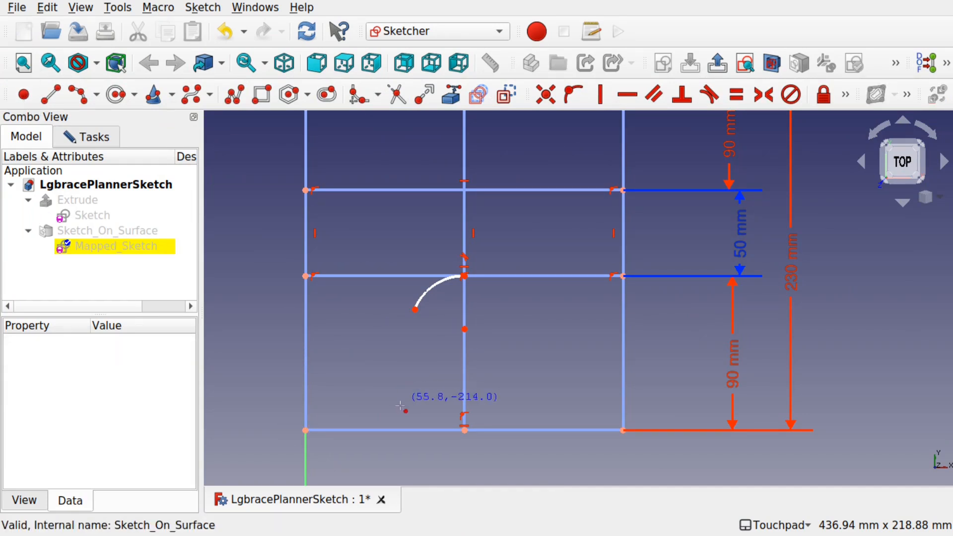
{"action": "left_click", "coordinate": [346, 431]}
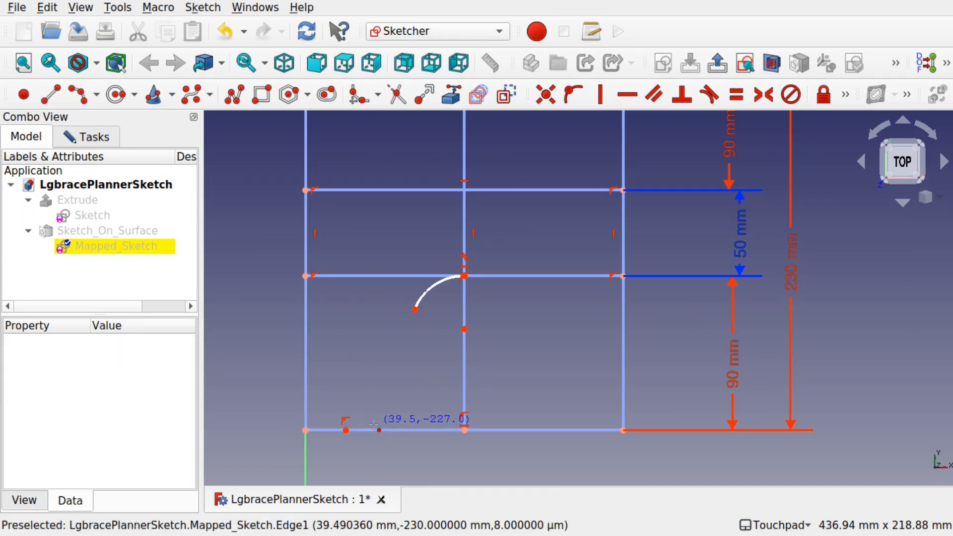
{"action": "right_click", "coordinate": [351, 430]}
{"action": "left_click", "coordinate": [346, 430]}
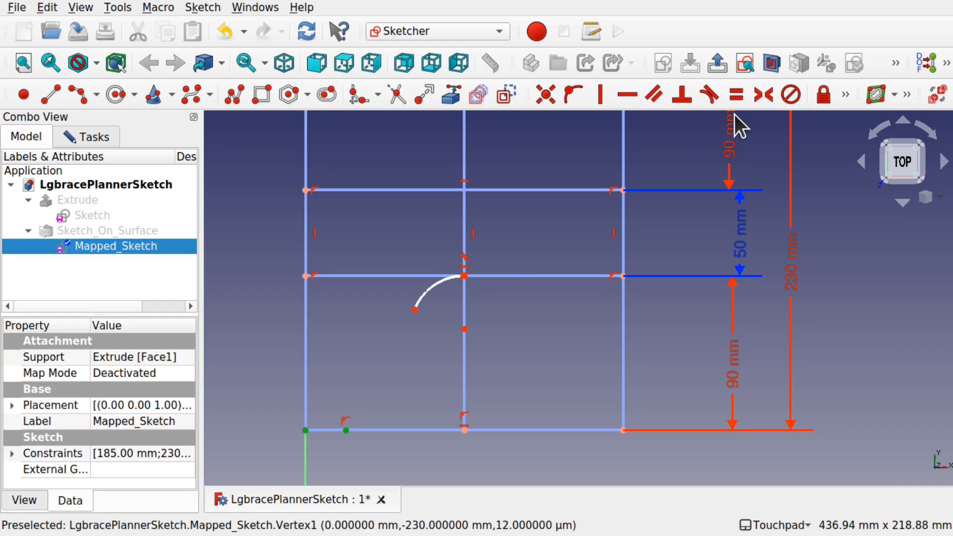
{"action": "left_click", "coordinate": [844, 94]}
{"action": "left_click", "coordinate": [549, 118]}
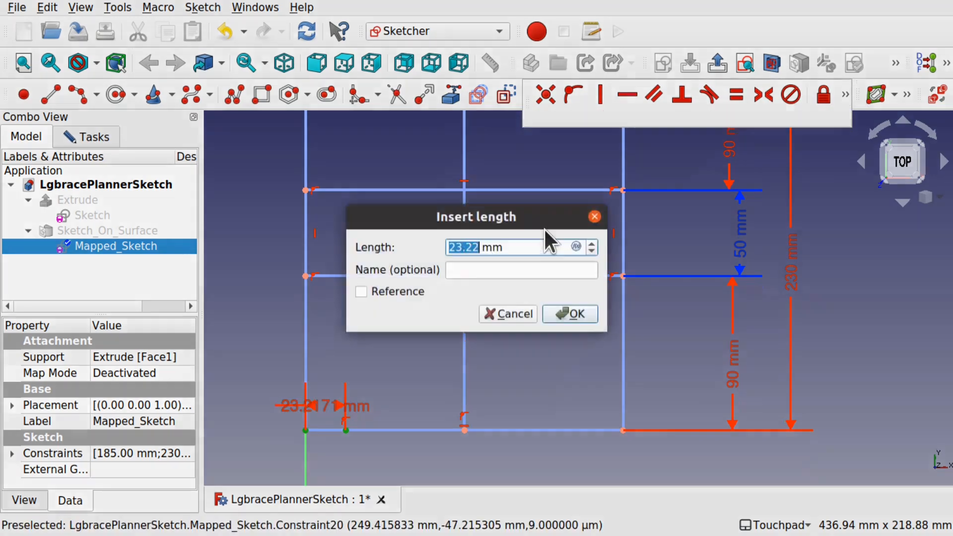
{"action": "type", "text": "20"}
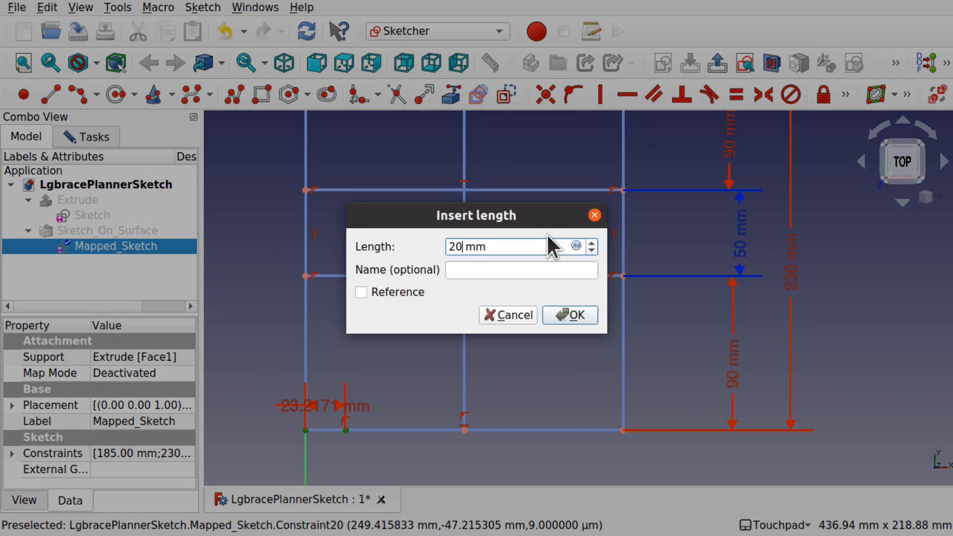
{"action": "key", "text": "Return"}
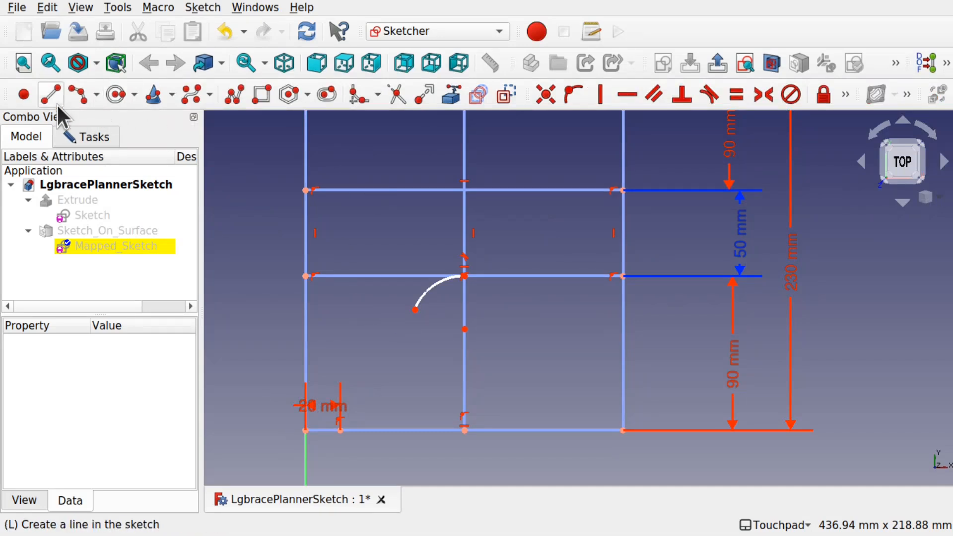
- Draw a small center arc running from the bottom-left corner to just above the 20 mm point
{"action": "left_click", "coordinate": [79, 92]}
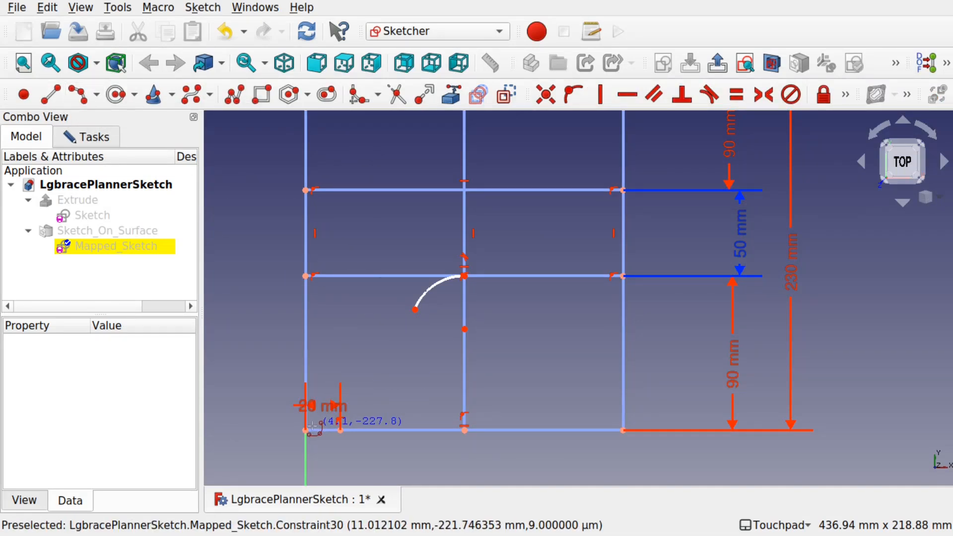
{"action": "left_click", "coordinate": [340, 421]}
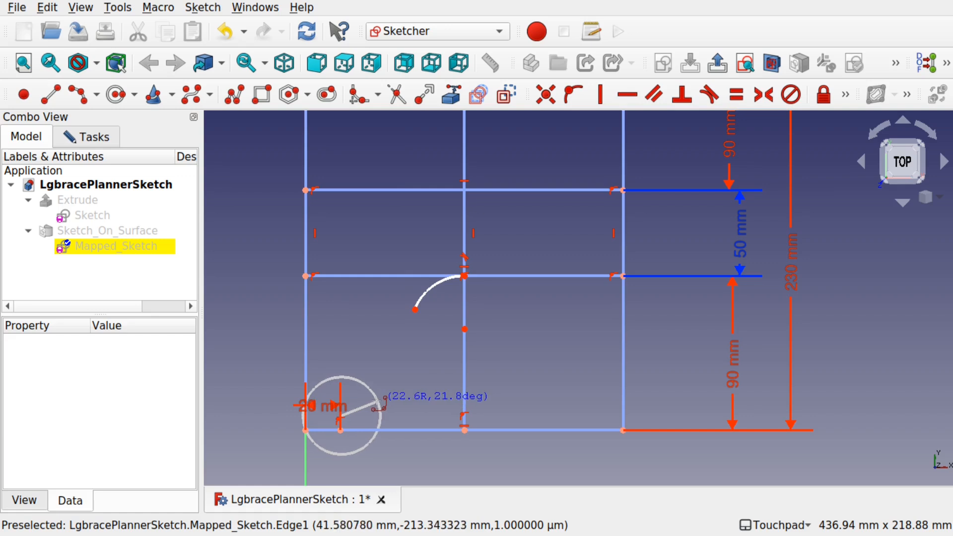
{"action": "left_click", "coordinate": [377, 408]}
{"action": "left_click", "coordinate": [341, 423]}
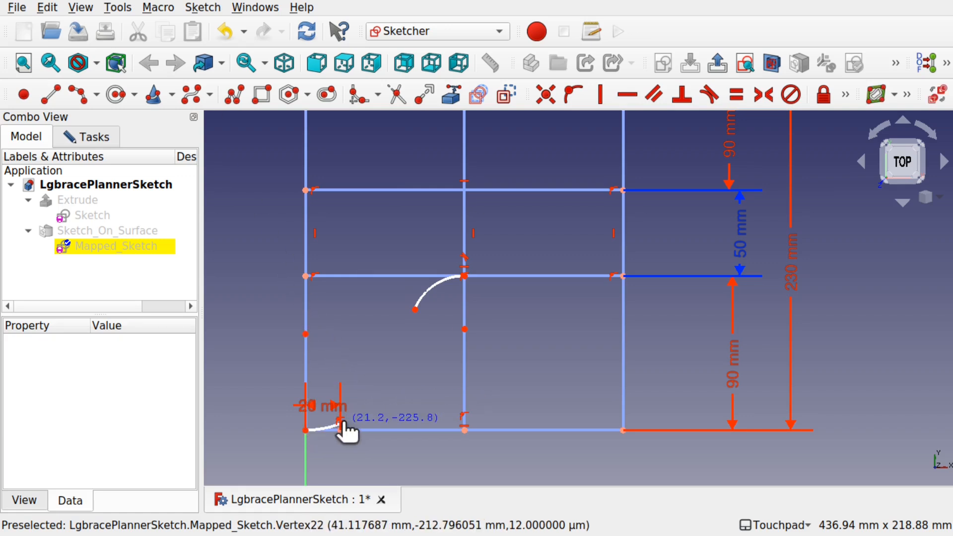
{"action": "key", "text": "Escape"}
- Align the small arc's end vertically with the 20 mm point using a Vertical constraint
{"action": "scroll", "coordinate": [335, 423], "scroll_direction": "up", "scroll_amount": 4}
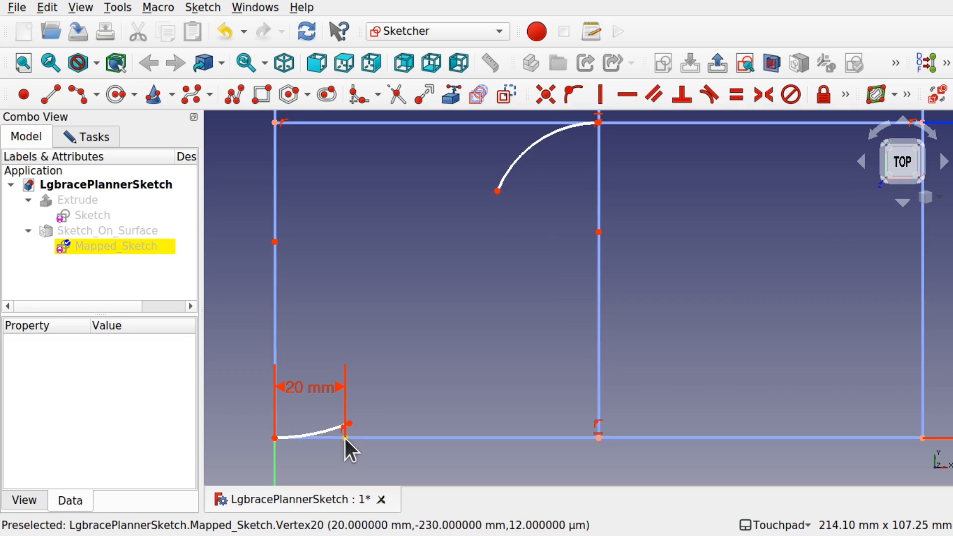
{"action": "left_click", "coordinate": [344, 437]}
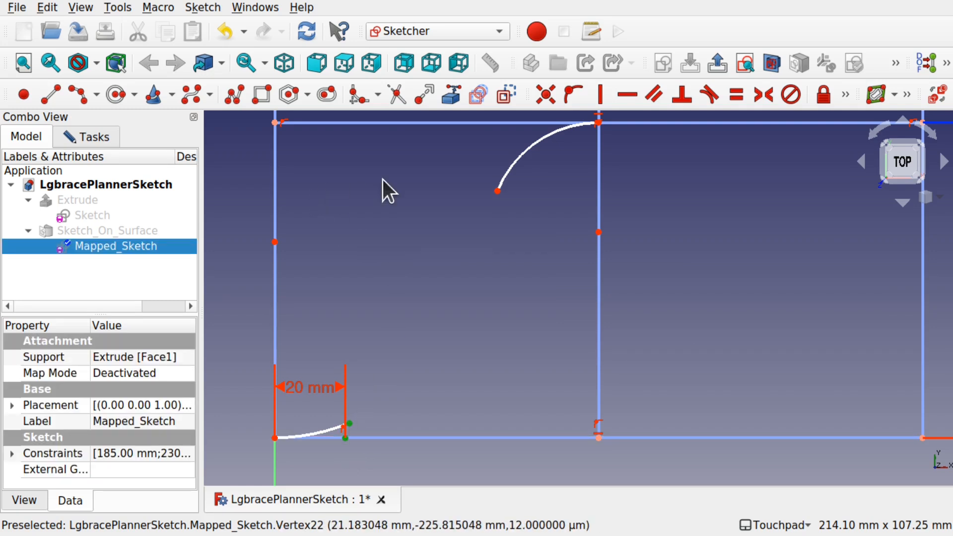
{"action": "left_click", "coordinate": [599, 93]}
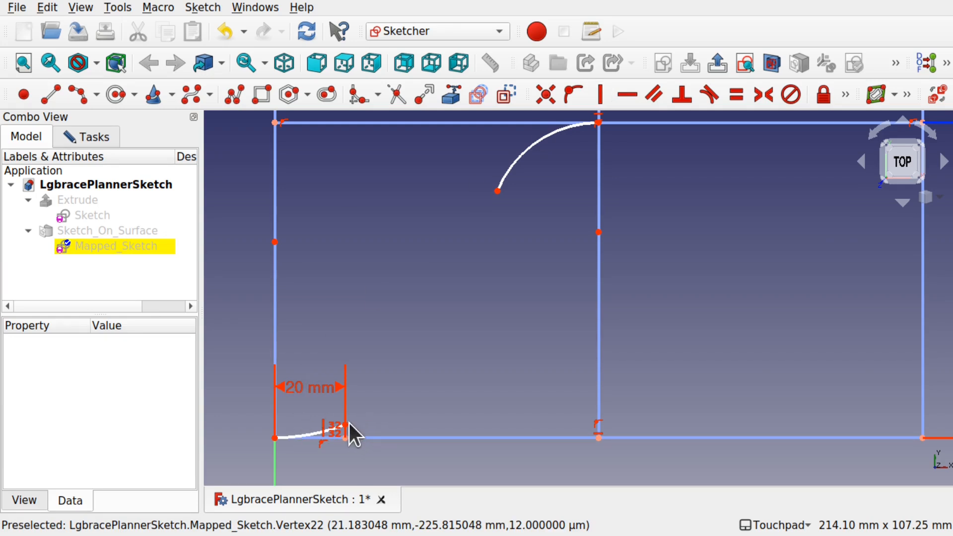
{"action": "left_click_drag", "start_coordinate": [346, 425], "coordinate": [346, 425]}
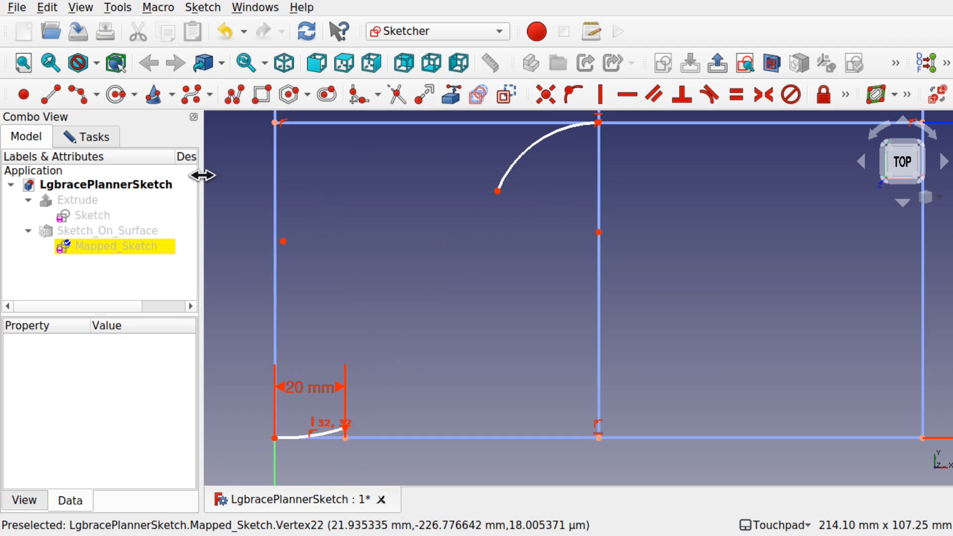
- Draw an arc from the 20 mm point up to the lower end of the upper arc
{"action": "left_click", "coordinate": [80, 90]}
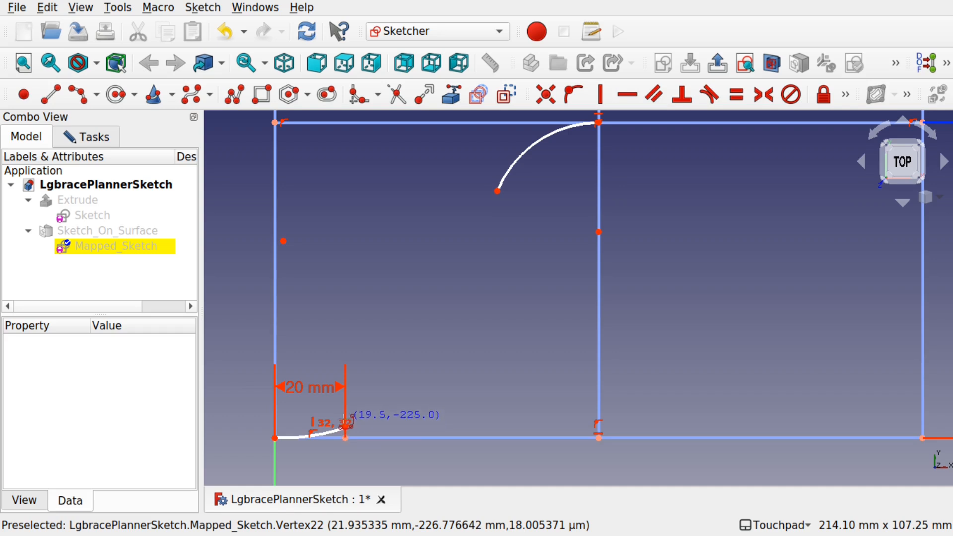
{"action": "left_click", "coordinate": [346, 432]}
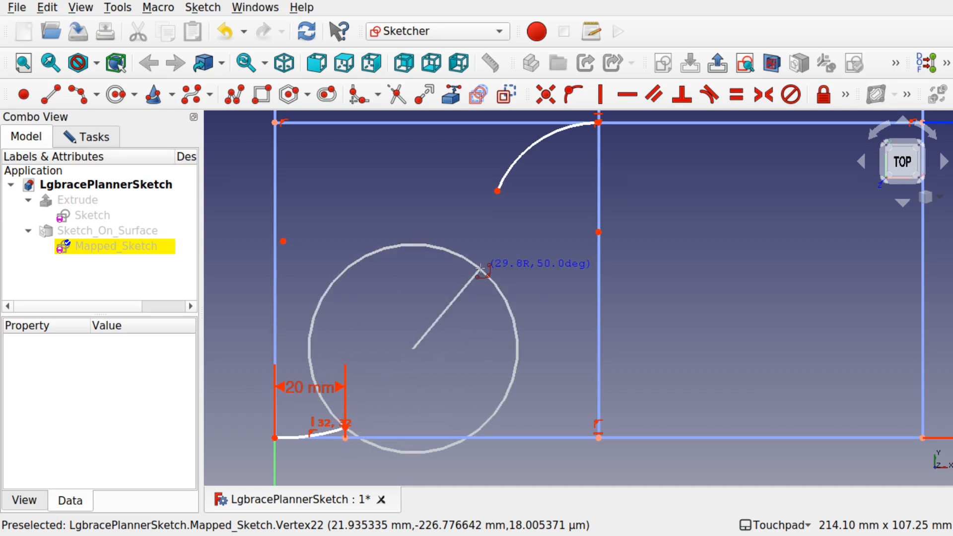
{"action": "left_click", "coordinate": [497, 192]}
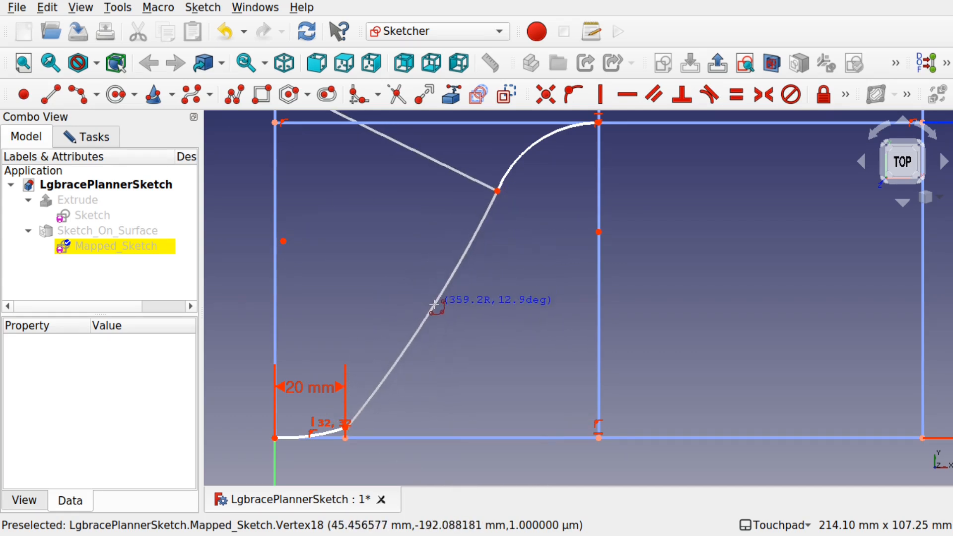
{"action": "left_click", "coordinate": [445, 316]}
{"action": "key", "text": "Escape"}
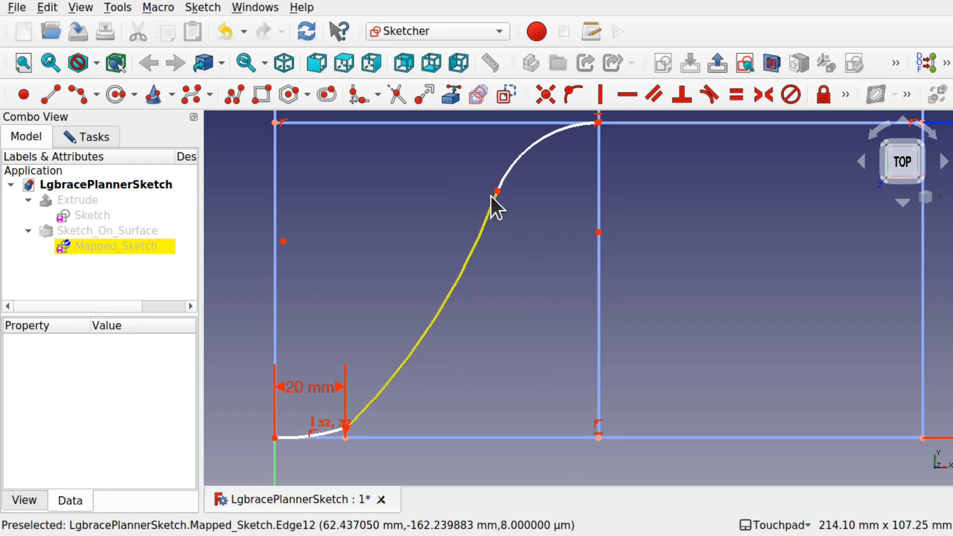
- Make the new arc tangent to the upper arc at their shared endpoint
{"action": "left_click", "coordinate": [491, 202]}
{"action": "left_click", "coordinate": [502, 177]}
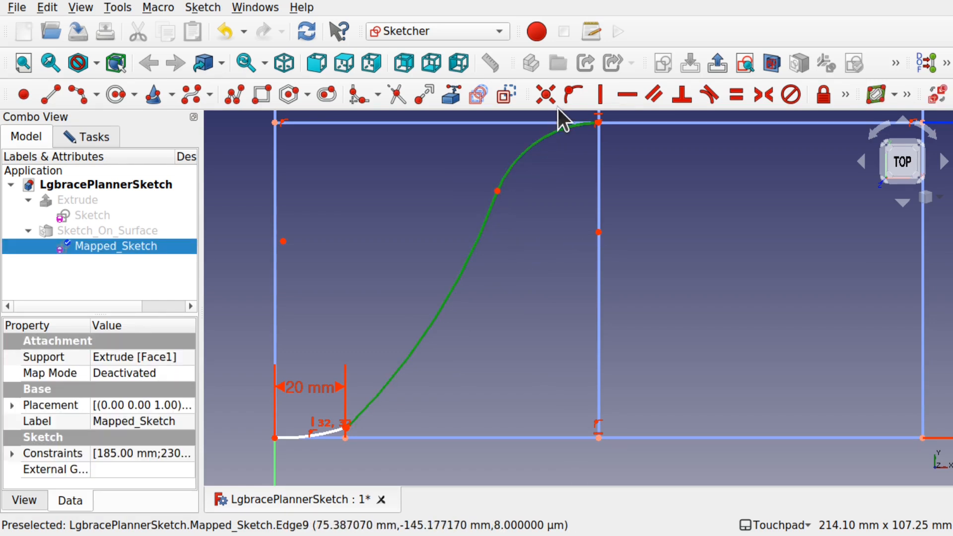
{"action": "key", "text": "t"}
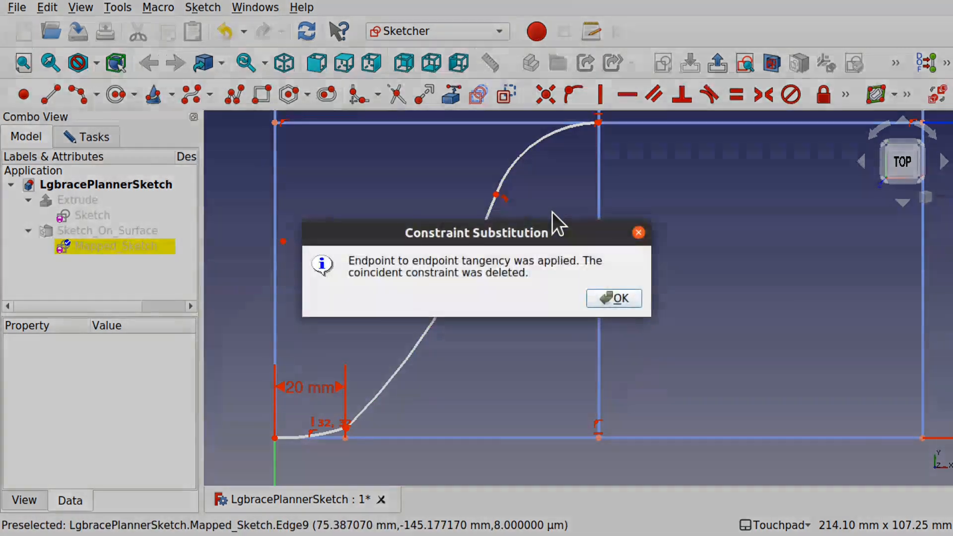
{"action": "left_click", "coordinate": [619, 298]}
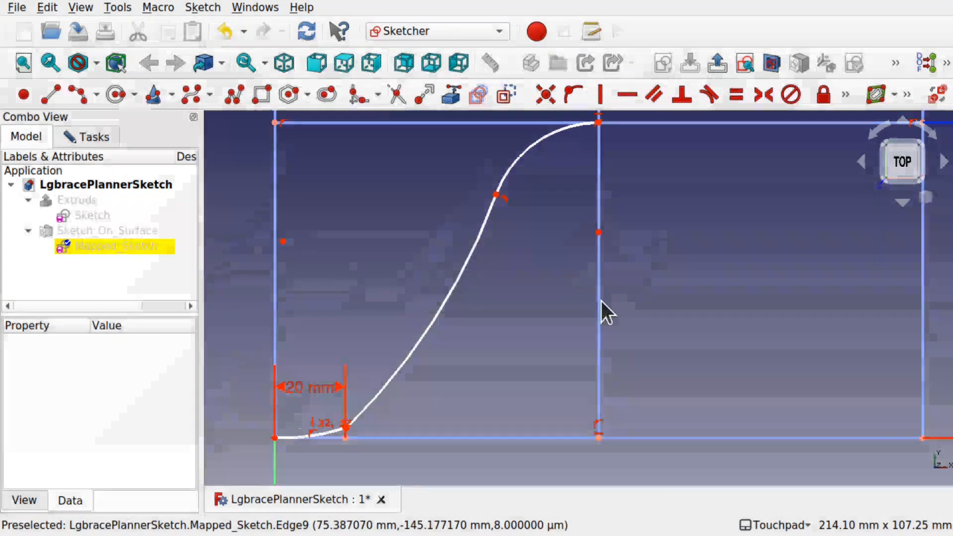
- Make the new arc tangent to the small bottom-left arc at the 20 mm point
{"action": "left_click", "coordinate": [372, 405]}
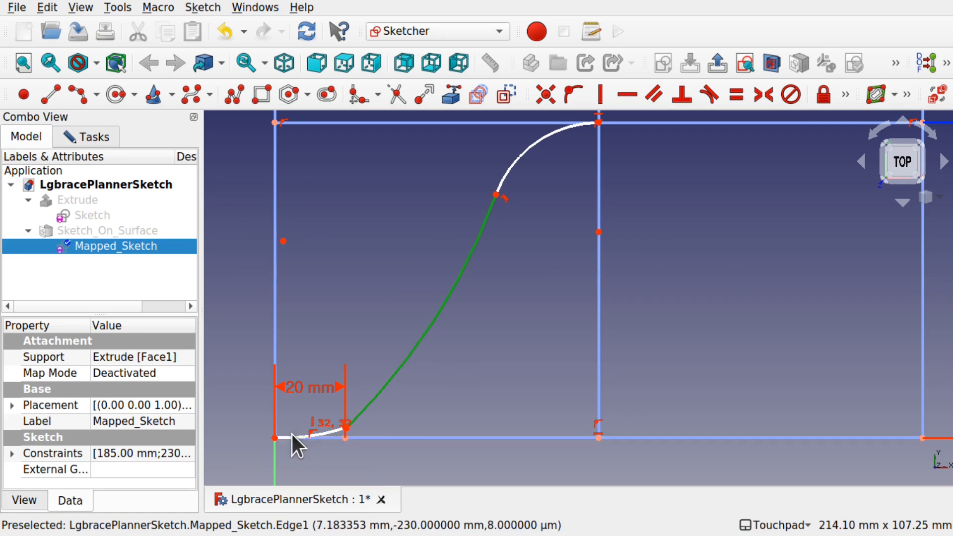
{"action": "left_click", "coordinate": [322, 430]}
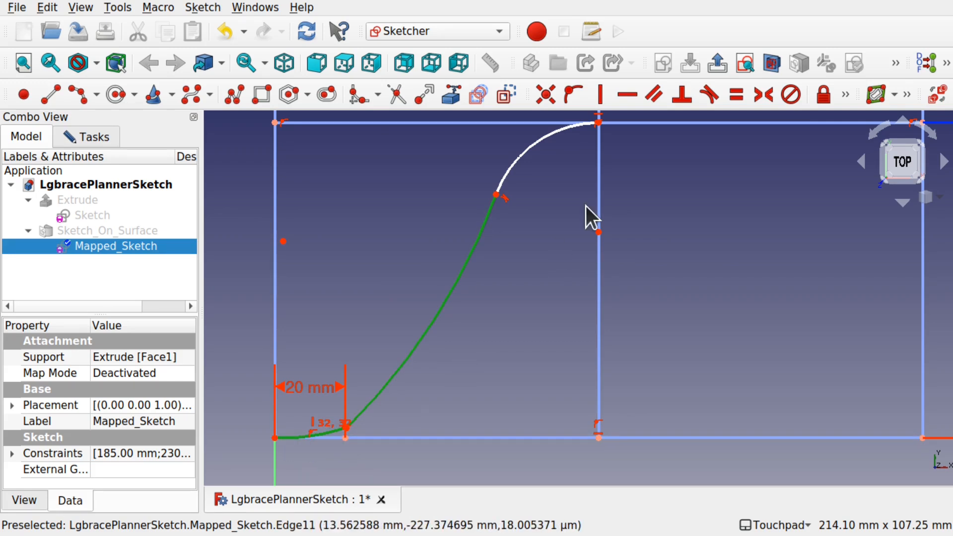
{"action": "left_click", "coordinate": [704, 91]}
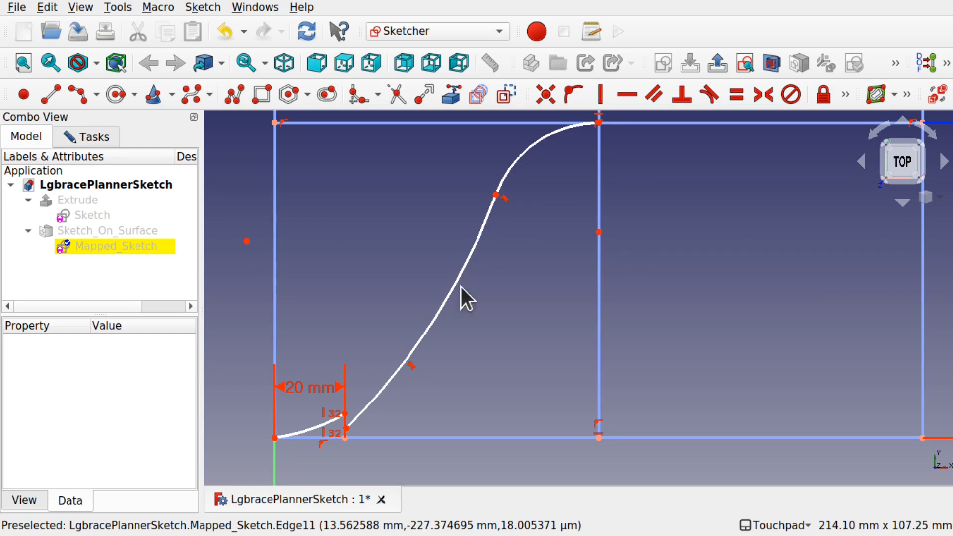
{"action": "left_click", "coordinate": [346, 426]}
{"action": "left_click", "coordinate": [345, 413]}
{"action": "left_click", "coordinate": [546, 94]}
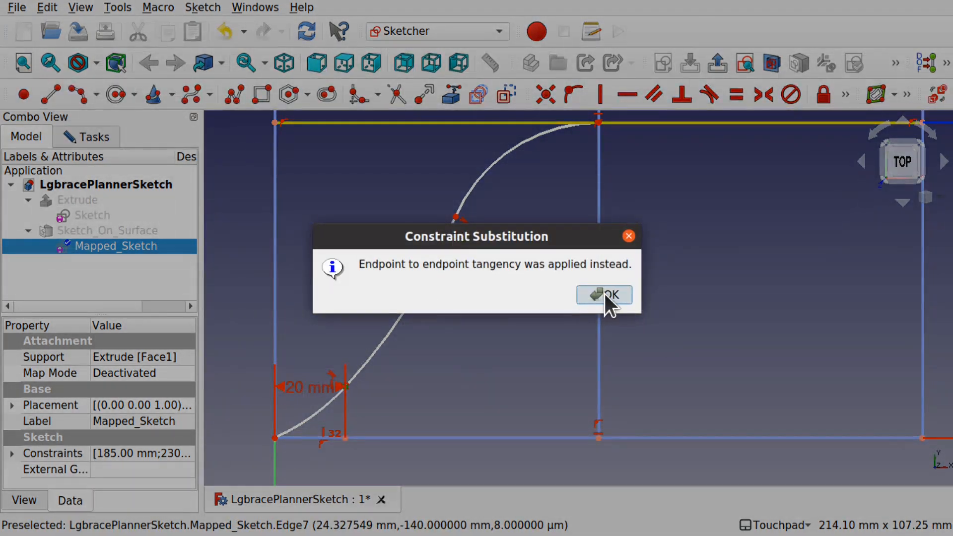
{"action": "left_click", "coordinate": [604, 294]}
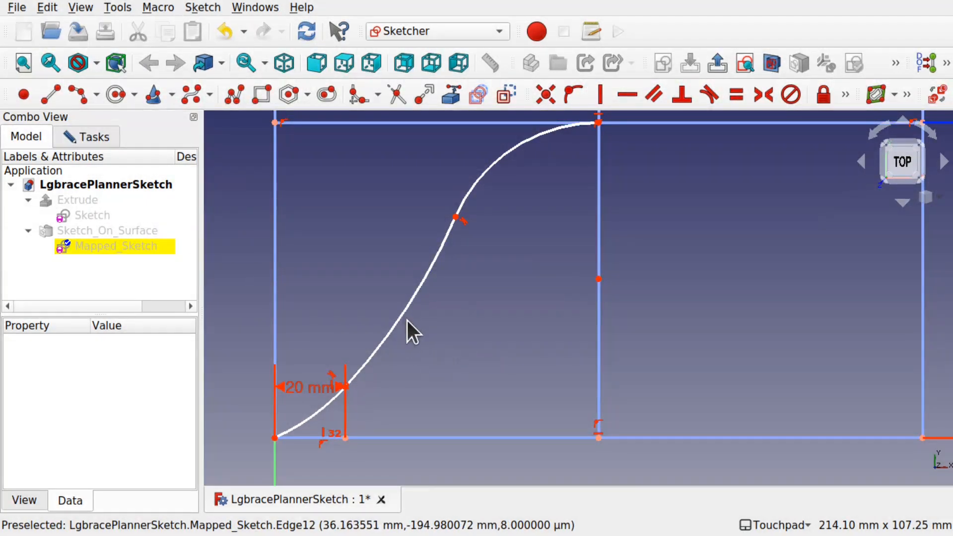
- Drag the S-curve's junction and centre points to adjust its shape, then undo the last drag
{"action": "scroll", "coordinate": [529, 278], "scroll_direction": "down", "scroll_amount": 4}
{"action": "scroll", "coordinate": [529, 279], "scroll_direction": "up", "scroll_amount": 1}
{"action": "scroll", "coordinate": [529, 279], "scroll_direction": "up", "scroll_amount": 2}
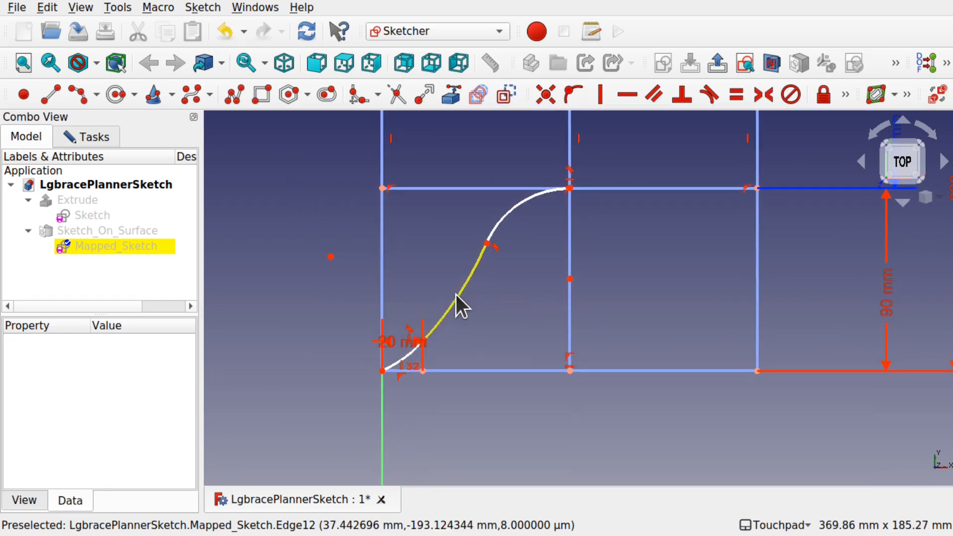
{"action": "mouse_move", "coordinate": [486, 241]}
{"action": "left_mouse_down"}
{"action": "mouse_move", "coordinate": [503, 282]}
{"action": "mouse_move", "coordinate": [496, 245]}
{"action": "left_mouse_up"}
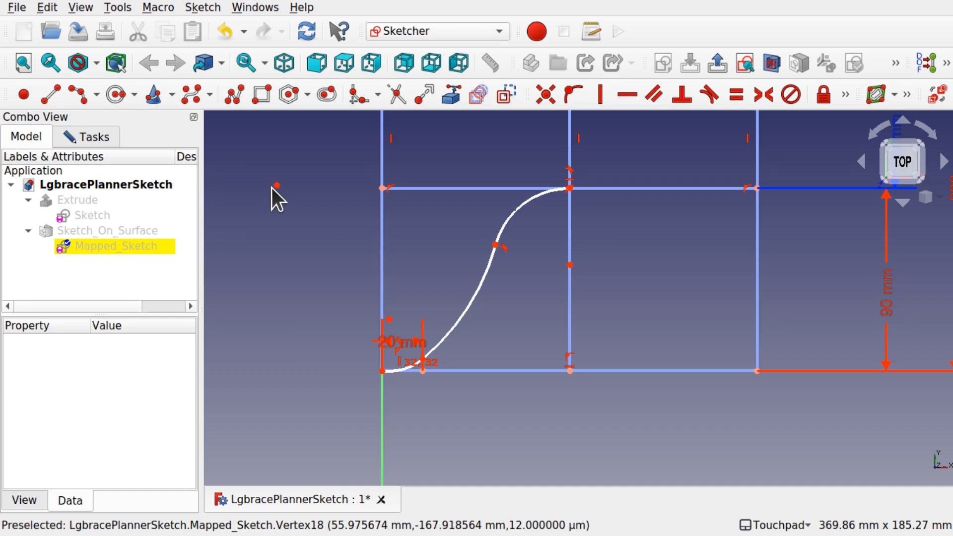
{"action": "mouse_move", "coordinate": [276, 186]}
{"action": "left_mouse_down"}
{"action": "mouse_move", "coordinate": [315, 202]}
{"action": "mouse_move", "coordinate": [297, 223]}
{"action": "mouse_move", "coordinate": [306, 247]}
{"action": "mouse_move", "coordinate": [348, 227]}
{"action": "mouse_move", "coordinate": [339, 221]}
{"action": "mouse_move", "coordinate": [344, 201]}
{"action": "mouse_move", "coordinate": [340, 224]}
{"action": "left_mouse_up"}
{"action": "scroll", "coordinate": [410, 383], "scroll_direction": "up", "scroll_amount": 5}
{"action": "scroll", "coordinate": [400, 378], "scroll_direction": "down", "scroll_amount": 1}
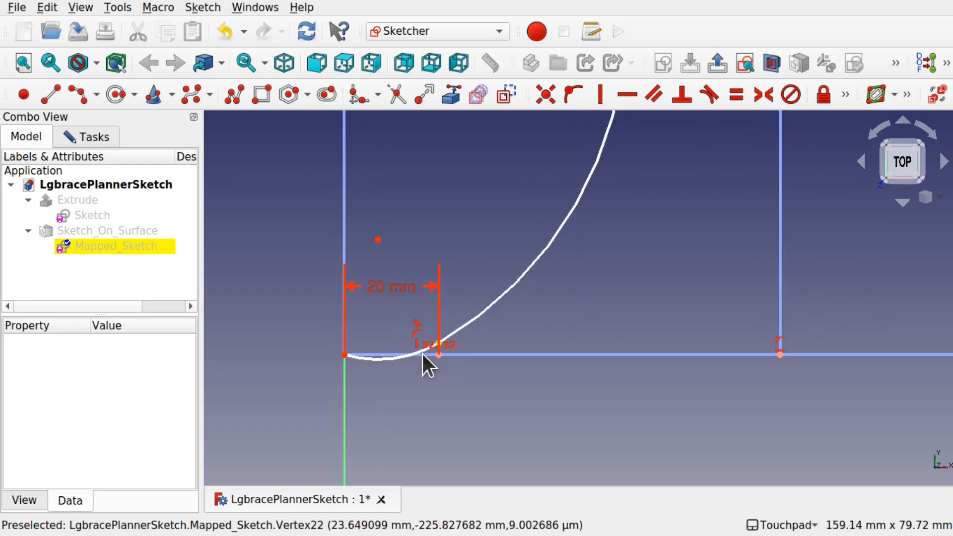
{"action": "scroll", "coordinate": [441, 277], "scroll_direction": "down", "scroll_amount": 3}
{"action": "scroll", "coordinate": [440, 275], "scroll_direction": "down", "scroll_amount": 1}
{"action": "mouse_move", "coordinate": [406, 256]}
{"action": "left_mouse_down"}
{"action": "mouse_move", "coordinate": [410, 242]}
{"action": "mouse_move", "coordinate": [403, 261]}
{"action": "left_mouse_up"}
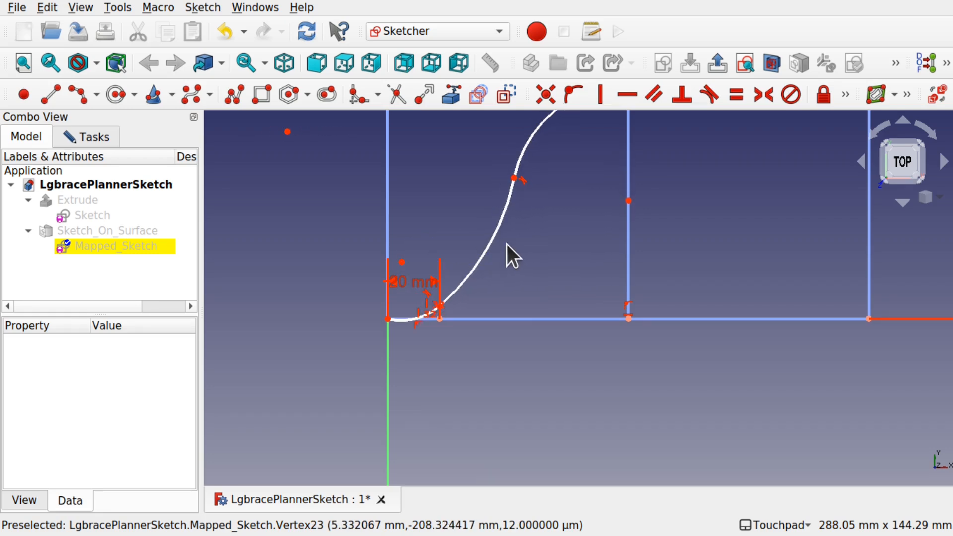
{"action": "scroll", "coordinate": [506, 243], "scroll_direction": "down", "scroll_amount": 5}
{"action": "scroll", "coordinate": [505, 242], "scroll_direction": "up", "scroll_amount": 2}
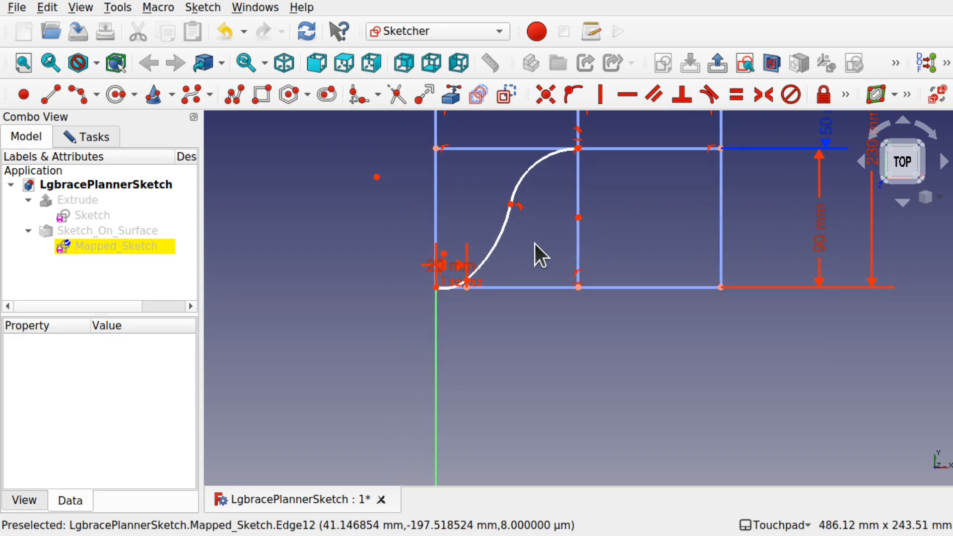
{"action": "mouse_move", "coordinate": [588, 214]}
{"action": "middle_mouse_down", "text": "shift"}
{"action": "mouse_move", "coordinate": [535, 305]}
{"action": "mouse_move", "coordinate": [535, 354]}
{"action": "middle_mouse_up", "text": "shift"}
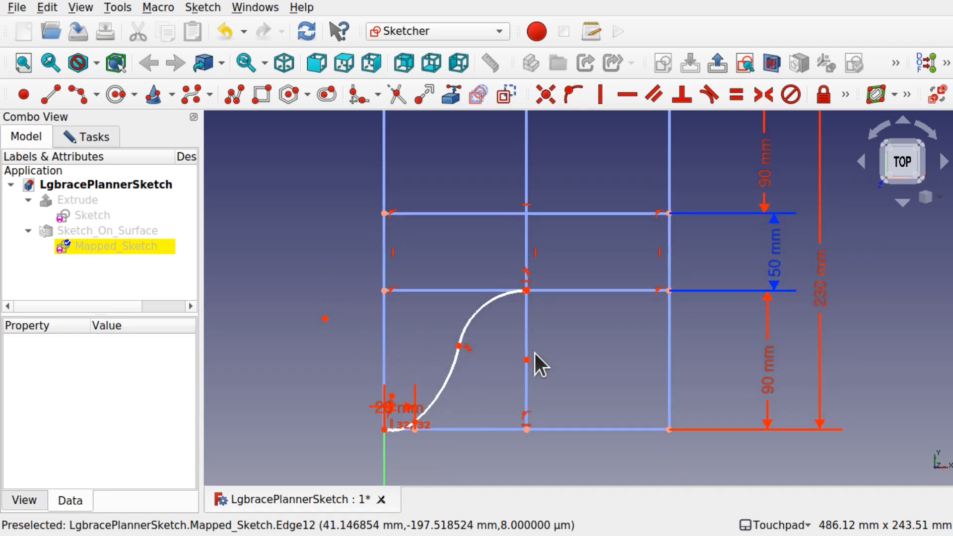
{"action": "key", "text": "ctrl+z"}
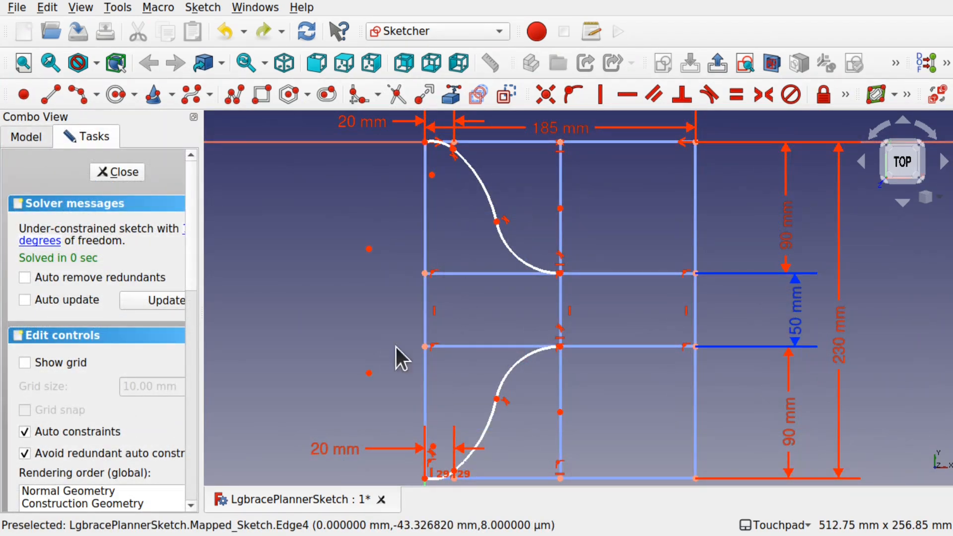
- Draw a three-point arc along the left edge, bulging inward between the upper and lower vertices
{"action": "left_click", "coordinate": [75, 94]}
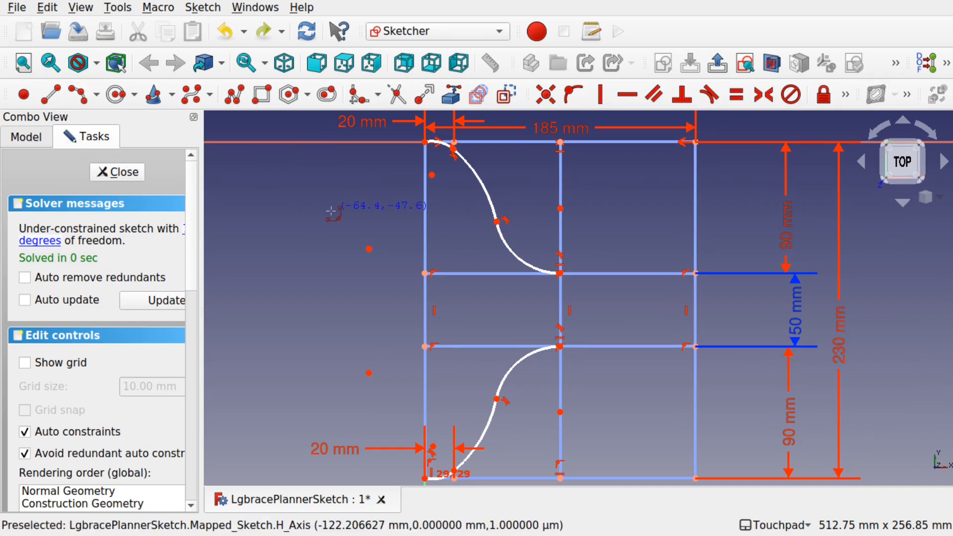
{"action": "left_click", "coordinate": [425, 204]}
{"action": "left_click", "coordinate": [425, 398]}
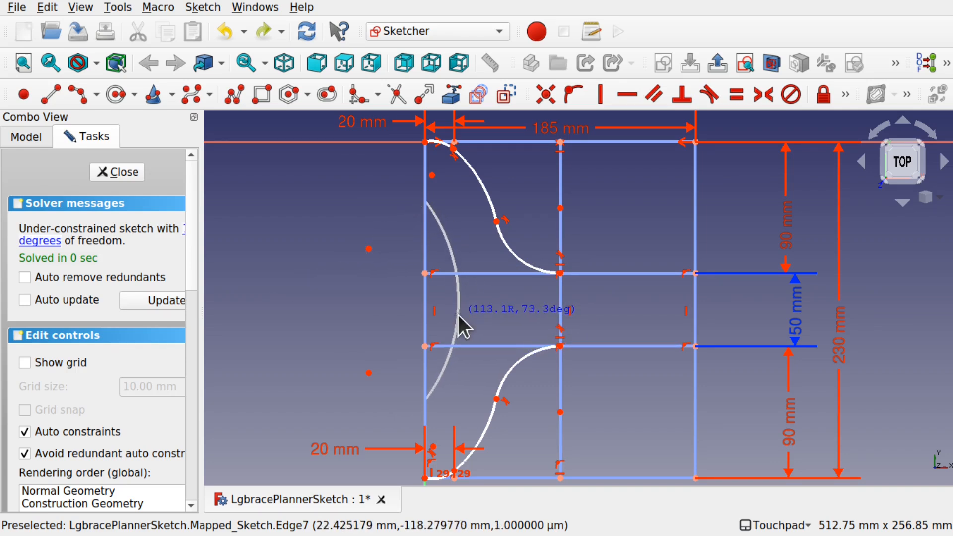
{"action": "left_click", "coordinate": [457, 313]}
- Set the vertical distance from the top-left corner to the left arc's upper end to 40 mm
{"action": "left_click", "coordinate": [425, 201]}
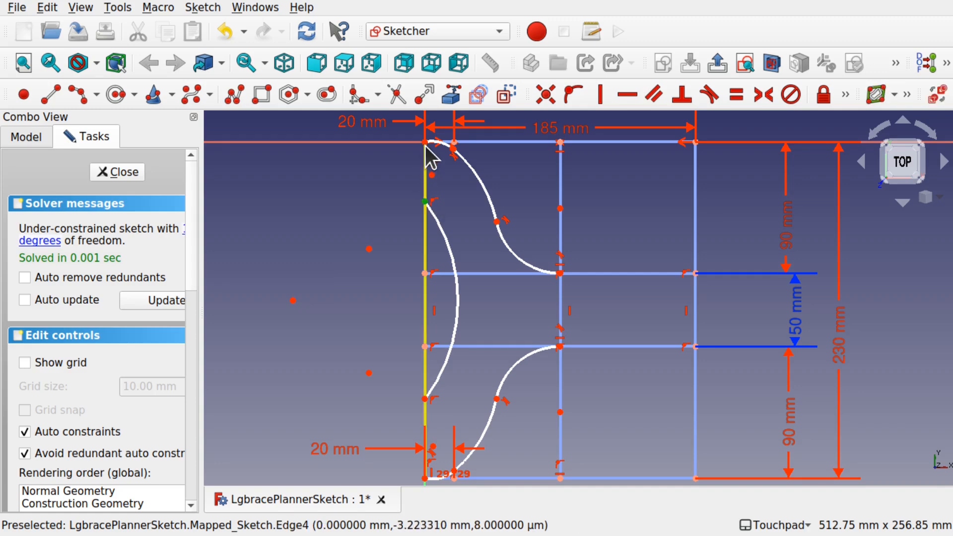
{"action": "left_click", "coordinate": [846, 95]}
{"action": "left_click", "coordinate": [572, 121]}
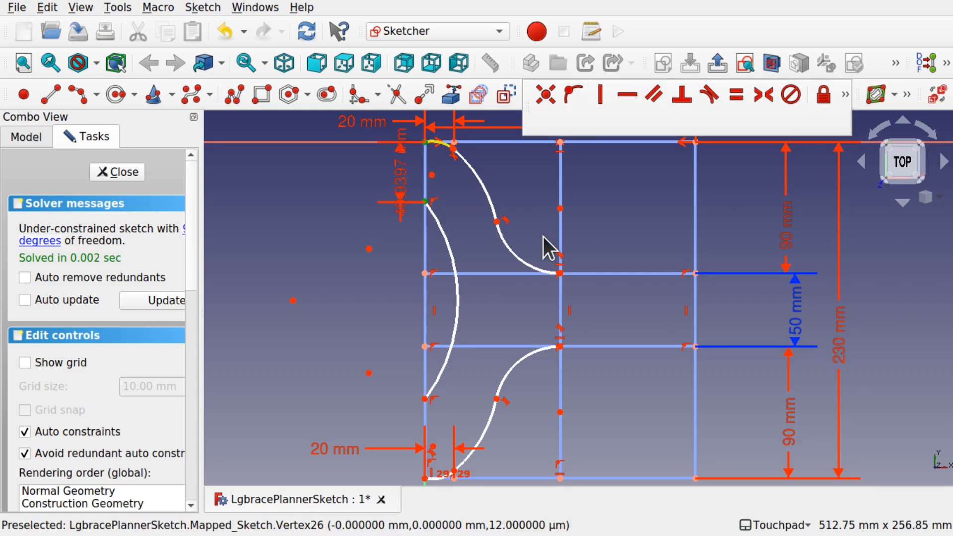
{"action": "type", "text": "40"}
{"action": "key", "text": "Return"}
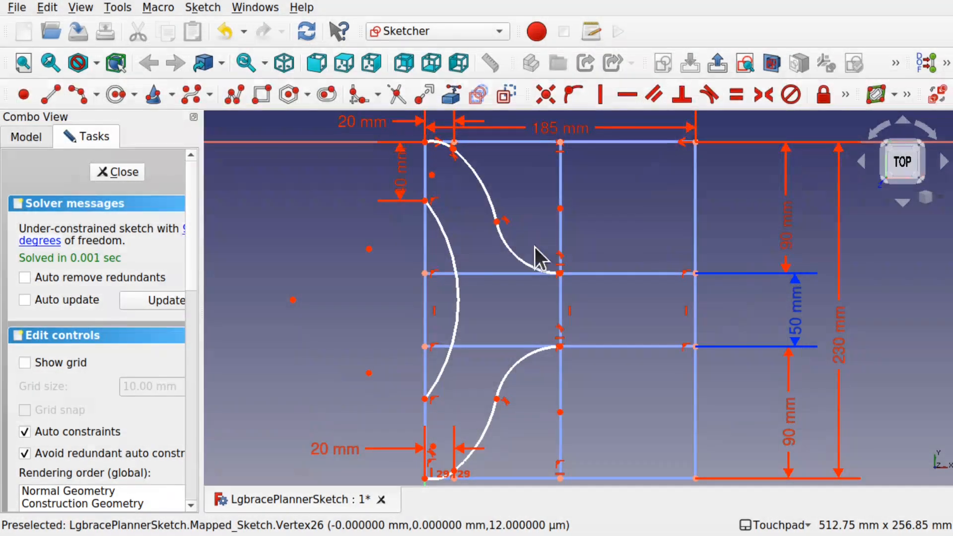
{"action": "left_click_drag", "start_coordinate": [402, 174], "coordinate": [317, 176]}
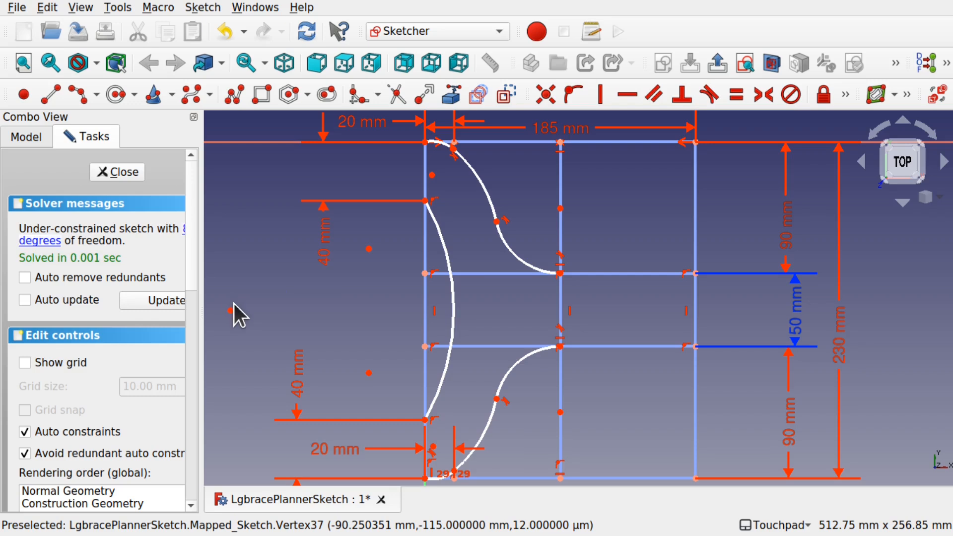
- Draw a line from the top-left corner down to the left arc's upper end and remove the redundant constraint
{"action": "left_click", "coordinate": [51, 91]}
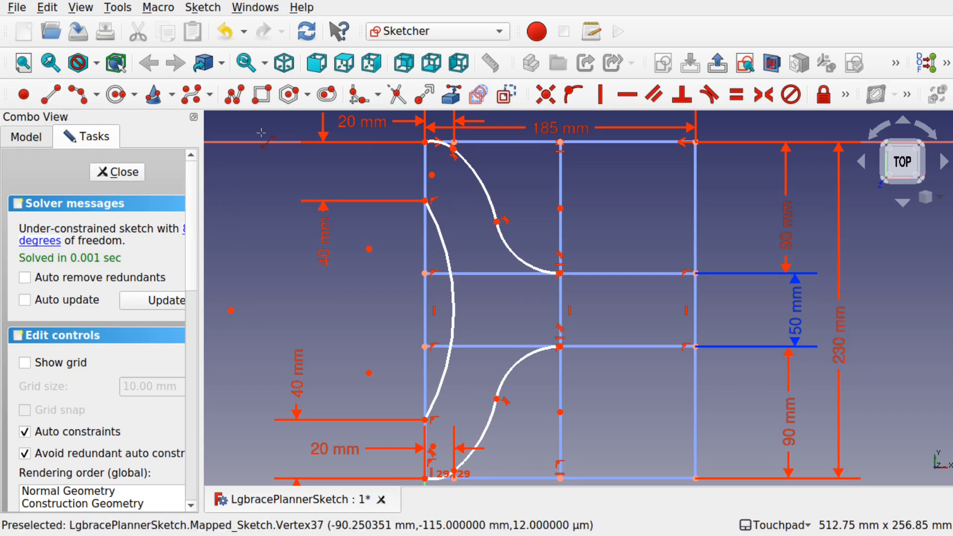
{"action": "left_click", "coordinate": [424, 142]}
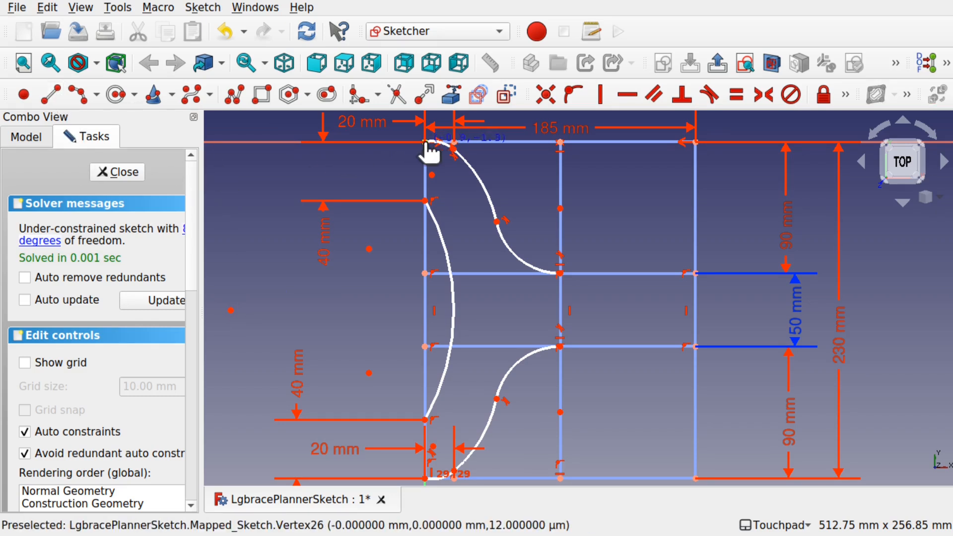
{"action": "left_click", "coordinate": [425, 201]}
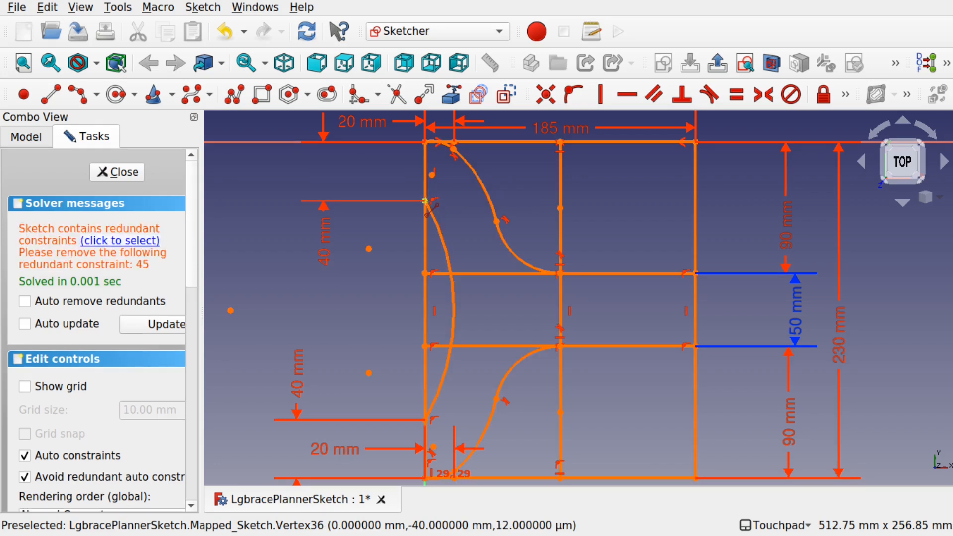
{"action": "left_click", "coordinate": [143, 241]}
{"action": "key", "text": "Delete"}
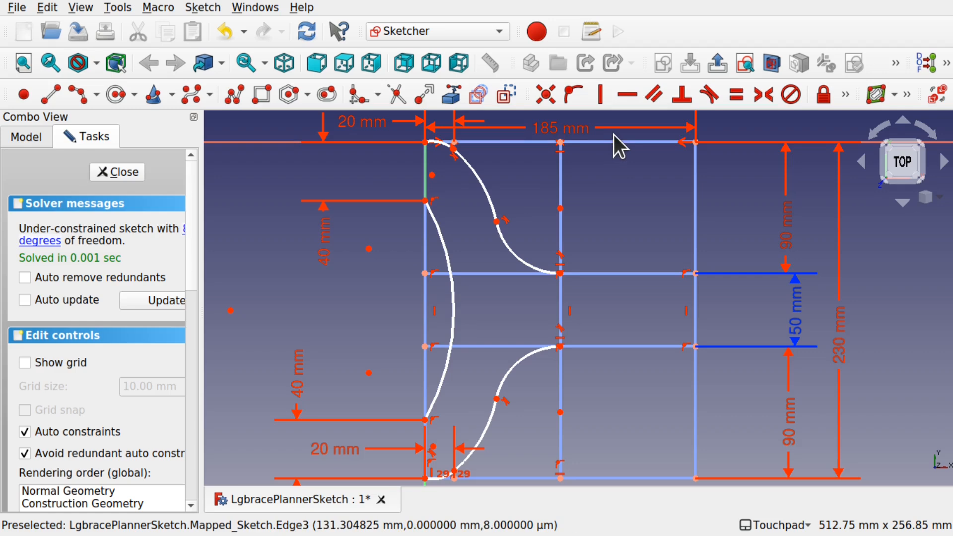
- Close the mapped sketch
{"action": "key", "text": "g"}
{"action": "key", "text": "l"}
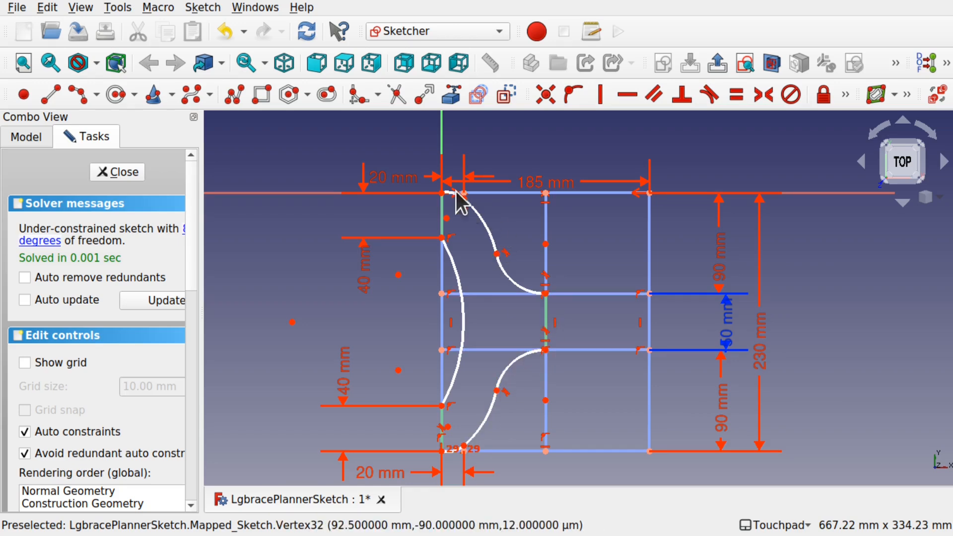
{"action": "left_click", "coordinate": [115, 173]}
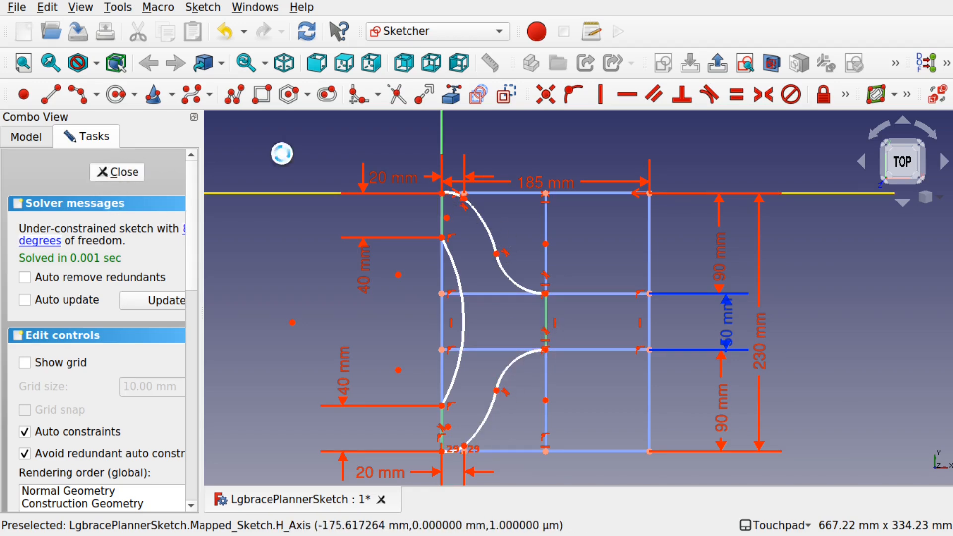
- Toggle visibility of Sketch_On_Surface and Extrude to inspect the sketch mapped onto the surface
{"action": "left_click", "coordinate": [53, 165]}
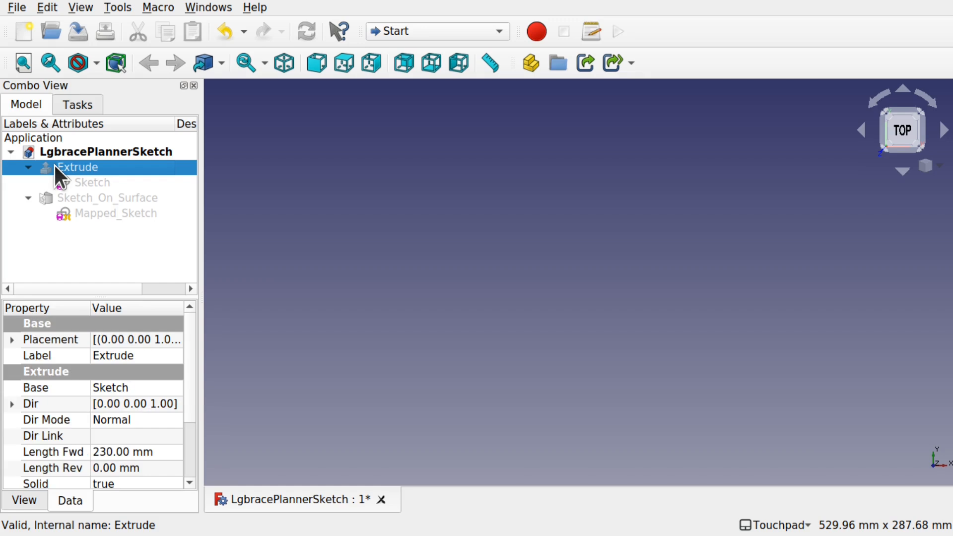
{"action": "left_click", "coordinate": [82, 198]}
{"action": "key", "text": "space"}
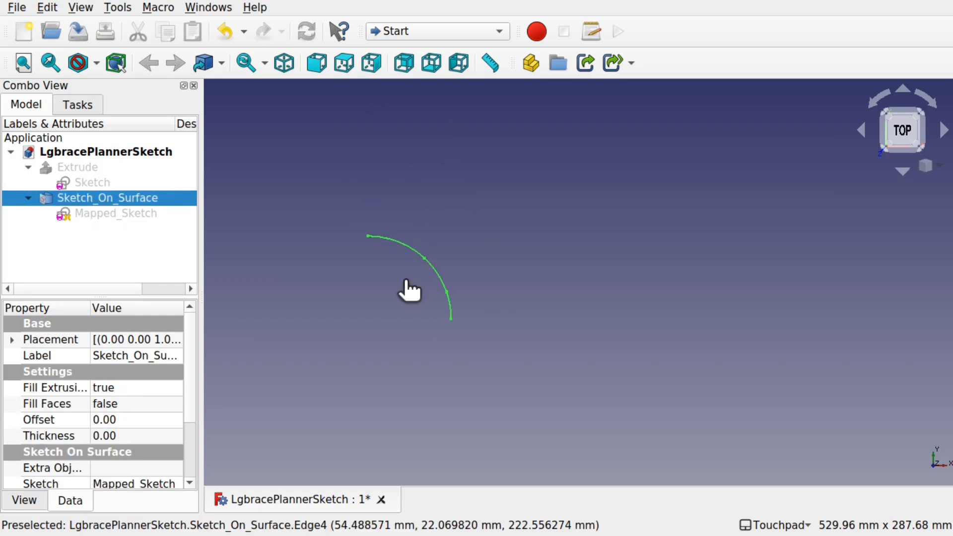
{"action": "left_click", "coordinate": [150, 226]}
{"action": "left_click", "coordinate": [123, 217]}
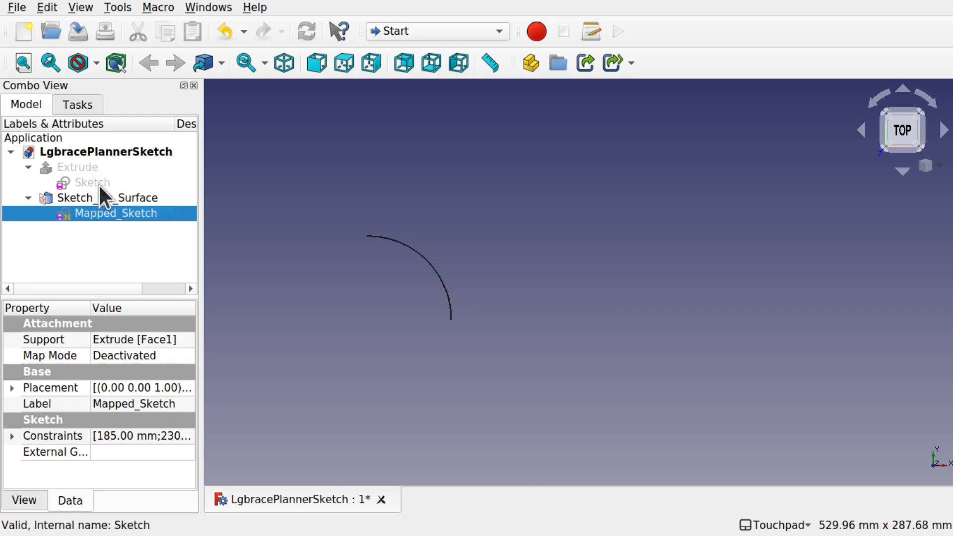
{"action": "left_click", "coordinate": [87, 168]}
{"action": "key", "text": "space"}
{"action": "key", "text": "space"}
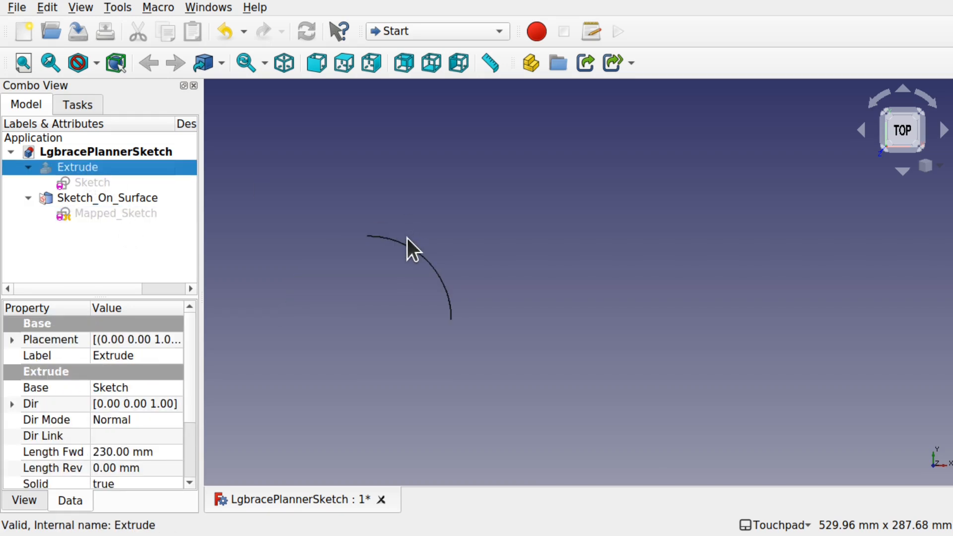
- Open the mapped sketch and constrain the left side arc's radius to 150 mm
{"action": "mouse_move", "coordinate": [459, 224]}
{"action": "left_mouse_down", "text": "shift"}
{"action": "mouse_move", "coordinate": [394, 272]}
{"action": "mouse_move", "coordinate": [421, 295]}
{"action": "mouse_move", "coordinate": [415, 376]}
{"action": "mouse_move", "coordinate": [487, 296]}
{"action": "mouse_move", "coordinate": [363, 313]}
{"action": "mouse_move", "coordinate": [460, 249]}
{"action": "mouse_move", "coordinate": [485, 280]}
{"action": "mouse_move", "coordinate": [421, 263]}
{"action": "mouse_move", "coordinate": [430, 279]}
{"action": "mouse_move", "coordinate": [394, 281]}
{"action": "left_mouse_up", "text": "shift"}
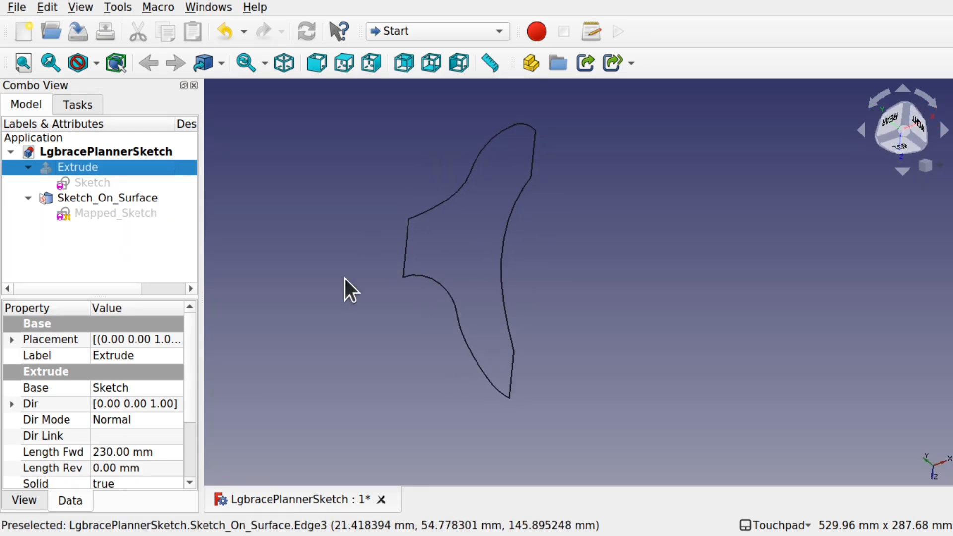
{"action": "double_click", "coordinate": [106, 213]}
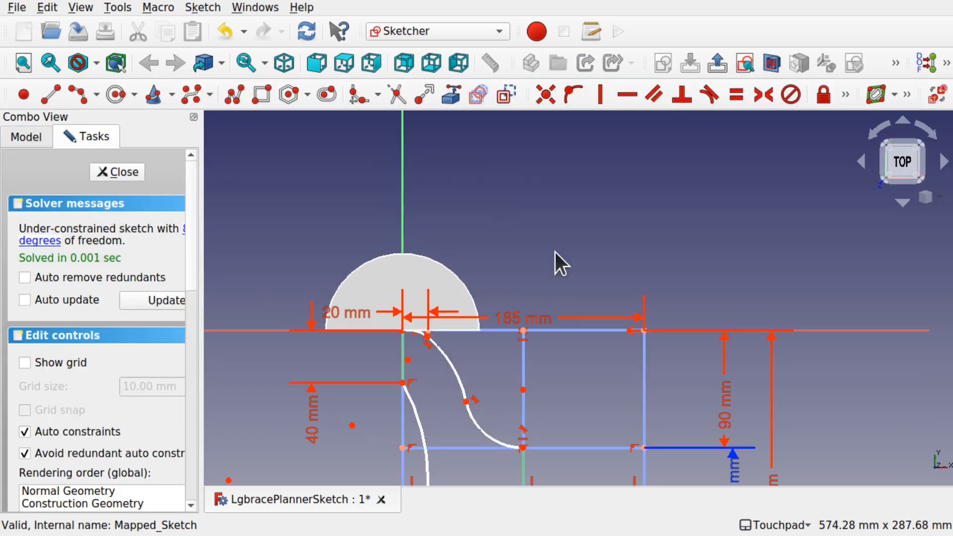
{"action": "mouse_move", "coordinate": [580, 406]}
{"action": "left_mouse_down", "text": "shift"}
{"action": "mouse_move", "coordinate": [532, 243]}
{"action": "mouse_move", "coordinate": [549, 241]}
{"action": "left_mouse_up", "text": "shift"}
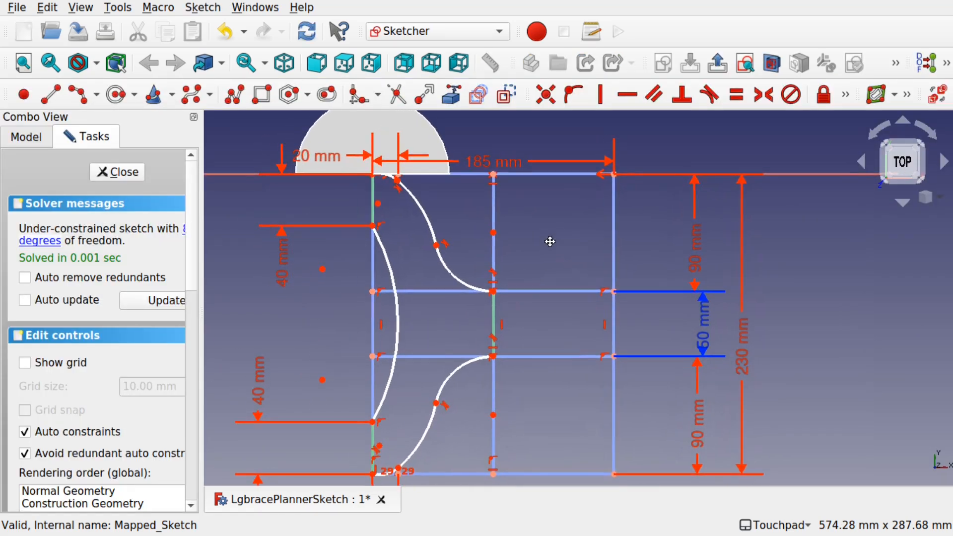
{"action": "left_click", "coordinate": [400, 326]}
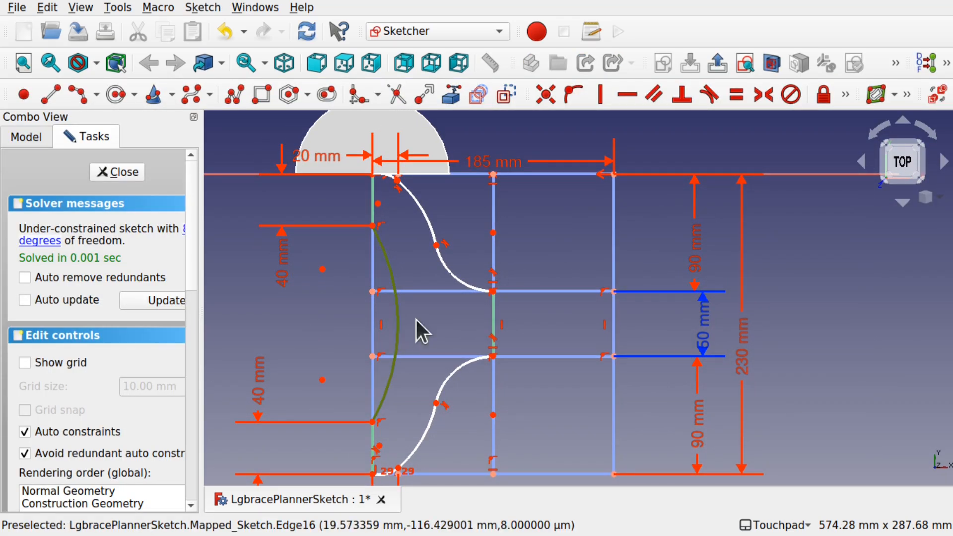
{"action": "left_click", "coordinate": [845, 95]}
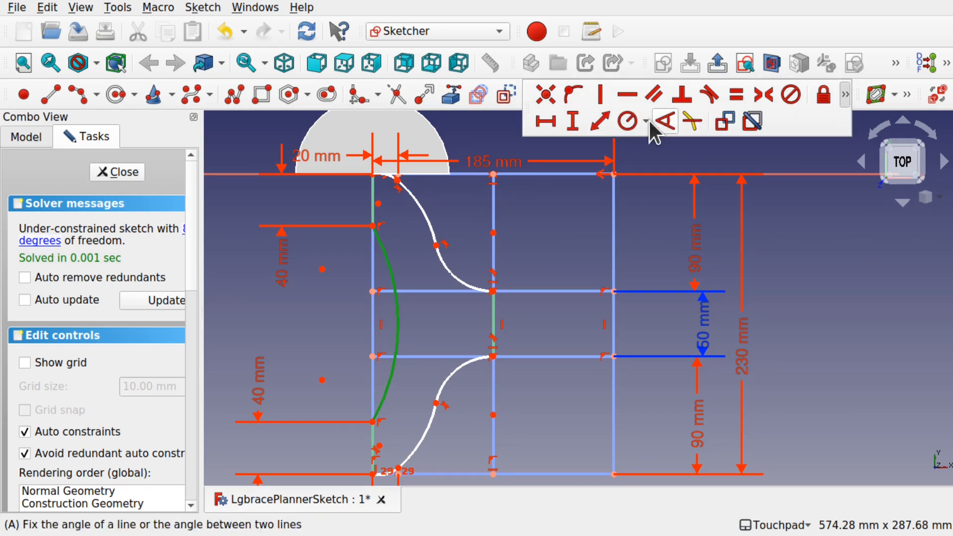
{"action": "left_click", "coordinate": [626, 121]}
{"action": "type", "text": "150"}
{"action": "key", "text": "Return"}
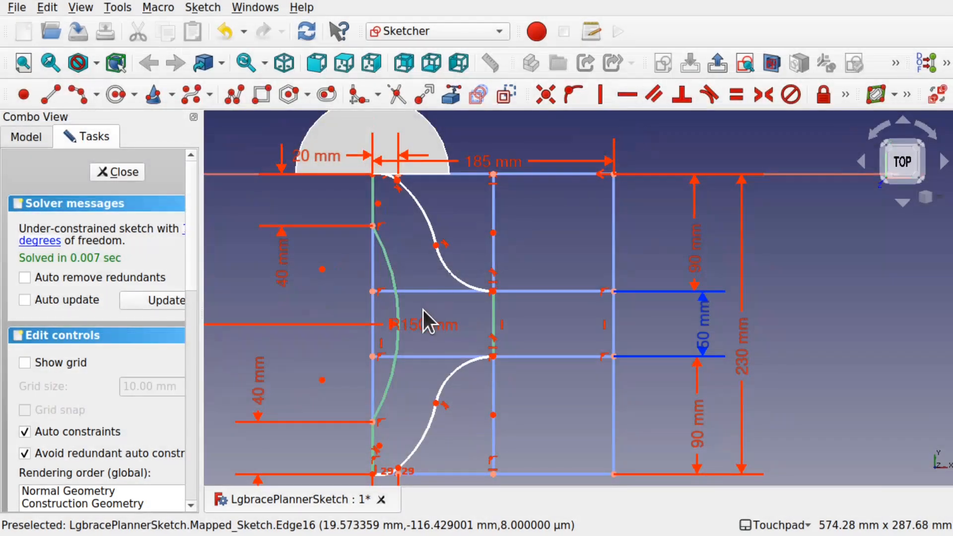
- Name the left arc's radius constraint SideRadius and close the sketch
{"action": "left_click_drag", "start_coordinate": [432, 326], "coordinate": [355, 335]}
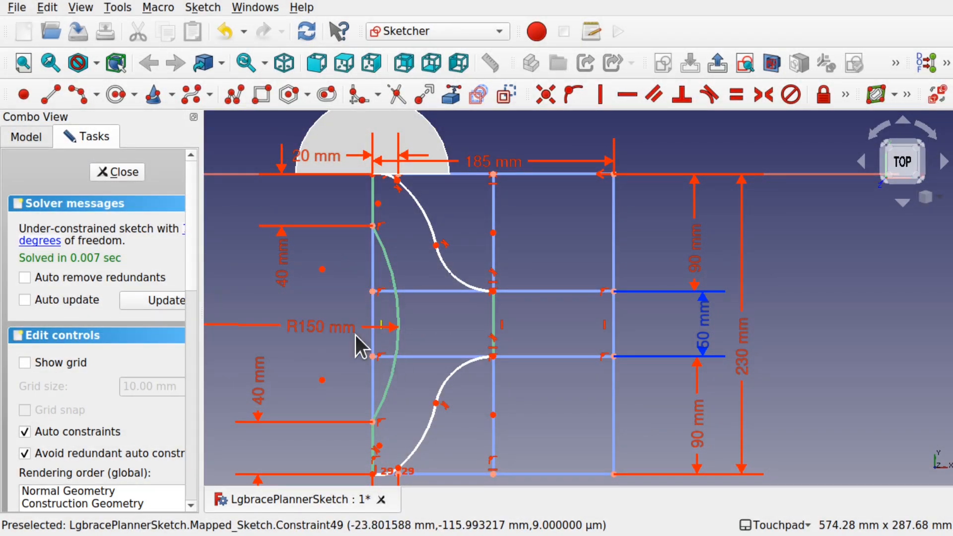
{"action": "double_click", "coordinate": [325, 329]}
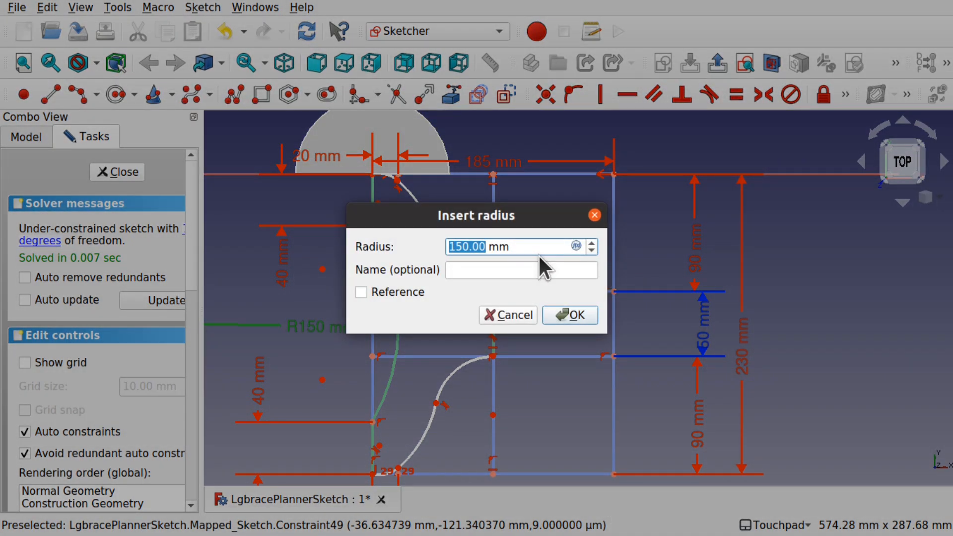
{"action": "left_click", "coordinate": [502, 272]}
{"action": "type", "text": "SideRad"}
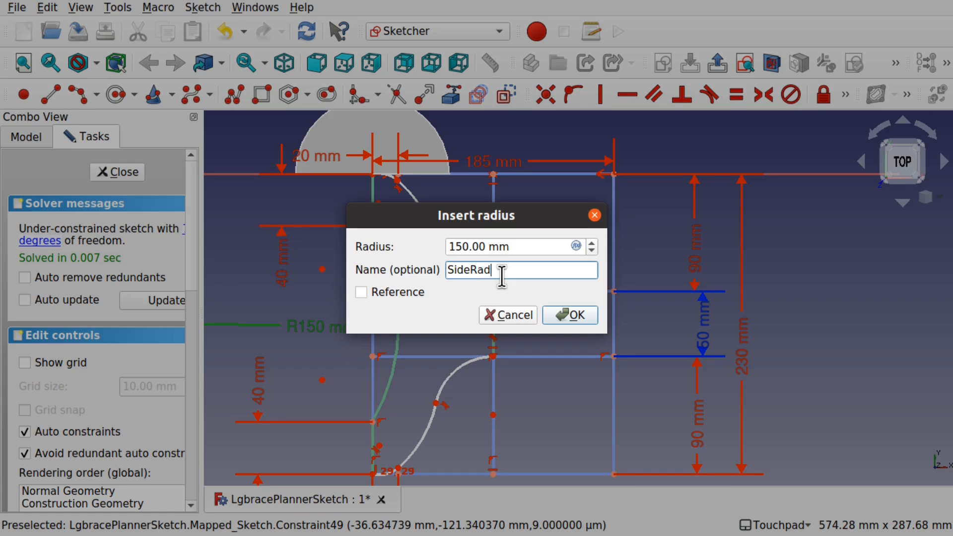
{"action": "type", "text": "ius"}
{"action": "key", "text": "Return"}
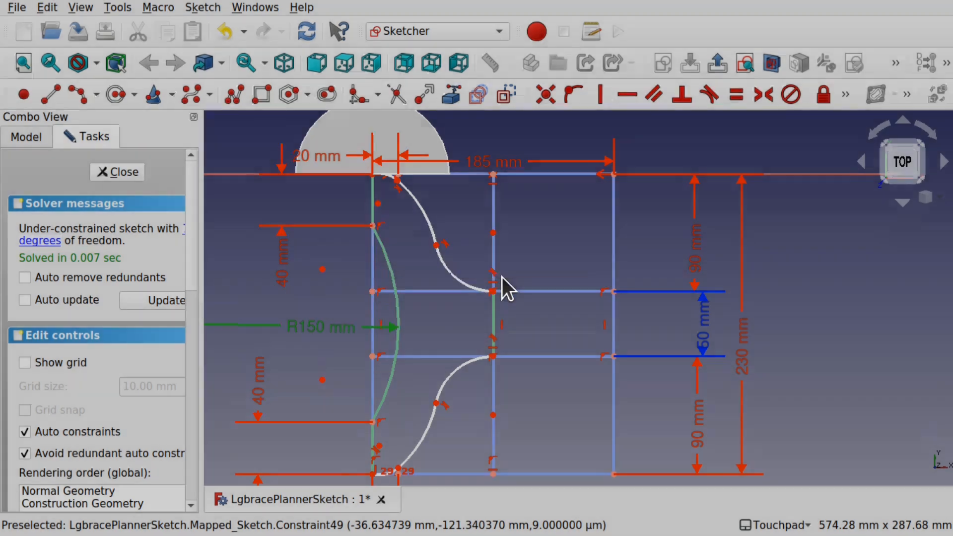
{"action": "left_click_drag", "start_coordinate": [750, 378], "coordinate": [748, 409]}
{"action": "scroll", "coordinate": [254, 174], "scroll_direction": "up", "scroll_amount": 10}
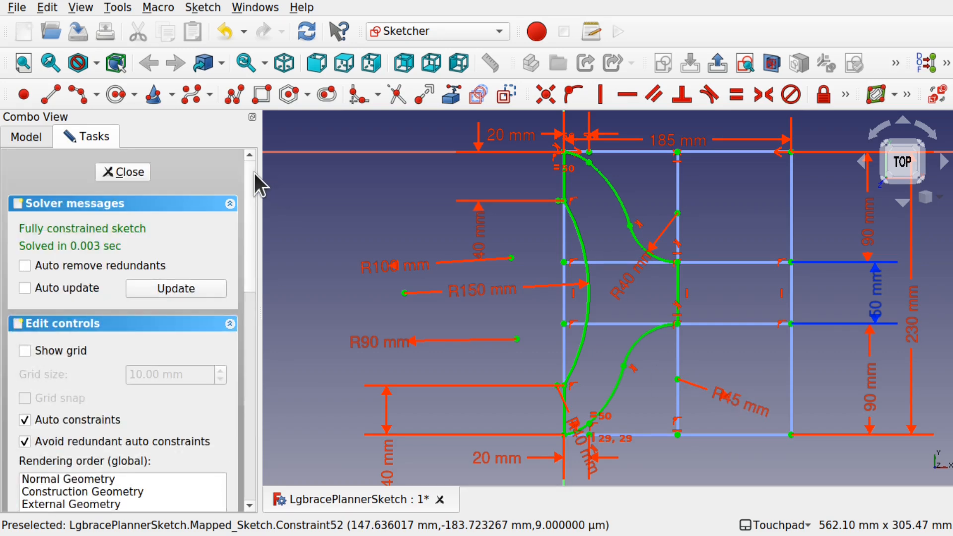
{"action": "left_click", "coordinate": [131, 169]}
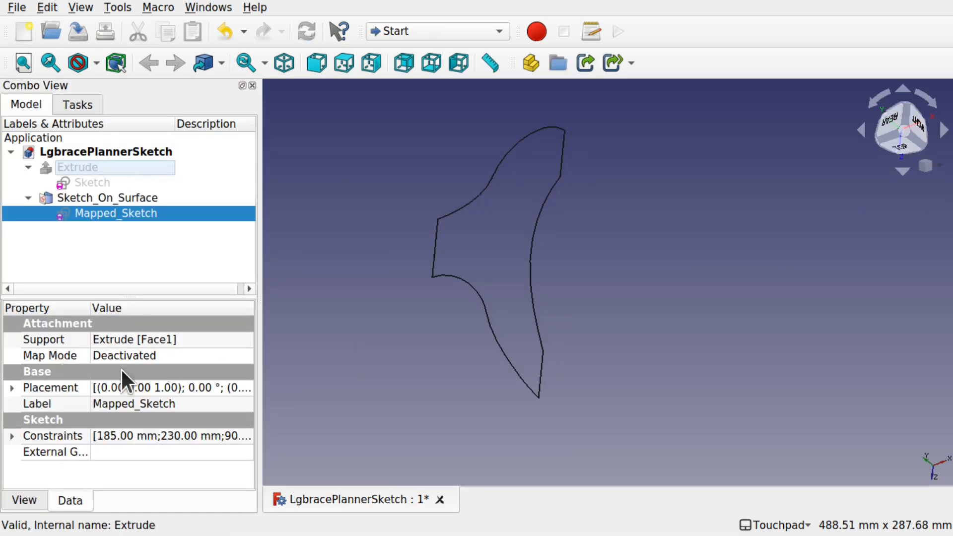
- Expand the constraint lists of Mapped_Sketch and Sketch in the properties to examine their named constraints
{"action": "left_click", "coordinate": [11, 435]}
{"action": "left_click", "coordinate": [25, 467]}
{"action": "left_click", "coordinate": [26, 467]}
{"action": "left_click_drag", "start_coordinate": [249, 363], "coordinate": [246, 418]}
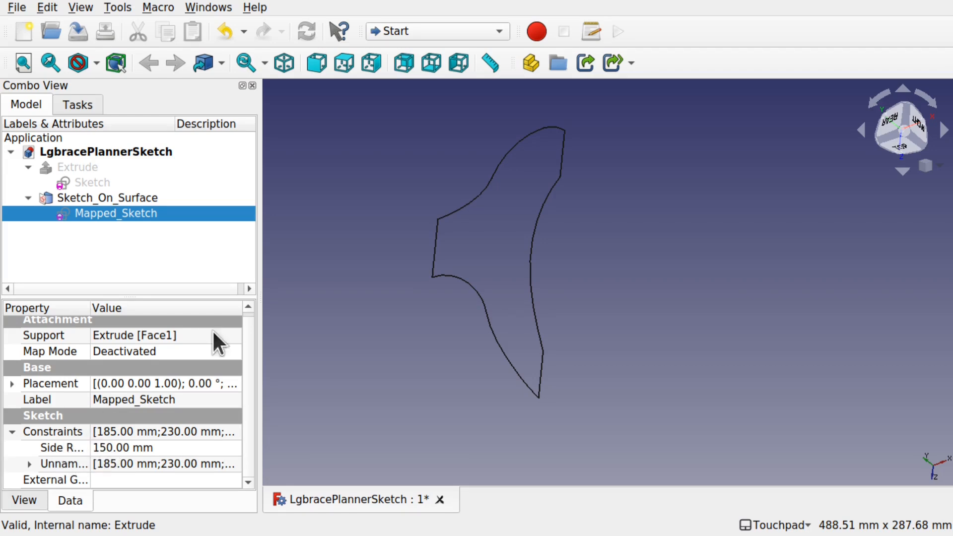
{"action": "left_click_drag", "start_coordinate": [90, 306], "coordinate": [143, 307]}
{"action": "left_click", "coordinate": [28, 464]}
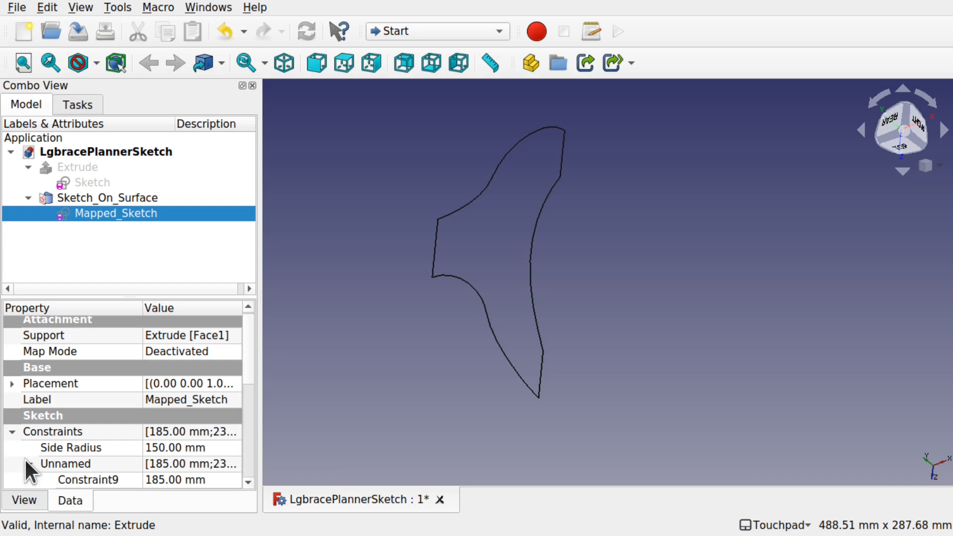
{"action": "left_click_drag", "start_coordinate": [249, 371], "coordinate": [240, 462]}
{"action": "scroll", "coordinate": [244, 437], "scroll_direction": "up", "scroll_amount": 2}
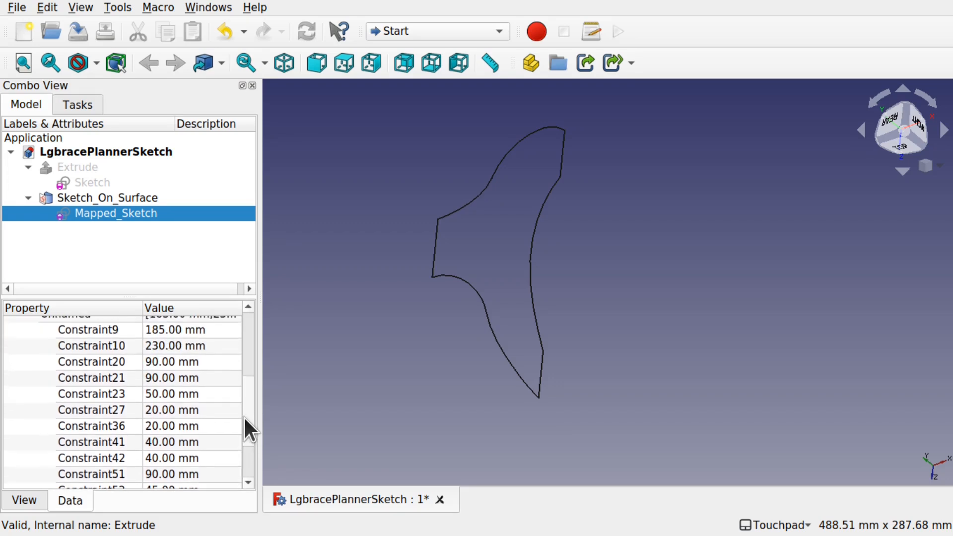
{"action": "left_click", "coordinate": [89, 184]}
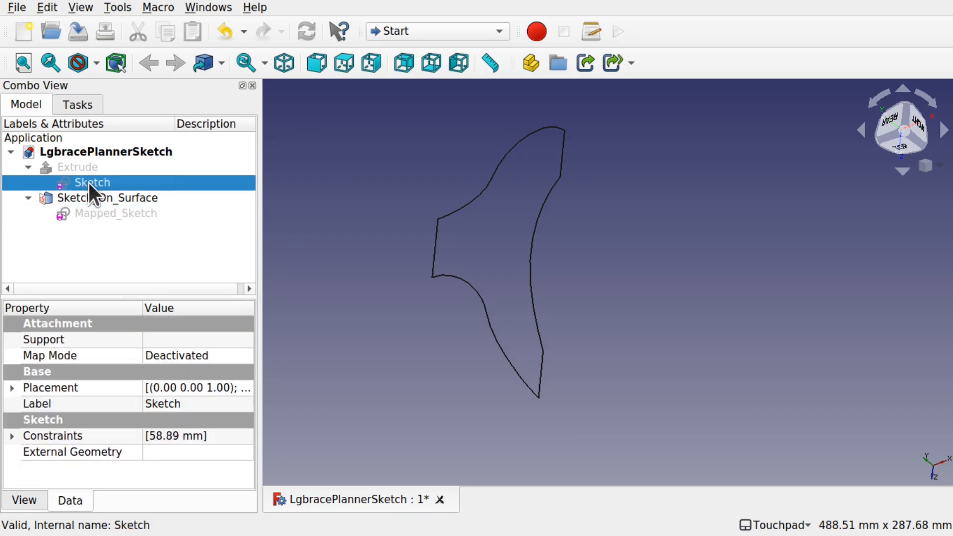
{"action": "left_click", "coordinate": [12, 435]}
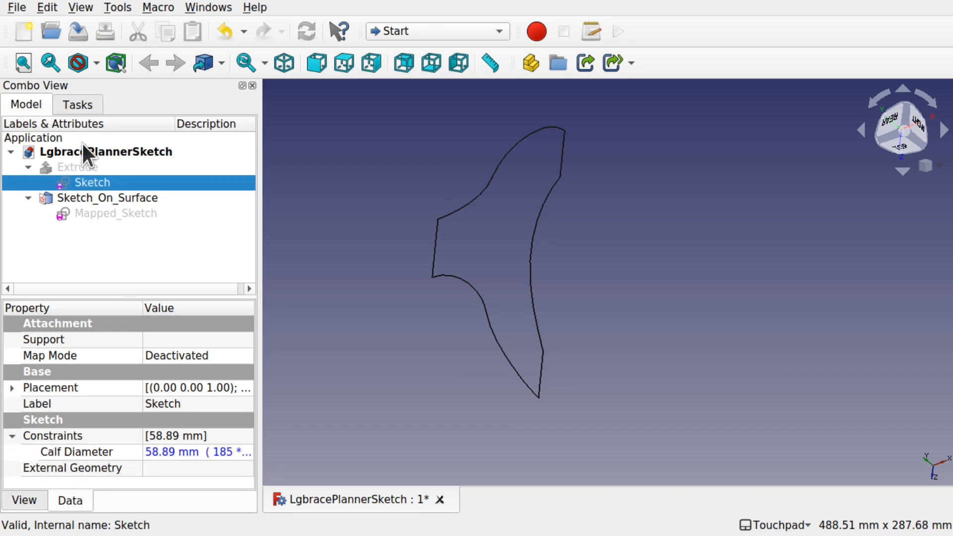
- Set Mapped_Sketch's Side Radius constraint to 140 mm in the properties
{"action": "left_click", "coordinate": [81, 213]}
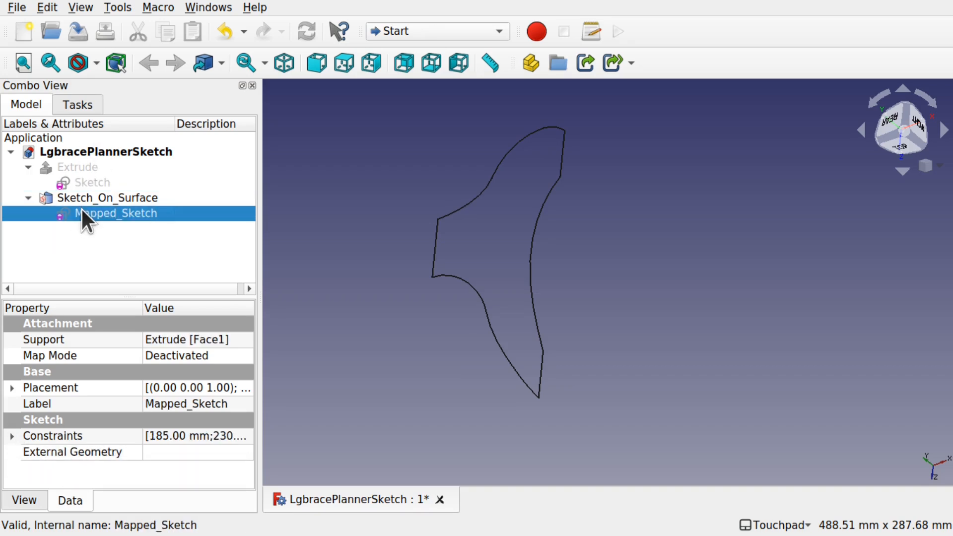
{"action": "left_click", "coordinate": [12, 436]}
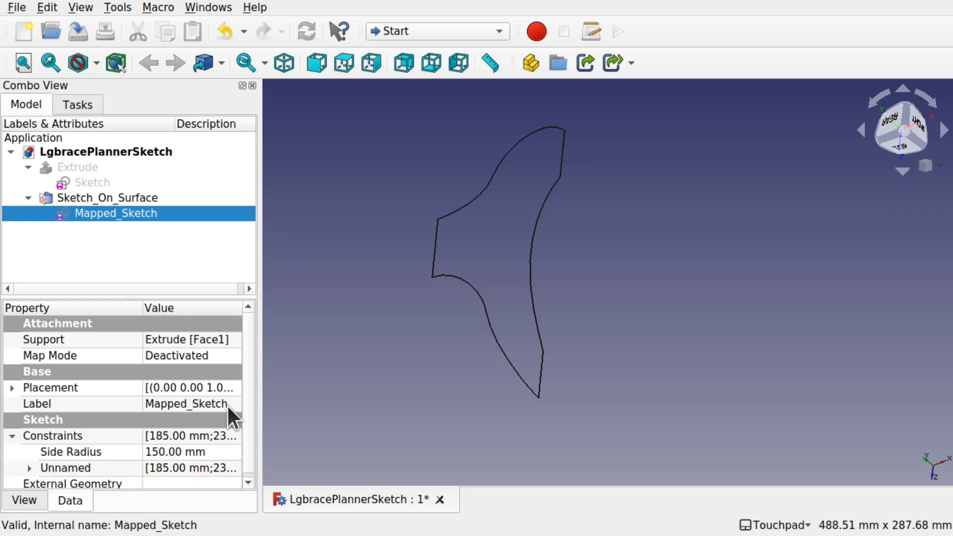
{"action": "left_click_drag", "start_coordinate": [246, 382], "coordinate": [241, 409]}
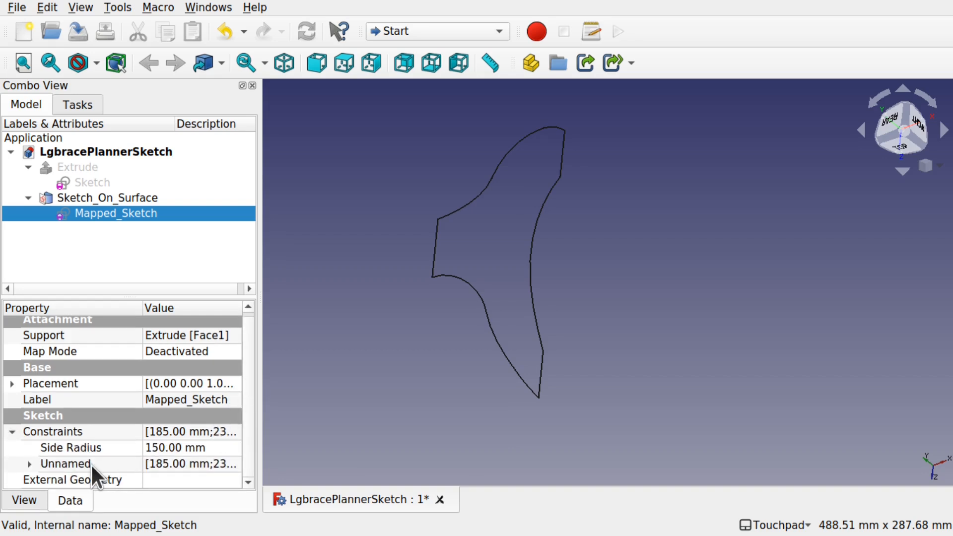
{"action": "left_click", "coordinate": [186, 447]}
{"action": "left_click", "coordinate": [169, 448]}
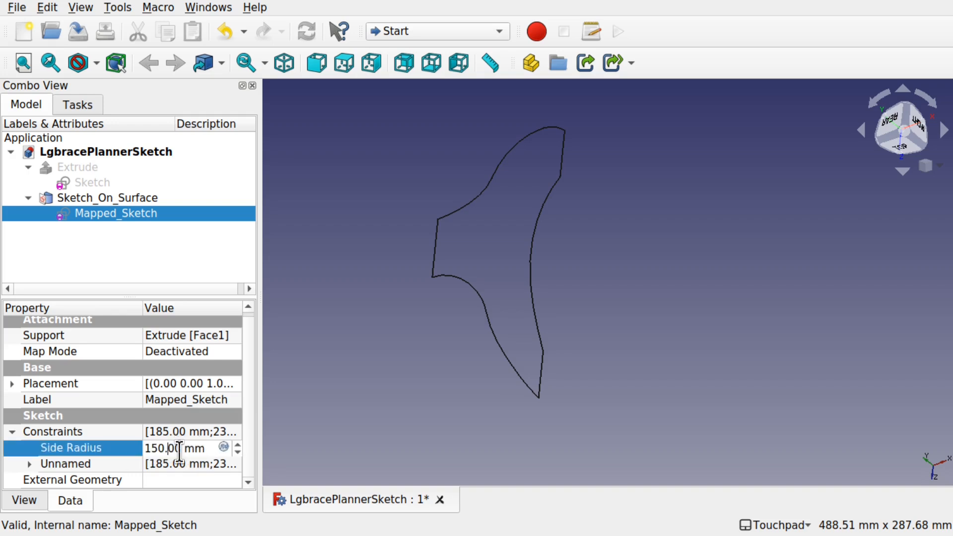
{"action": "key", "text": "BackSpace"}
{"action": "type", "text": "4"}
{"action": "key", "text": "Return"}
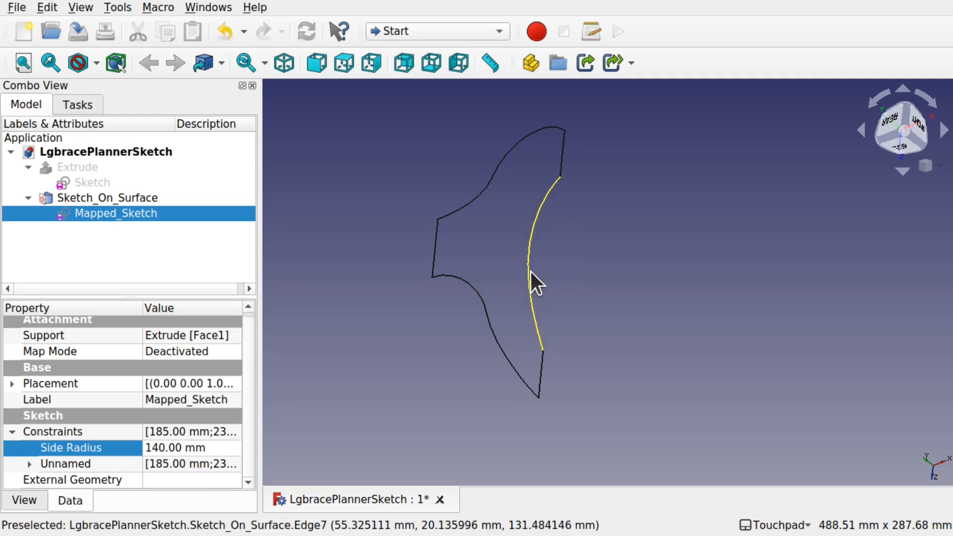
- Set the Side Radius constraint to 130 mm
{"action": "left_click_drag", "start_coordinate": [564, 270], "coordinate": [541, 268], "text": "alt"}
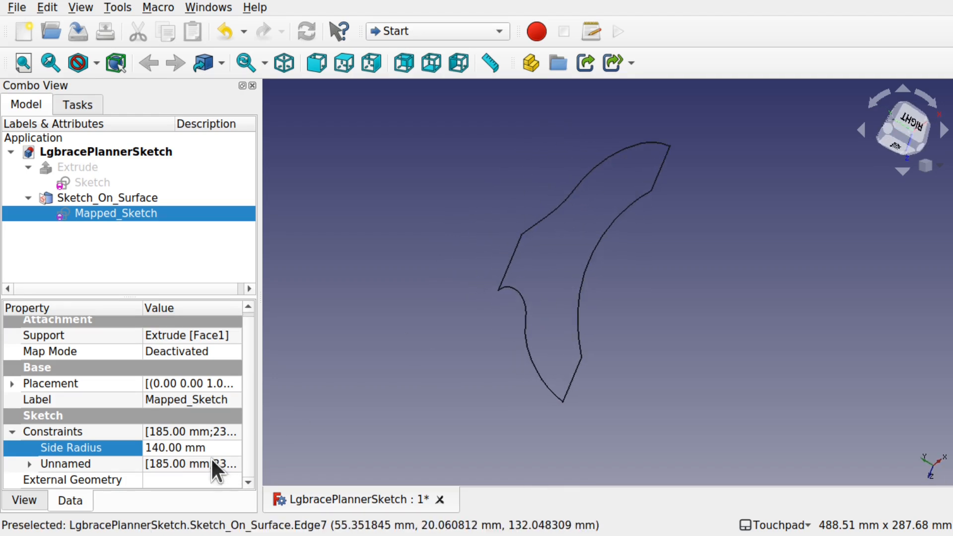
{"action": "left_click", "coordinate": [167, 440]}
{"action": "left_click", "coordinate": [157, 448]}
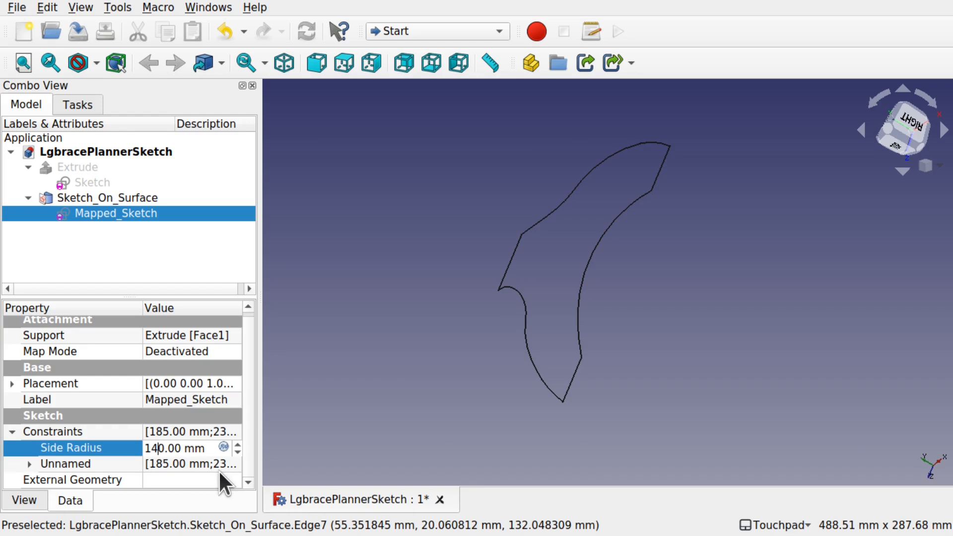
{"action": "key", "text": "BackSpace"}
{"action": "type", "text": "3"}
{"action": "key", "text": "Return"}
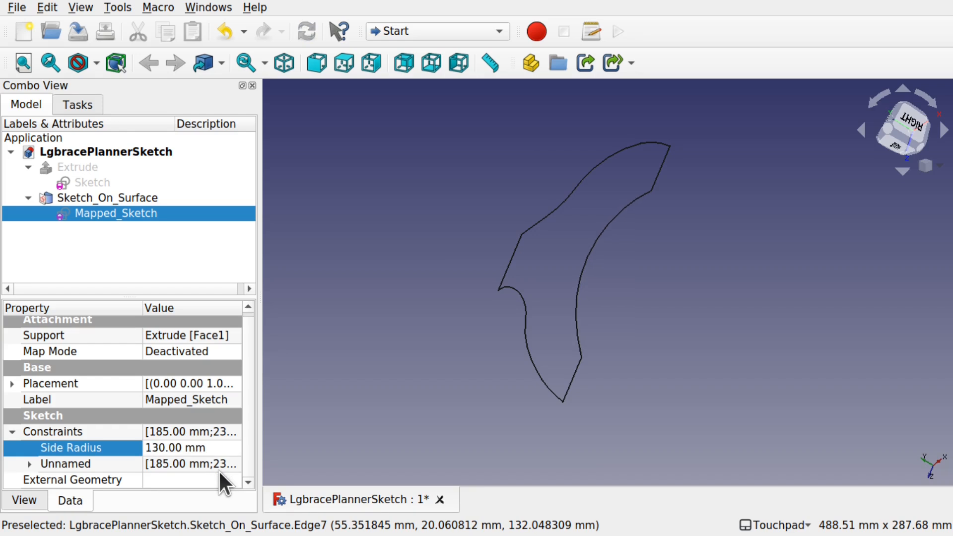
- Reopen the mapped sketch and examine the planar_view.jpg reference drawing beside it
{"action": "mouse_move", "coordinate": [532, 356]}
{"action": "left_mouse_down", "text": "alt"}
{"action": "mouse_move", "coordinate": [527, 278]}
{"action": "mouse_move", "coordinate": [678, 308]}
{"action": "mouse_move", "coordinate": [529, 289]}
{"action": "mouse_move", "coordinate": [422, 294]}
{"action": "mouse_move", "coordinate": [613, 300]}
{"action": "mouse_move", "coordinate": [702, 228]}
{"action": "mouse_move", "coordinate": [561, 300]}
{"action": "left_mouse_up", "text": "alt"}
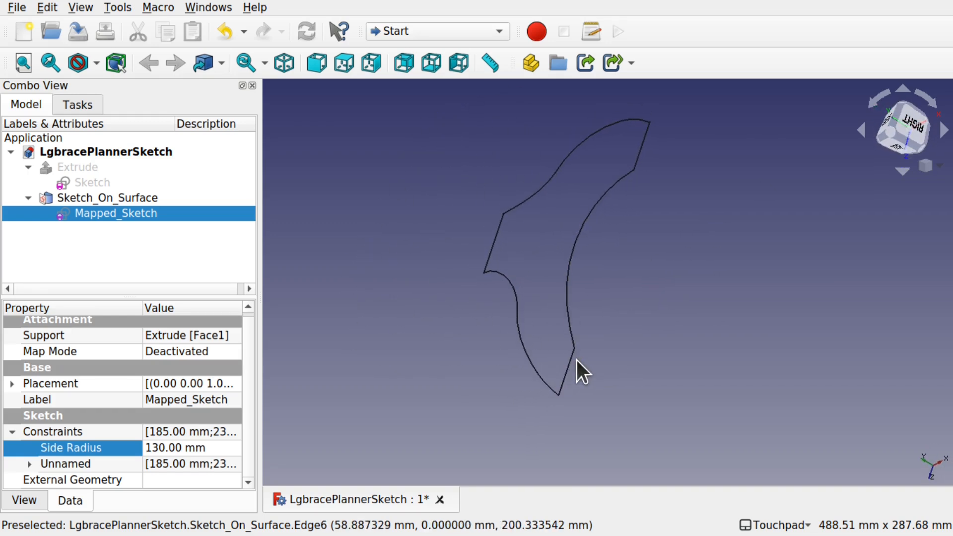
{"action": "double_click", "coordinate": [119, 213]}
{"action": "mouse_move", "coordinate": [692, 400]}
{"action": "middle_mouse_down"}
{"action": "mouse_move", "coordinate": [697, 187]}
{"action": "mouse_move", "coordinate": [729, 233]}
{"action": "middle_mouse_up"}
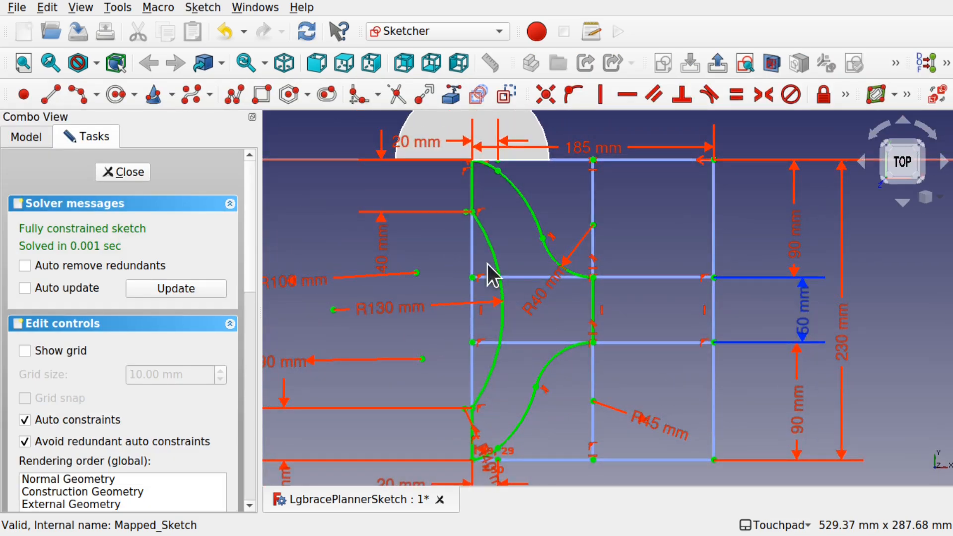
{"action": "key", "text": "super"}
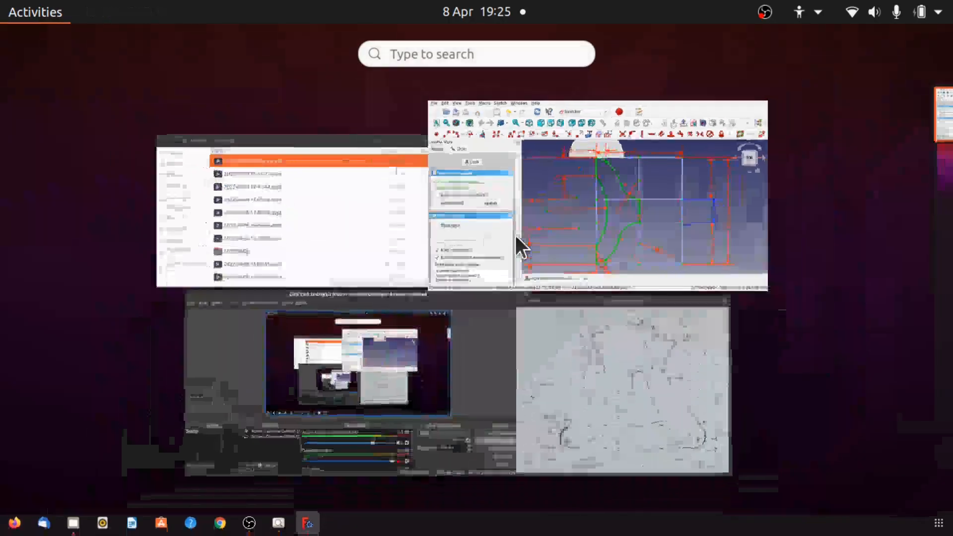
{"action": "left_click", "coordinate": [618, 367]}
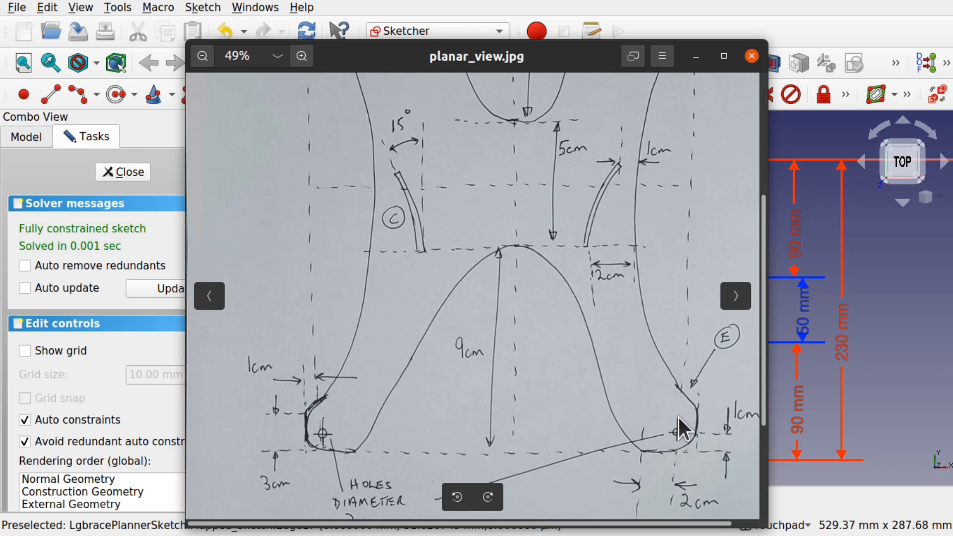
{"action": "scroll", "coordinate": [678, 425], "scroll_direction": "down", "scroll_amount": 1}
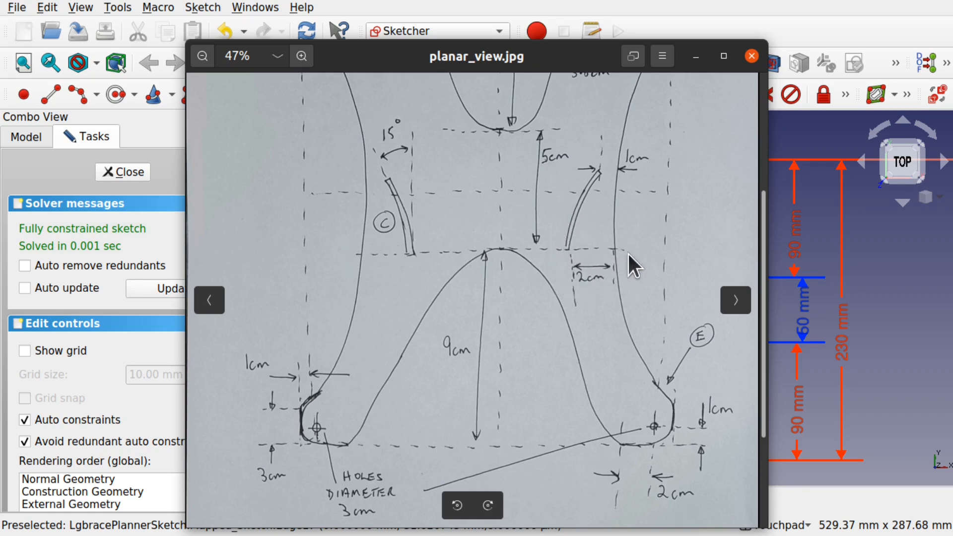
{"action": "left_click_drag", "start_coordinate": [562, 53], "coordinate": [302, 36]}
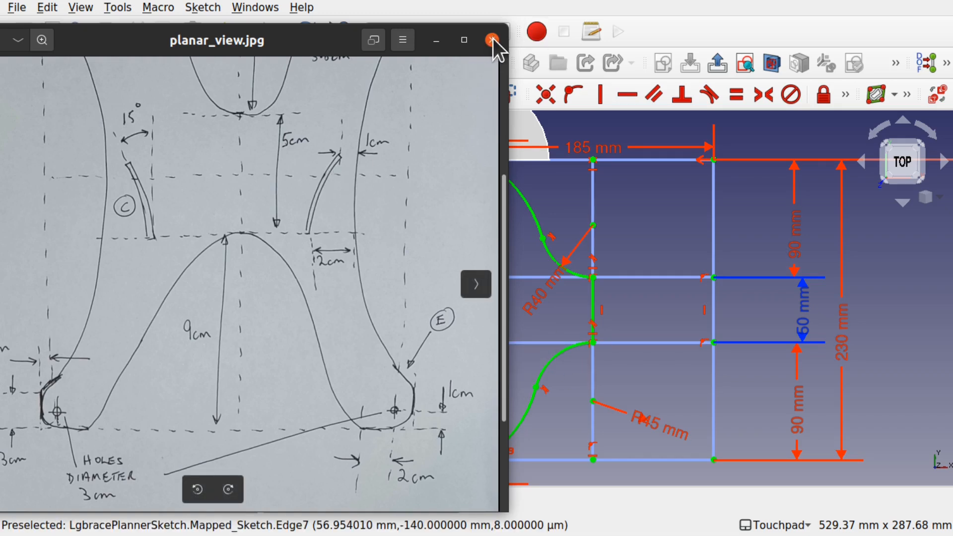
{"action": "left_click", "coordinate": [651, 212]}
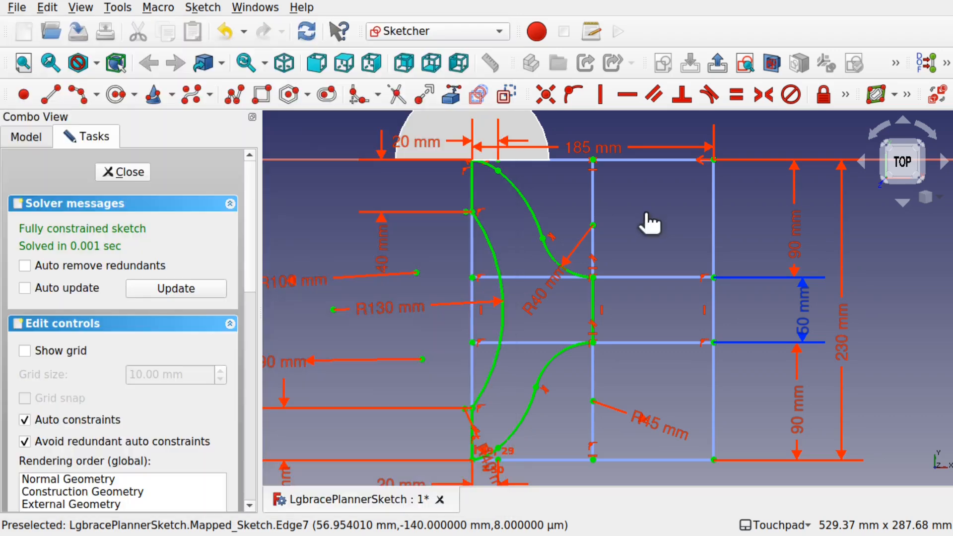
- Place points on the left side arc and beside it with the Point tool
{"action": "left_click", "coordinate": [24, 95]}
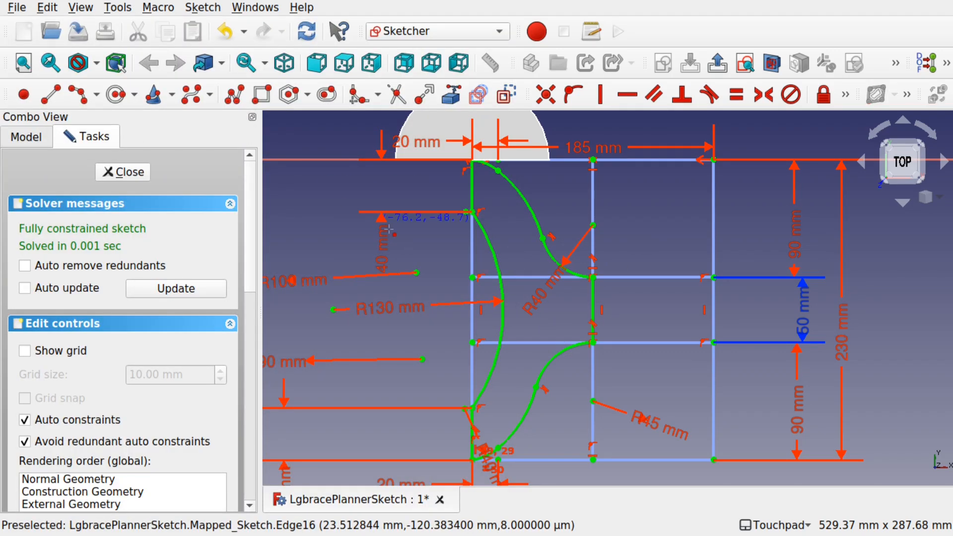
{"action": "left_click", "coordinate": [501, 343]}
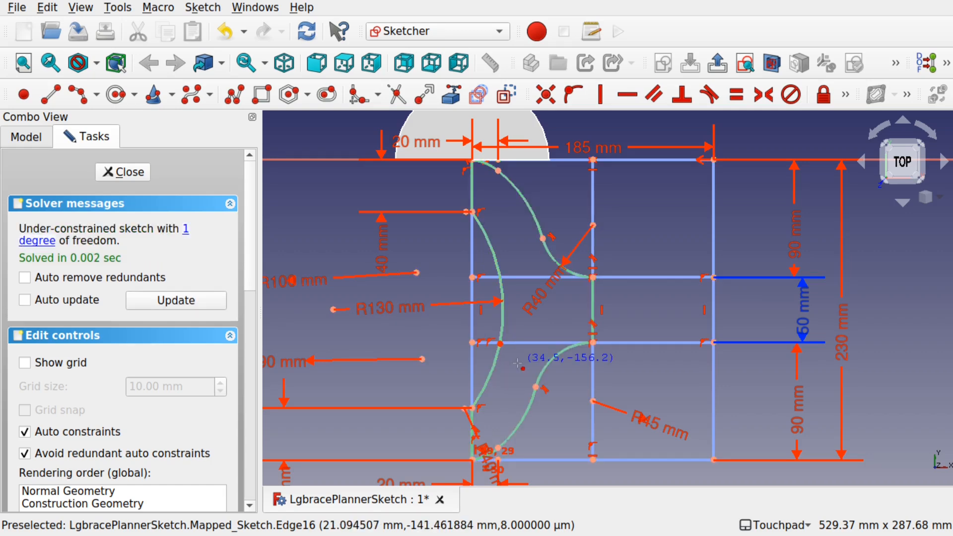
{"action": "left_click", "coordinate": [502, 292]}
{"action": "left_click", "coordinate": [530, 327]}
- Draw an arc just inside the left side curve of the mapped outline with the Arc tool
{"action": "scroll", "coordinate": [504, 344], "scroll_direction": "up", "scroll_amount": 4}
{"action": "key", "text": "g"}
{"action": "key", "text": "a"}
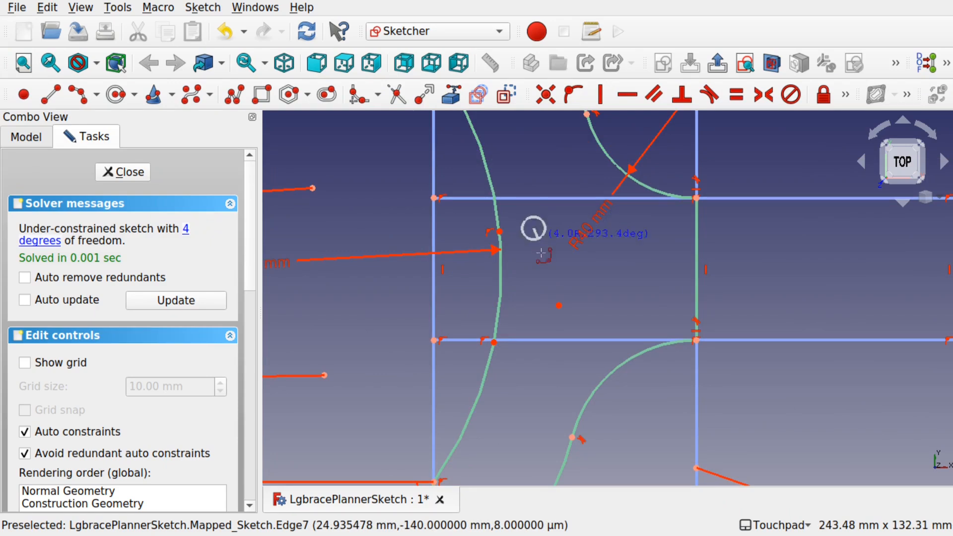
{"action": "left_click", "coordinate": [531, 273]}
{"action": "left_click", "coordinate": [533, 326]}
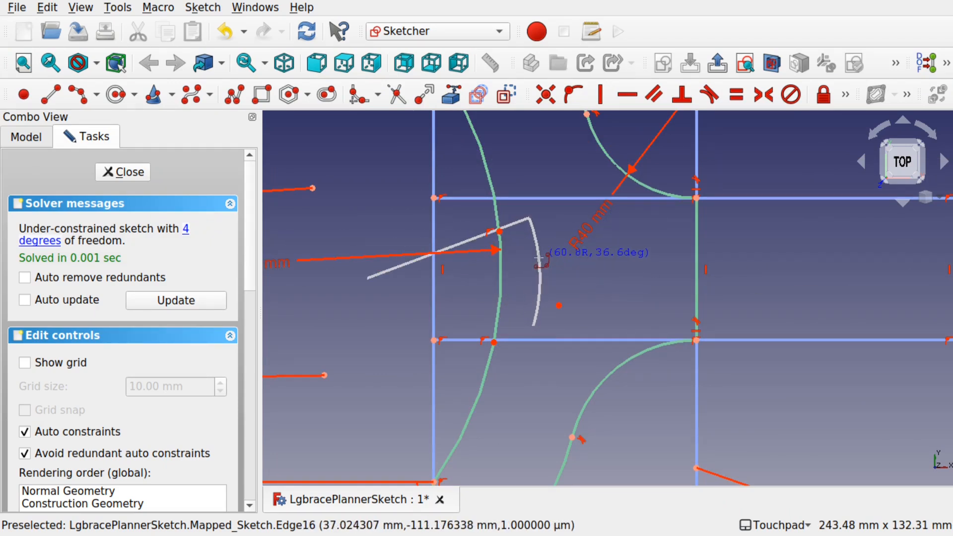
{"action": "left_click", "coordinate": [537, 255]}
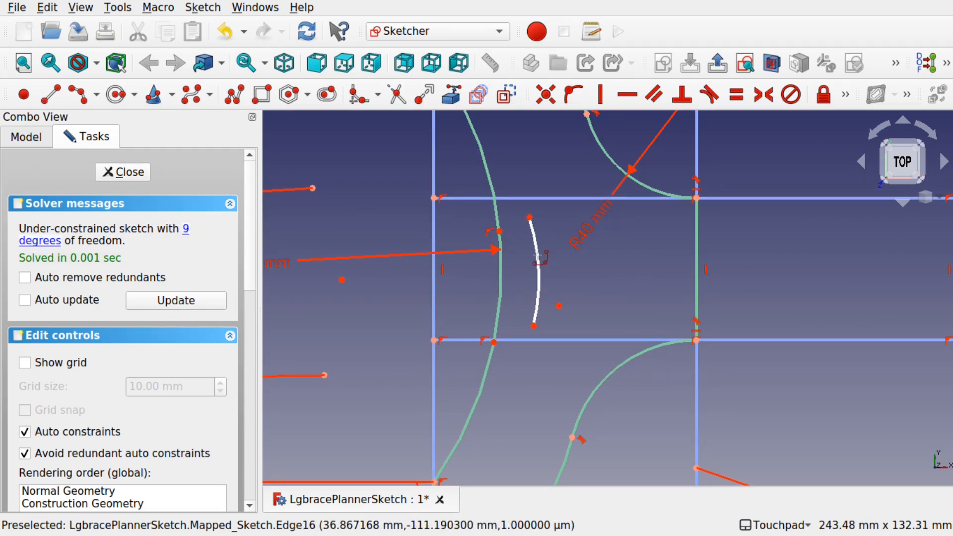
- Constrain the horizontal distance between the new arc's upper end and the side-curve point to 10 mm
{"action": "left_click", "coordinate": [530, 218]}
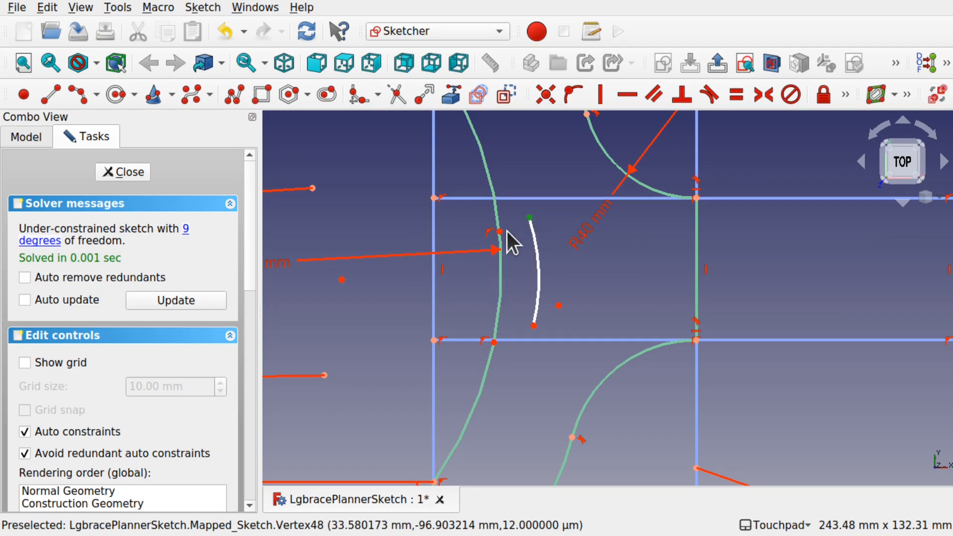
{"action": "left_click", "coordinate": [501, 232]}
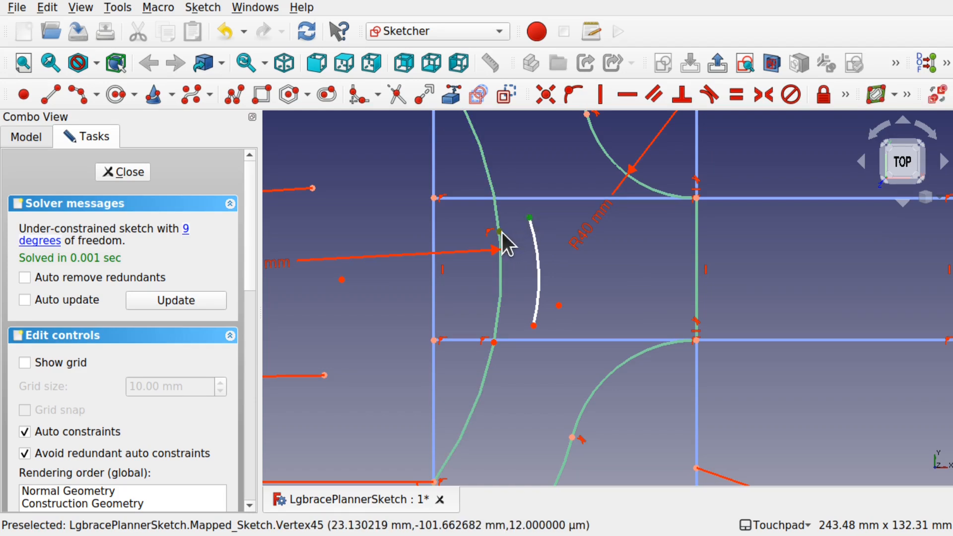
{"action": "left_click", "coordinate": [846, 94]}
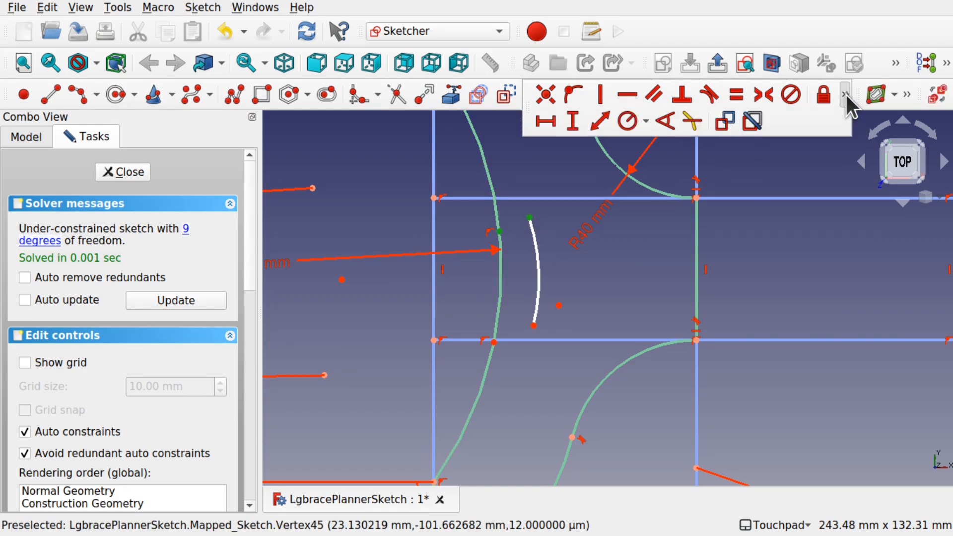
{"action": "left_click", "coordinate": [546, 119]}
{"action": "type", "text": "10"}
{"action": "key", "text": "Return"}
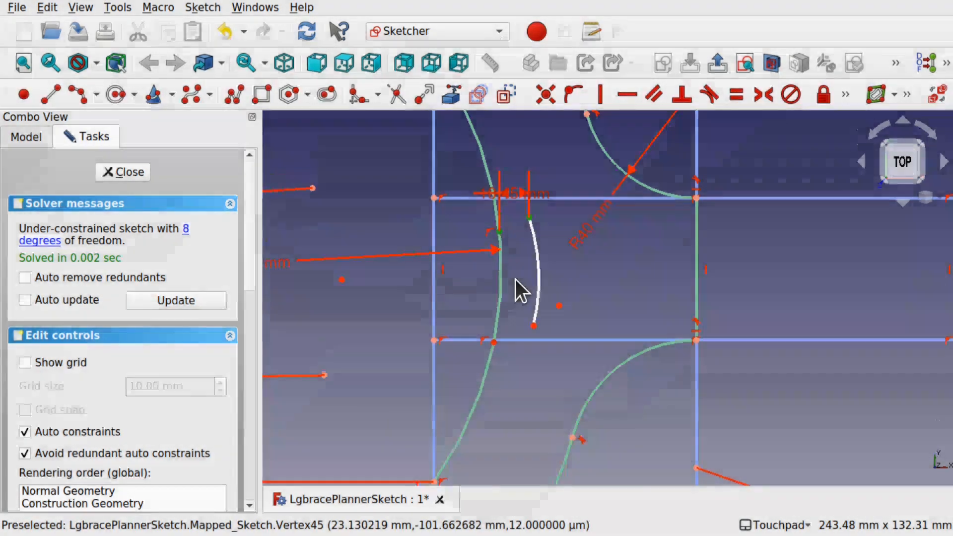
- Constrain the horizontal distance between the arc's lower end and the side-curve point to 20 mm
{"action": "left_click", "coordinate": [533, 325]}
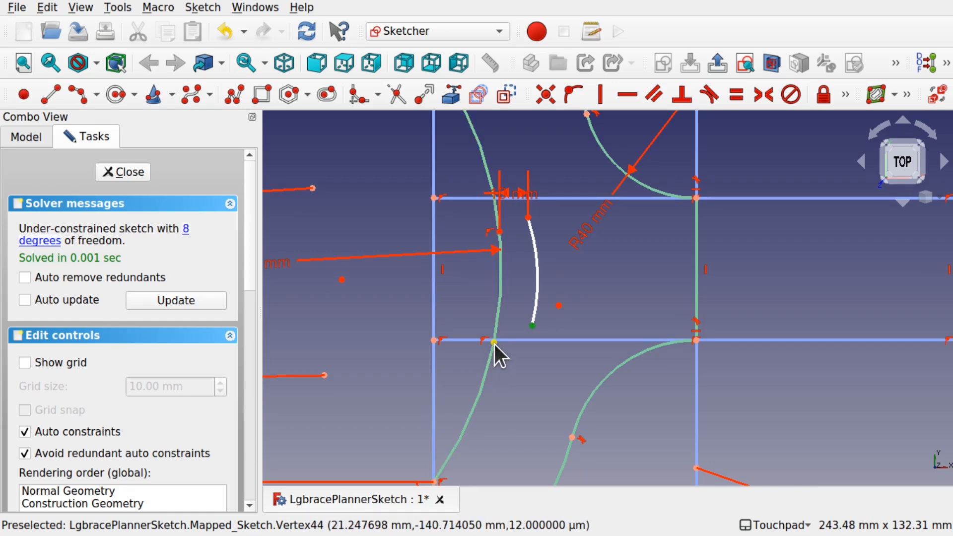
{"action": "left_click", "coordinate": [846, 94]}
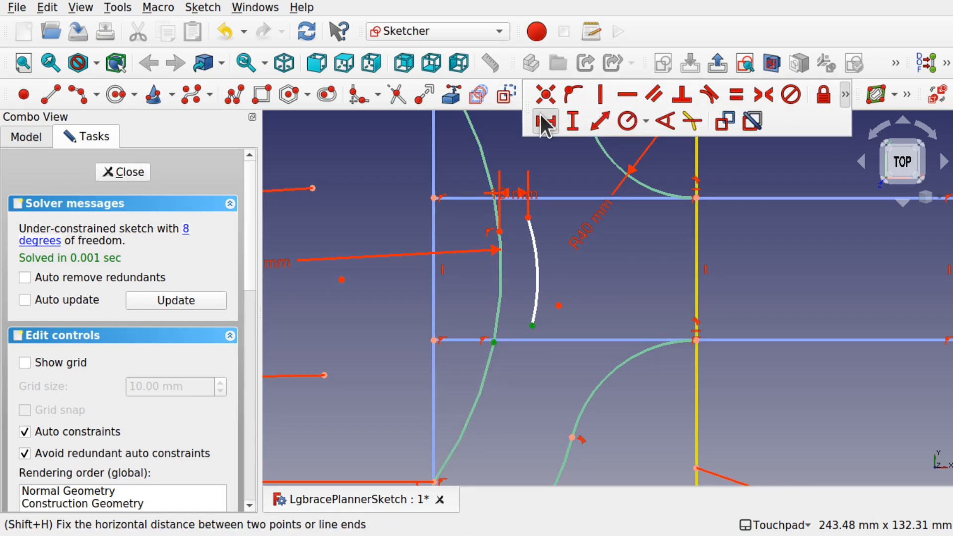
{"action": "key", "text": "shift+h"}
{"action": "type", "text": "28"}
{"action": "key", "text": "Return"}
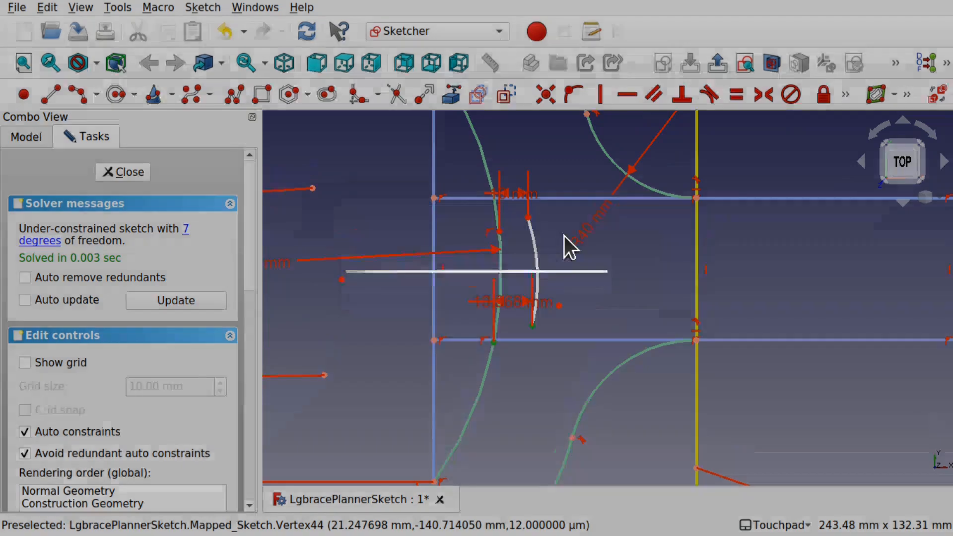
{"action": "left_click_drag", "start_coordinate": [538, 302], "coordinate": [524, 389]}
{"action": "left_click_drag", "start_coordinate": [550, 266], "coordinate": [548, 285]}
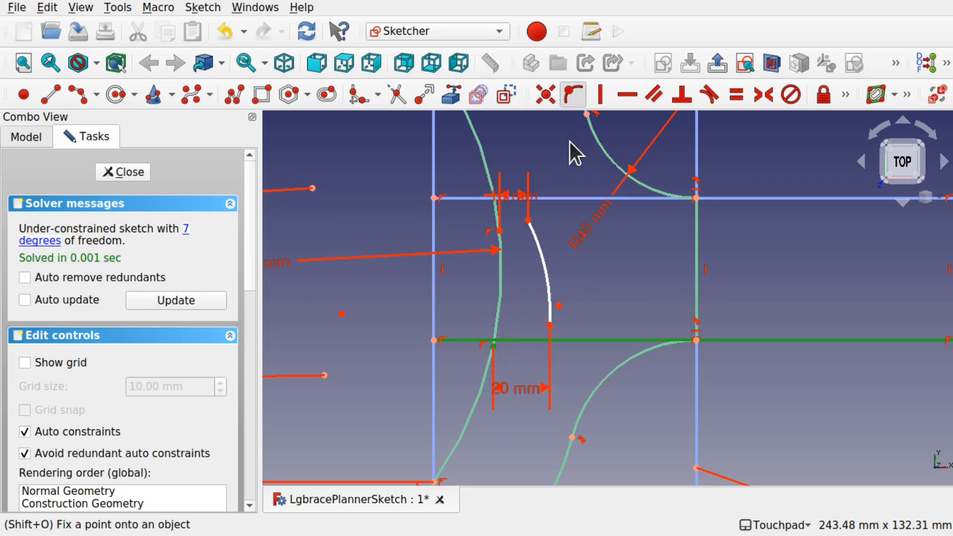
- Fix a point onto the side curve and set its vertical distance from the upper grid line to 15 mm
{"action": "left_click", "coordinate": [574, 99]}
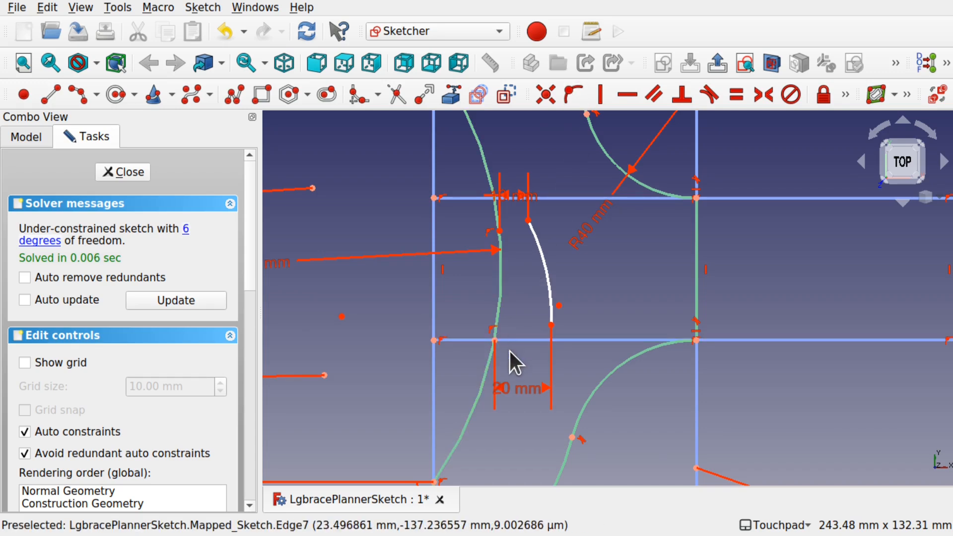
{"action": "left_click_drag", "start_coordinate": [552, 291], "coordinate": [550, 292]}
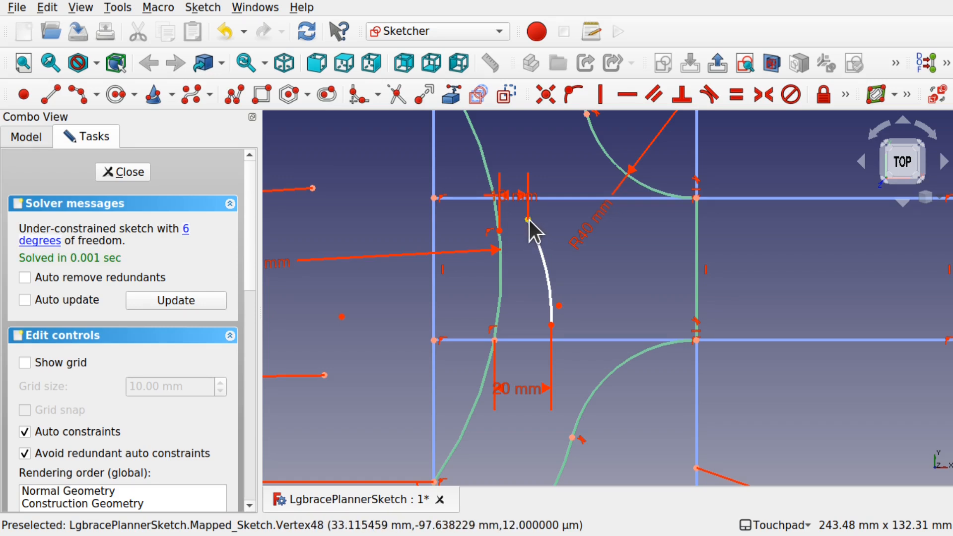
{"action": "left_click_drag", "start_coordinate": [528, 219], "coordinate": [507, 237]}
{"action": "left_click", "coordinate": [502, 239]}
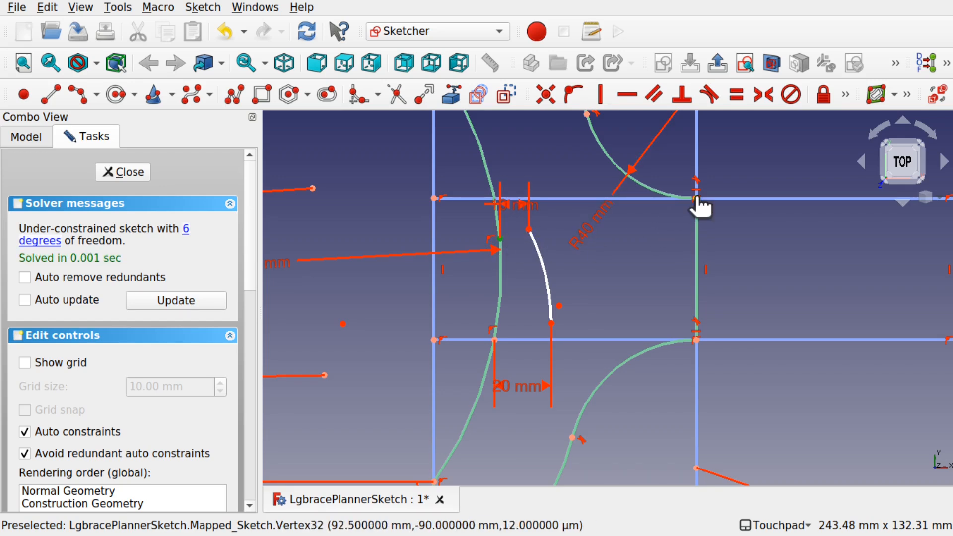
{"action": "left_click", "coordinate": [845, 94]}
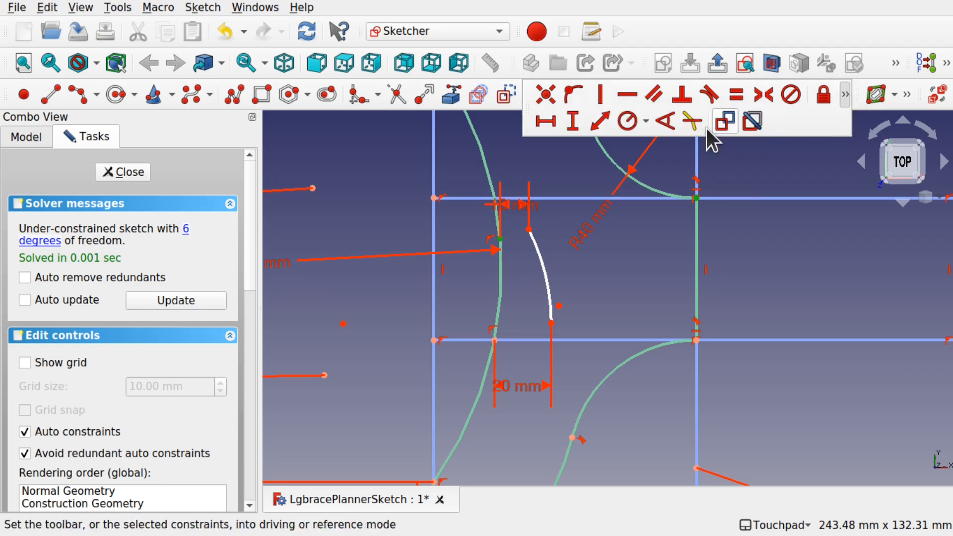
{"action": "left_click", "coordinate": [576, 122]}
{"action": "type", "text": "15"}
{"action": "key", "text": "Return"}
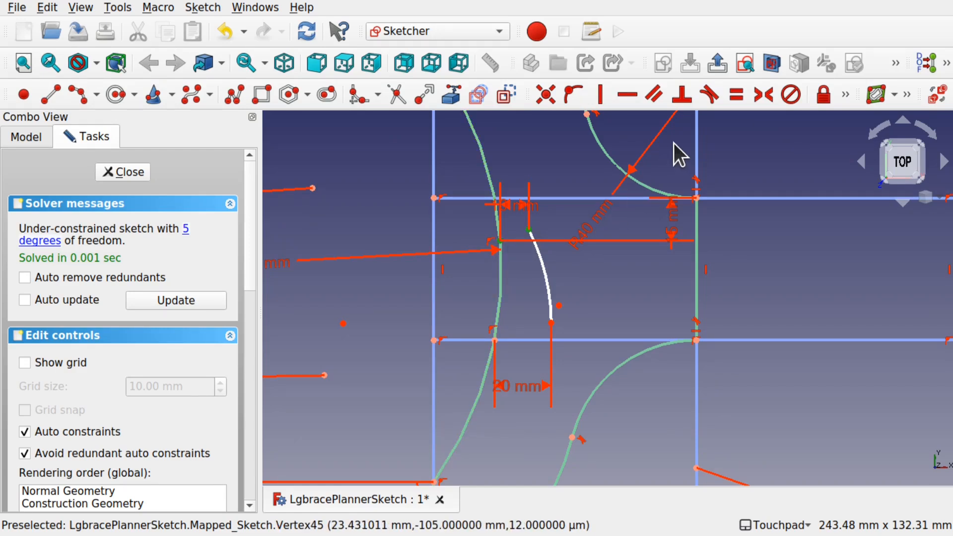
- Apply horizontal constraints aligning the arc's upper and lower ends with the side-curve points
{"action": "left_click", "coordinate": [627, 94]}
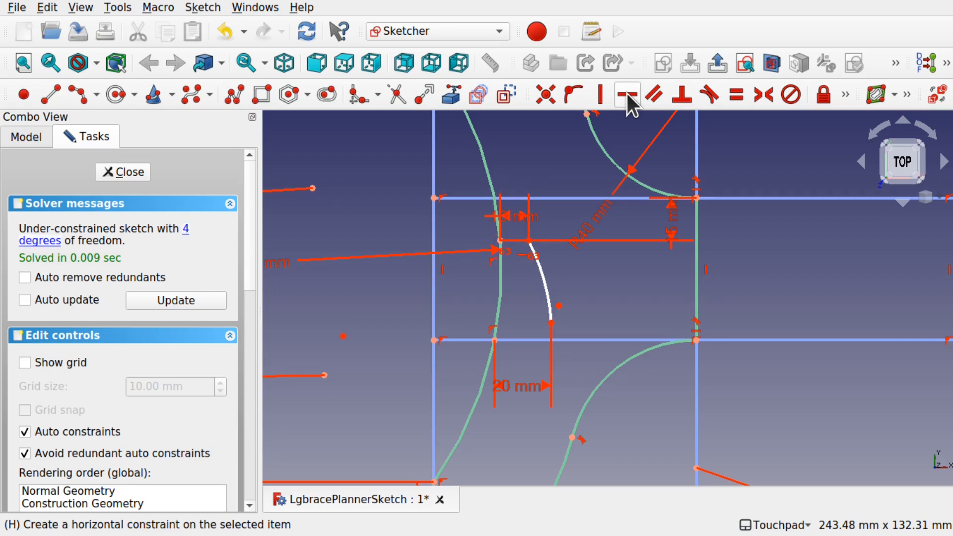
{"action": "left_click", "coordinate": [564, 289]}
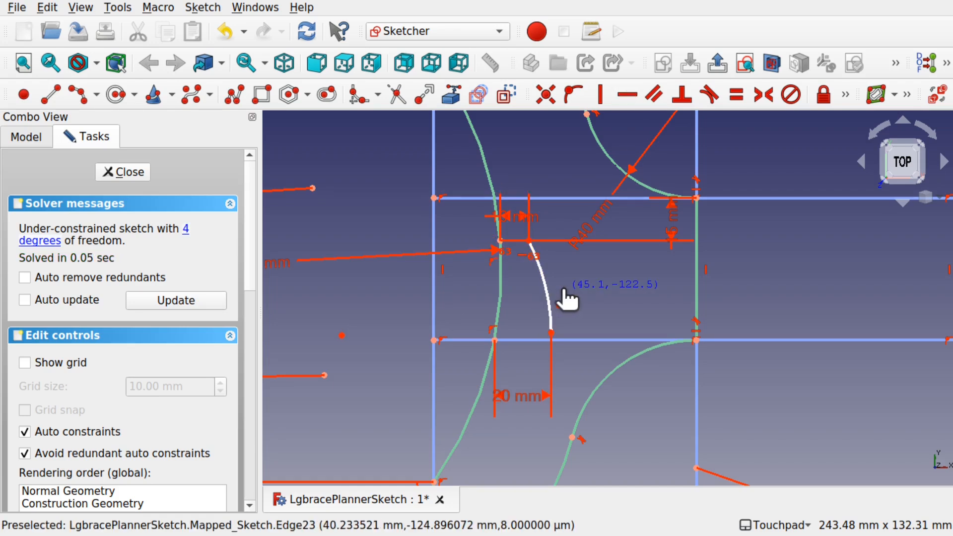
{"action": "left_click_drag", "start_coordinate": [564, 289], "coordinate": [561, 294]}
{"action": "left_click", "coordinate": [494, 340]}
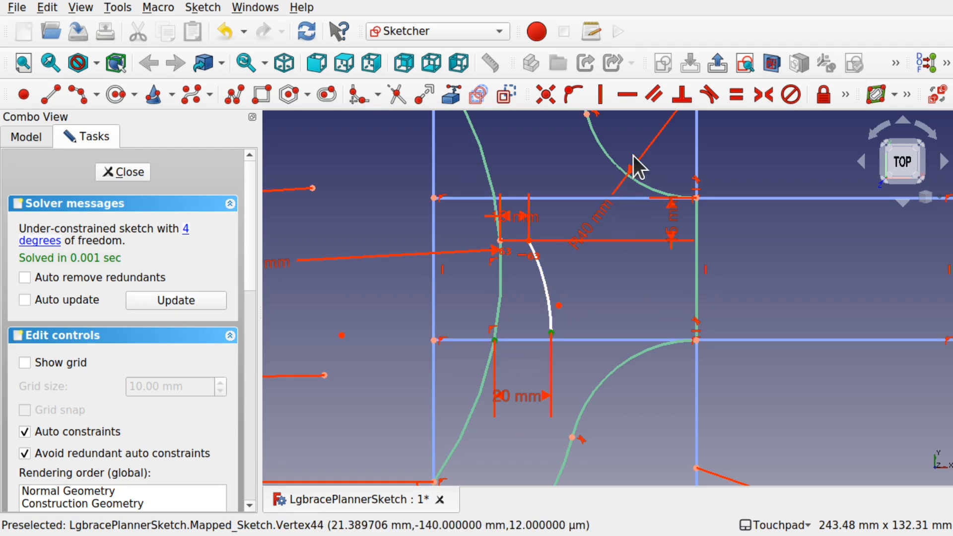
{"action": "left_click", "coordinate": [627, 95]}
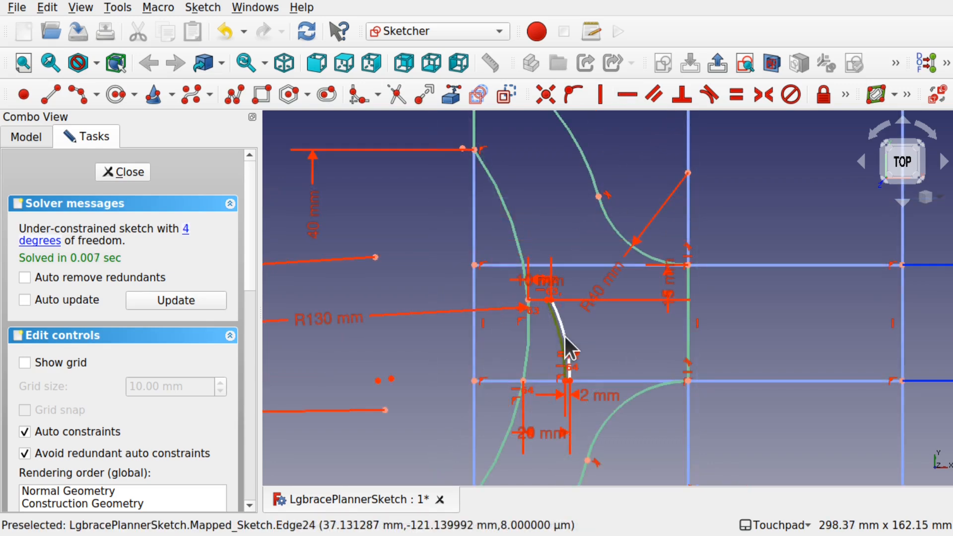
{"action": "left_click", "coordinate": [566, 339]}
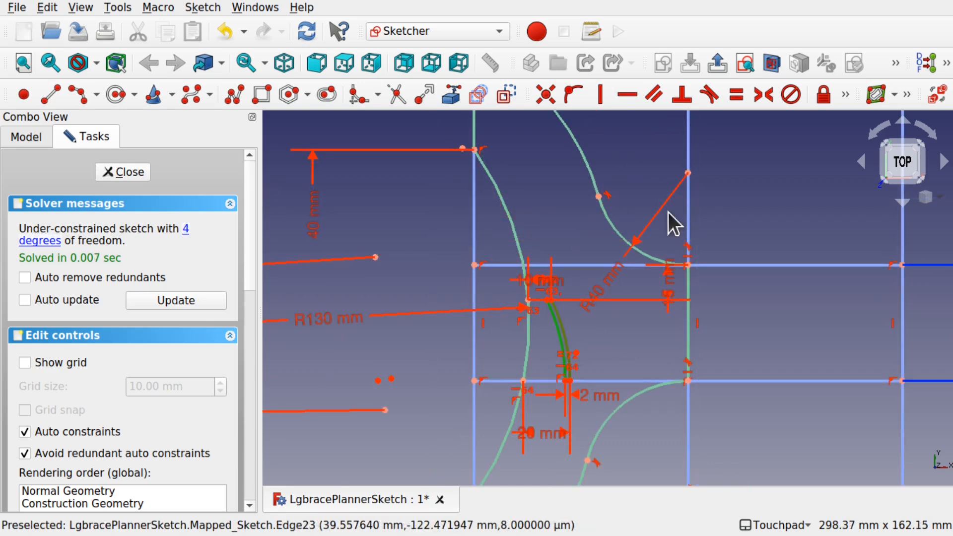
{"action": "left_click", "coordinate": [732, 92]}
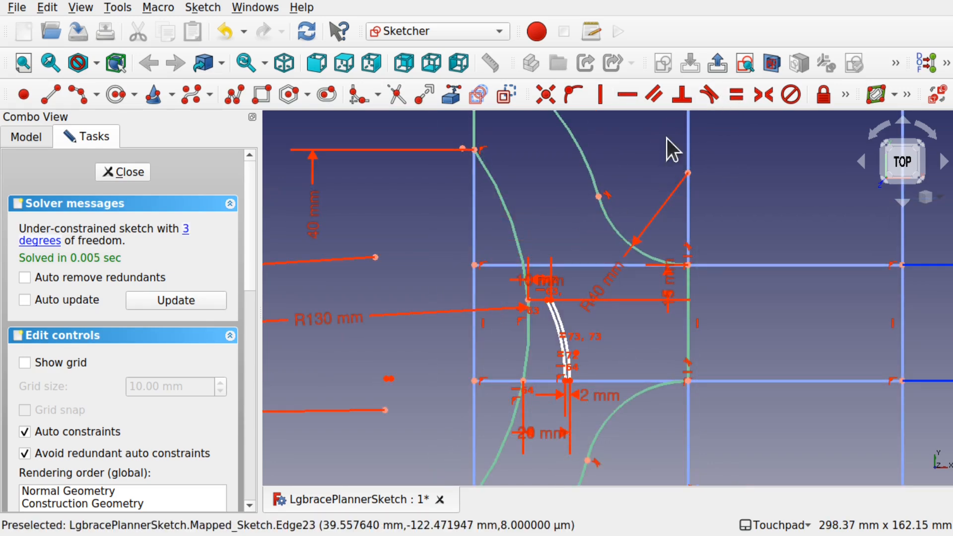
- Set the new arc's radius to 75 mm
{"action": "left_click", "coordinate": [845, 93]}
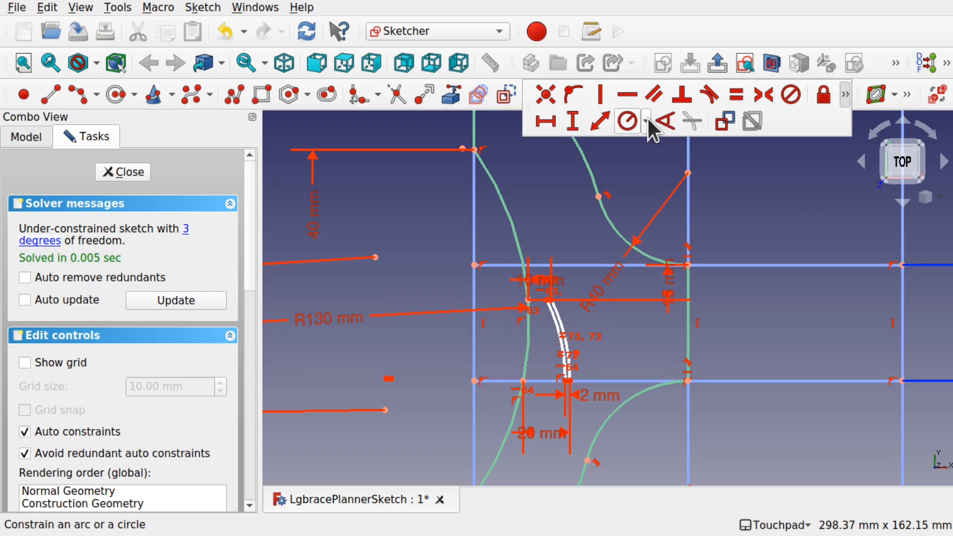
{"action": "left_click", "coordinate": [628, 120]}
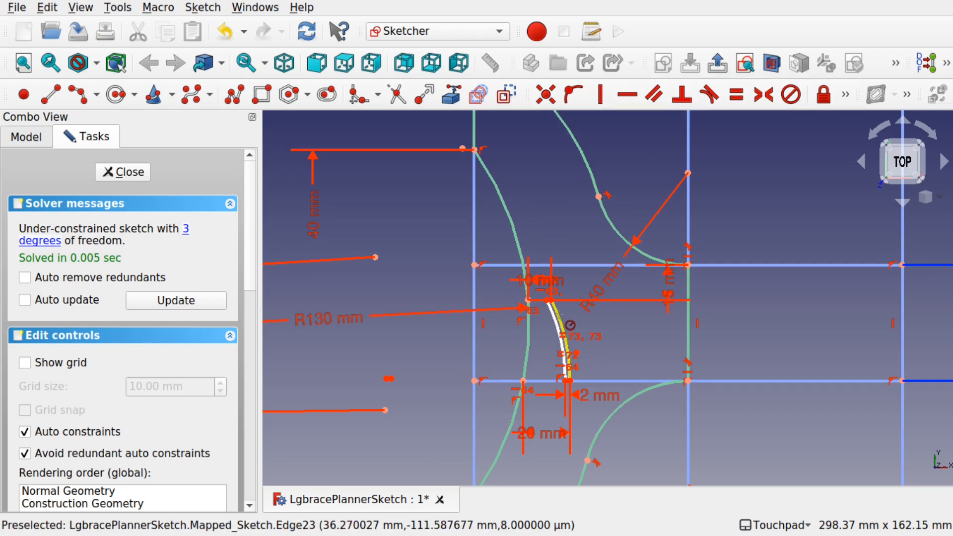
{"action": "left_click", "coordinate": [559, 315]}
{"action": "type", "text": "75"}
{"action": "key", "text": "Return"}
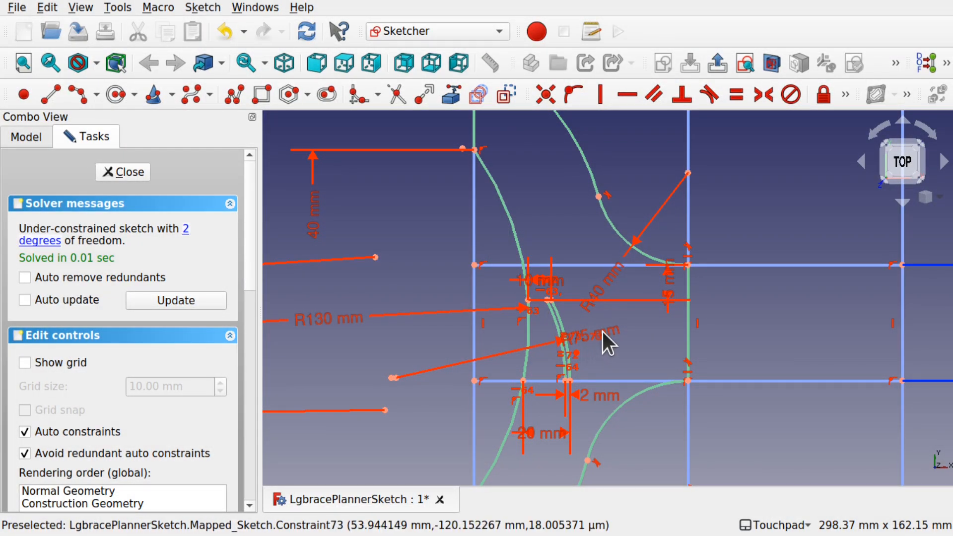
- Close the mapped sketch and save the document
{"action": "left_click_drag", "start_coordinate": [618, 333], "coordinate": [352, 369]}
{"action": "scroll", "coordinate": [573, 267], "scroll_direction": "down", "scroll_amount": 5}
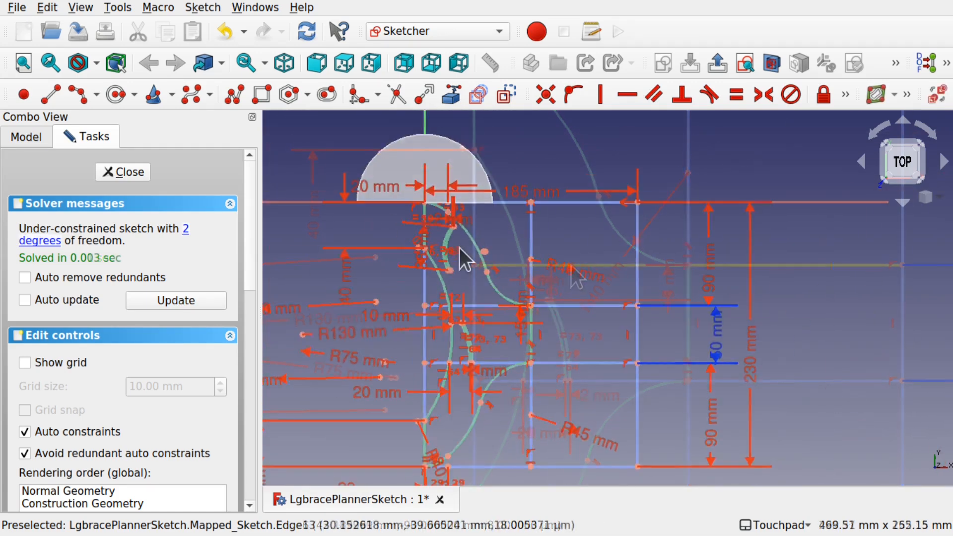
{"action": "left_click", "coordinate": [141, 177]}
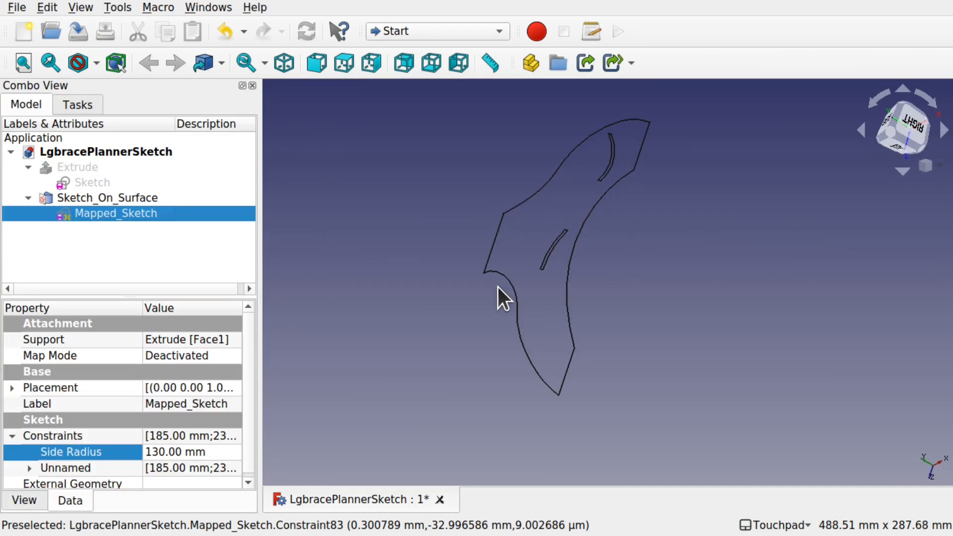
{"action": "key", "text": "ctrl+s"}
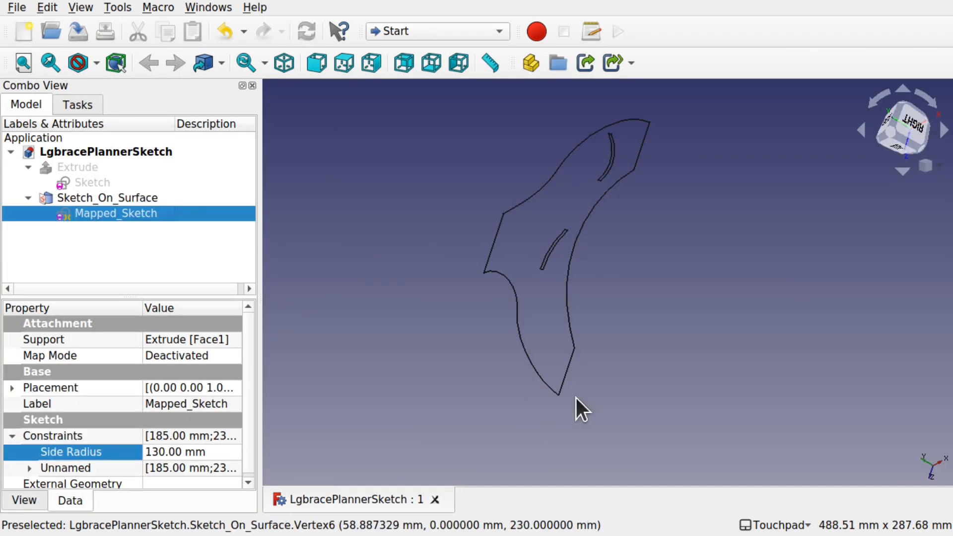
- Expand the model tree and make the Extrude body visible again
{"action": "left_click", "coordinate": [294, 201]}
{"action": "left_click", "coordinate": [29, 166]}
{"action": "left_click", "coordinate": [29, 167]}
{"action": "left_click", "coordinate": [77, 168]}
{"action": "key", "text": "space"}
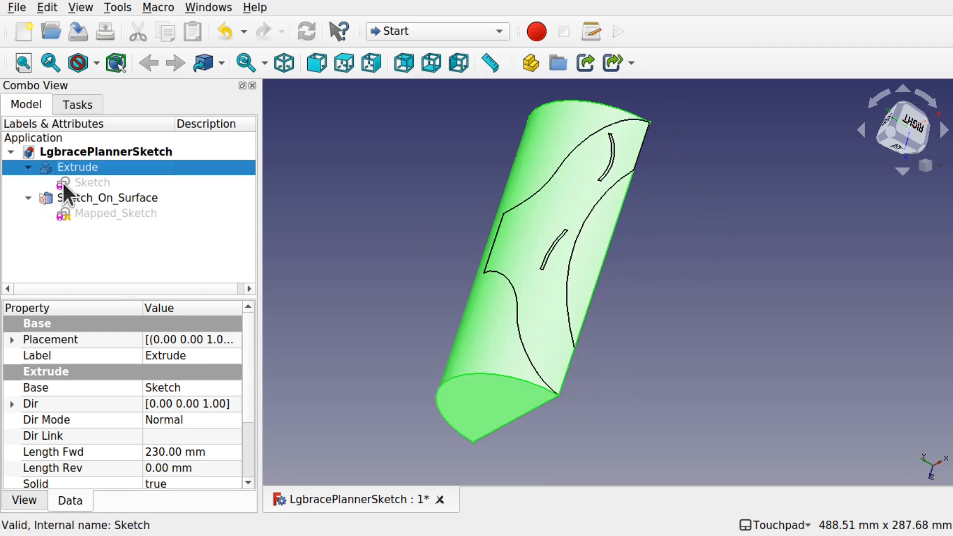
- Open the Extrude's base sketch and draw two side arcs extending downward from the semicircle's ends
{"action": "double_click", "coordinate": [79, 183]}
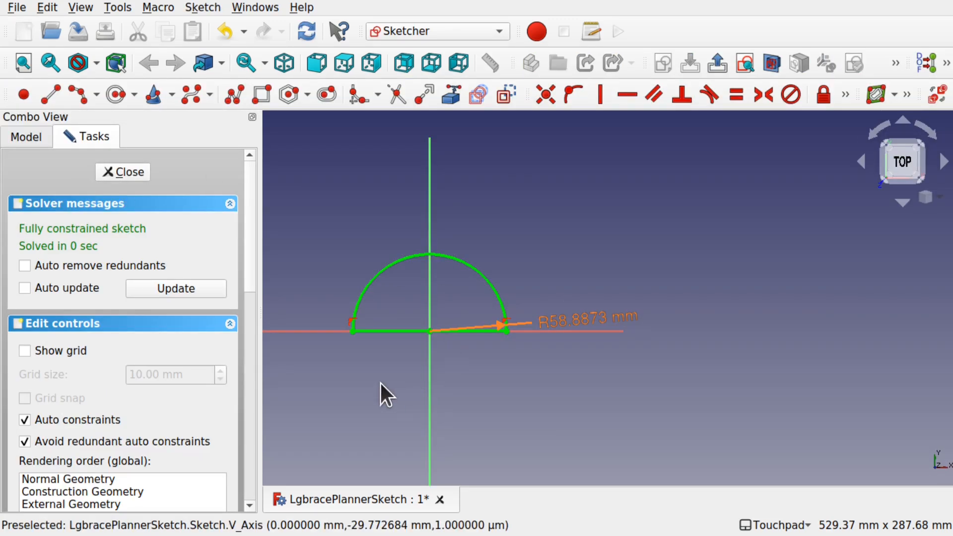
{"action": "scroll", "coordinate": [391, 353], "scroll_direction": "up", "scroll_amount": 4}
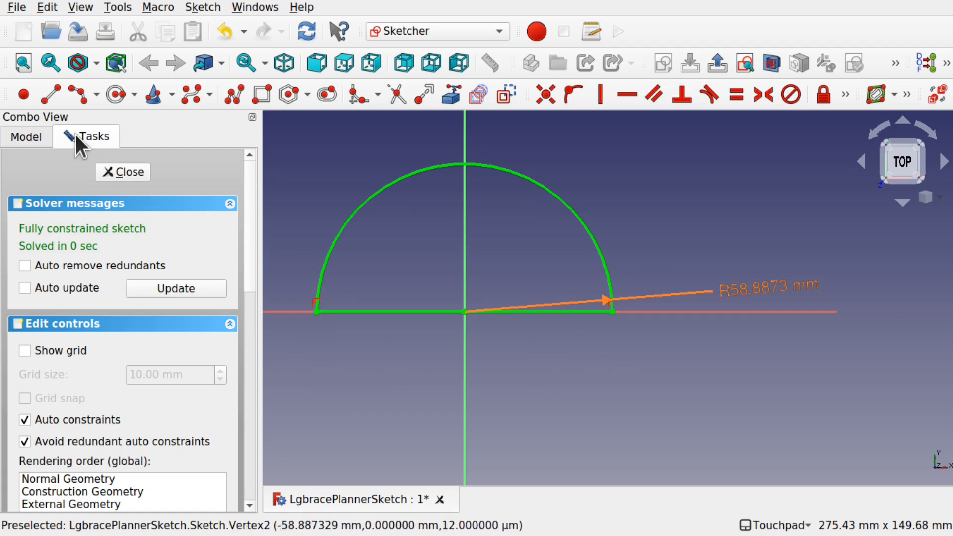
{"action": "left_click", "coordinate": [81, 94]}
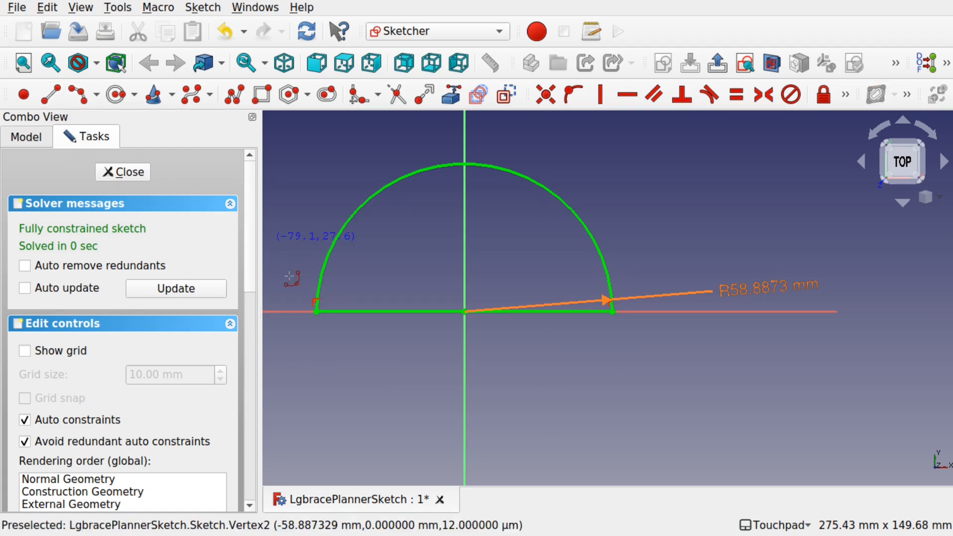
{"action": "left_click", "coordinate": [316, 312]}
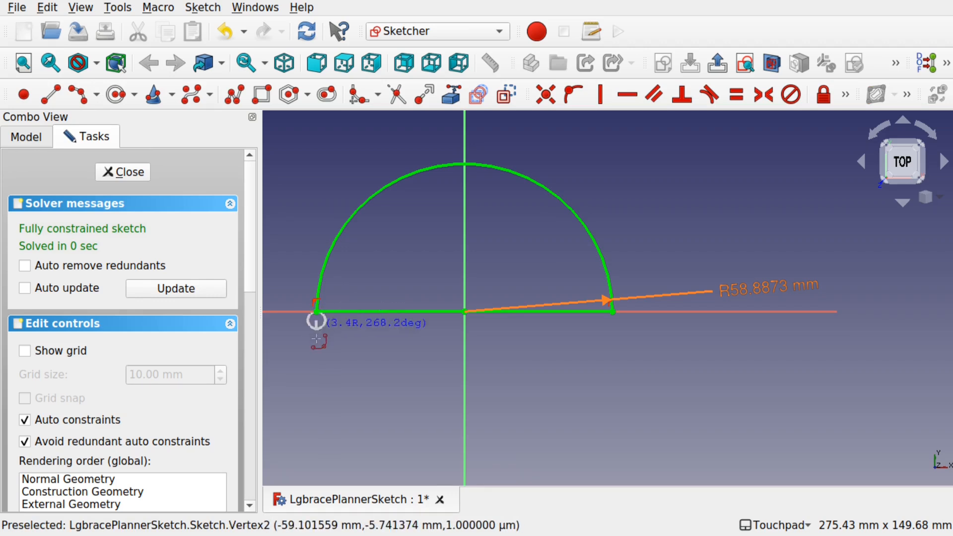
{"action": "left_click", "coordinate": [318, 372]}
{"action": "left_click", "coordinate": [316, 349]}
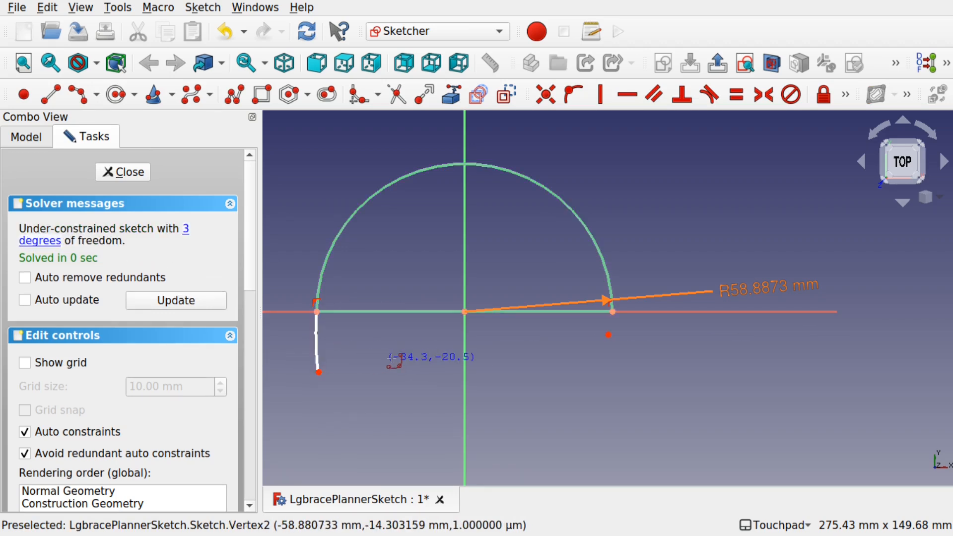
{"action": "left_click", "coordinate": [613, 312]}
{"action": "left_click", "coordinate": [618, 376]}
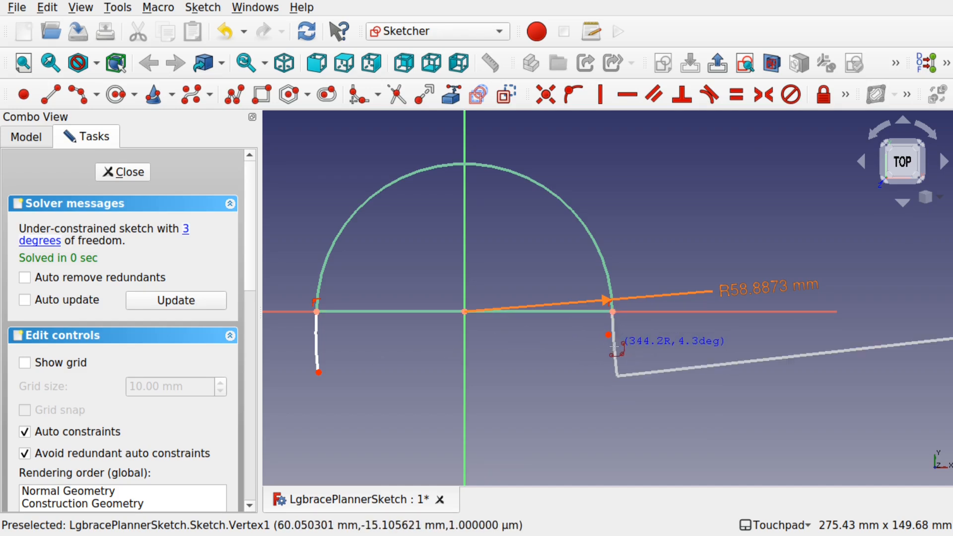
{"action": "left_click", "coordinate": [618, 346]}
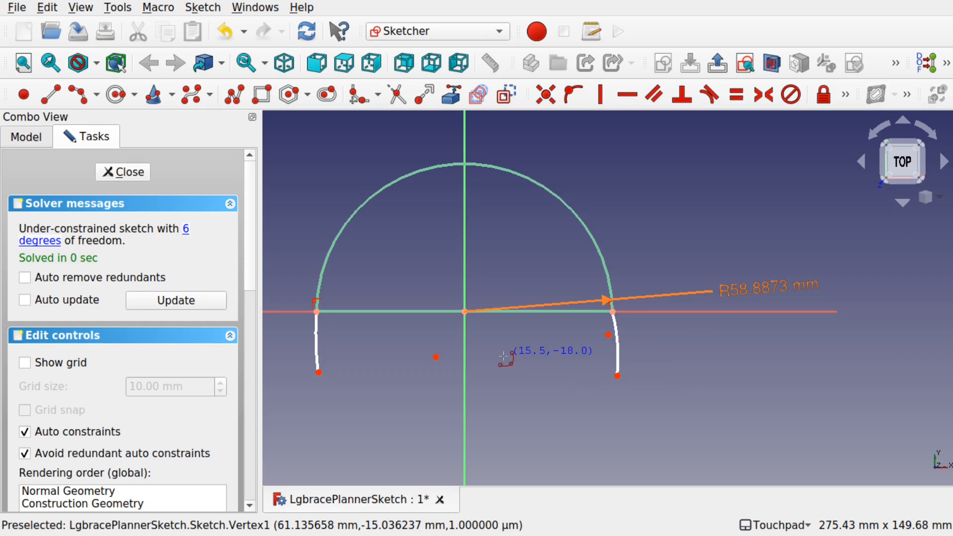
{"action": "key", "text": "Escape"}
- Make both side arcs tangent to the semicircle at its ends
{"action": "left_click", "coordinate": [316, 322]}
{"action": "left_click", "coordinate": [317, 284]}
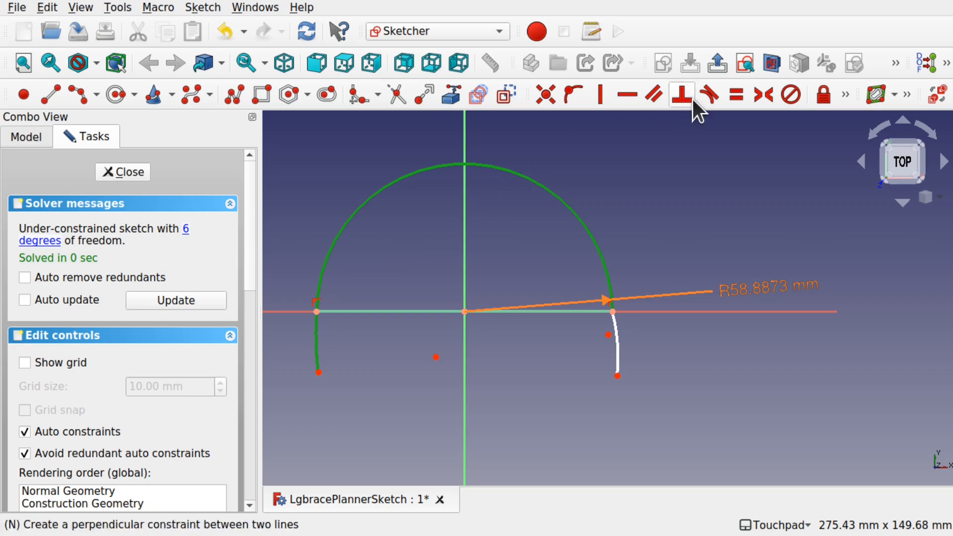
{"action": "left_click", "coordinate": [708, 93]}
{"action": "left_click", "coordinate": [624, 299]}
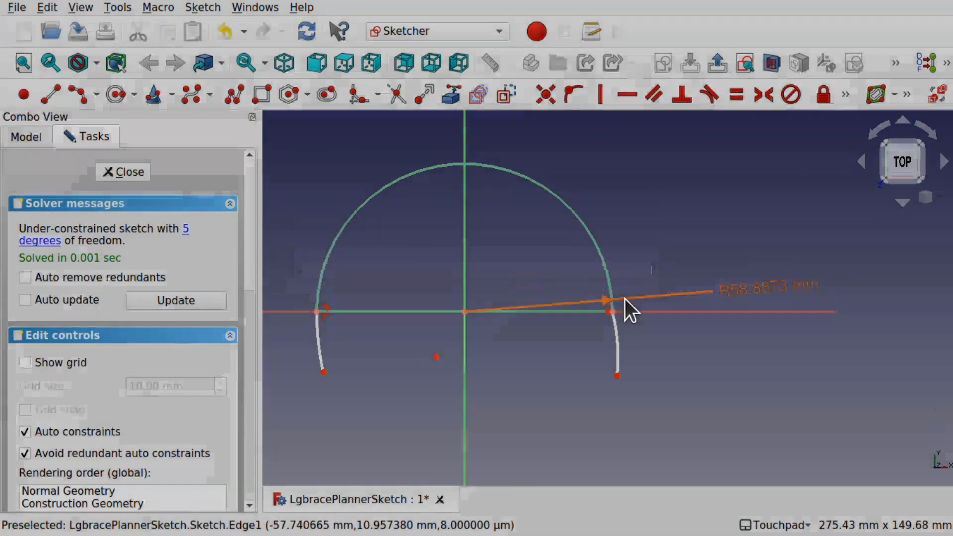
{"action": "left_click", "coordinate": [615, 331]}
{"action": "left_click", "coordinate": [615, 281]}
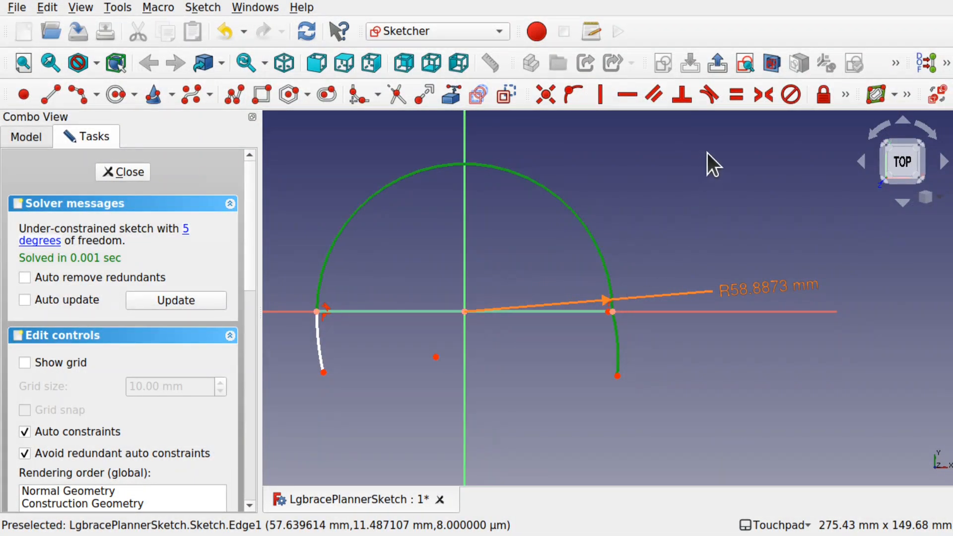
{"action": "left_click", "coordinate": [708, 93]}
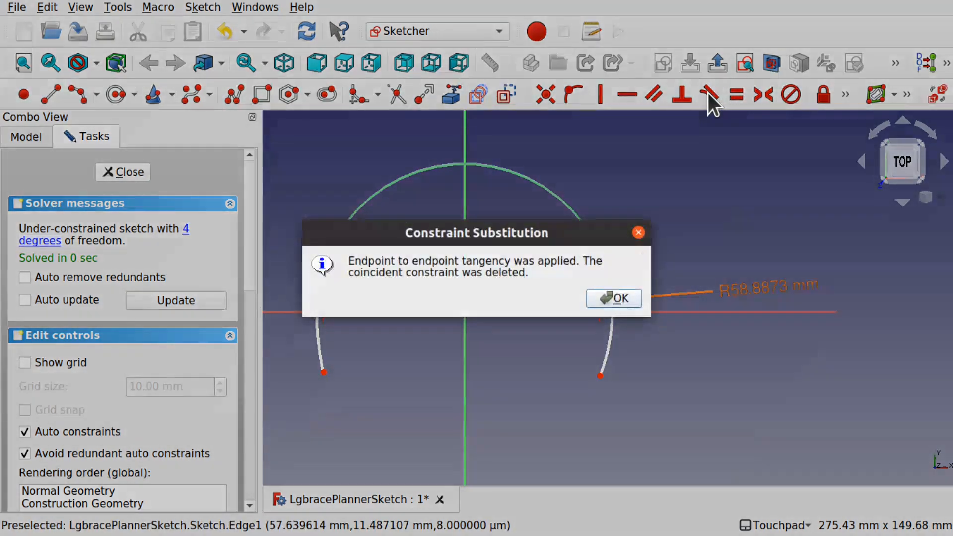
{"action": "left_click", "coordinate": [616, 298]}
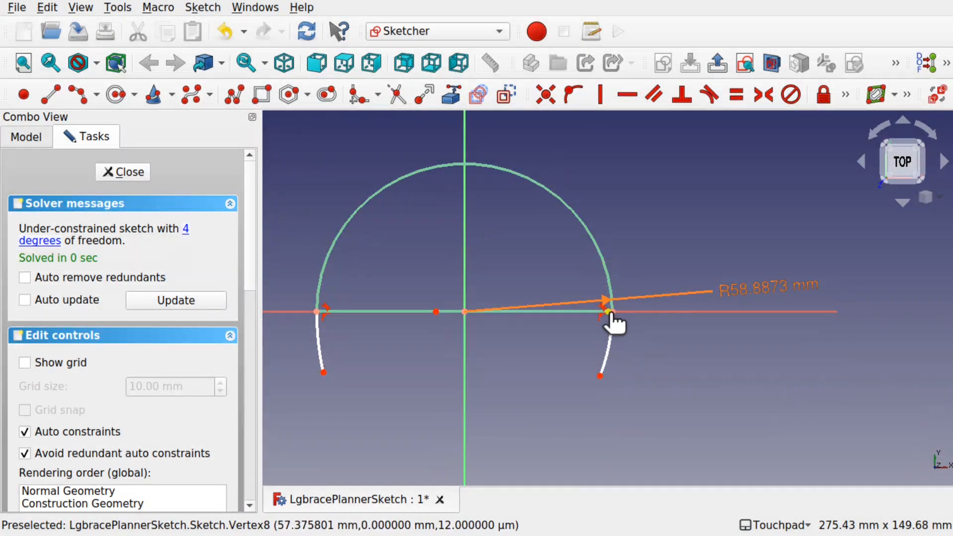
- Drag the side arcs' centre and lower end points to adjust their curvature
{"action": "left_click_drag", "start_coordinate": [525, 353], "coordinate": [511, 306]}
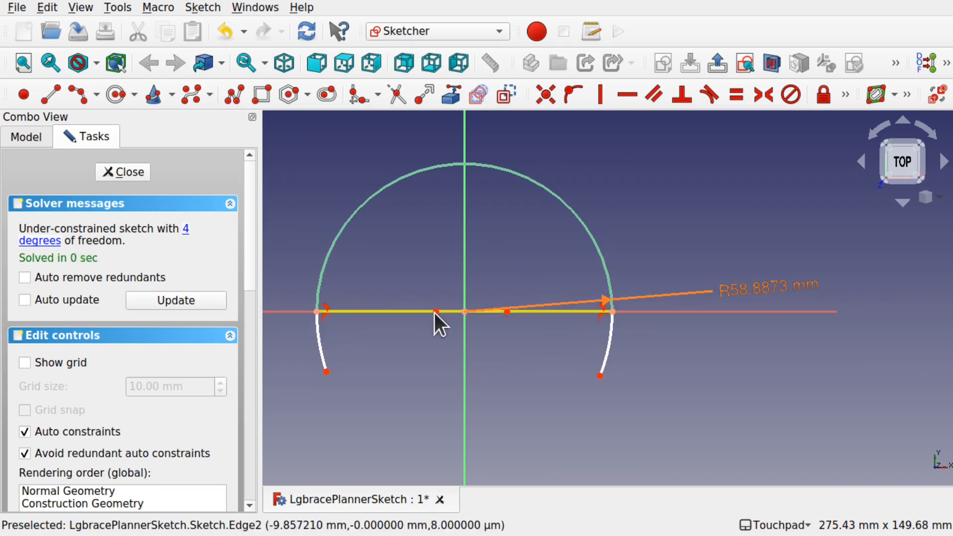
{"action": "left_click_drag", "start_coordinate": [436, 311], "coordinate": [405, 359]}
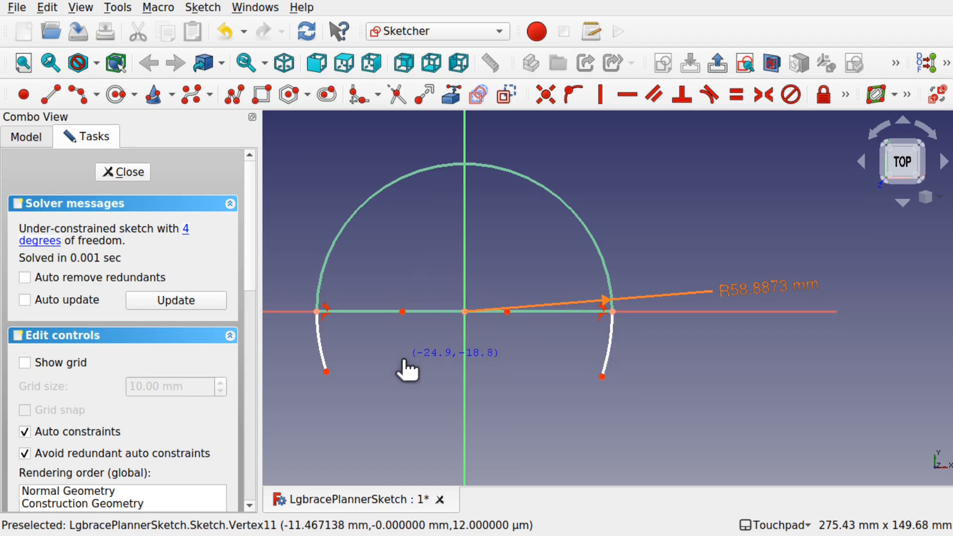
{"action": "left_click_drag", "start_coordinate": [396, 318], "coordinate": [389, 322]}
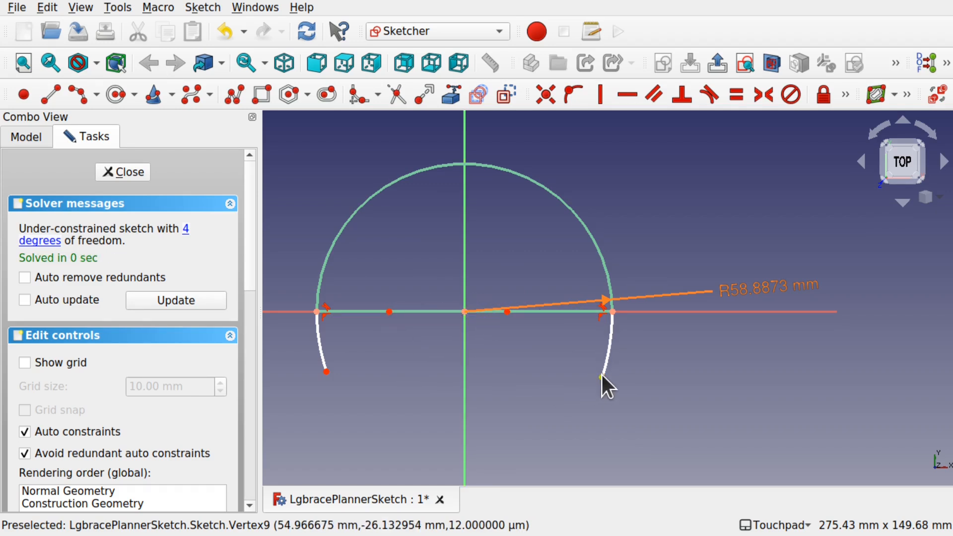
{"action": "left_click_drag", "start_coordinate": [610, 373], "coordinate": [604, 370]}
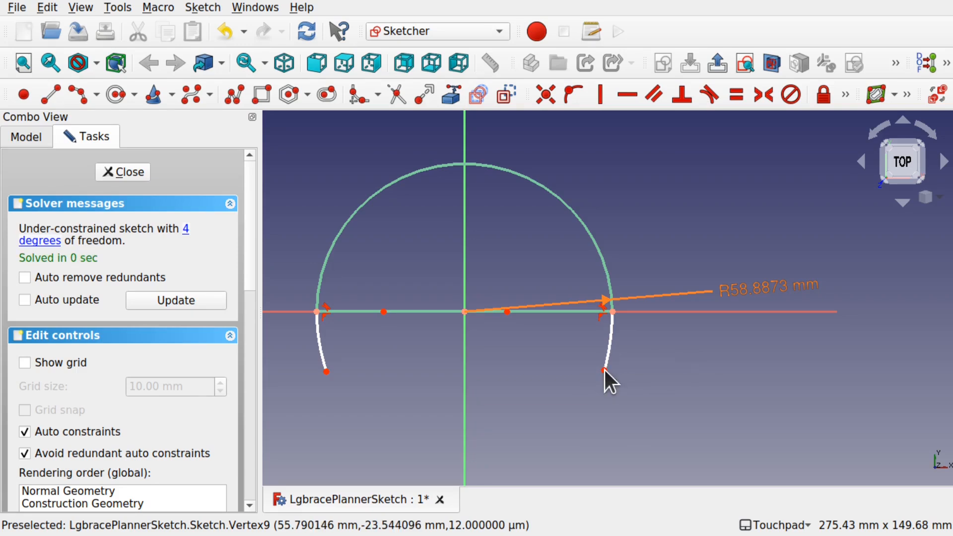
- Draw a line joining the lower ends of the two side arcs
{"action": "left_click", "coordinate": [46, 91]}
{"action": "left_click", "coordinate": [326, 372]}
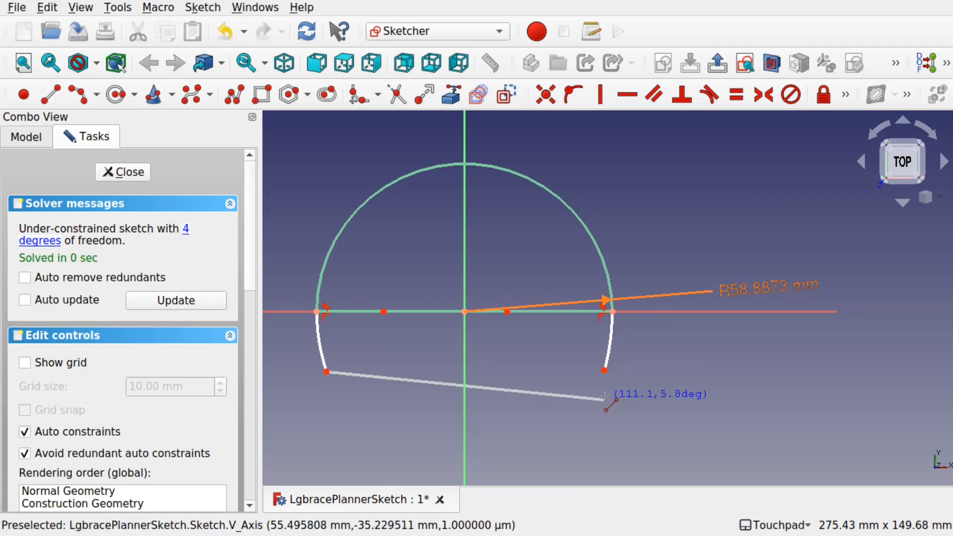
{"action": "left_click", "coordinate": [604, 370]}
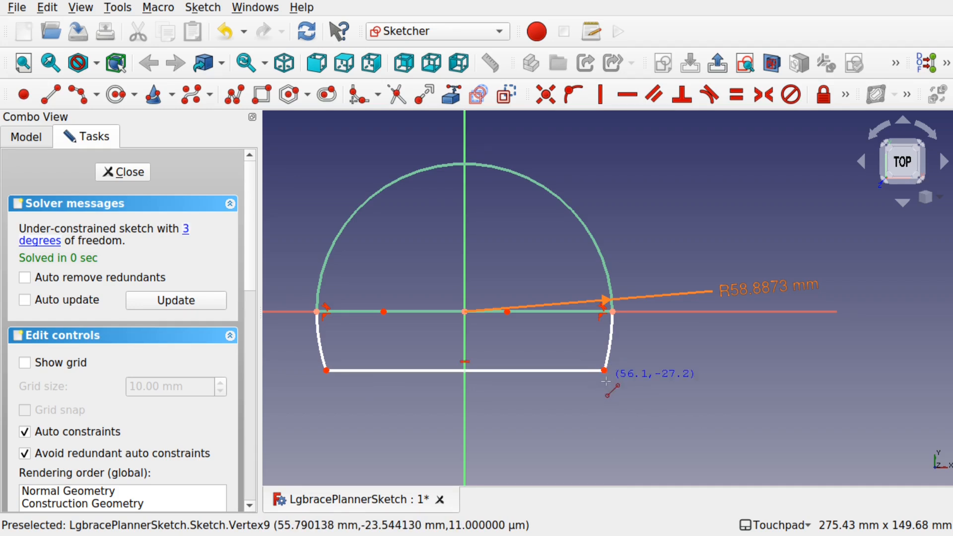
{"action": "left_click_drag", "start_coordinate": [601, 369], "coordinate": [664, 374]}
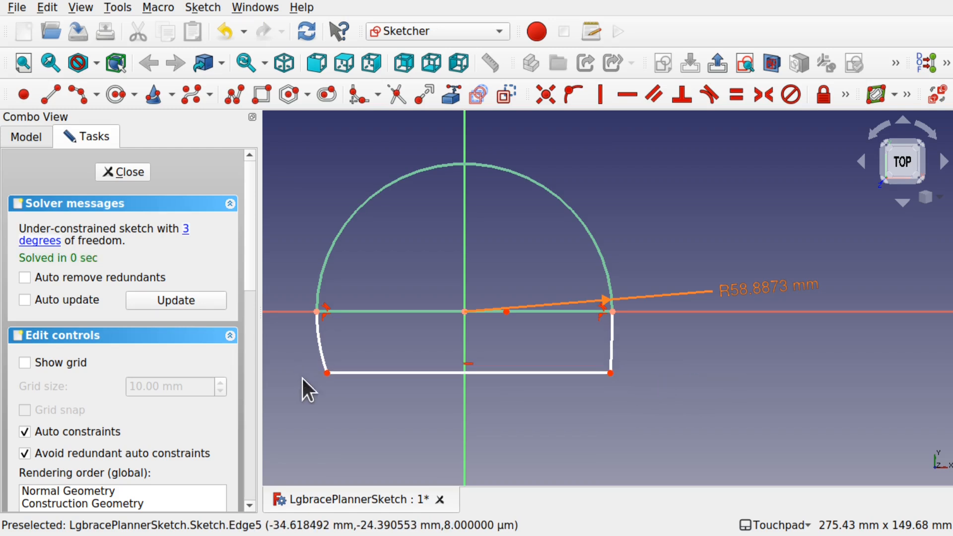
{"action": "mouse_move", "coordinate": [327, 371]}
{"action": "left_mouse_down"}
{"action": "mouse_move", "coordinate": [265, 380]}
{"action": "mouse_move", "coordinate": [333, 371]}
{"action": "mouse_move", "coordinate": [318, 372]}
{"action": "left_mouse_up"}
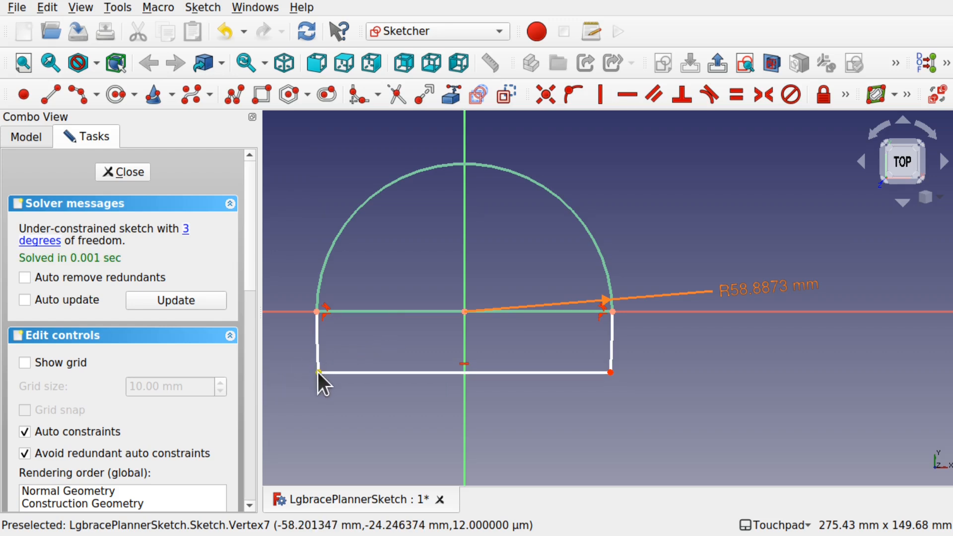
- Constrain the vertical distance between the left arc's ends to 30 mm
{"action": "left_click", "coordinate": [318, 371]}
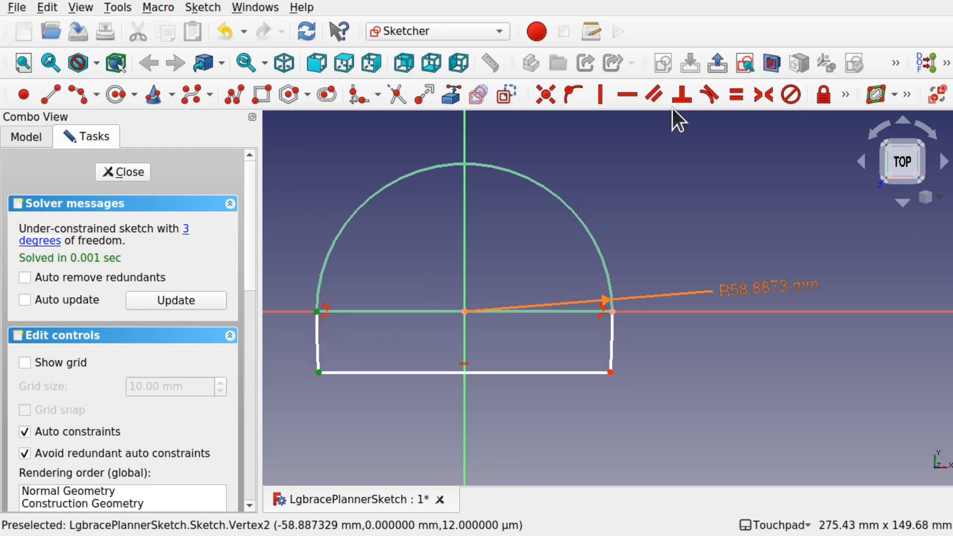
{"action": "left_click", "coordinate": [845, 94]}
{"action": "left_click", "coordinate": [845, 94]}
{"action": "left_click", "coordinate": [568, 121]}
{"action": "type", "text": "30"}
{"action": "key", "text": "Return"}
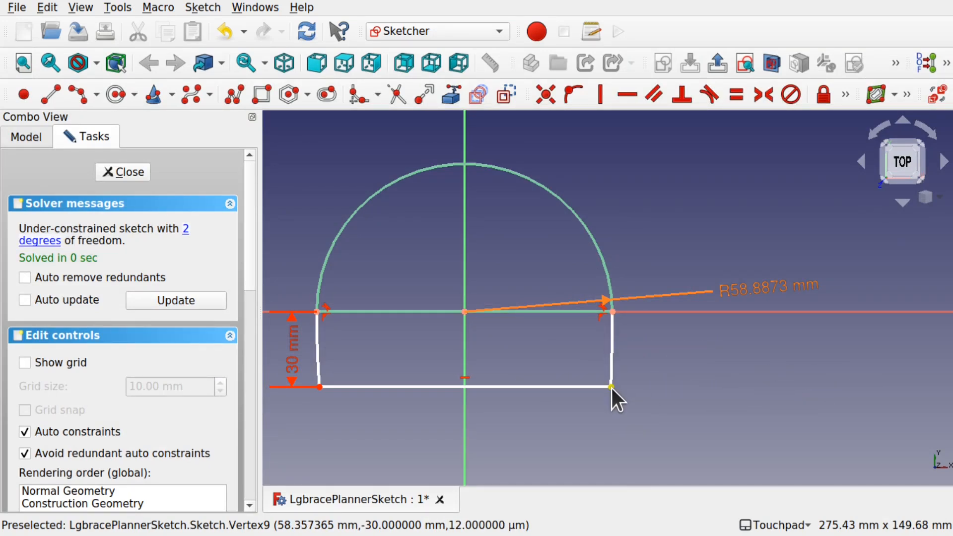
- Constrain the right side arc's radius and set it to 1160 mm
{"action": "left_click", "coordinate": [318, 388]}
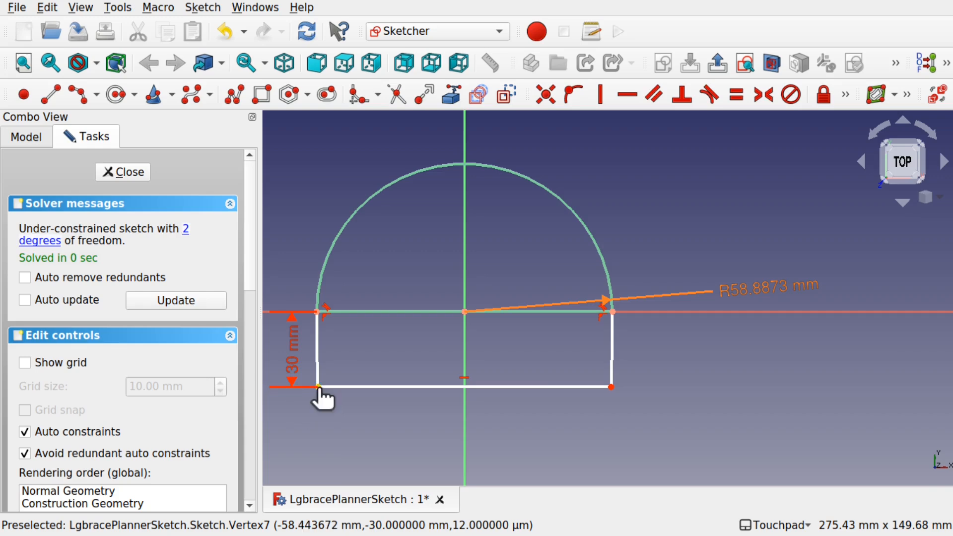
{"action": "left_click", "coordinate": [611, 378]}
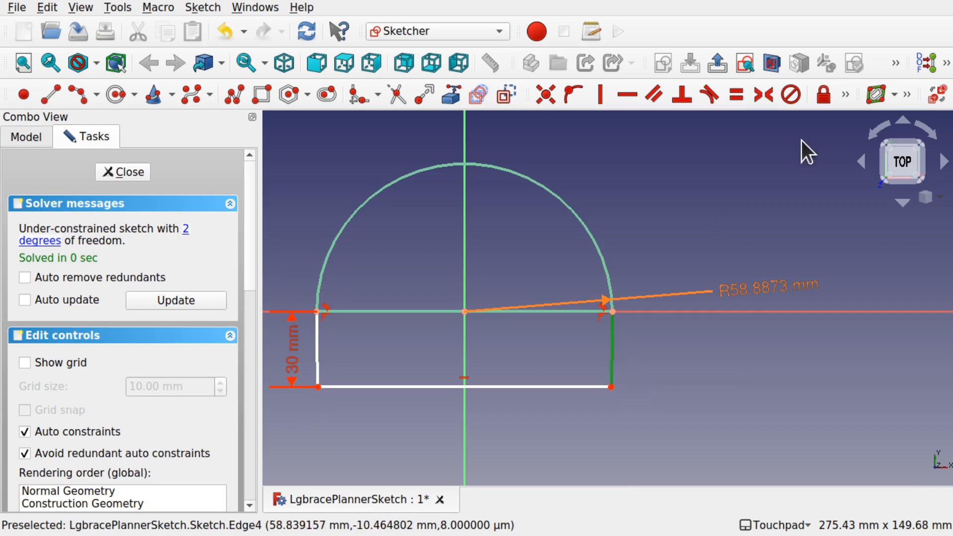
{"action": "left_click", "coordinate": [841, 94]}
{"action": "left_click", "coordinate": [626, 120]}
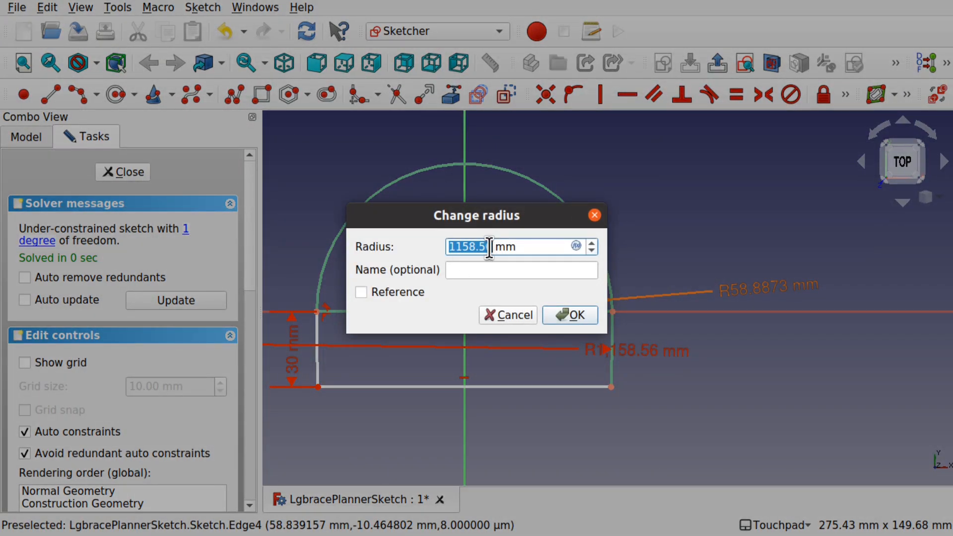
{"action": "left_click", "coordinate": [489, 246]}
{"action": "left_click_drag", "start_coordinate": [461, 246], "coordinate": [493, 247]}
{"action": "type", "text": "60"}
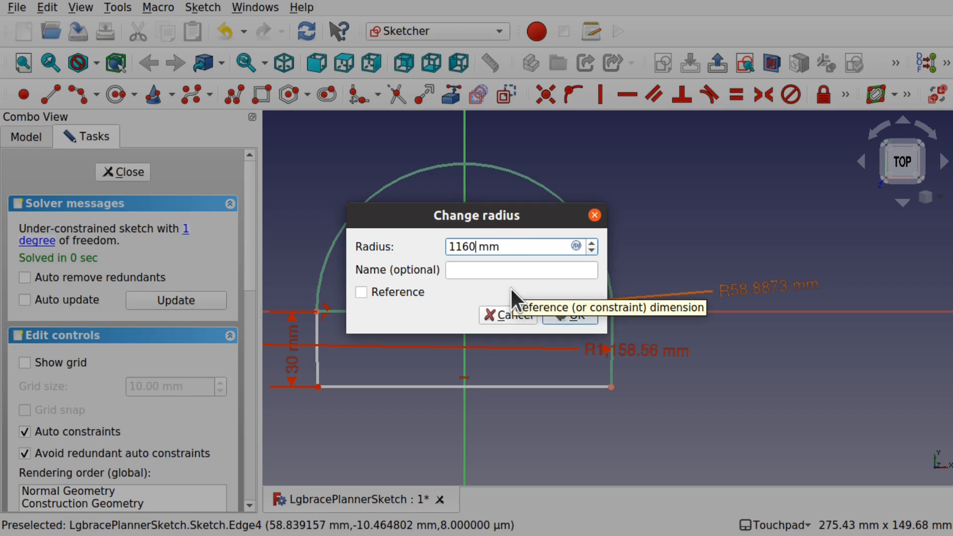
{"action": "key", "text": "Return"}
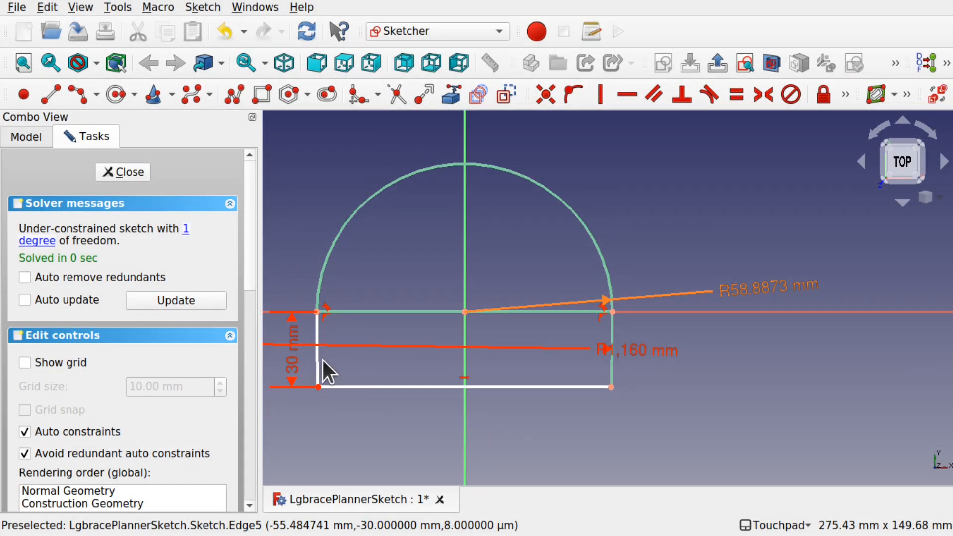
- Apply an equal constraint between the two side arcs
{"action": "left_click", "coordinate": [613, 365]}
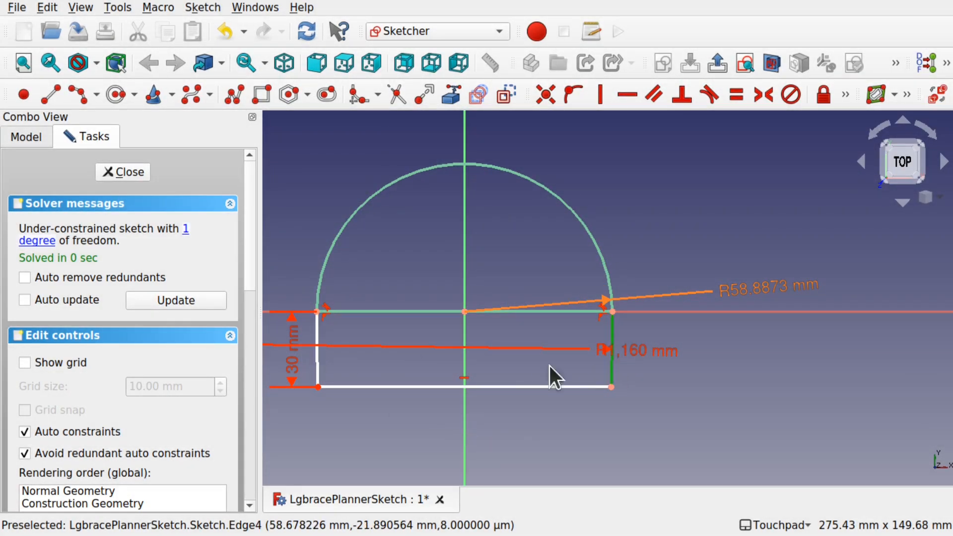
{"action": "left_click", "coordinate": [316, 366]}
{"action": "left_click", "coordinate": [734, 94]}
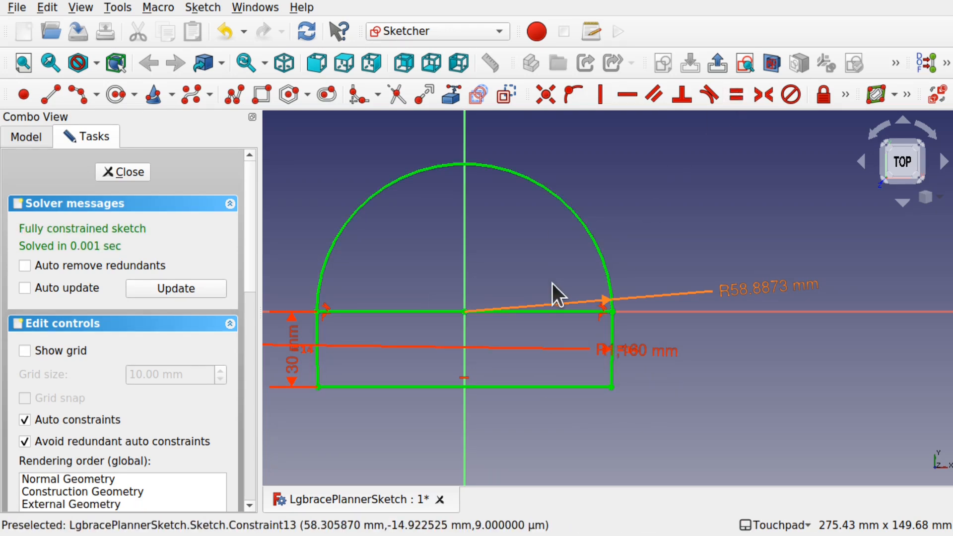
- Convert the diameter line into construction geometry and close the sketch
{"action": "left_click", "coordinate": [374, 312]}
{"action": "left_click", "coordinate": [507, 96]}
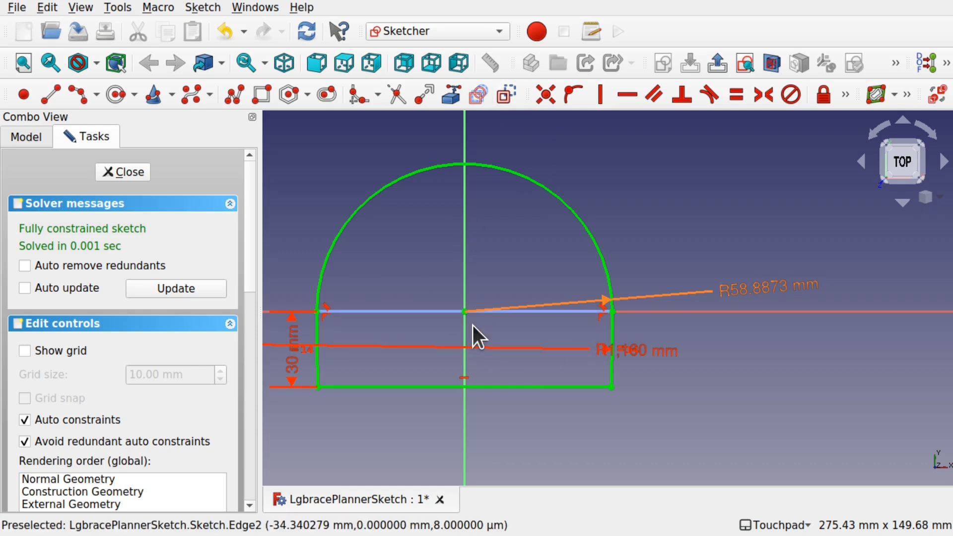
{"action": "left_click", "coordinate": [127, 172]}
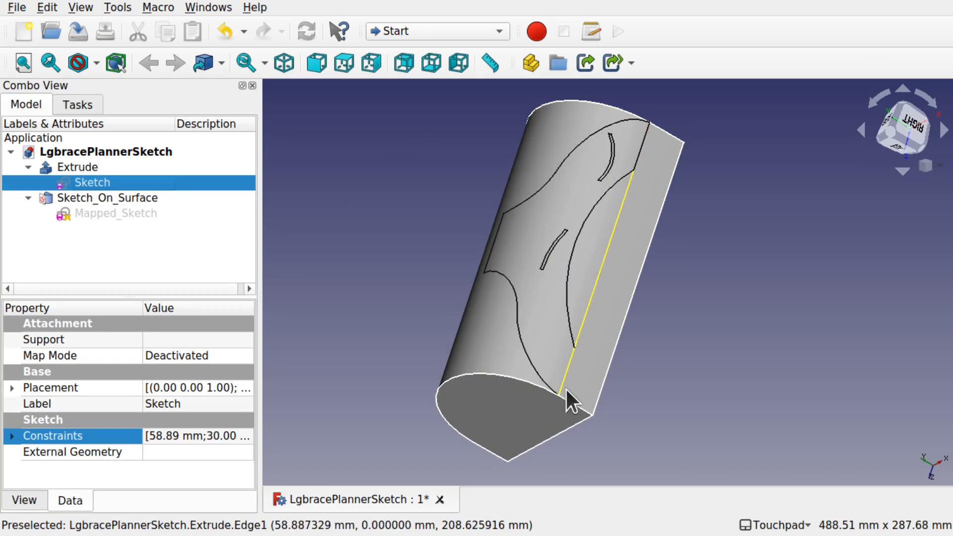
- Inspect the updated extrusion's flat side, then switch to the planar_view.jpg image
{"action": "scroll", "coordinate": [567, 376], "scroll_direction": "up", "scroll_amount": 5}
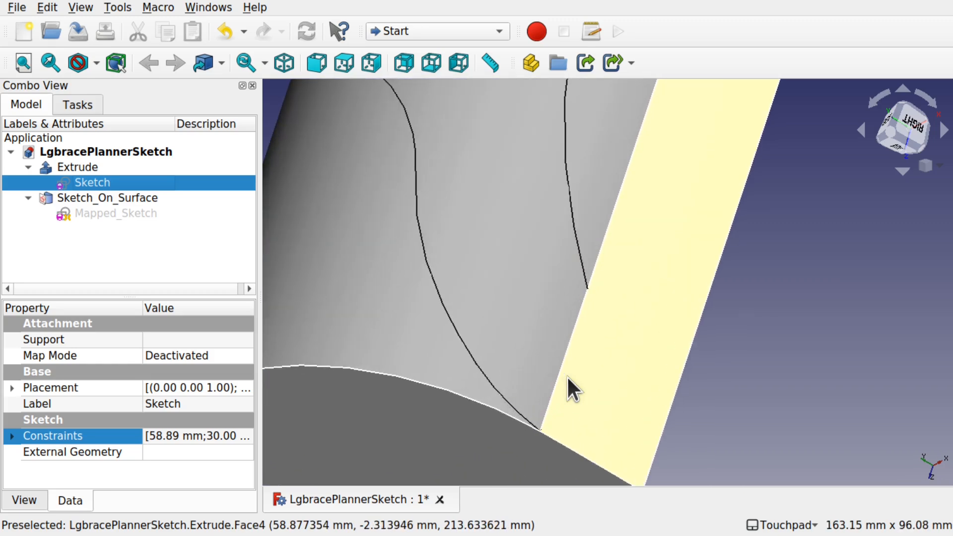
{"action": "scroll", "coordinate": [551, 385], "scroll_direction": "down", "scroll_amount": 1}
{"action": "scroll", "coordinate": [579, 338], "scroll_direction": "down", "scroll_amount": 4}
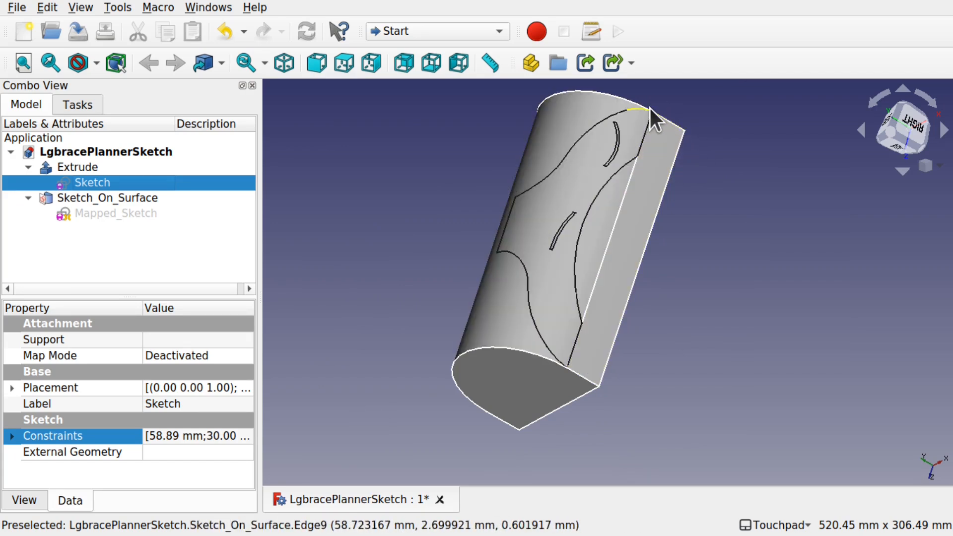
{"action": "key", "text": "alt+Tab"}
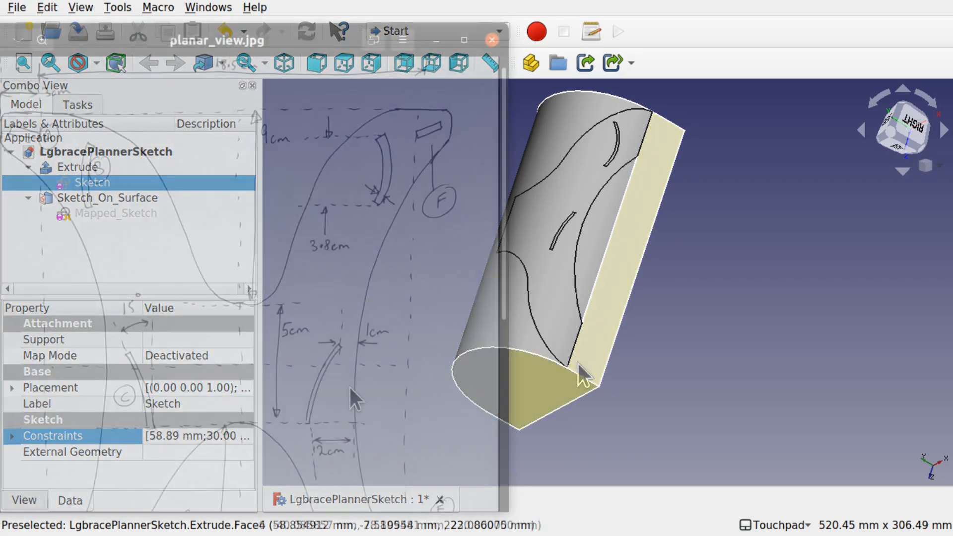
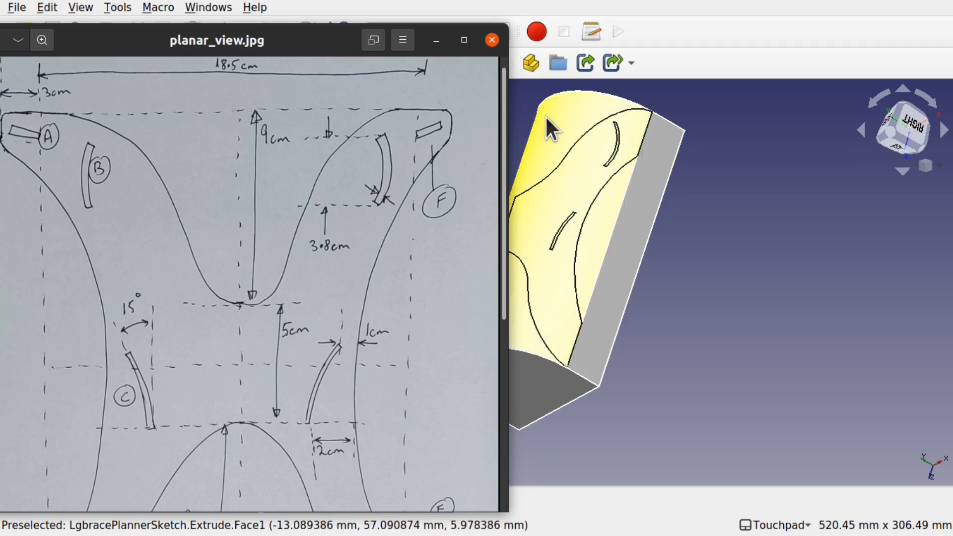
- Switch to the Curves workbench and create a second sketch mapped onto the extruded surface
{"action": "left_click", "coordinate": [658, 140]}
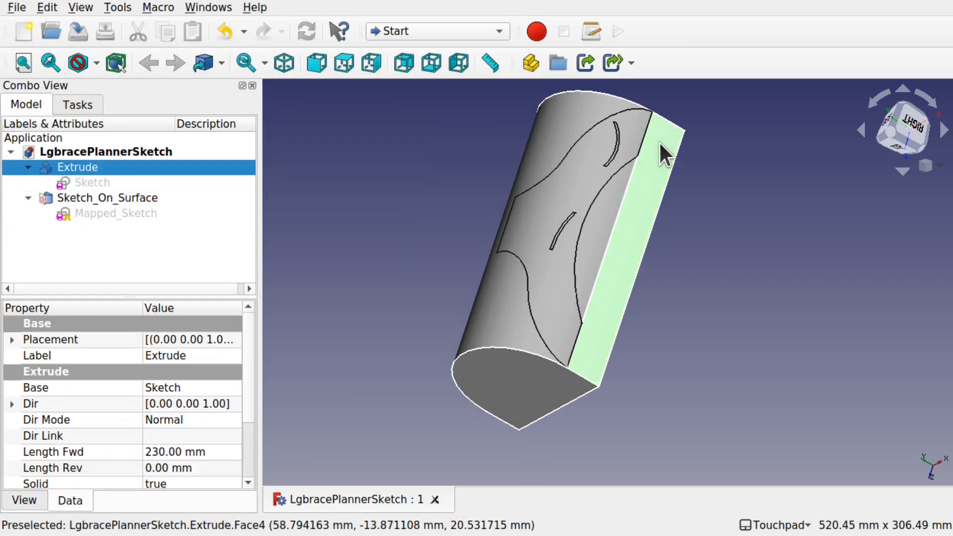
{"action": "left_click", "coordinate": [446, 30]}
{"action": "left_click", "coordinate": [423, 68]}
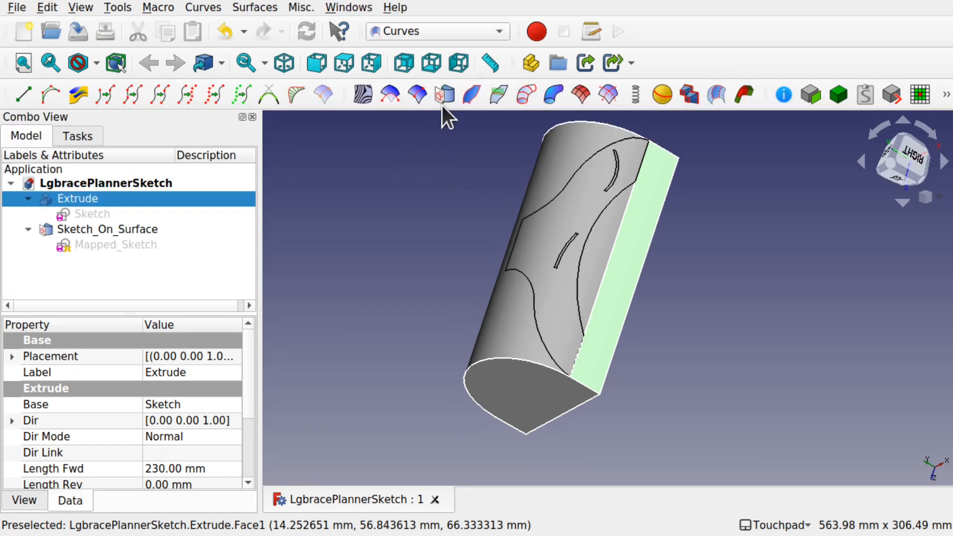
{"action": "left_click", "coordinate": [445, 94]}
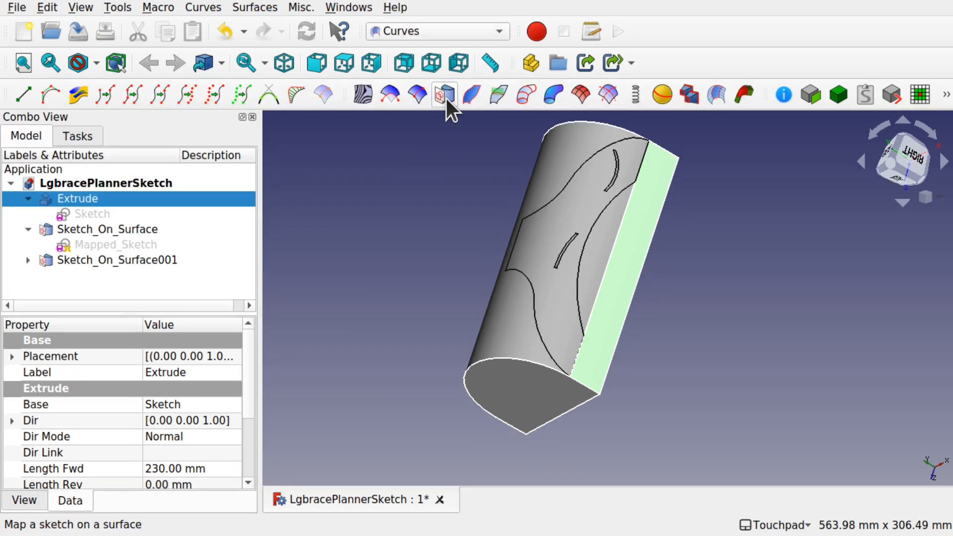
- Open the new mapped sketch for editing and set its offset distance constraint to 0 mm
{"action": "left_click", "coordinate": [23, 260]}
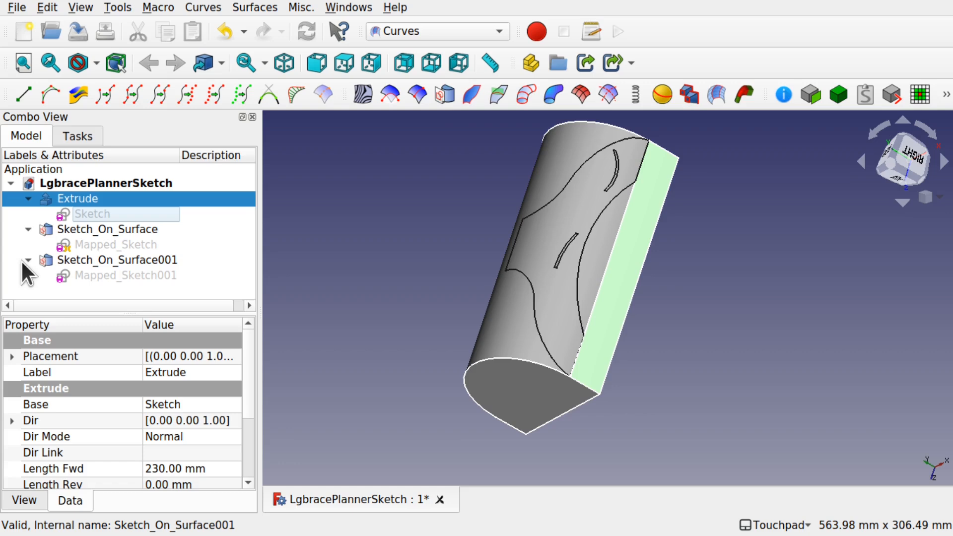
{"action": "double_click", "coordinate": [110, 275]}
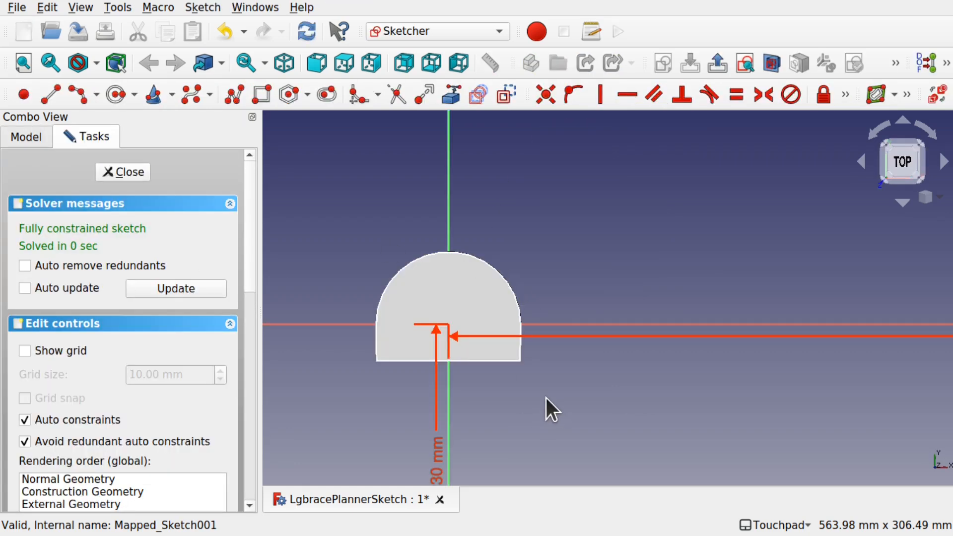
{"action": "scroll", "coordinate": [546, 398], "scroll_direction": "down", "scroll_amount": 5}
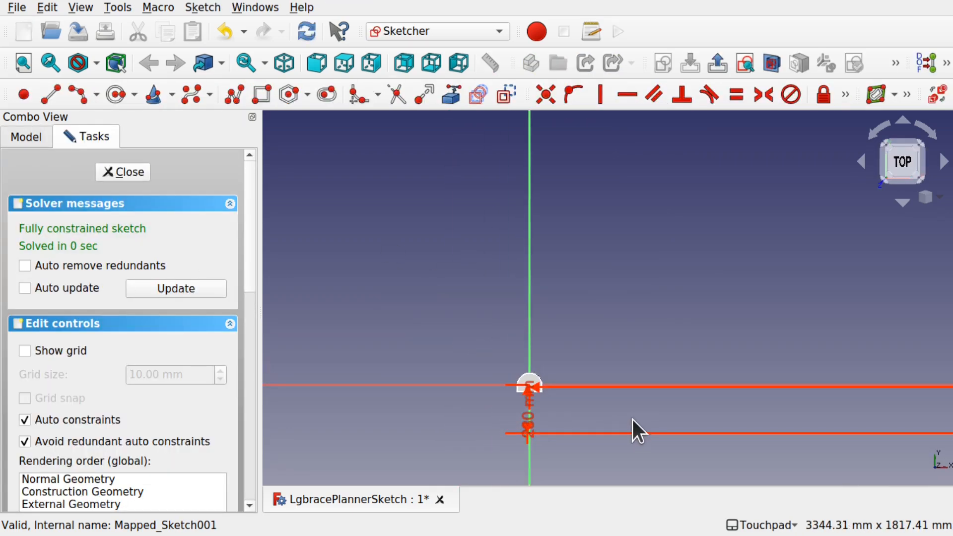
{"action": "middle_click_drag", "start_coordinate": [752, 397], "coordinate": [252, 311], "text": "shift"}
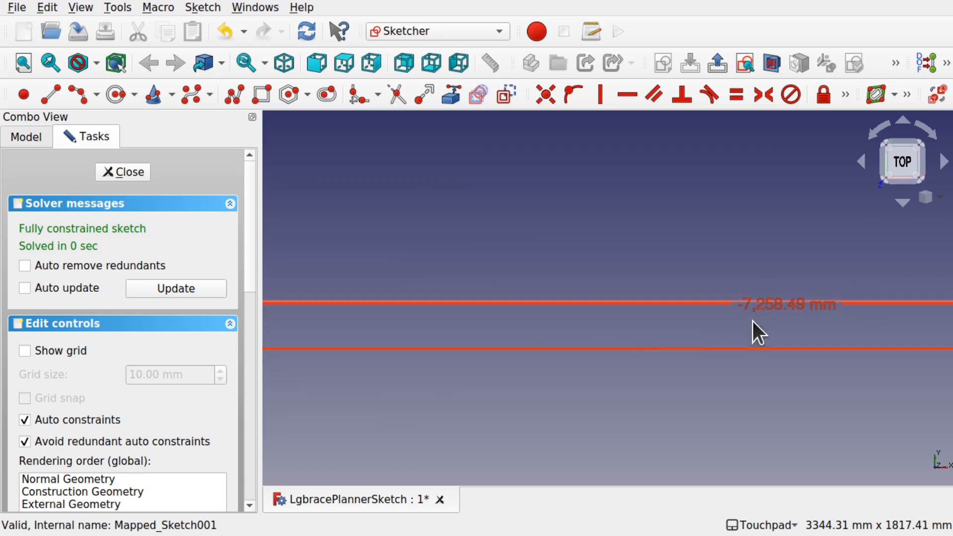
{"action": "double_click", "coordinate": [760, 304]}
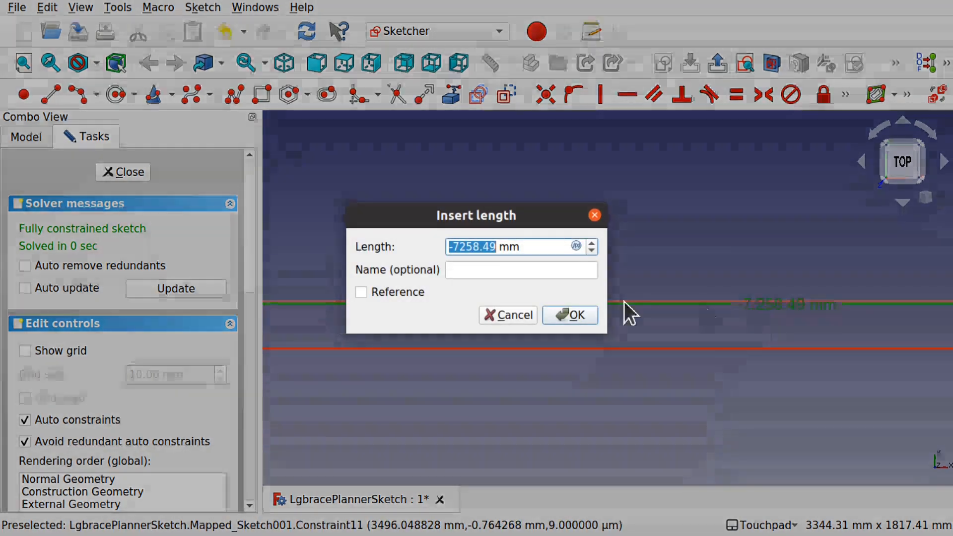
{"action": "type", "text": "0"}
{"action": "key", "text": "Return"}
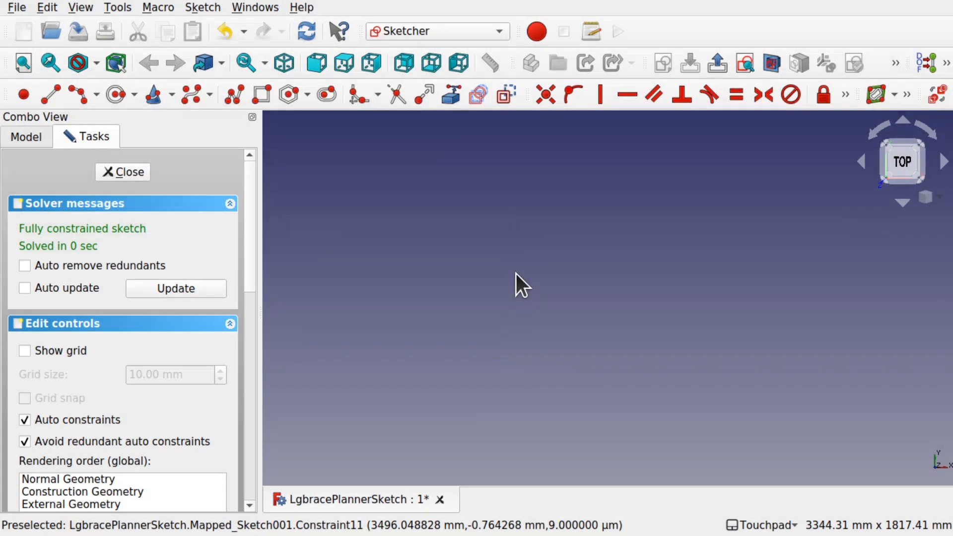
- Hide the Extrude object to expose the mapped sketch geometry
{"action": "middle_click_drag", "start_coordinate": [416, 315], "coordinate": [737, 364], "text": "shift"}
{"action": "scroll", "coordinate": [371, 384], "scroll_direction": "up", "scroll_amount": 10}
{"action": "mouse_move", "coordinate": [519, 222]}
{"action": "middle_mouse_down", "text": "shift"}
{"action": "mouse_move", "coordinate": [462, 293]}
{"action": "mouse_move", "coordinate": [469, 313]}
{"action": "middle_mouse_up", "text": "shift"}
{"action": "left_click", "coordinate": [16, 143]}
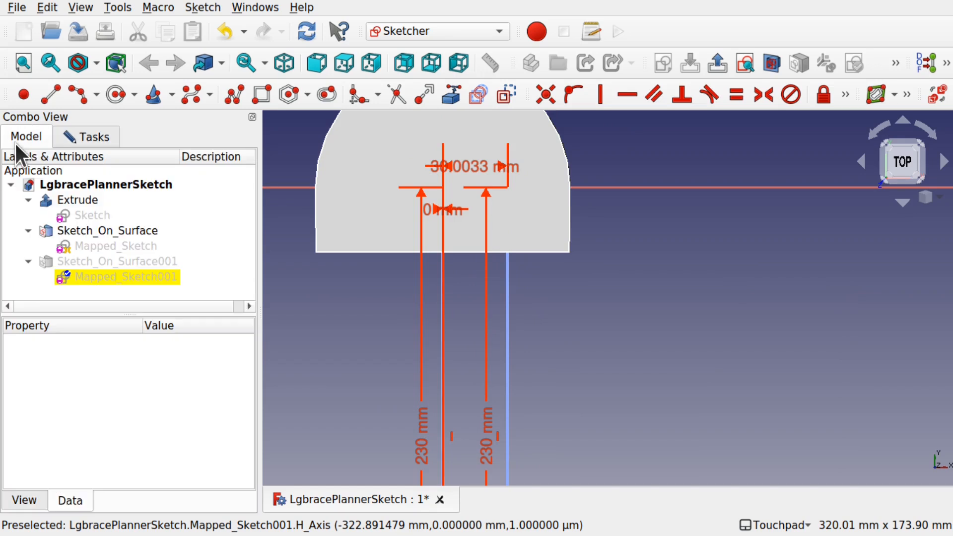
{"action": "left_click", "coordinate": [89, 201]}
{"action": "key", "text": "space"}
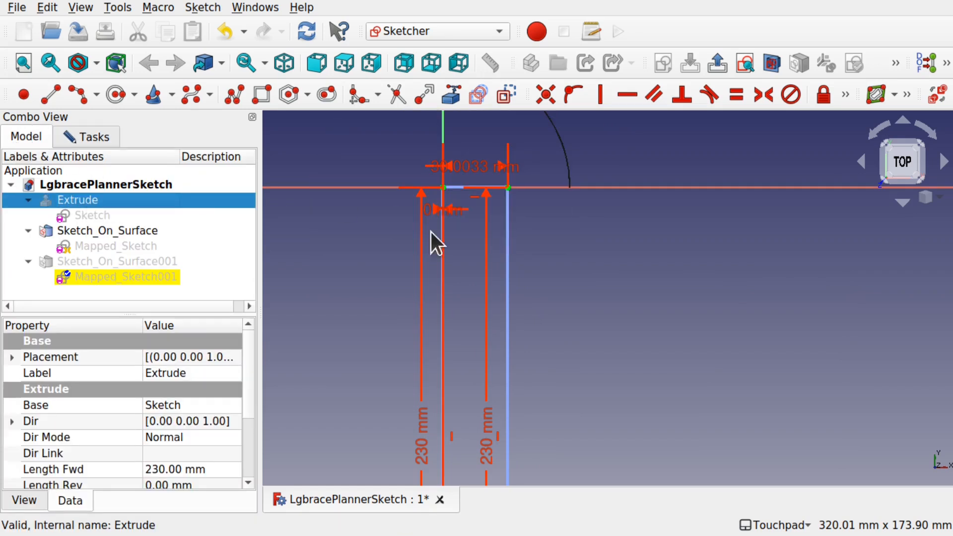
- Delete the left 230 mm length constraint and the 0 mm distance constraint
{"action": "left_click", "coordinate": [427, 428]}
{"action": "key", "text": "Delete"}
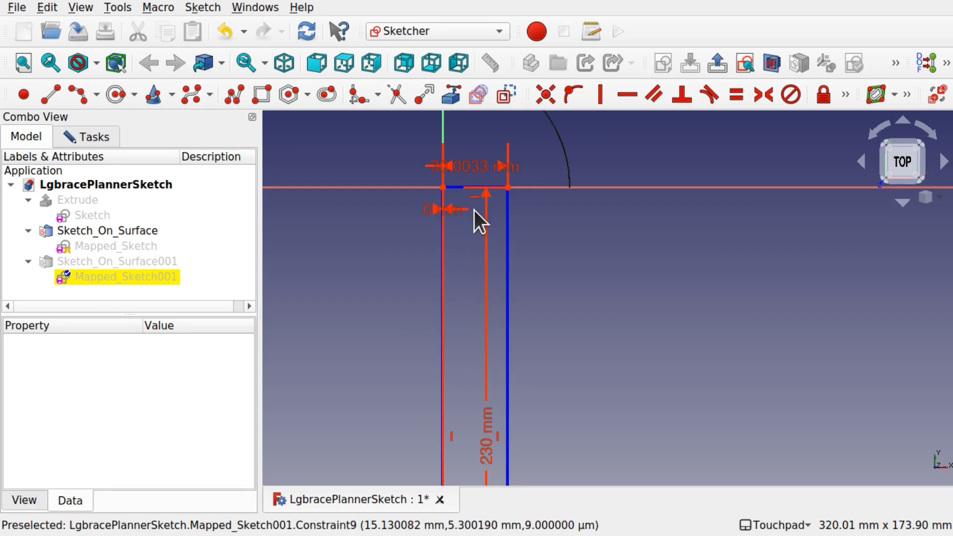
{"action": "left_click", "coordinate": [451, 212]}
{"action": "key", "text": "Delete"}
- Make the left edge's top endpoints coincident with a coincident constraint
{"action": "mouse_move", "coordinate": [463, 188]}
{"action": "left_mouse_down"}
{"action": "mouse_move", "coordinate": [493, 200]}
{"action": "mouse_move", "coordinate": [474, 215]}
{"action": "left_mouse_up"}
{"action": "left_click", "coordinate": [443, 188]}
{"action": "left_click", "coordinate": [536, 103]}
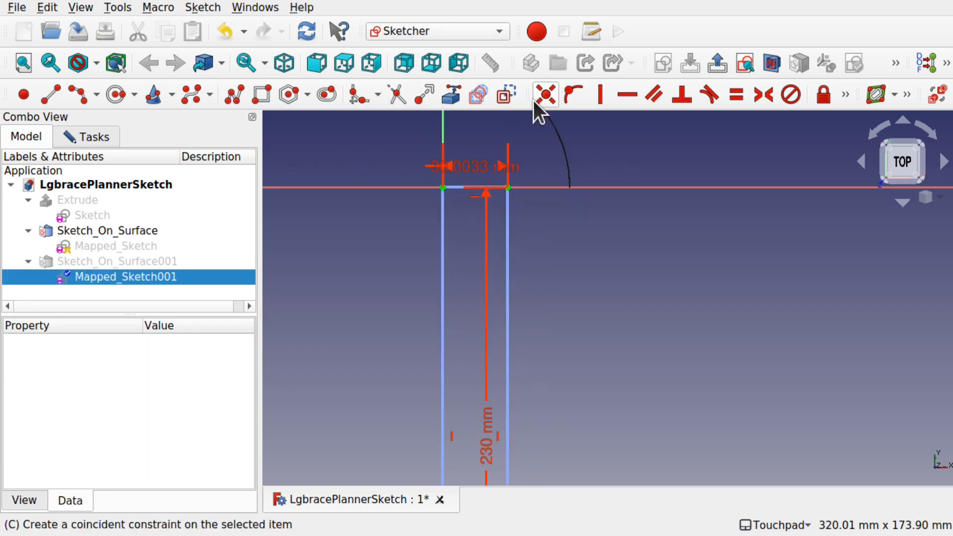
- Reposition the 30.0033 mm and 230 mm dimension labels for readability
{"action": "left_click_drag", "start_coordinate": [476, 165], "coordinate": [640, 162]}
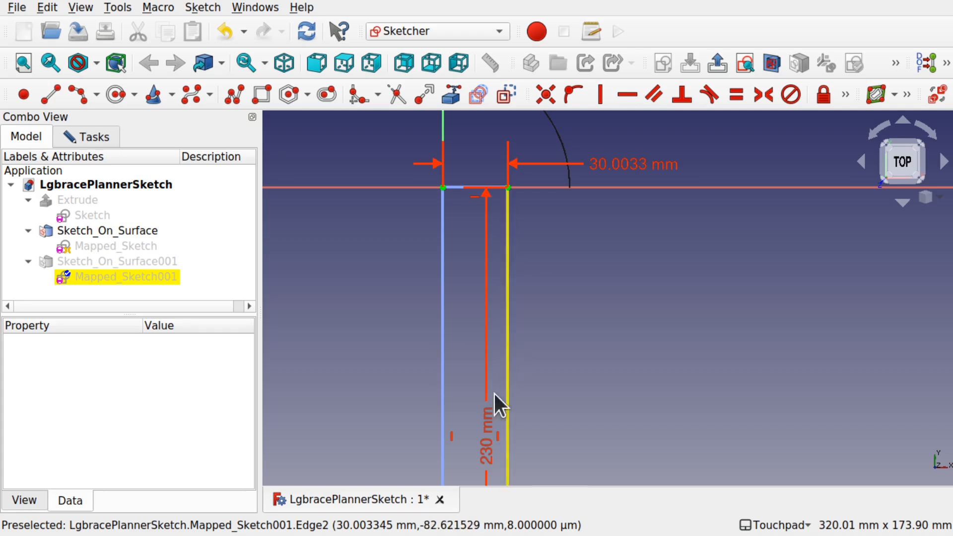
{"action": "left_click_drag", "start_coordinate": [486, 436], "coordinate": [583, 390]}
{"action": "scroll", "coordinate": [523, 312], "scroll_direction": "down", "scroll_amount": 3}
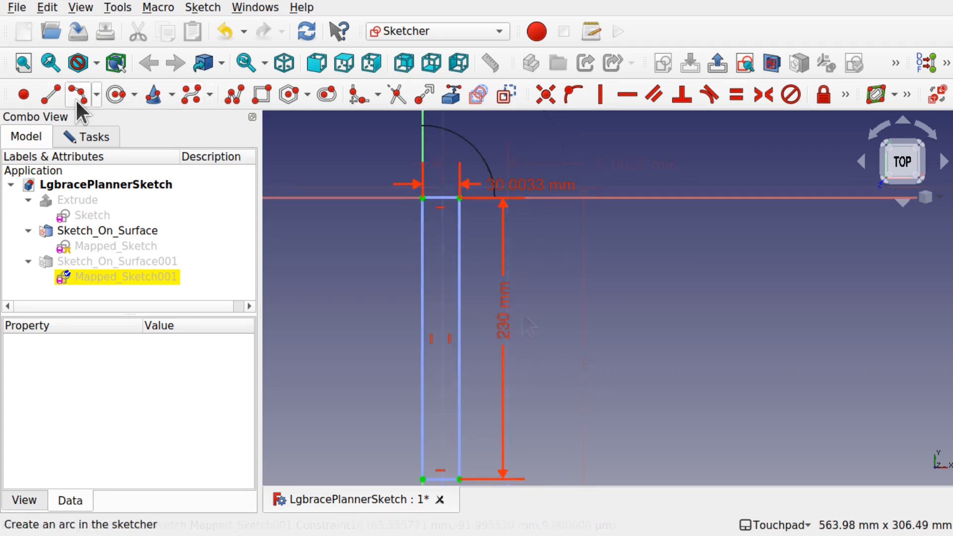
- Draw two line segments along the left edge, one down from the top corner and one up from the bottom corner
{"action": "left_click", "coordinate": [50, 93]}
{"action": "left_click", "coordinate": [423, 198]}
{"action": "left_click", "coordinate": [422, 288]}
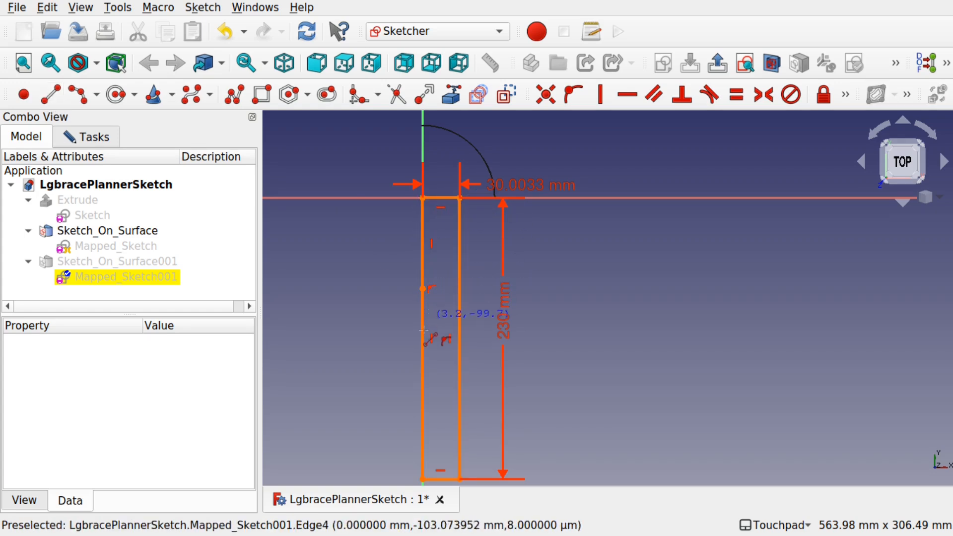
{"action": "left_click", "coordinate": [423, 477]}
{"action": "left_click", "coordinate": [423, 410]}
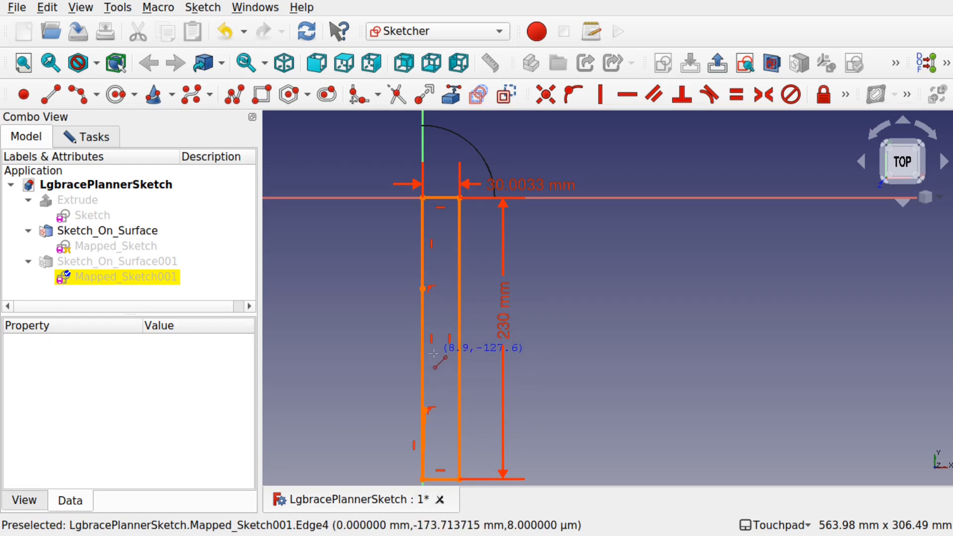
- Select and delete the redundant constraints reported by the solver
{"action": "left_click", "coordinate": [85, 137]}
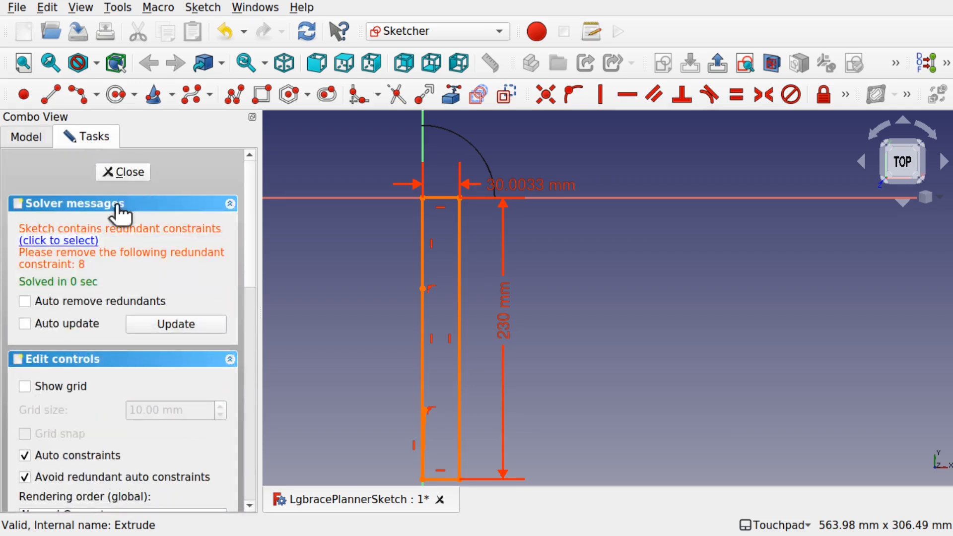
{"action": "left_click", "coordinate": [84, 240]}
{"action": "key", "text": "Delete"}
{"action": "key", "text": "Delete"}
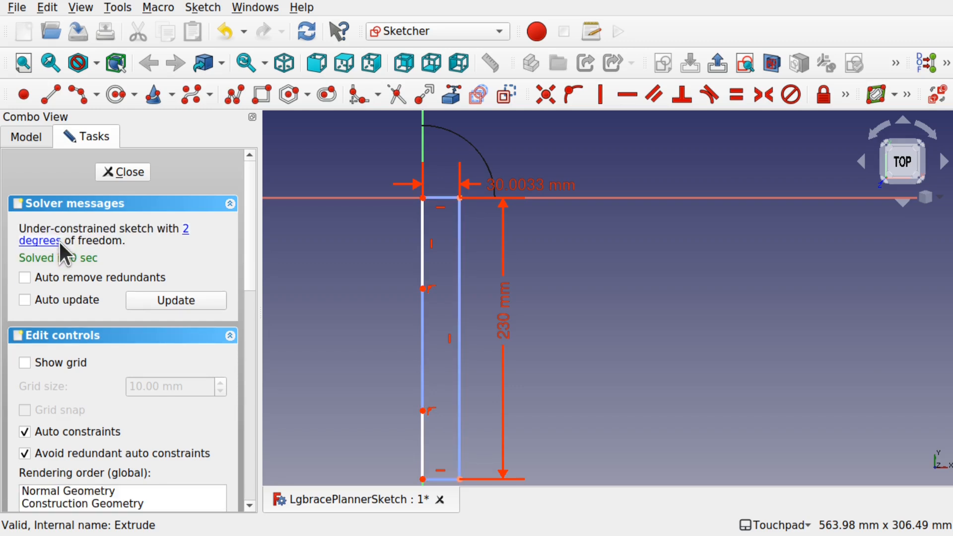
- Constrain the upper left segment's vertical length to 40 mm
{"action": "left_click", "coordinate": [424, 251]}
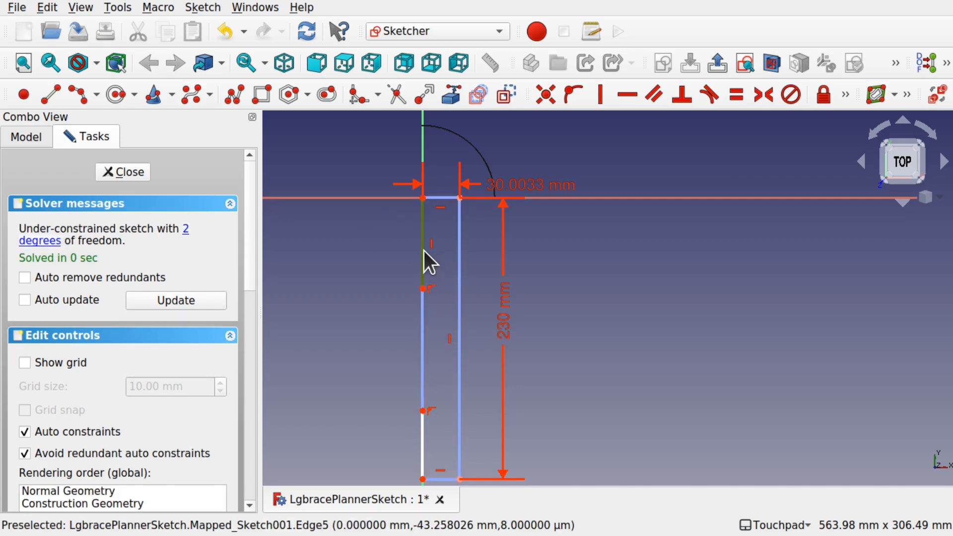
{"action": "left_click", "coordinate": [845, 93]}
{"action": "left_click", "coordinate": [571, 117]}
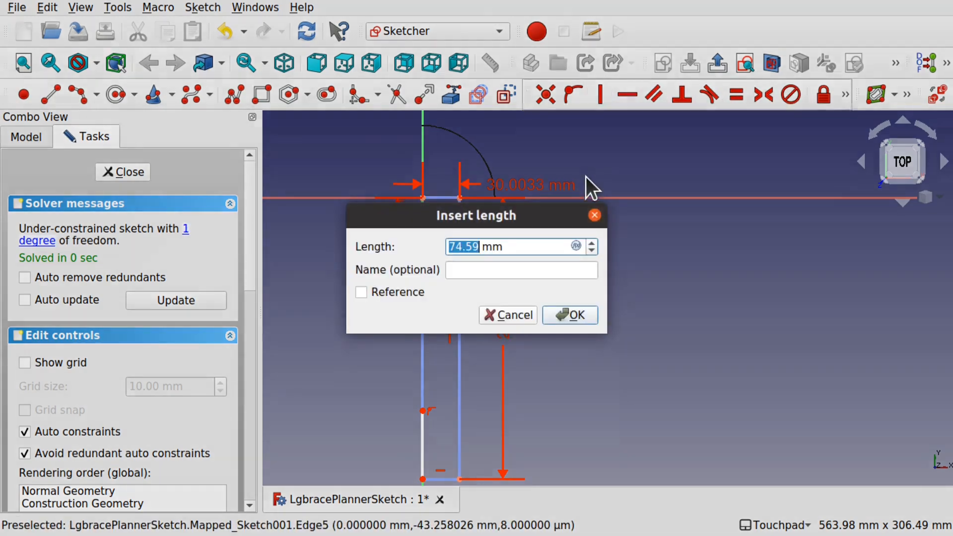
{"action": "type", "text": "40"}
{"action": "key", "text": "Return"}
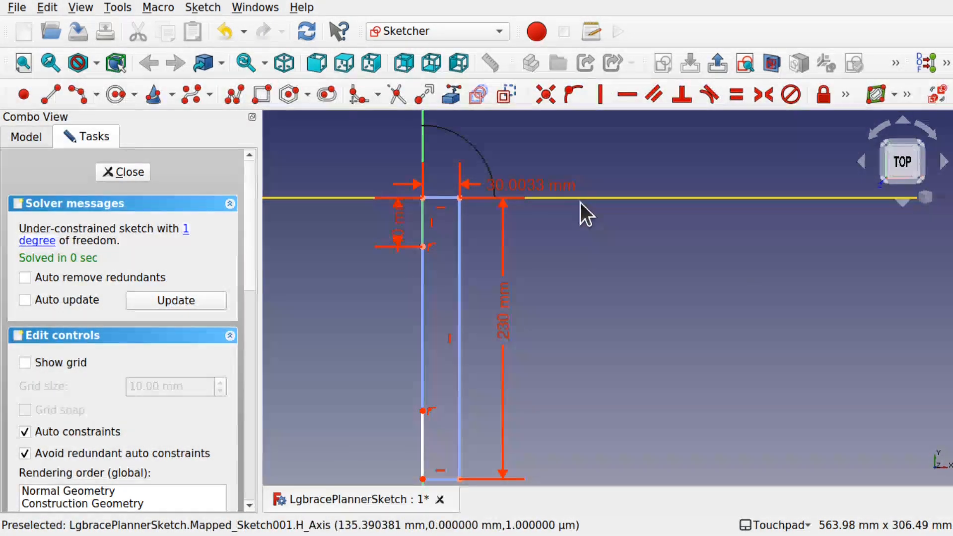
- Constrain the lower left segment's vertical length to 40 mm and close the sketch
{"action": "left_click", "coordinate": [421, 451]}
{"action": "left_click", "coordinate": [845, 97]}
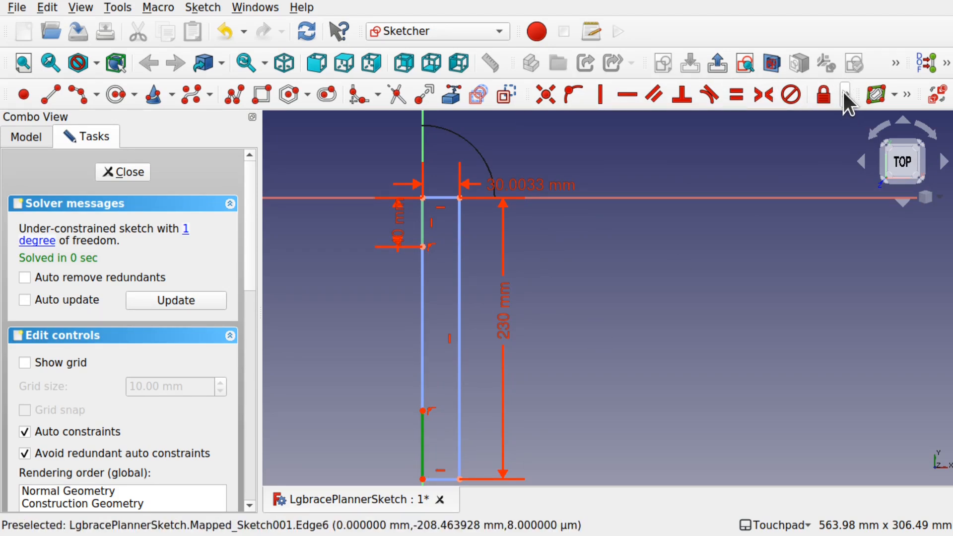
{"action": "left_click", "coordinate": [845, 96]}
{"action": "left_click", "coordinate": [576, 126]}
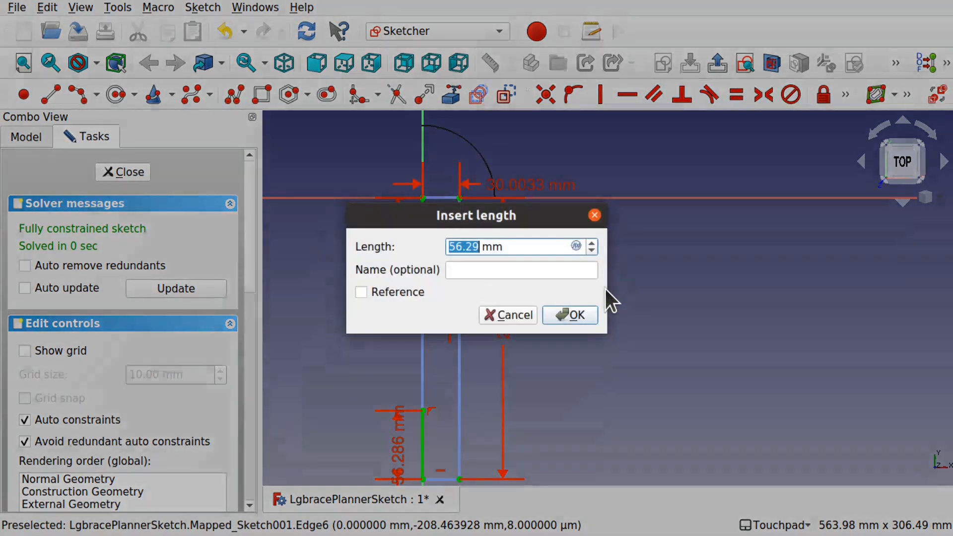
{"action": "type", "text": "40"}
{"action": "key", "text": "Return"}
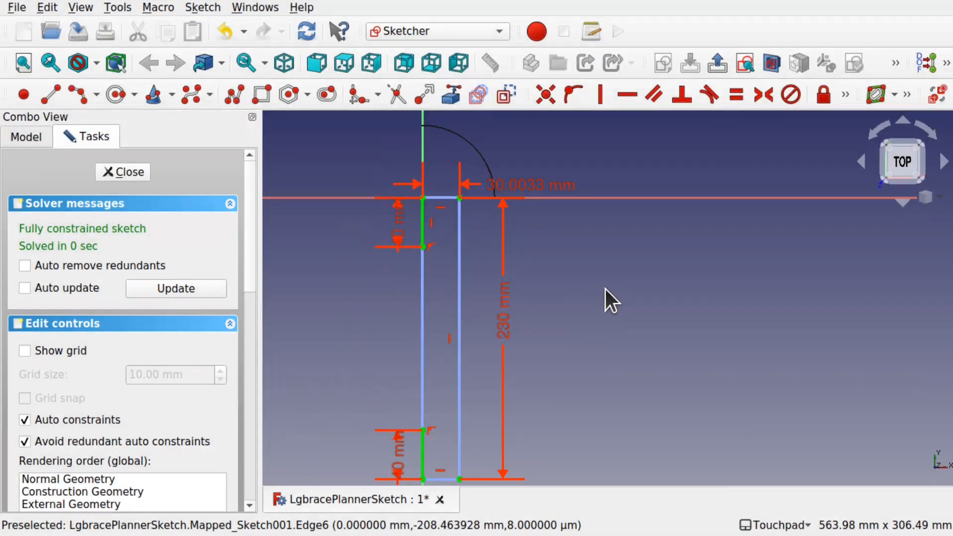
{"action": "left_click", "coordinate": [122, 171]}
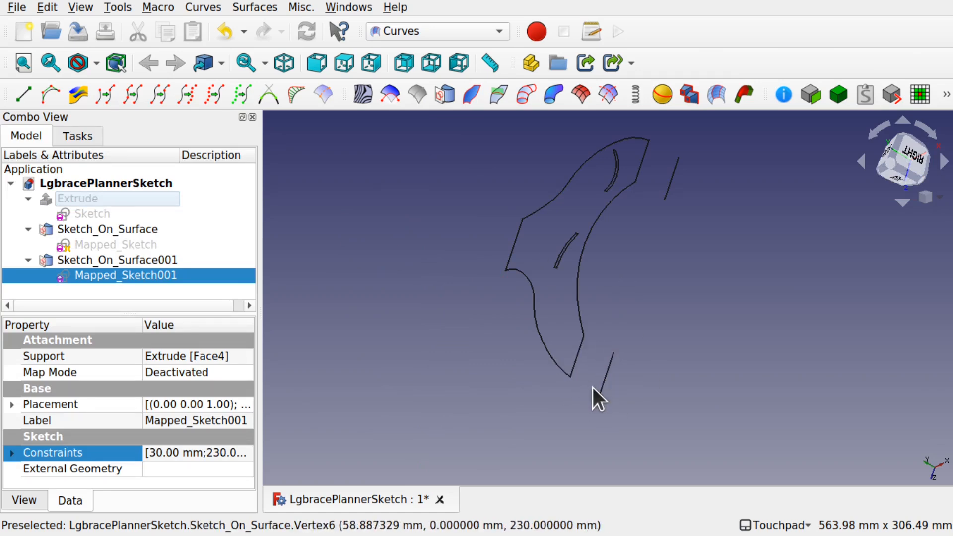
- Check the planar view image, reopen the mapped sketch and draw a short line down the right edge from its top corner
{"action": "key", "text": "alt+Tab"}
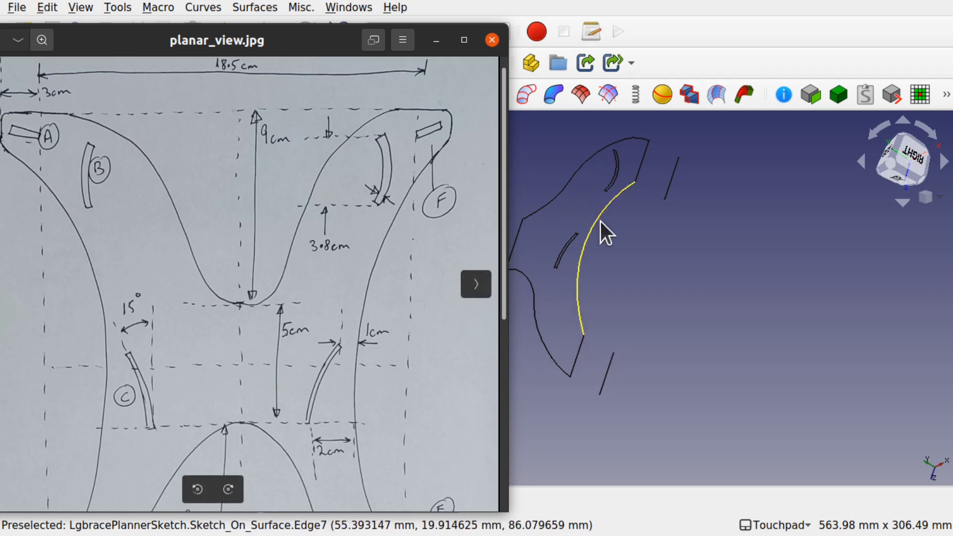
{"action": "key", "text": "alt+Tab"}
{"action": "double_click", "coordinate": [112, 275]}
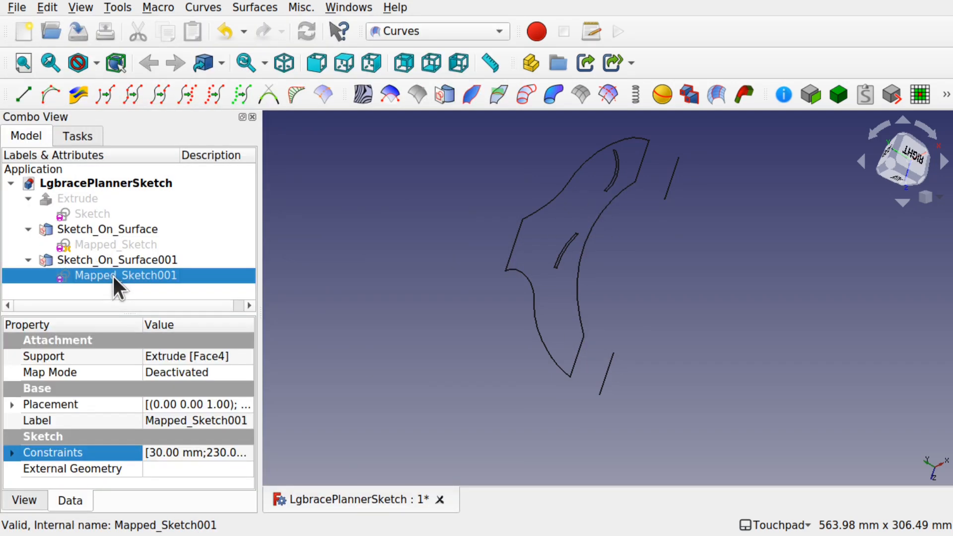
{"action": "left_click_drag", "start_coordinate": [580, 288], "coordinate": [528, 211], "text": "shift"}
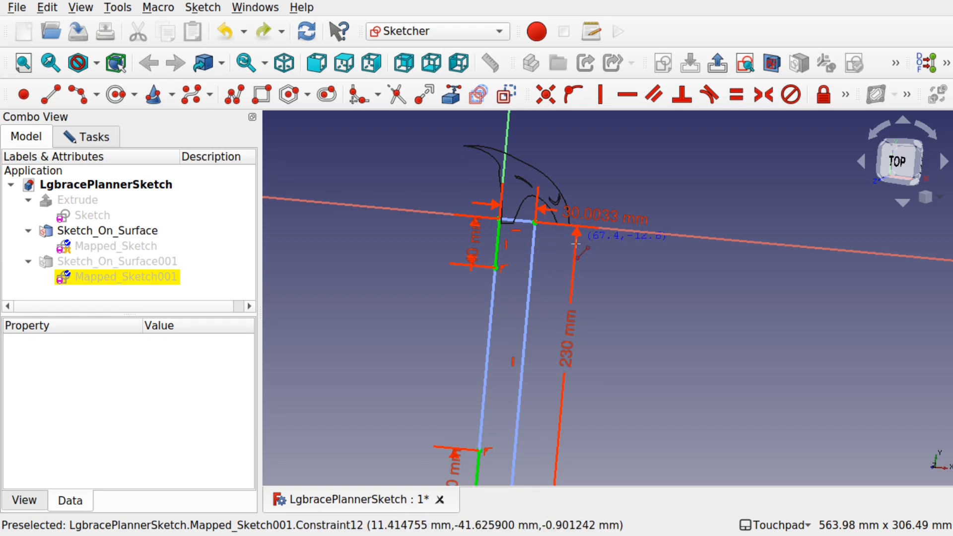
{"action": "left_click", "coordinate": [534, 223]}
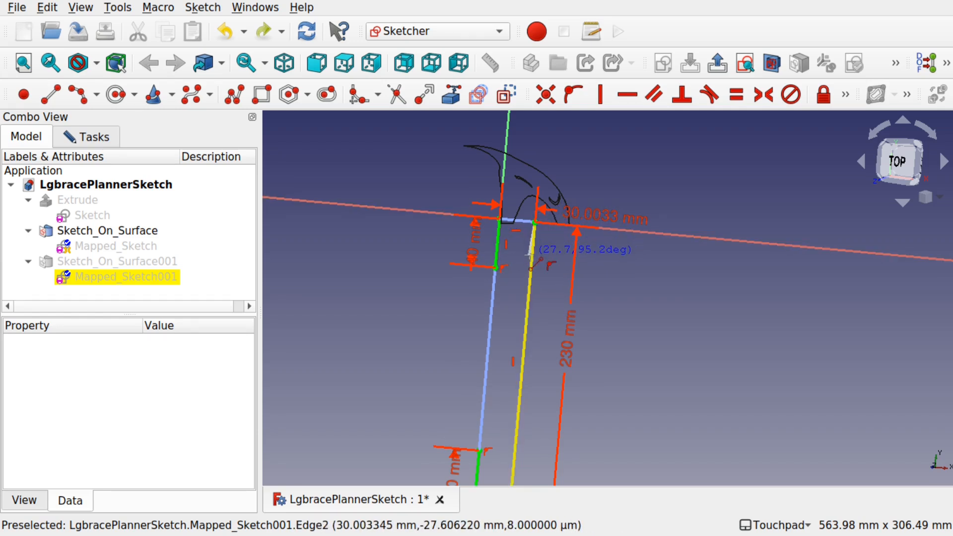
{"action": "left_click", "coordinate": [532, 255]}
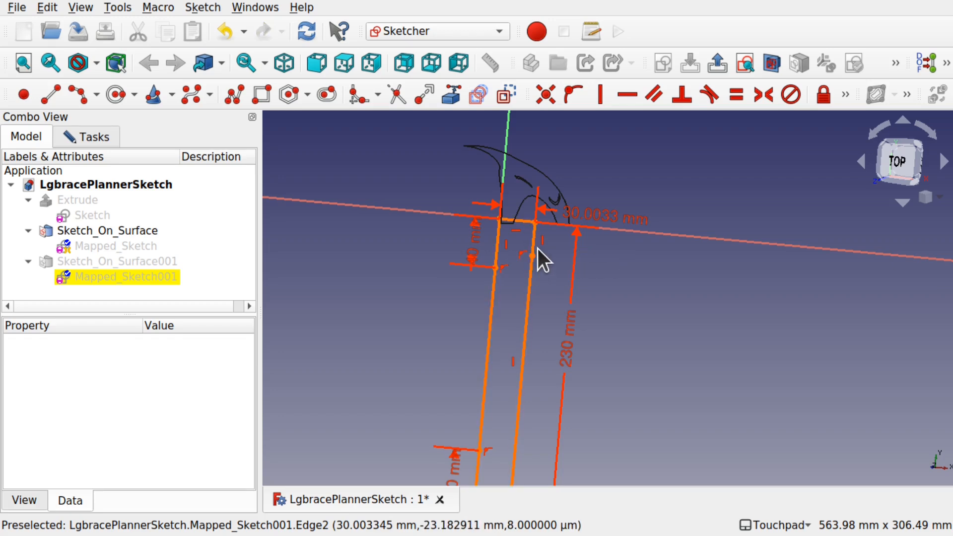
{"action": "left_click", "coordinate": [540, 292]}
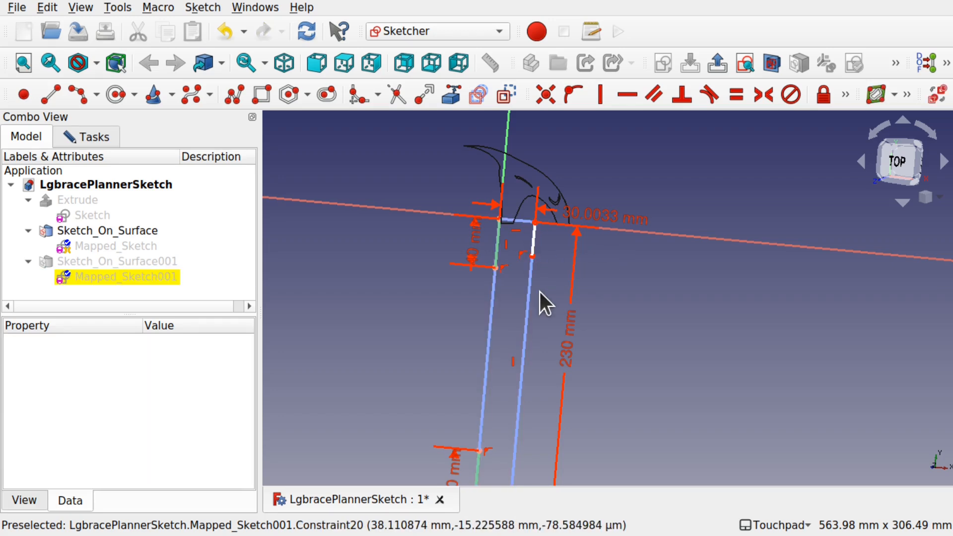
- Constrain the new right-edge segment's vertical length to 30 mm
{"action": "key", "text": "alt+Tab"}
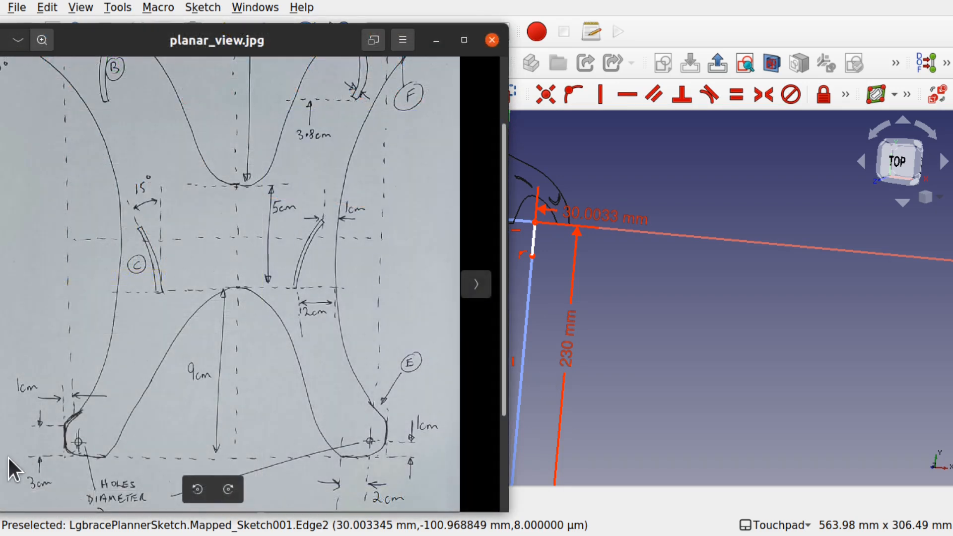
{"action": "left_click", "coordinate": [533, 246]}
{"action": "left_click", "coordinate": [845, 94]}
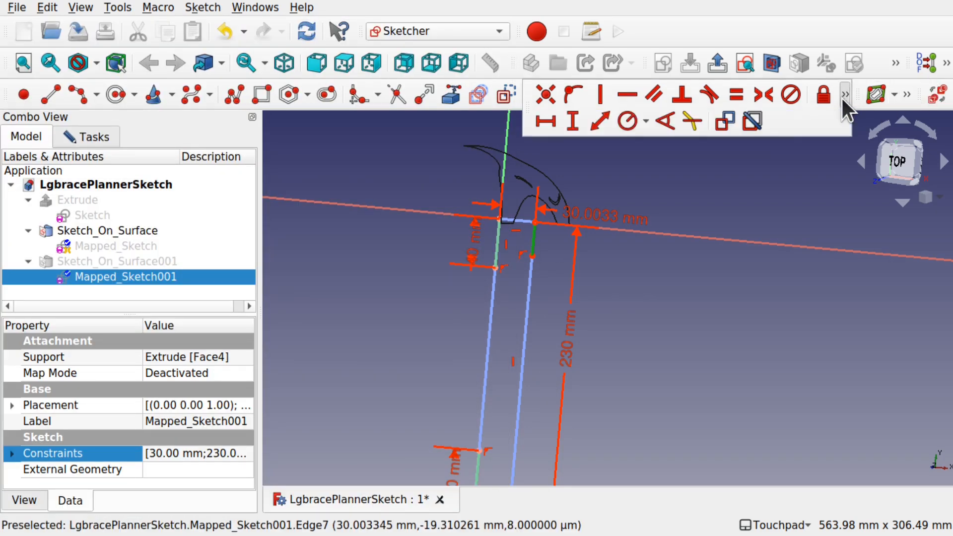
{"action": "left_click", "coordinate": [570, 117]}
{"action": "type", "text": "30"}
{"action": "key", "text": "Return"}
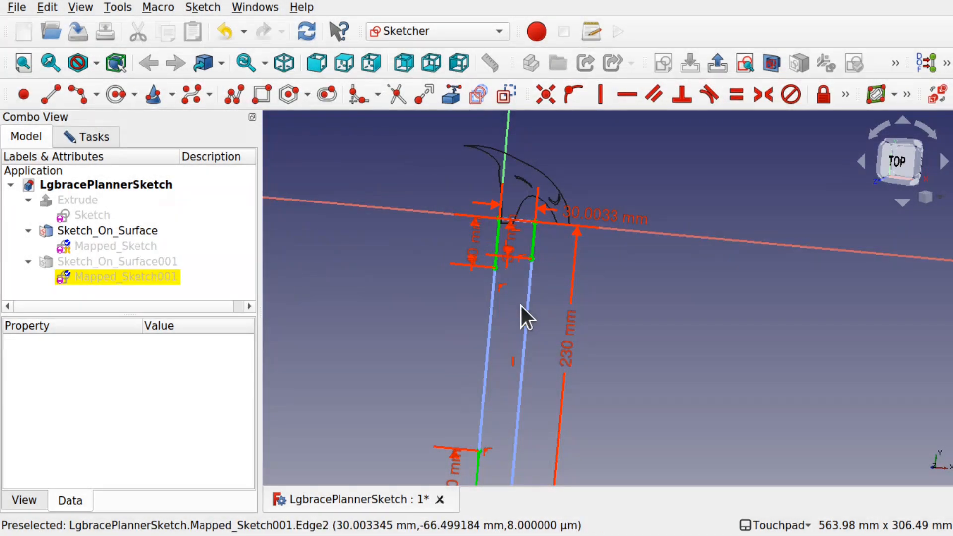
- Draw a straight line across the top joining the upper ends of the left and right edge segments
{"action": "scroll", "coordinate": [520, 222], "scroll_direction": "up", "scroll_amount": 5}
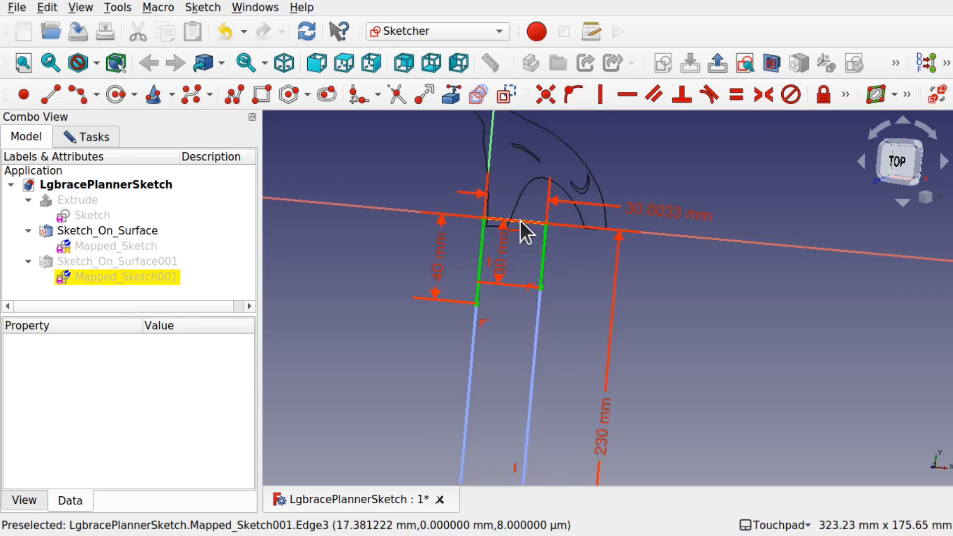
{"action": "scroll", "coordinate": [520, 221], "scroll_direction": "down", "scroll_amount": 2}
{"action": "left_click", "coordinate": [78, 94]}
{"action": "left_click", "coordinate": [469, 216]}
{"action": "left_click", "coordinate": [556, 226]}
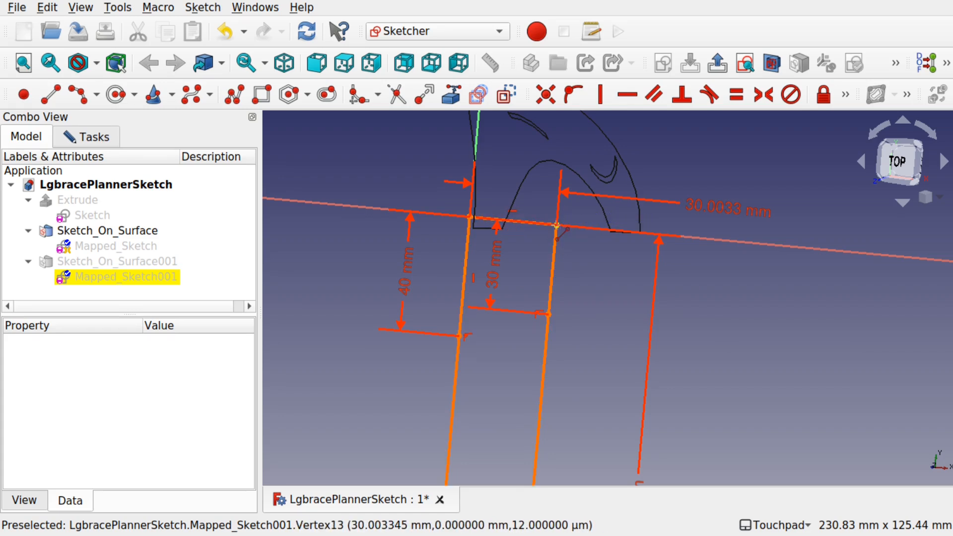
{"action": "key", "text": "Escape"}
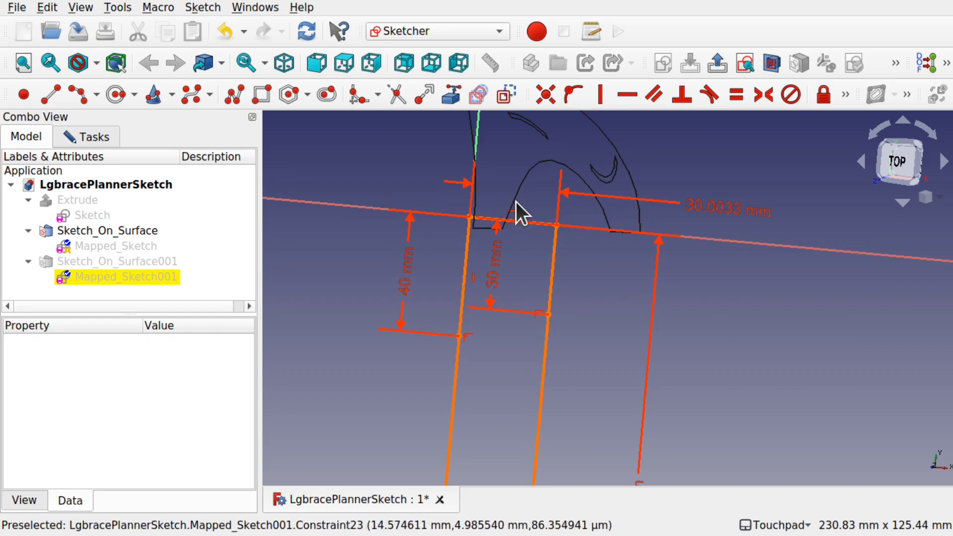
- Draw an arc connecting the lower ends of the left 40 mm and right 30 mm segments
{"action": "left_click", "coordinate": [512, 210]}
{"action": "left_click", "coordinate": [528, 213]}
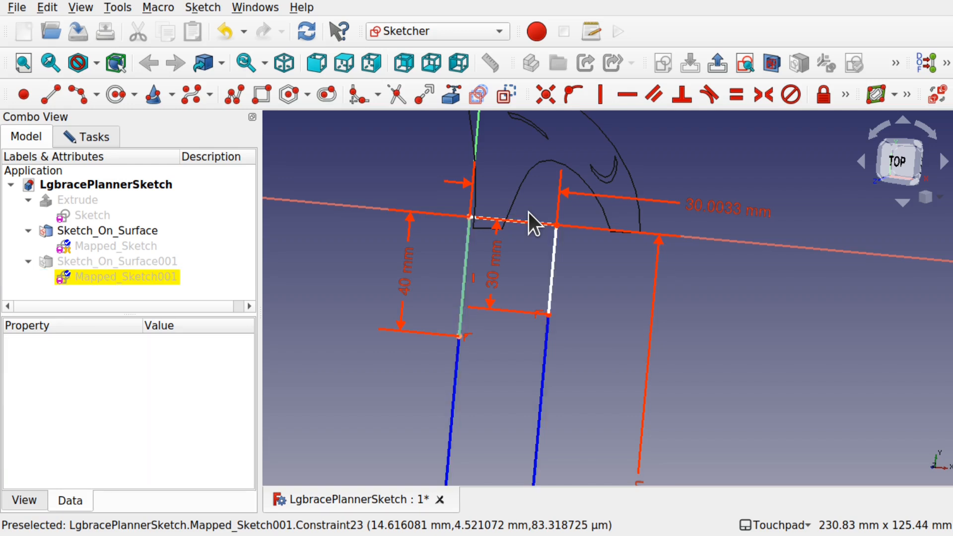
{"action": "left_click", "coordinate": [72, 94]}
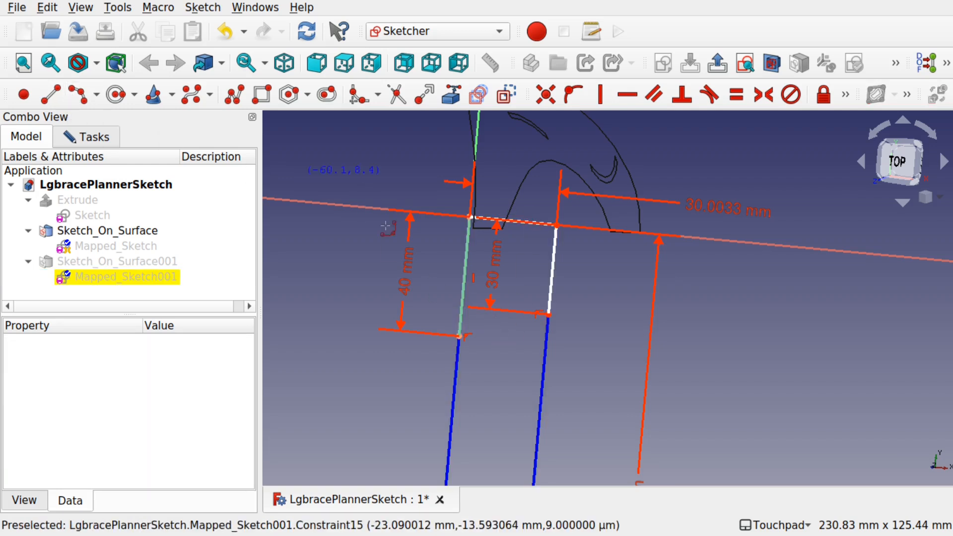
{"action": "left_click", "coordinate": [502, 325]}
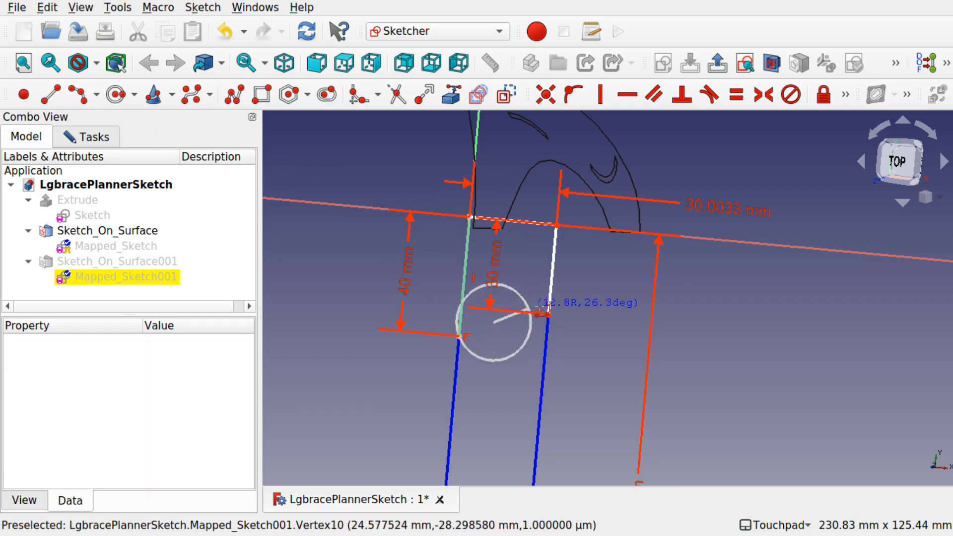
{"action": "left_click", "coordinate": [548, 314]}
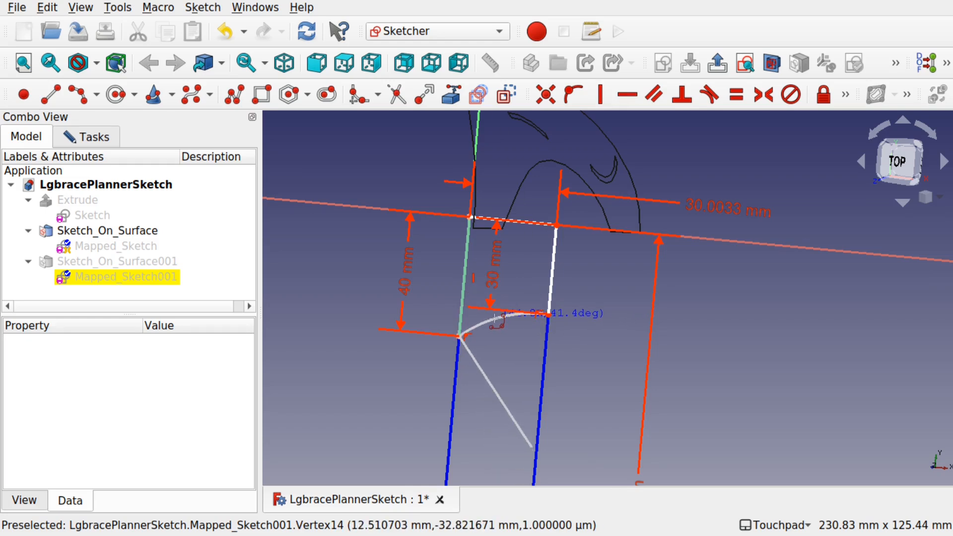
{"action": "left_click", "coordinate": [496, 327]}
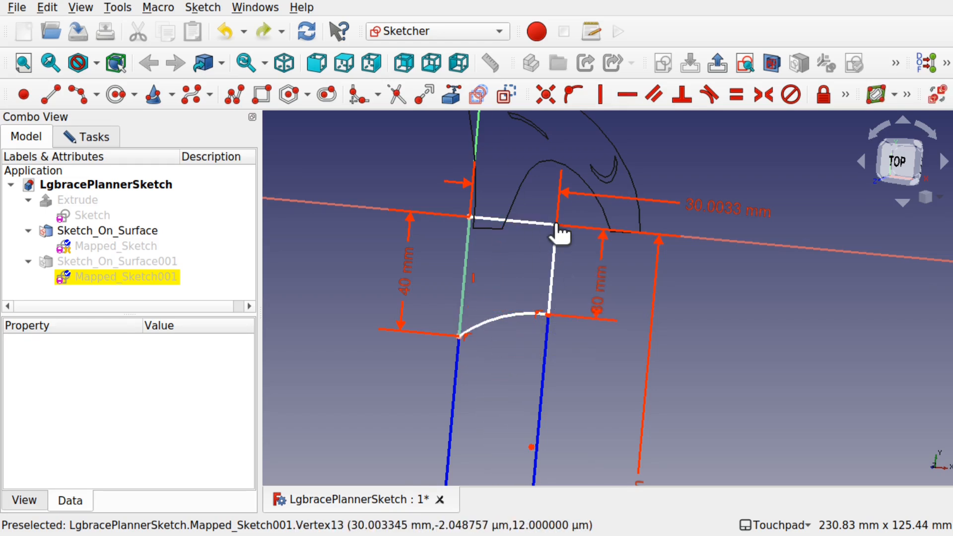
- Constrain the top-right corner point to lie on the sketch's horizontal axis
{"action": "left_click", "coordinate": [557, 225]}
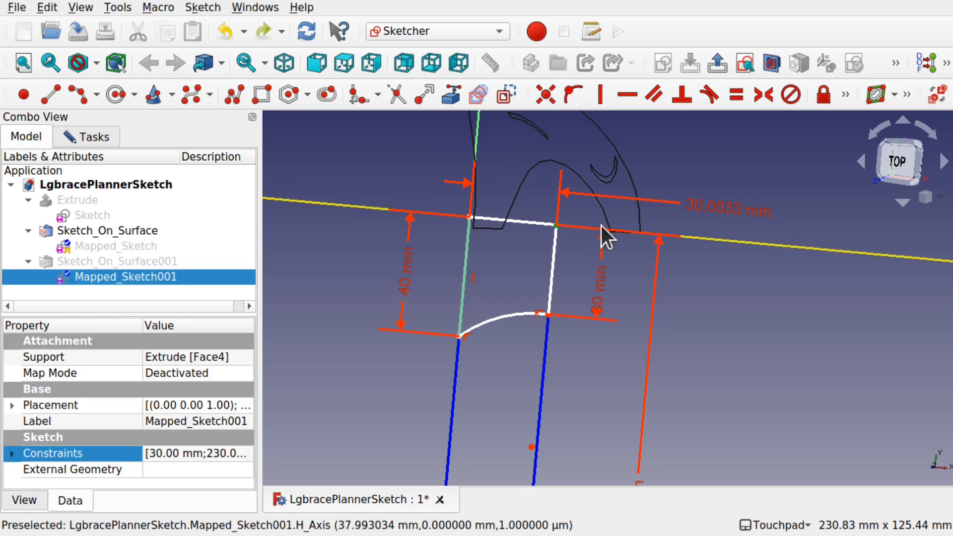
{"action": "left_click", "coordinate": [700, 238]}
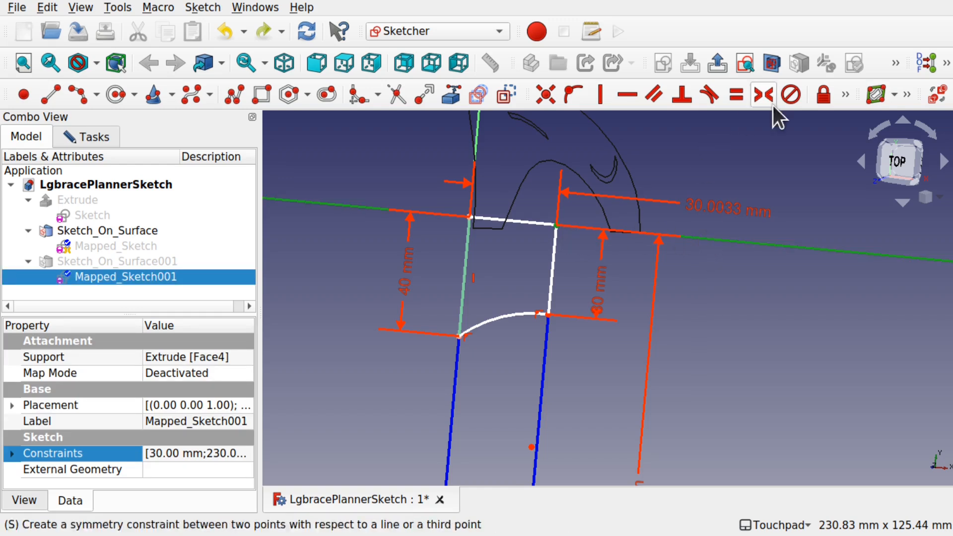
{"action": "left_click", "coordinate": [572, 92]}
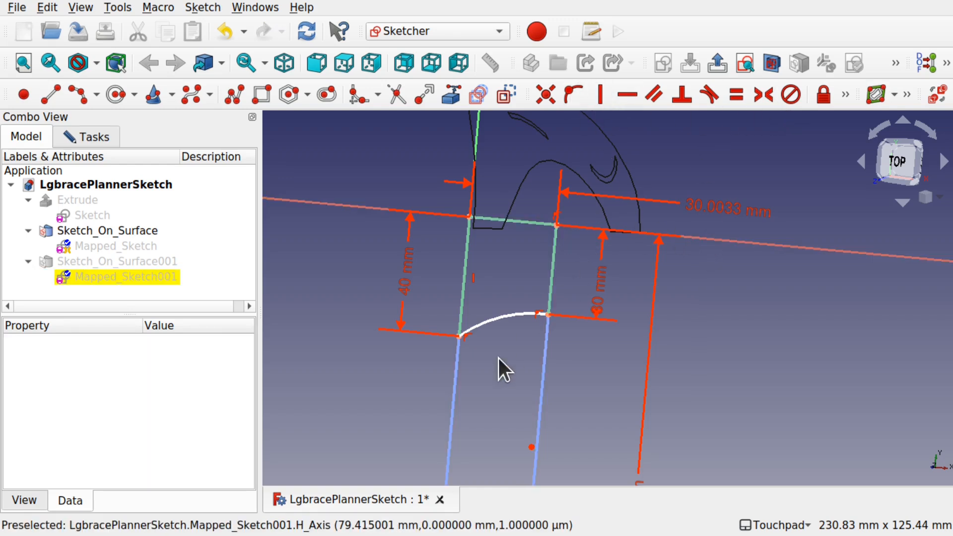
- Set the connecting arc's radius to 45 mm and close the sketch
{"action": "left_click", "coordinate": [499, 316]}
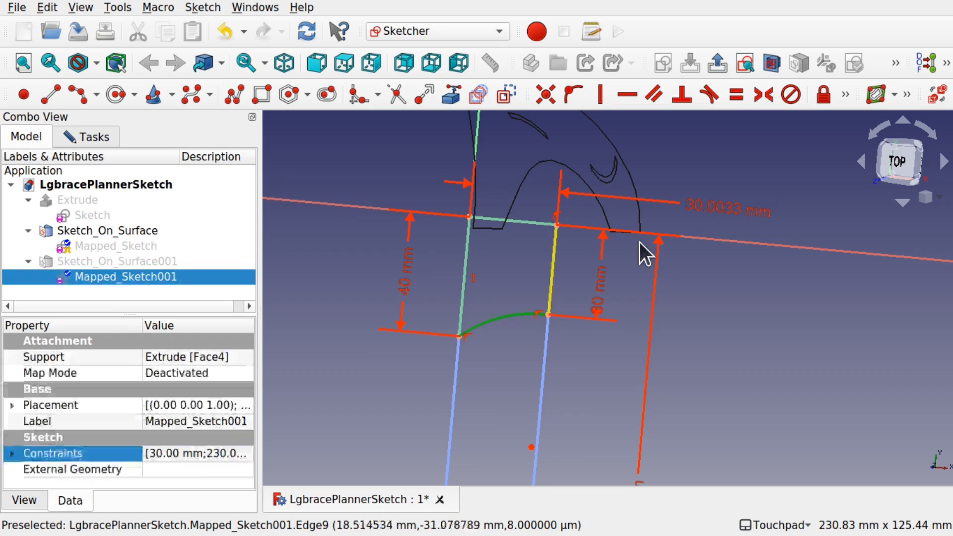
{"action": "left_click", "coordinate": [841, 94]}
{"action": "left_click", "coordinate": [629, 124]}
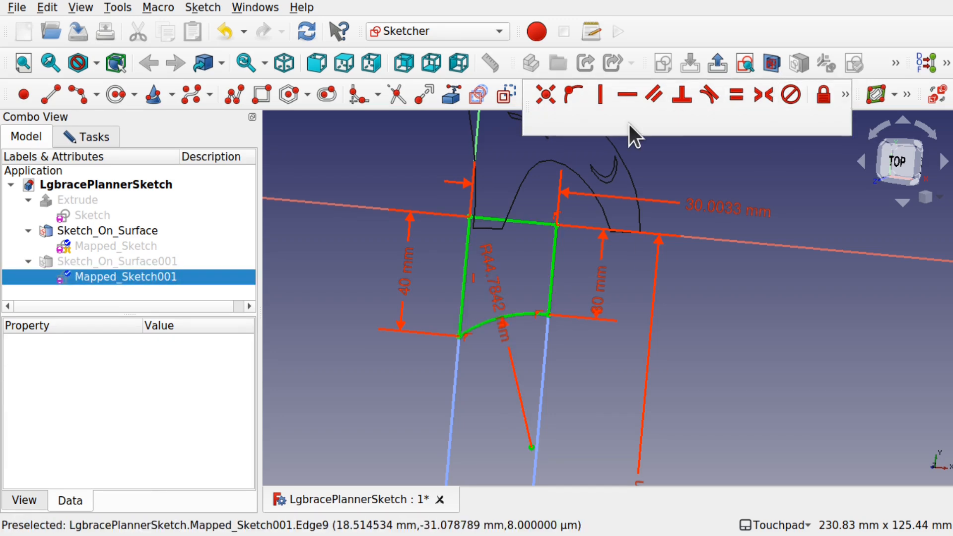
{"action": "type", "text": "45"}
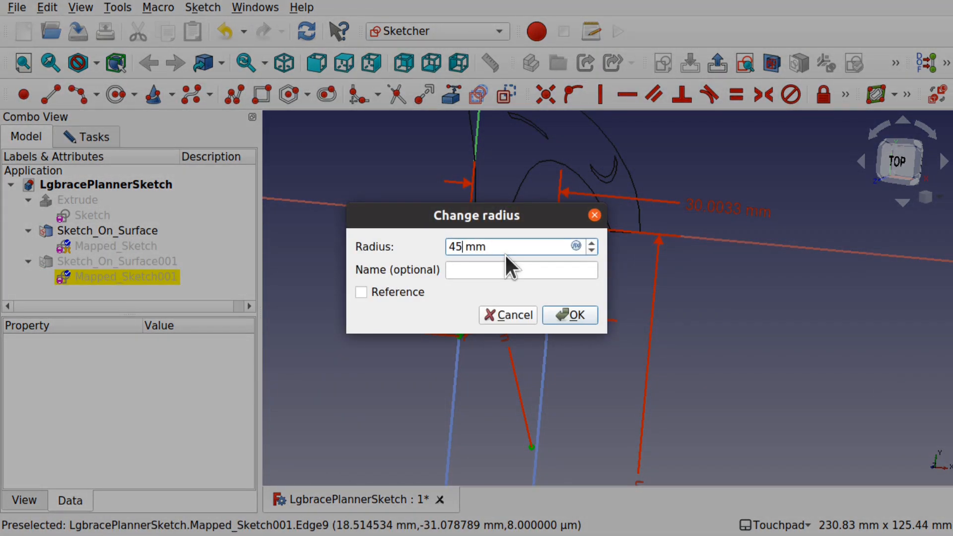
{"action": "left_click", "coordinate": [577, 310]}
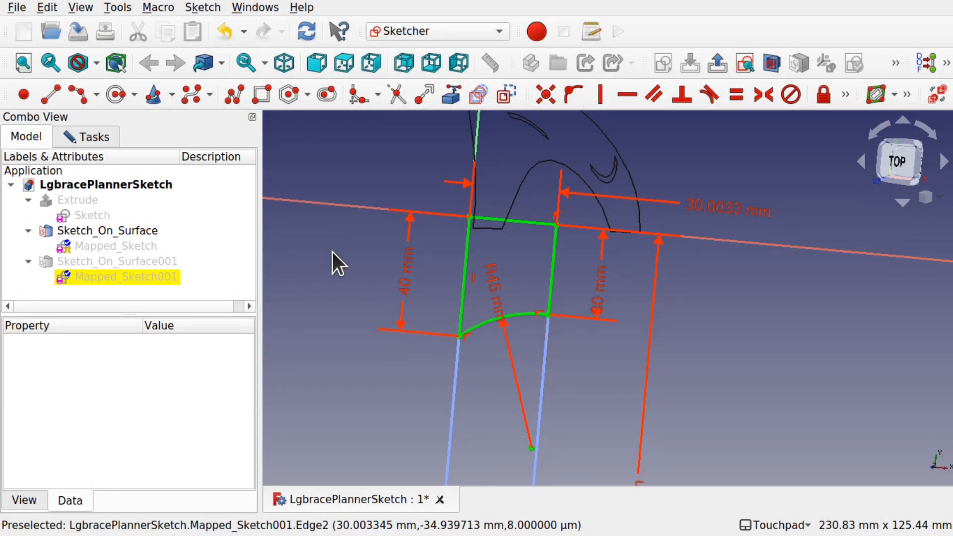
{"action": "scroll", "coordinate": [495, 349], "scroll_direction": "down", "scroll_amount": 3}
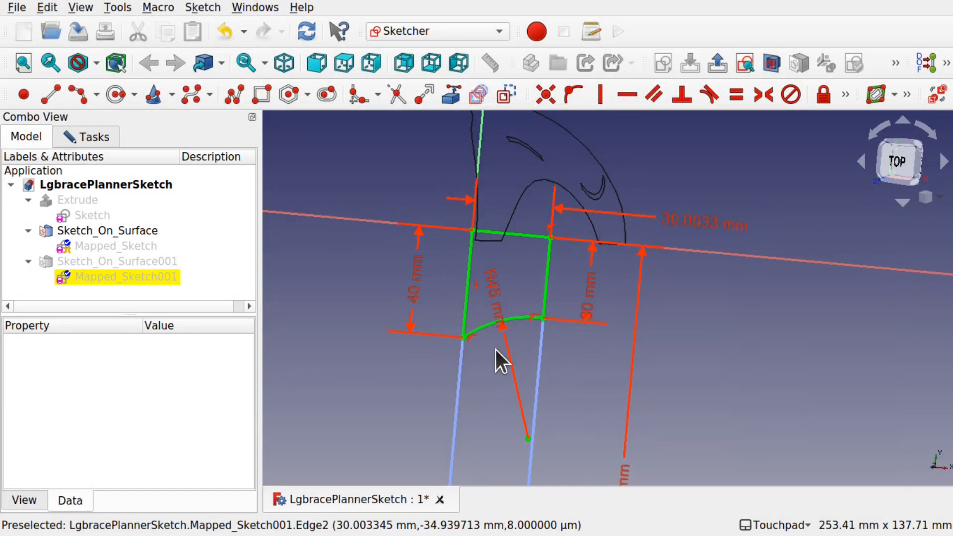
{"action": "left_click", "coordinate": [67, 133]}
{"action": "left_click", "coordinate": [164, 170]}
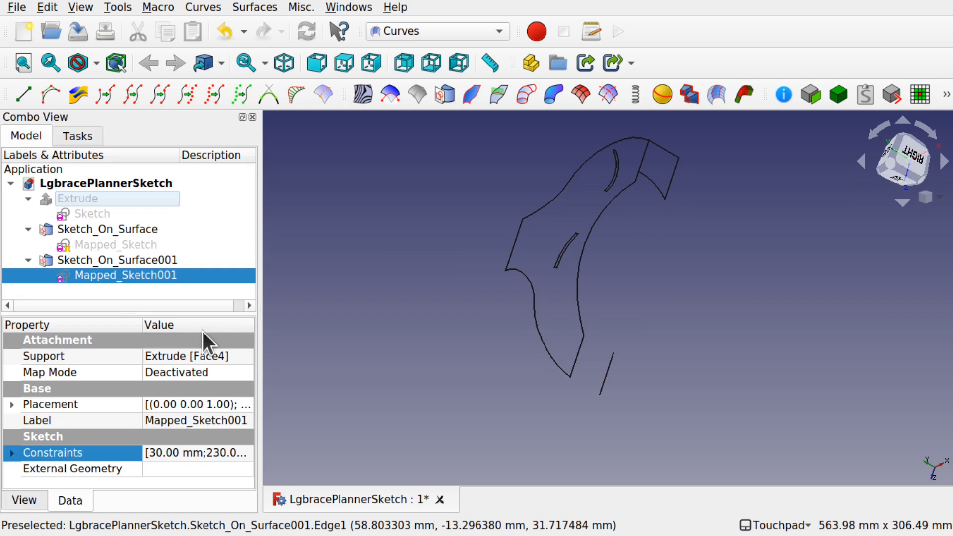
- Set Reverse U of Sketch_On_Surface001 to true to flip the mapped outline
{"action": "left_click", "coordinate": [124, 258]}
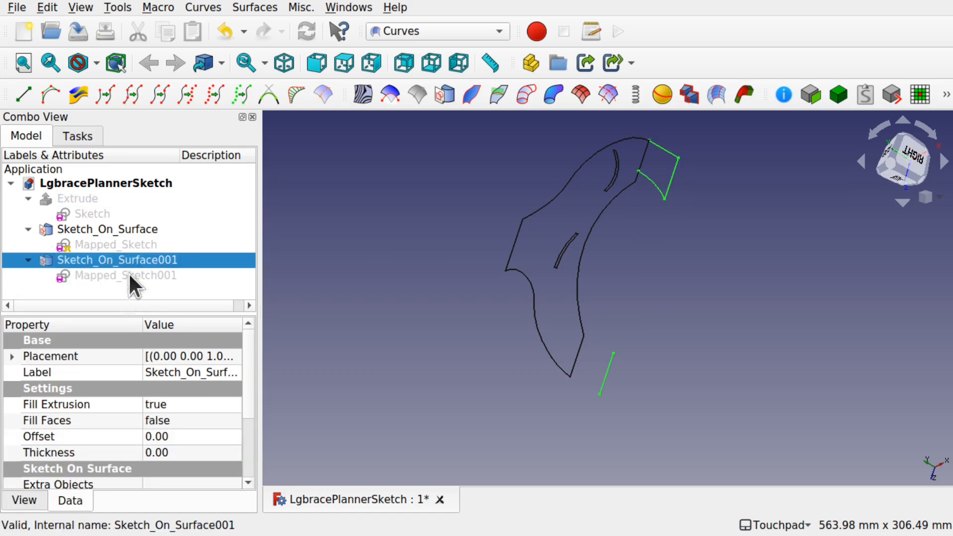
{"action": "scroll", "coordinate": [251, 445], "scroll_direction": "down", "scroll_amount": 2}
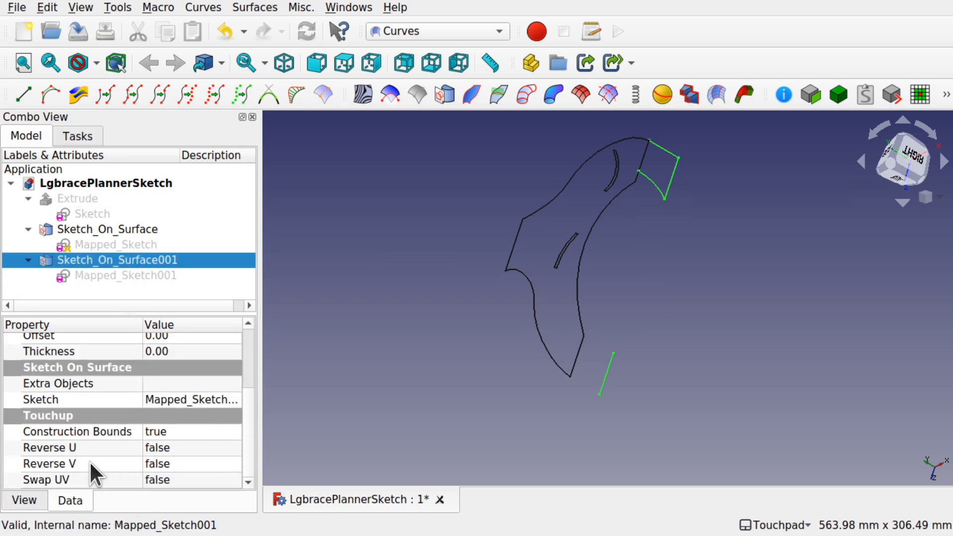
{"action": "left_click", "coordinate": [183, 442]}
{"action": "left_click", "coordinate": [184, 443]}
{"action": "left_click", "coordinate": [181, 467]}
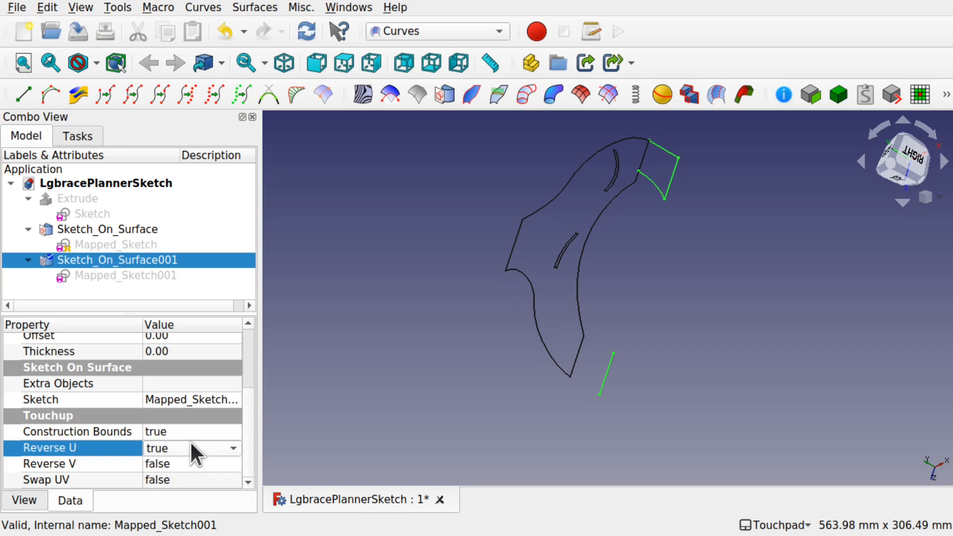
{"action": "left_click", "coordinate": [197, 427]}
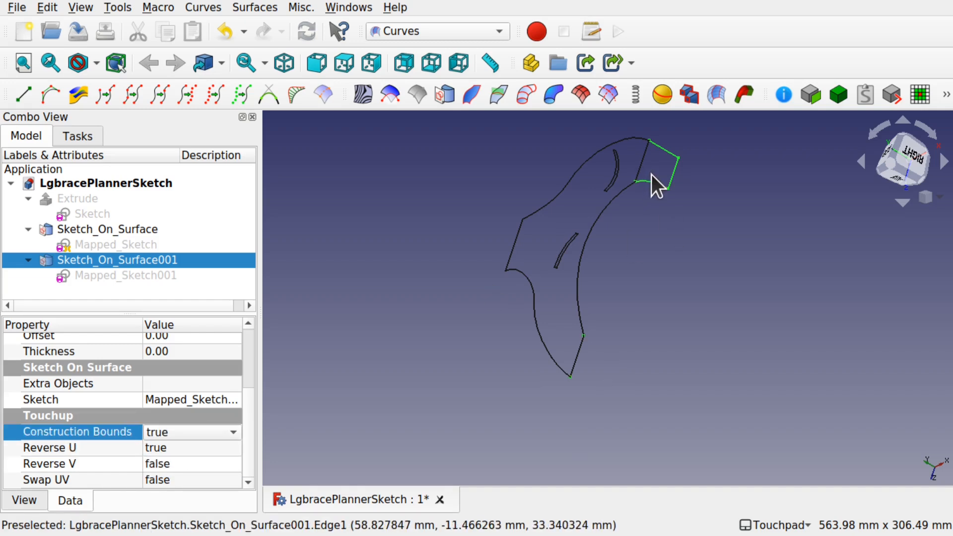
{"action": "left_click", "coordinate": [665, 169]}
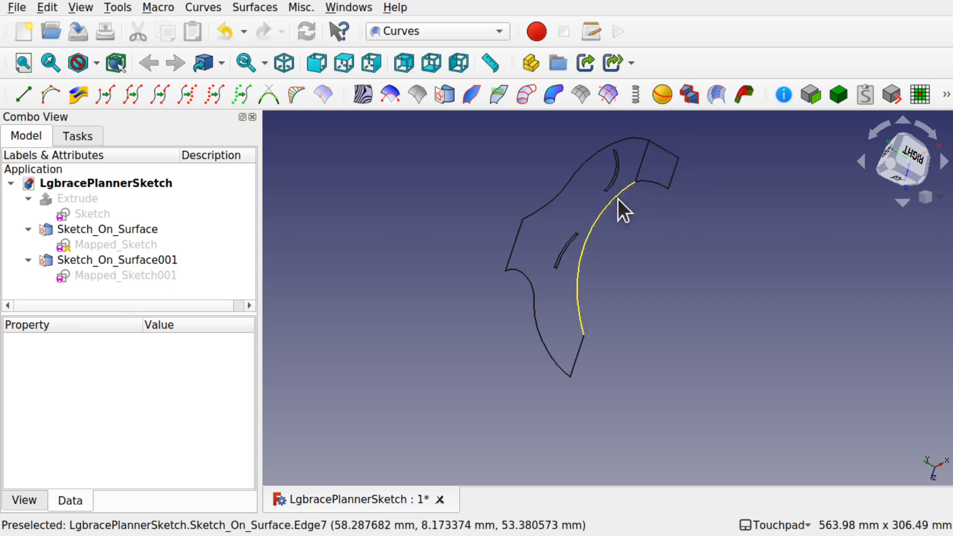
- Reopen the mapped sketch and set the short right segment at the lower end to 30 mm
{"action": "double_click", "coordinate": [506, 354]}
{"action": "left_click", "coordinate": [846, 95]}
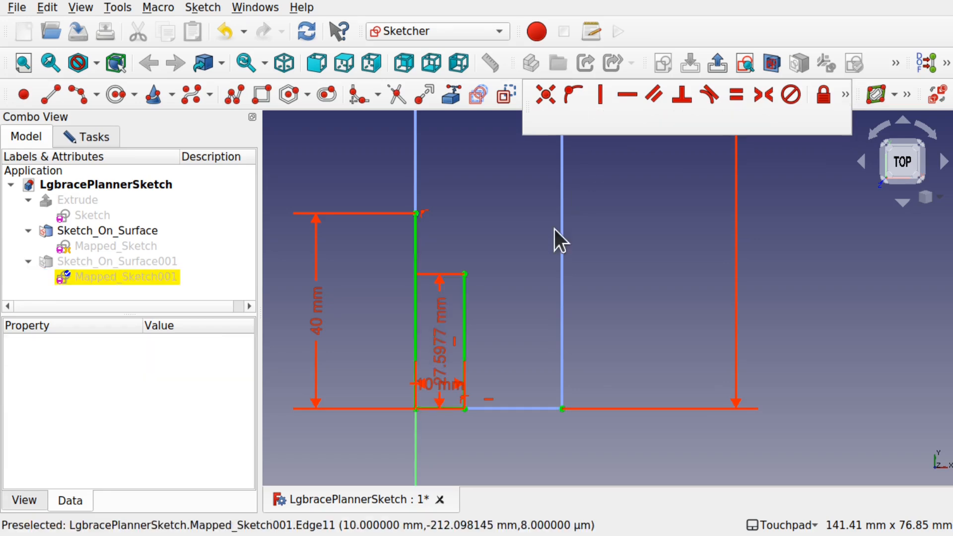
{"action": "type", "text": "30"}
{"action": "key", "text": "Return"}
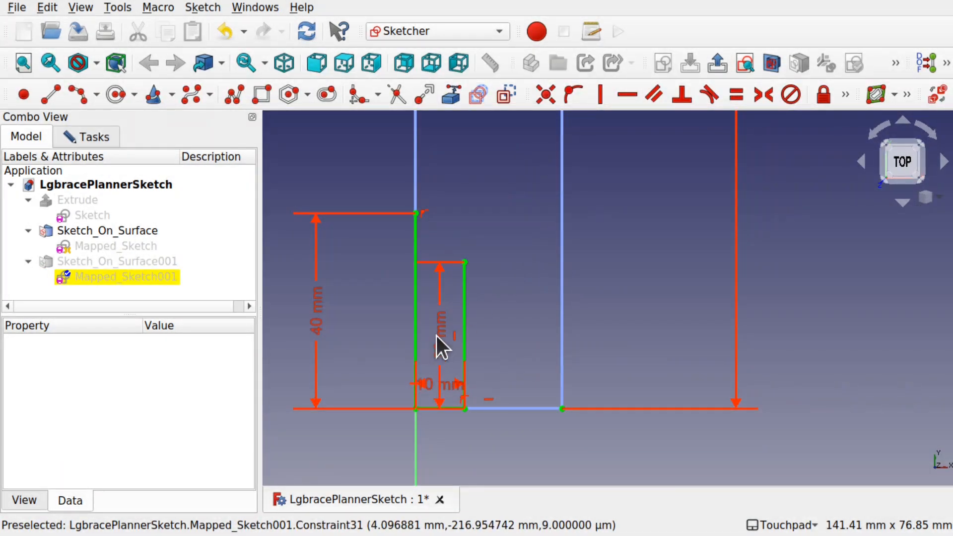
- Draw an arc joining the top of the left 40 mm segment to the top of the 30 mm segment
{"action": "left_click", "coordinate": [78, 95]}
{"action": "left_click", "coordinate": [439, 236]}
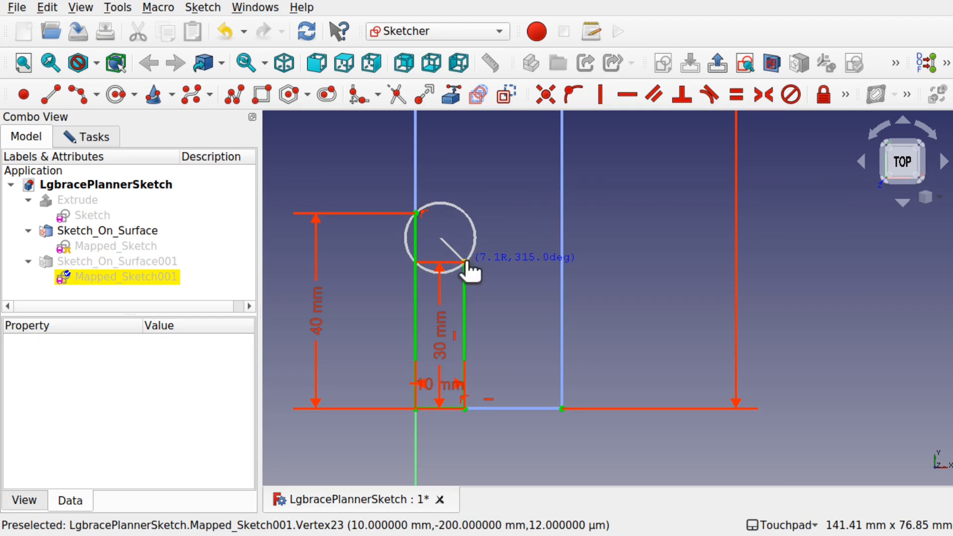
{"action": "left_click", "coordinate": [465, 262]}
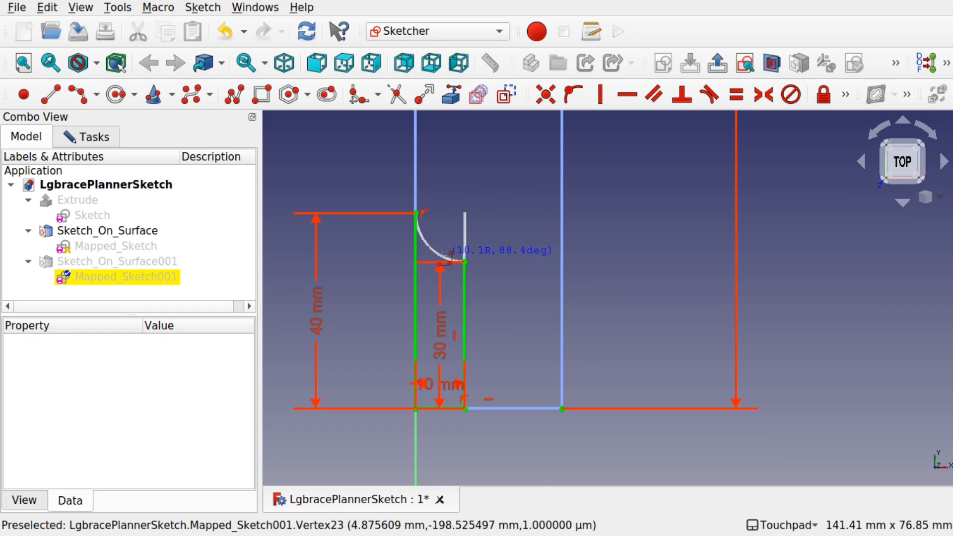
{"action": "left_click", "coordinate": [464, 232]}
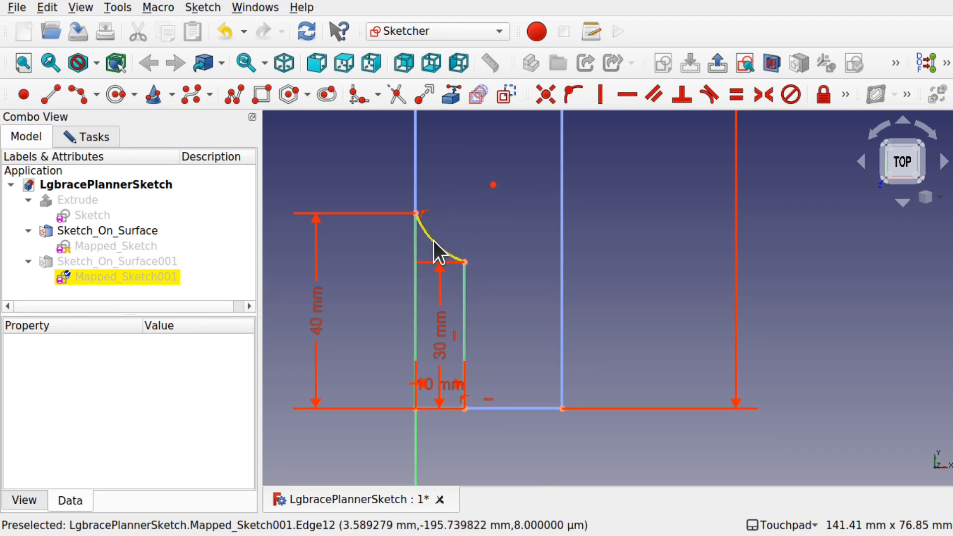
- Set the new arc's radius to 15 mm and close the sketch
{"action": "left_click", "coordinate": [434, 241]}
{"action": "left_click", "coordinate": [846, 94]}
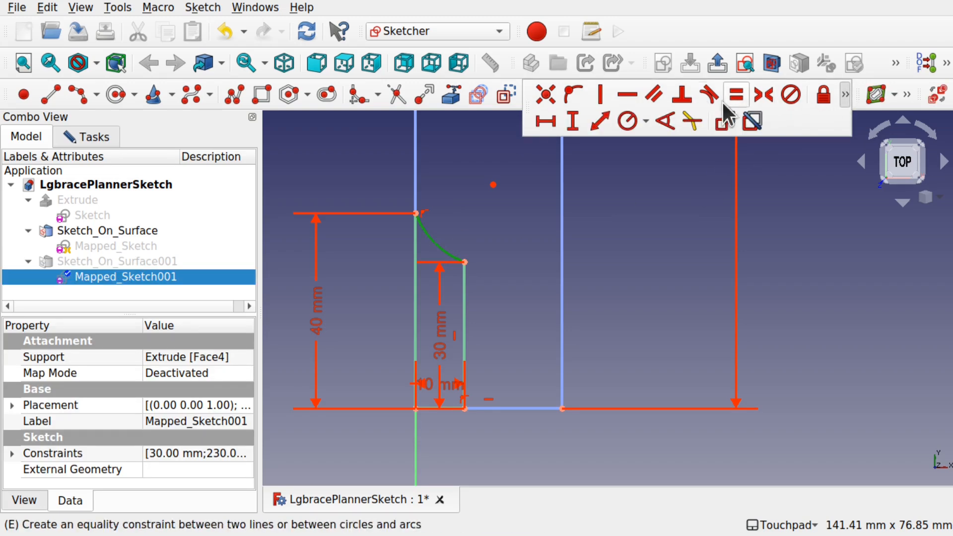
{"action": "left_click", "coordinate": [633, 127]}
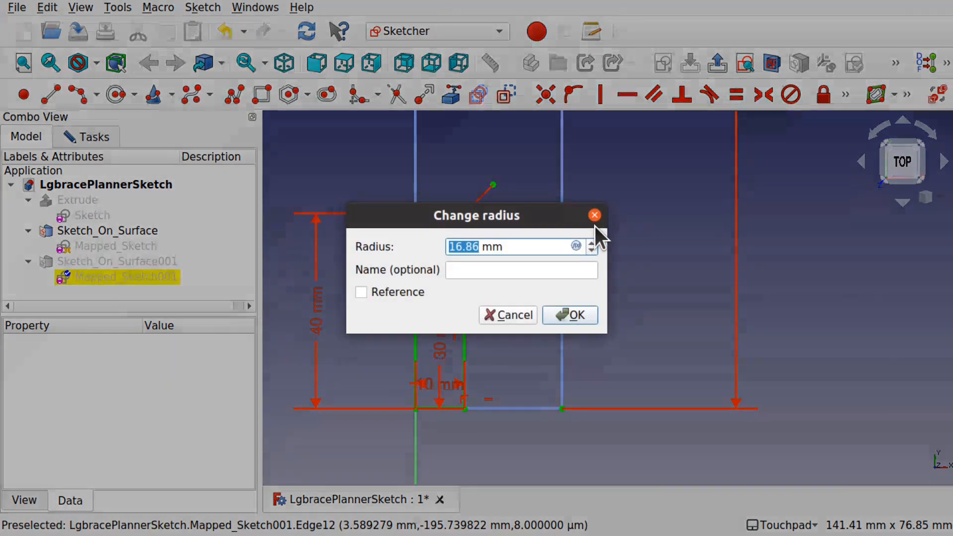
{"action": "type", "text": "15"}
{"action": "key", "text": "Return"}
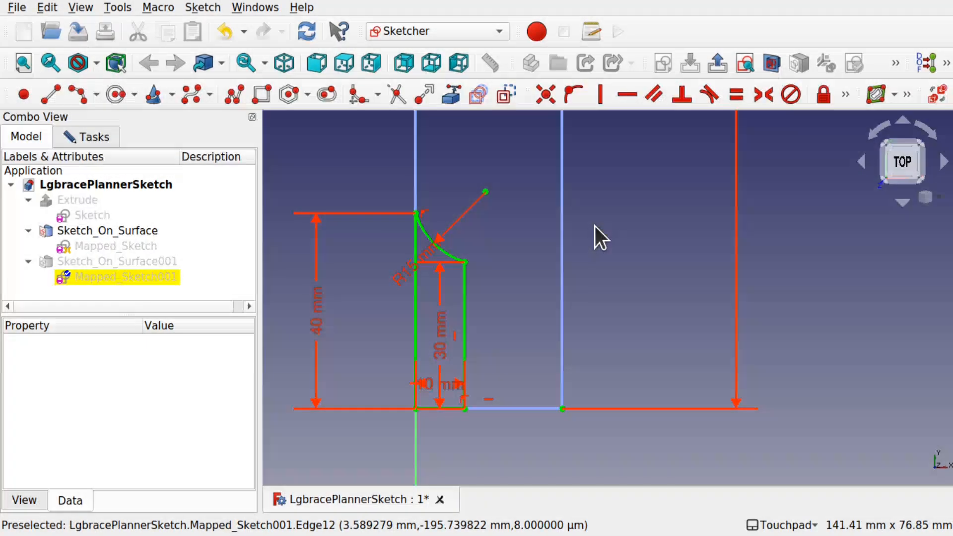
{"action": "left_click", "coordinate": [91, 136]}
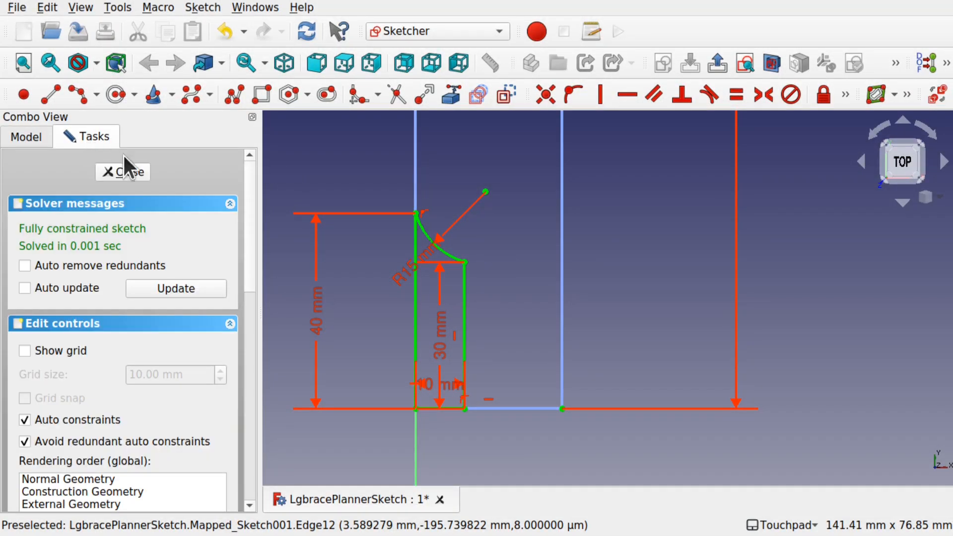
{"action": "left_click", "coordinate": [124, 172]}
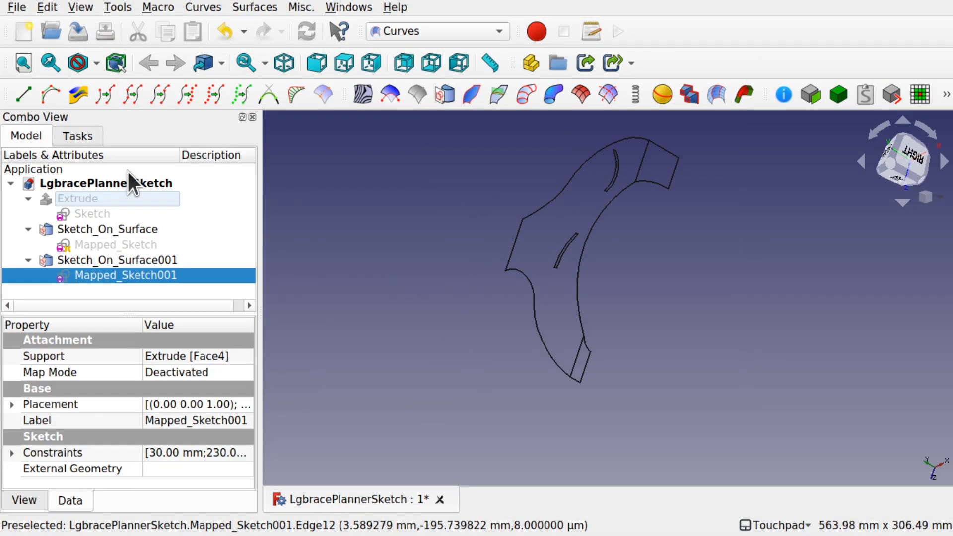
- Orbit around the mapped outline and open its sketch to inspect the new arc at the lower end
{"action": "left_click", "coordinate": [616, 357]}
{"action": "mouse_move", "coordinate": [613, 361]}
{"action": "left_mouse_down", "text": "shift"}
{"action": "mouse_move", "coordinate": [665, 330]}
{"action": "mouse_move", "coordinate": [681, 296]}
{"action": "mouse_move", "coordinate": [551, 366]}
{"action": "mouse_move", "coordinate": [687, 244]}
{"action": "mouse_move", "coordinate": [570, 349]}
{"action": "mouse_move", "coordinate": [619, 314]}
{"action": "mouse_move", "coordinate": [596, 300]}
{"action": "mouse_move", "coordinate": [550, 362]}
{"action": "left_mouse_up", "text": "shift"}
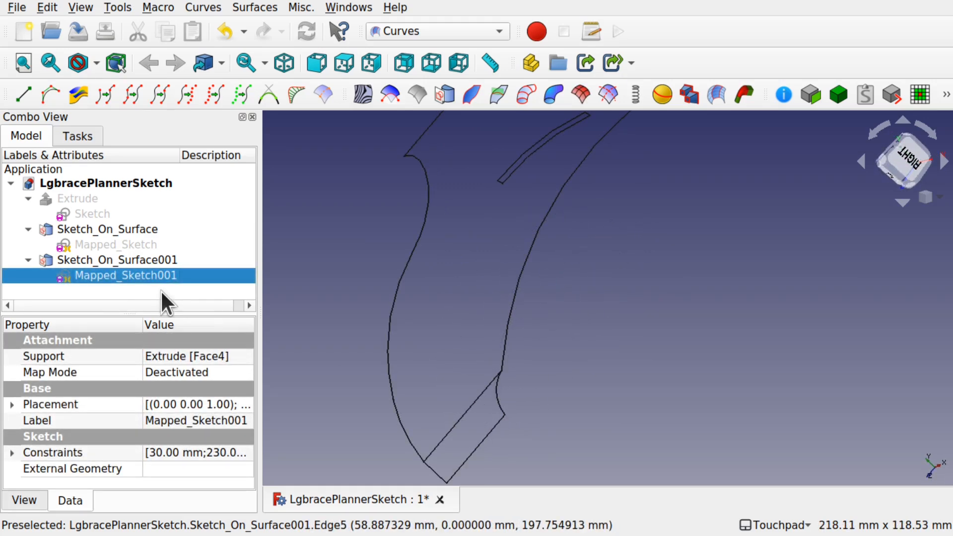
{"action": "double_click", "coordinate": [102, 276]}
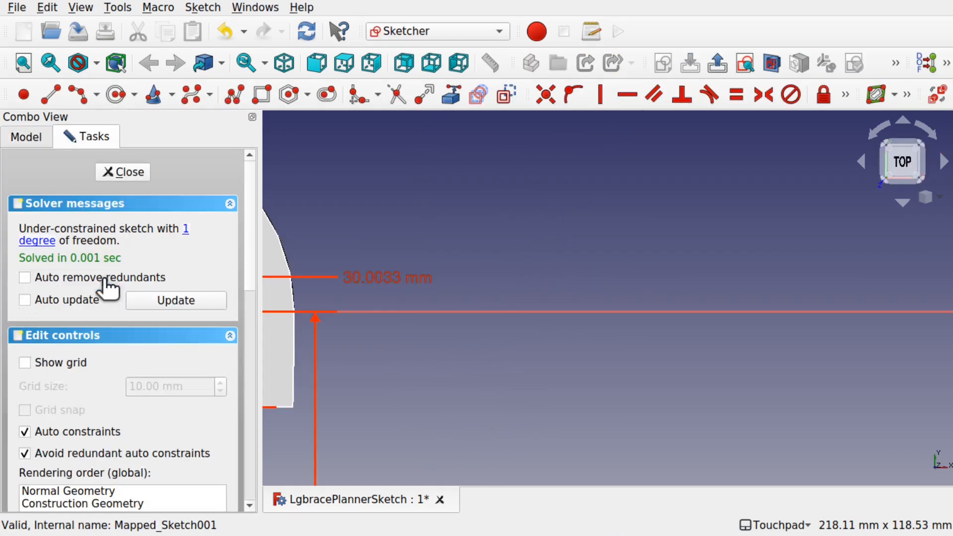
{"action": "scroll", "coordinate": [393, 285], "scroll_direction": "down", "scroll_amount": 5}
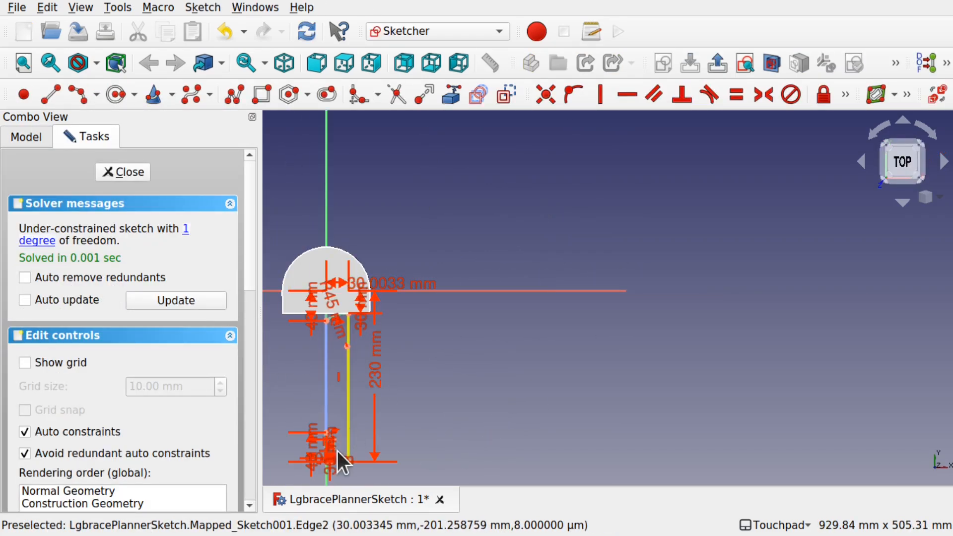
{"action": "scroll", "coordinate": [320, 455], "scroll_direction": "up", "scroll_amount": 6}
{"action": "scroll", "coordinate": [320, 454], "scroll_direction": "up", "scroll_amount": 3}
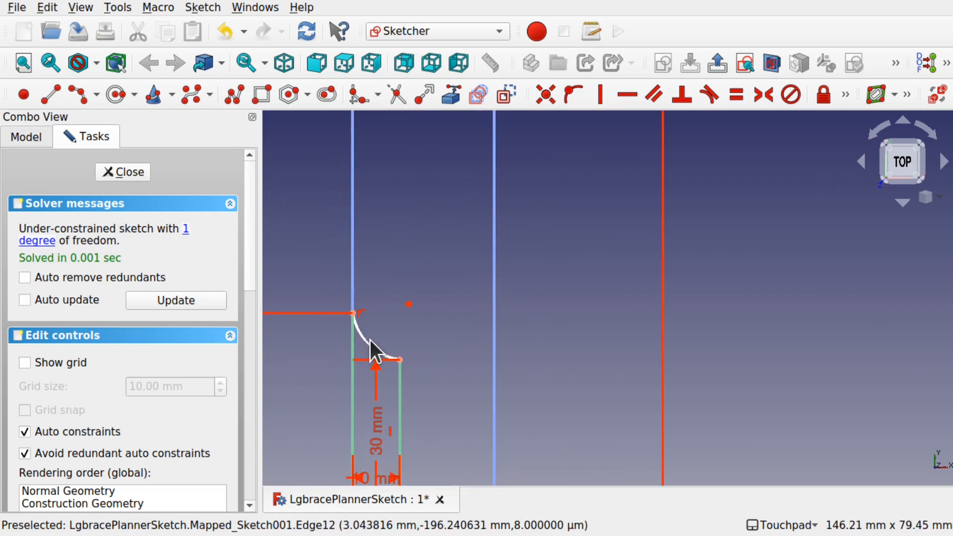
{"action": "mouse_move", "coordinate": [376, 339]}
{"action": "left_mouse_down"}
{"action": "mouse_move", "coordinate": [395, 324]}
{"action": "mouse_move", "coordinate": [382, 338]}
{"action": "left_mouse_up"}
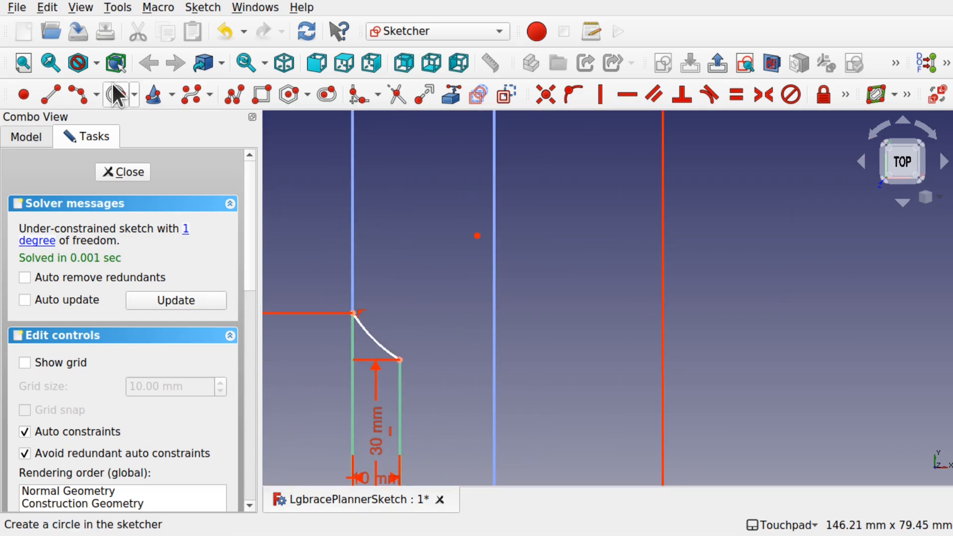
{"action": "left_click", "coordinate": [119, 172]}
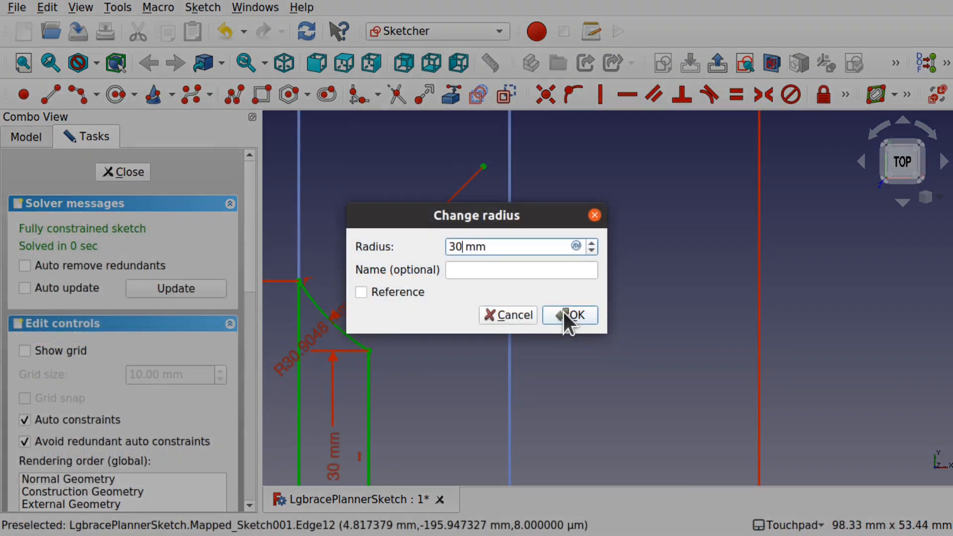
- Reopen Mapped_Sketch001 and draw a circle centred on the left edge near the lower end, setting its diameter to 3 mm
{"action": "left_click", "coordinate": [563, 312]}
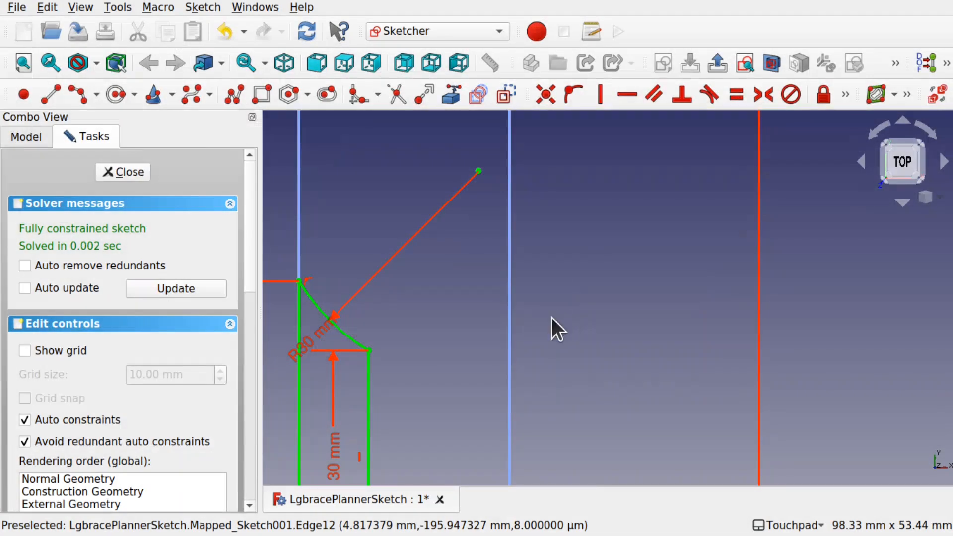
{"action": "scroll", "coordinate": [394, 351], "scroll_direction": "down", "scroll_amount": 2}
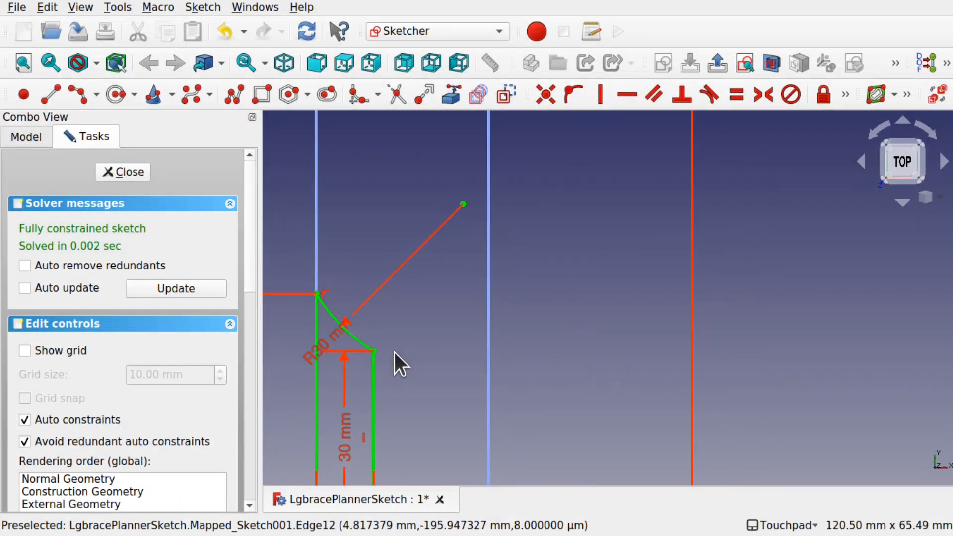
{"action": "left_click_drag", "start_coordinate": [402, 431], "coordinate": [453, 431]}
{"action": "left_click_drag", "start_coordinate": [317, 353], "coordinate": [555, 320]}
{"action": "scroll", "coordinate": [431, 298], "scroll_direction": "down", "scroll_amount": 4}
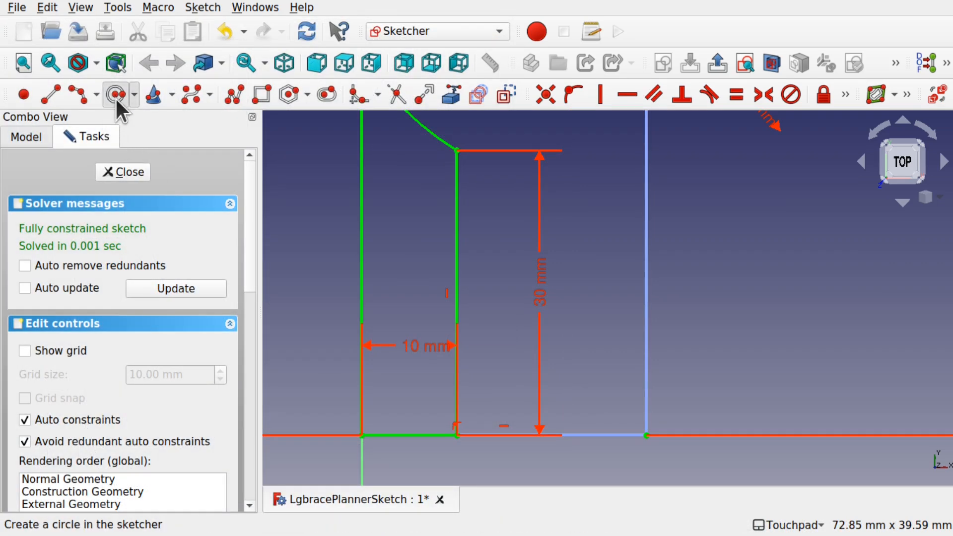
{"action": "left_click", "coordinate": [116, 94]}
{"action": "left_click", "coordinate": [362, 370]}
{"action": "left_click", "coordinate": [387, 374]}
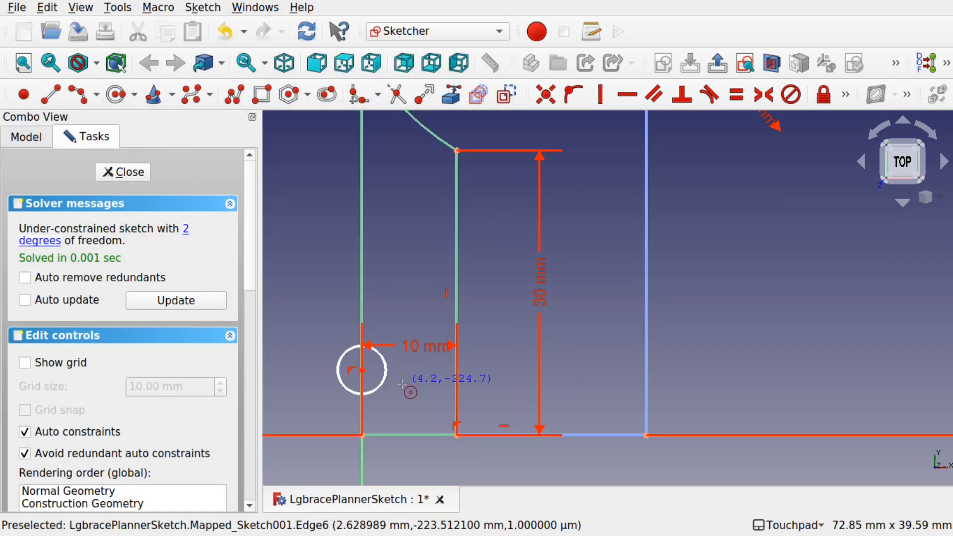
{"action": "key", "text": "Escape"}
{"action": "left_click", "coordinate": [386, 383]}
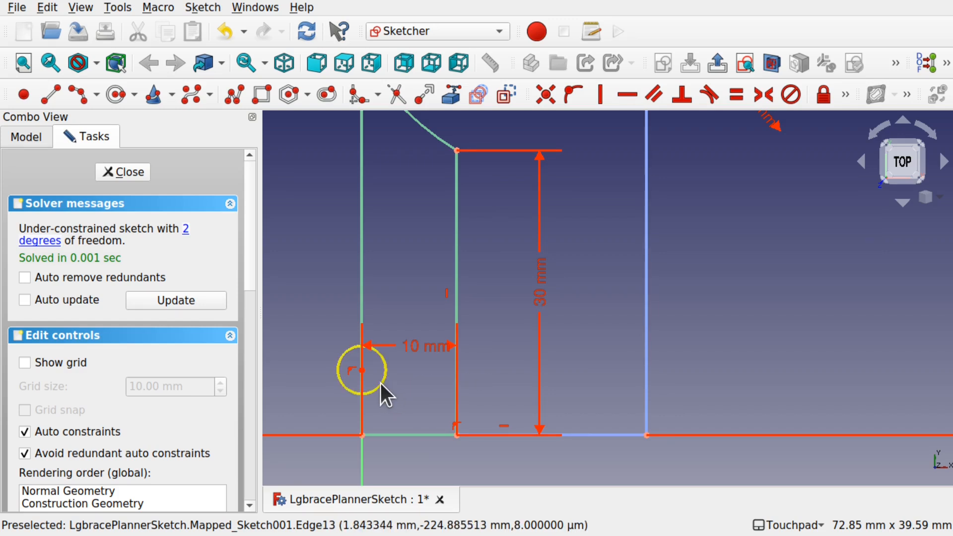
{"action": "left_click", "coordinate": [381, 384]}
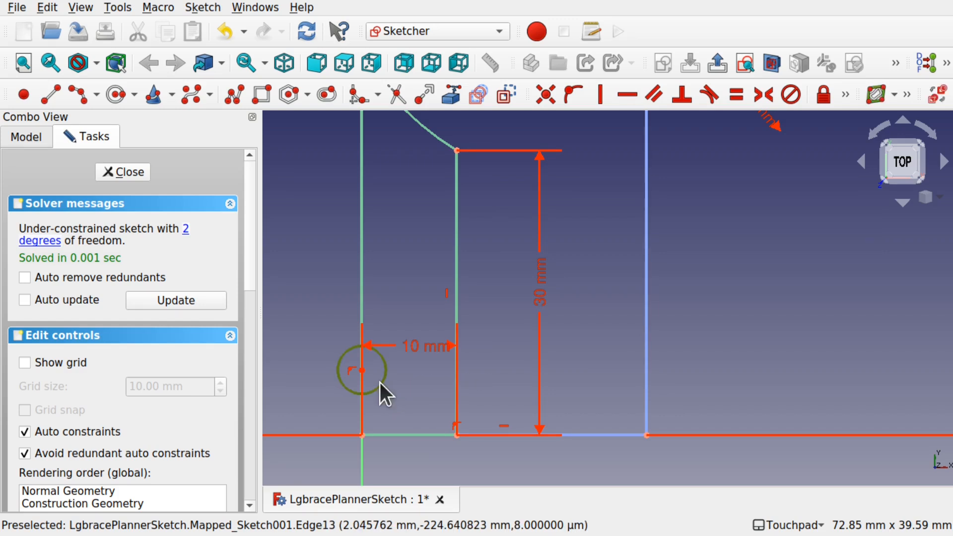
{"action": "left_click", "coordinate": [845, 95]}
{"action": "left_click", "coordinate": [623, 121]}
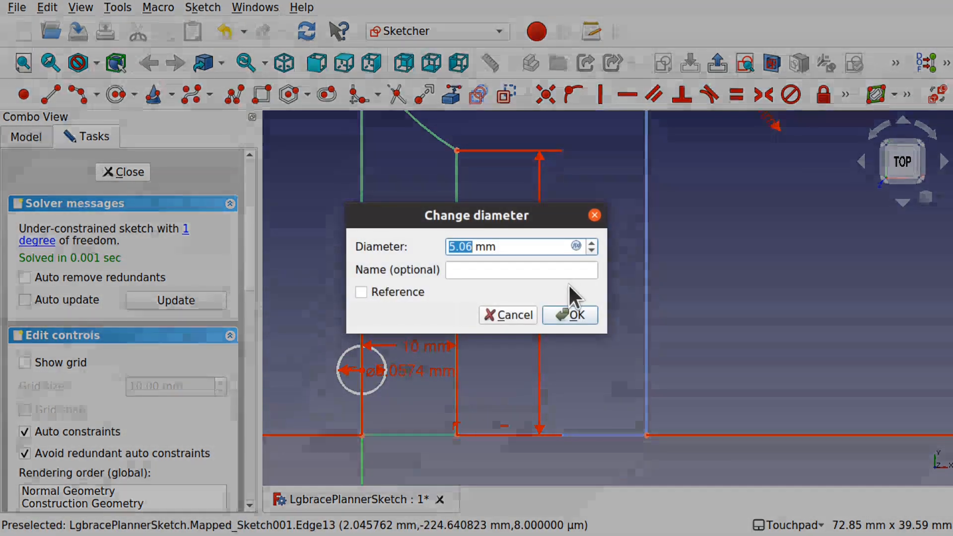
{"action": "type", "text": "3"}
{"action": "key", "text": "Return"}
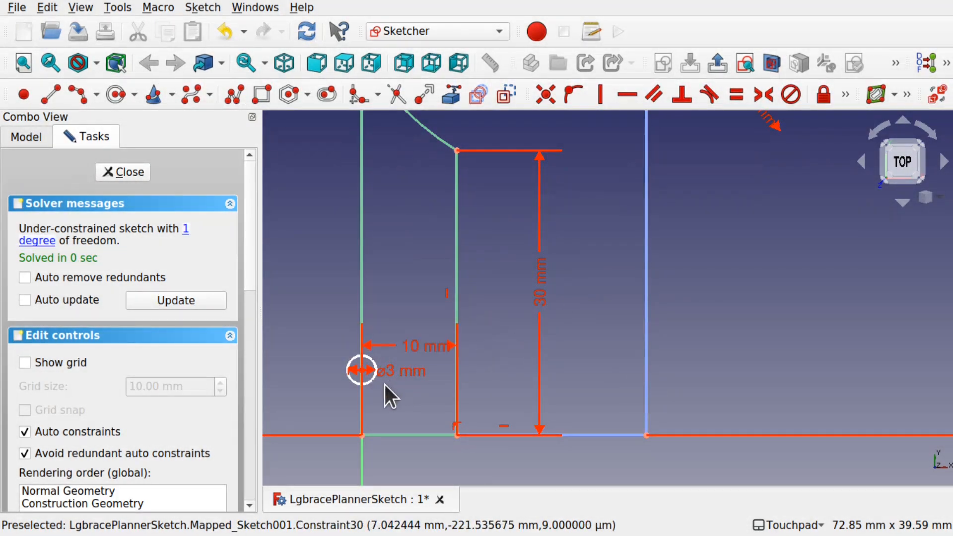
- Constrain the circle's centre 10 mm vertically above the bottom-left corner of the outline
{"action": "left_click", "coordinate": [362, 312]}
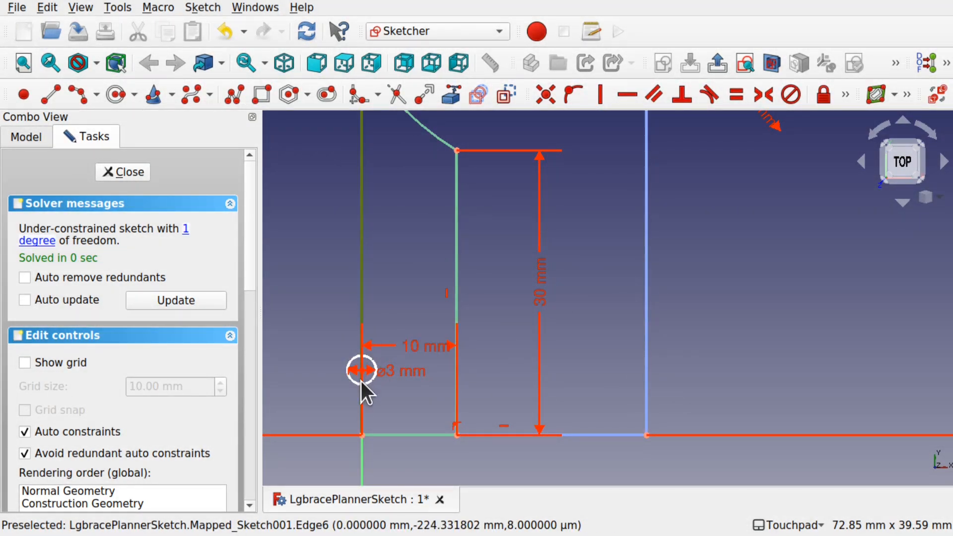
{"action": "left_click_drag", "start_coordinate": [374, 370], "coordinate": [305, 291]}
{"action": "left_click_drag", "start_coordinate": [421, 352], "coordinate": [408, 459]}
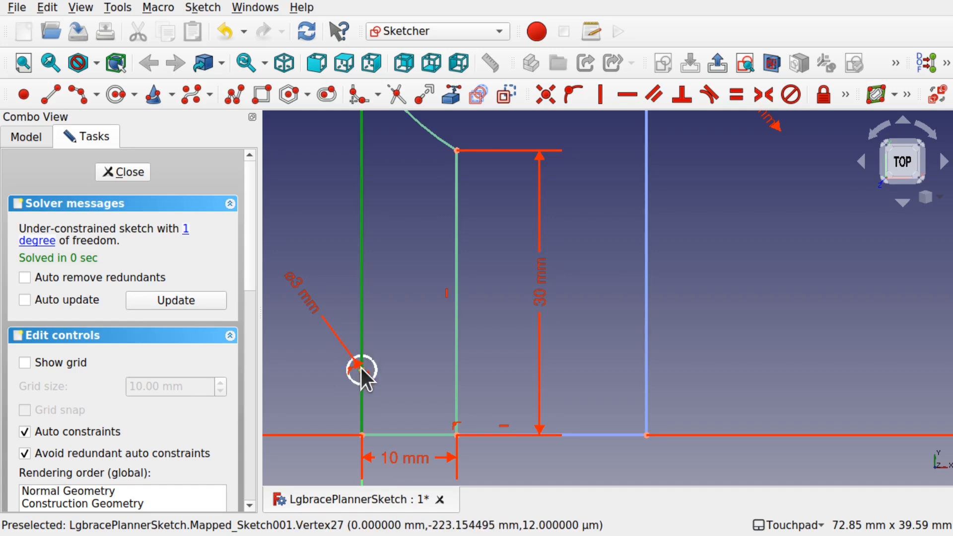
{"action": "left_click_drag", "start_coordinate": [362, 368], "coordinate": [361, 382]}
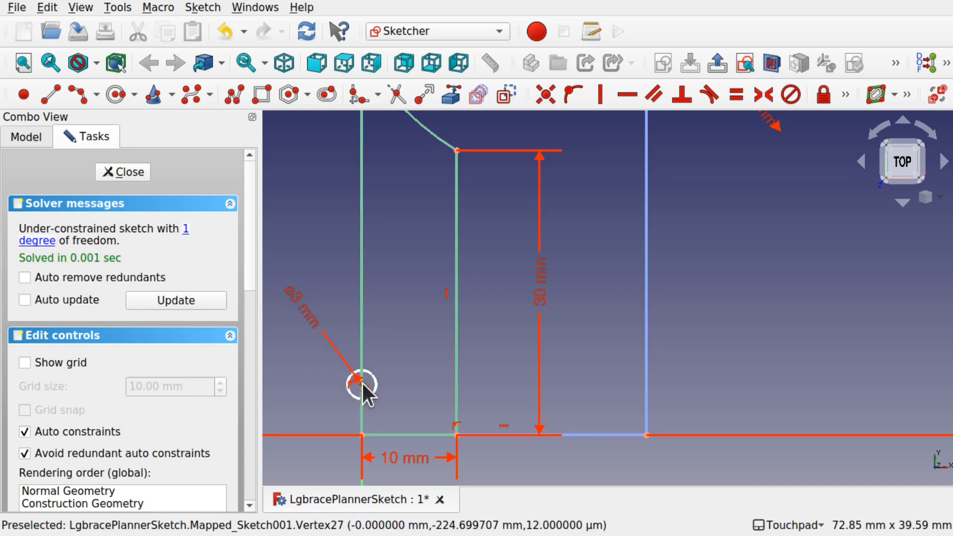
{"action": "left_click", "coordinate": [361, 436]}
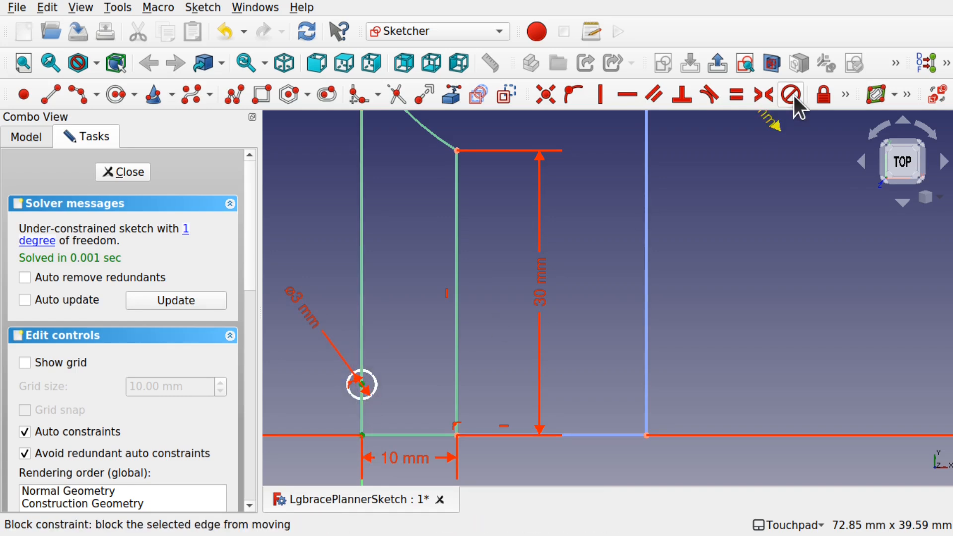
{"action": "left_click", "coordinate": [845, 95]}
{"action": "left_click", "coordinate": [573, 121]}
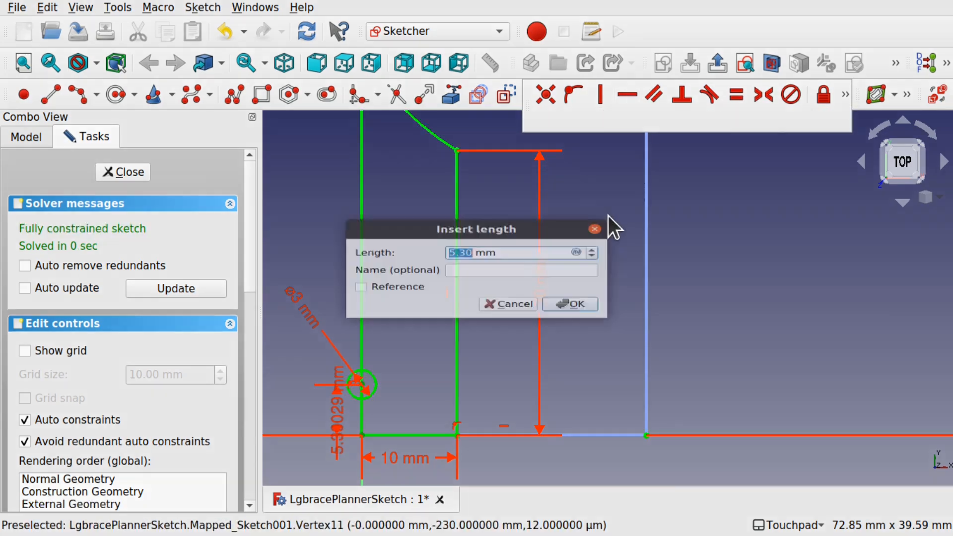
{"action": "type", "text": "10"}
{"action": "key", "text": "Return"}
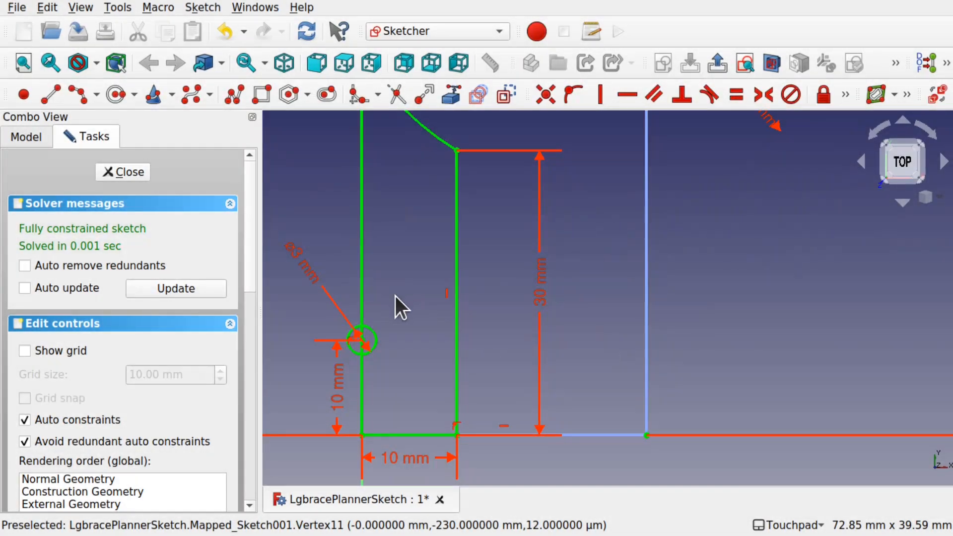
- Finish the semicircular 3 mm notch on the left edge and close the sketch
{"action": "scroll", "coordinate": [402, 305], "scroll_direction": "up", "scroll_amount": 8}
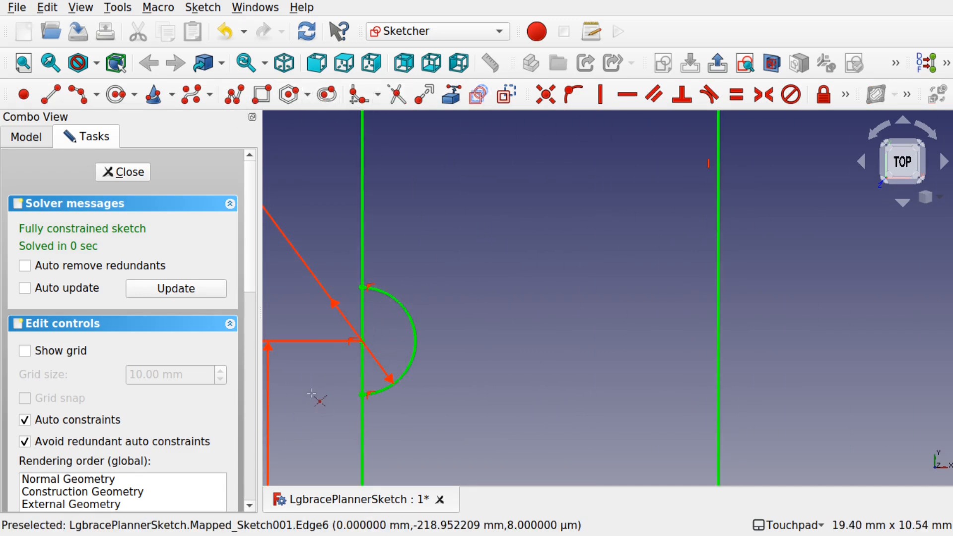
{"action": "left_click", "coordinate": [363, 323]}
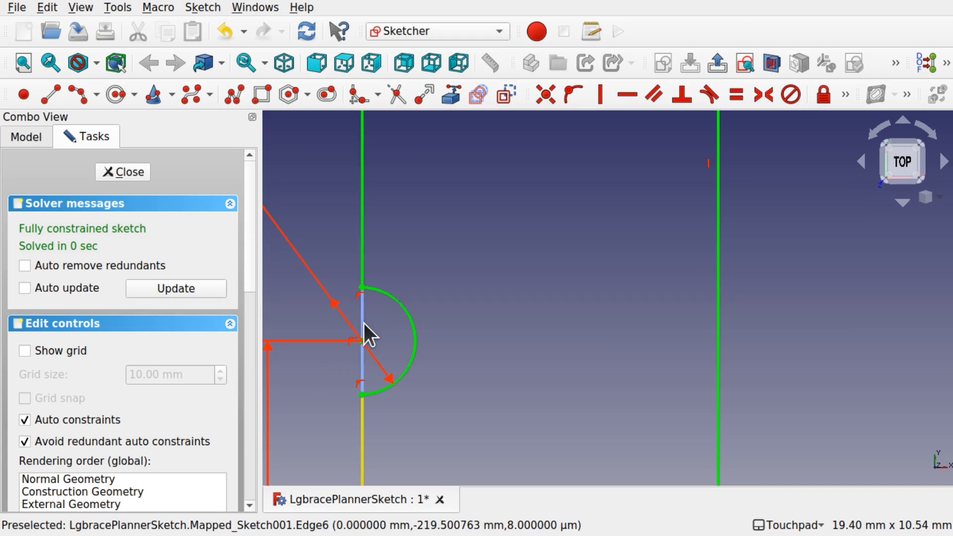
{"action": "left_click", "coordinate": [119, 168]}
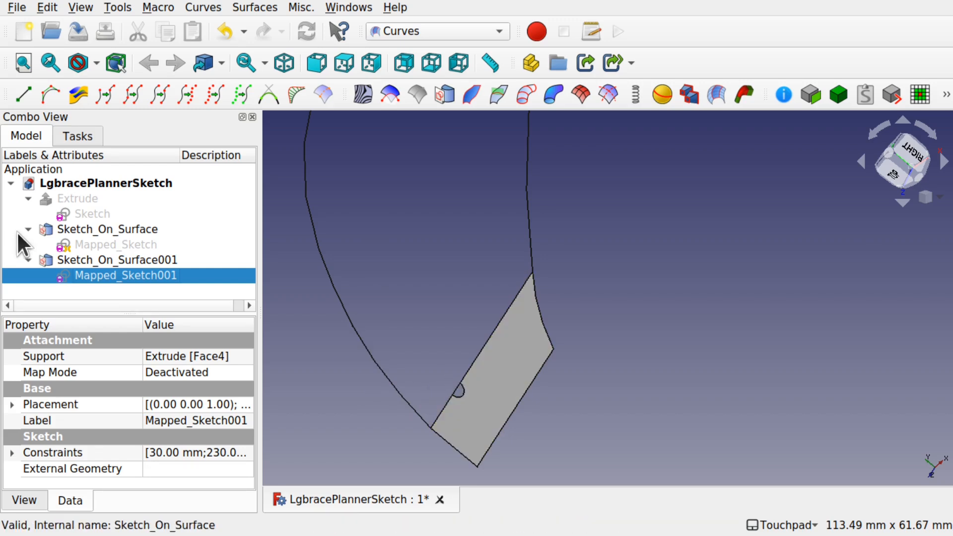
- Open Mapped_Sketch and draw a circle on the left edge near the lower end, setting its diameter to 3 mm
{"action": "double_click", "coordinate": [101, 243]}
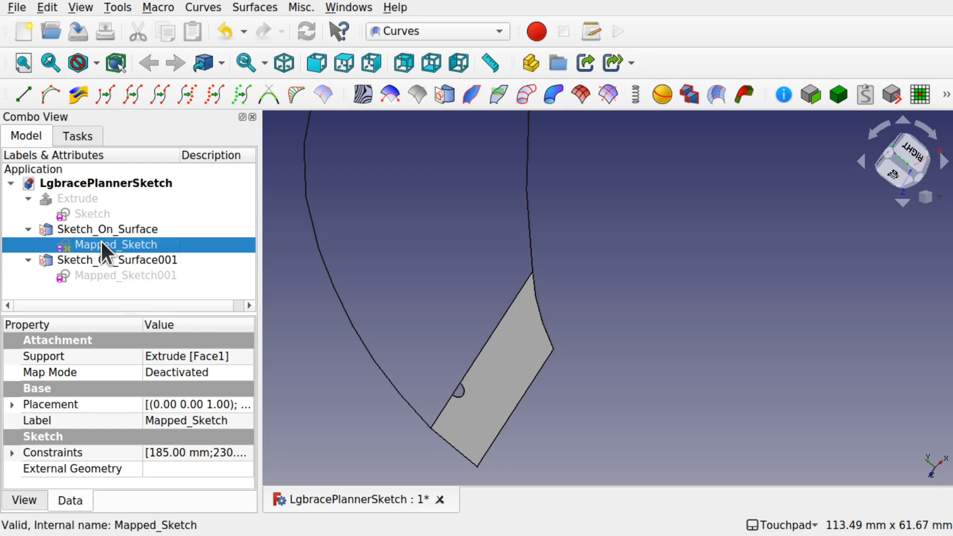
{"action": "scroll", "coordinate": [543, 384], "scroll_direction": "down", "scroll_amount": 5}
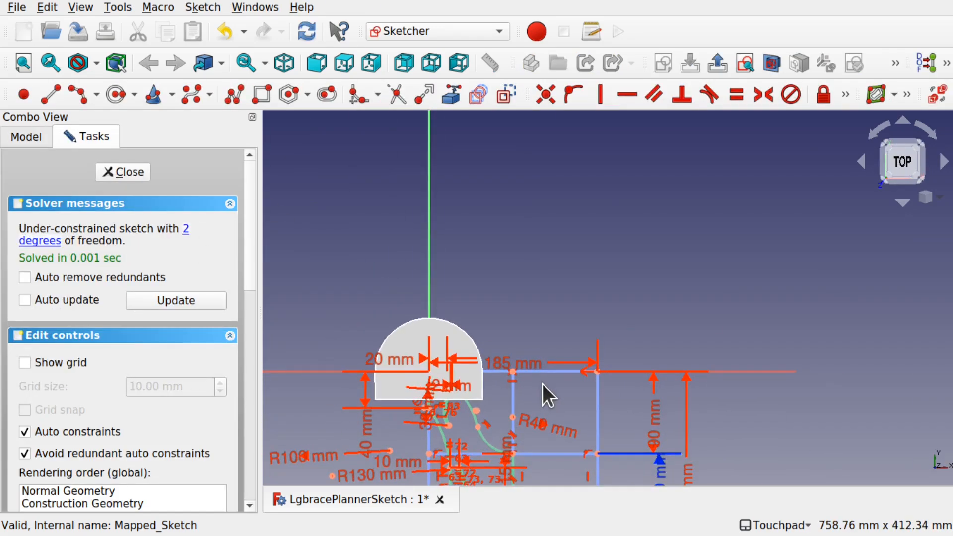
{"action": "middle_click_drag", "start_coordinate": [554, 443], "coordinate": [507, 252], "text": "shift"}
{"action": "middle_click_drag", "start_coordinate": [442, 342], "coordinate": [481, 341], "text": "shift"}
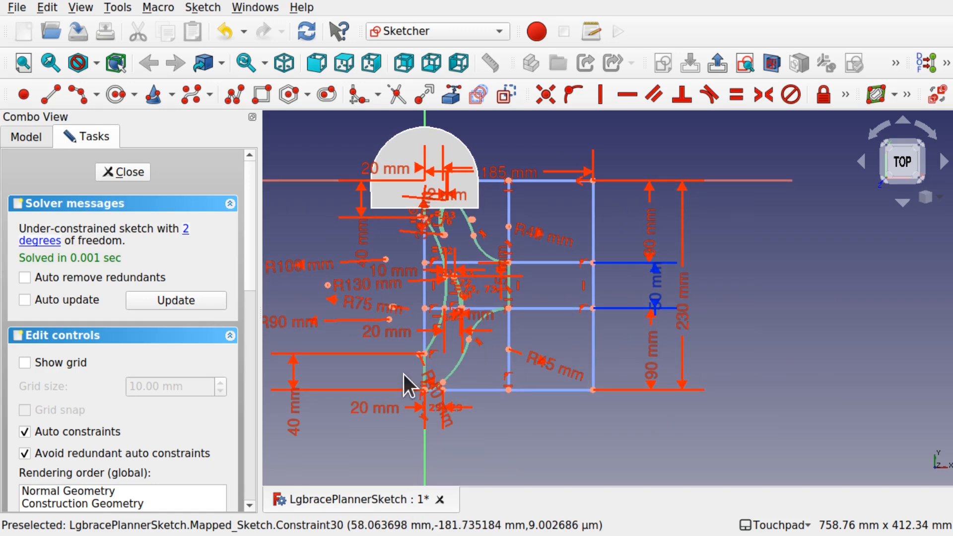
{"action": "scroll", "coordinate": [404, 374], "scroll_direction": "up", "scroll_amount": 8}
{"action": "middle_click_drag", "start_coordinate": [511, 383], "coordinate": [395, 325], "text": "shift"}
{"action": "left_click", "coordinate": [116, 94]}
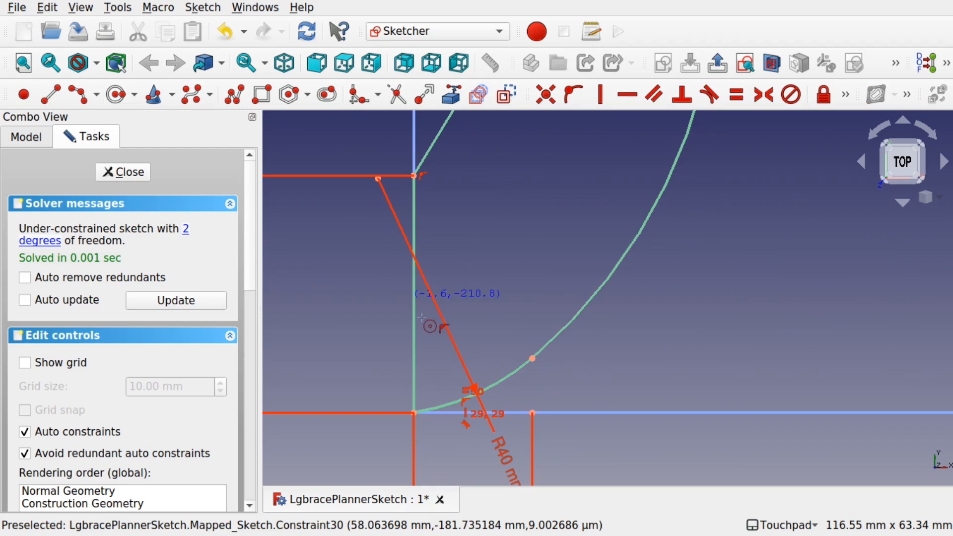
{"action": "left_click", "coordinate": [413, 317]}
{"action": "left_click", "coordinate": [438, 341]}
{"action": "key", "text": "Escape"}
{"action": "left_click", "coordinate": [431, 342]}
{"action": "left_click", "coordinate": [842, 102]}
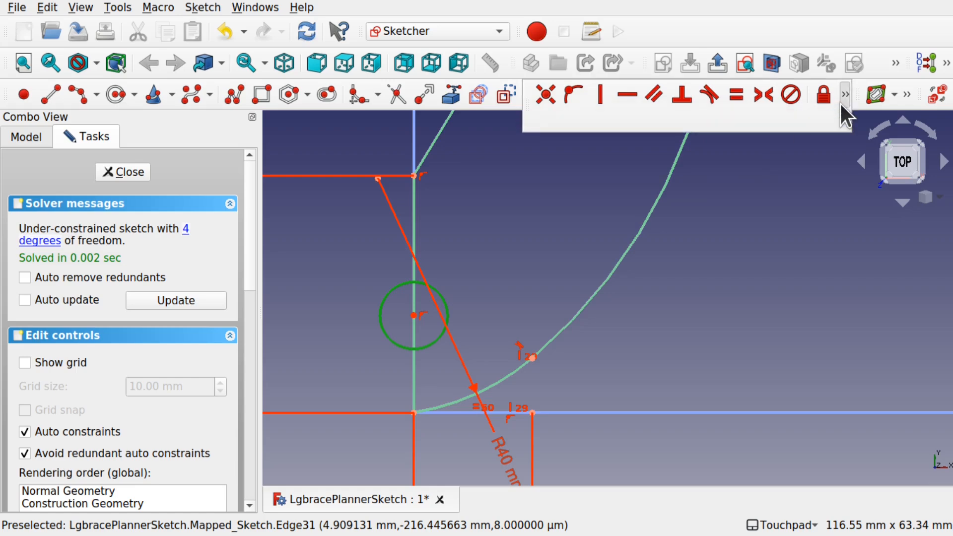
{"action": "left_click", "coordinate": [629, 120]}
{"action": "type", "text": "3"}
{"action": "key", "text": "Return"}
- Constrain the circle's centre 10 mm vertically above the bottom-left corner
{"action": "scroll", "coordinate": [411, 320], "scroll_direction": "up", "scroll_amount": 4}
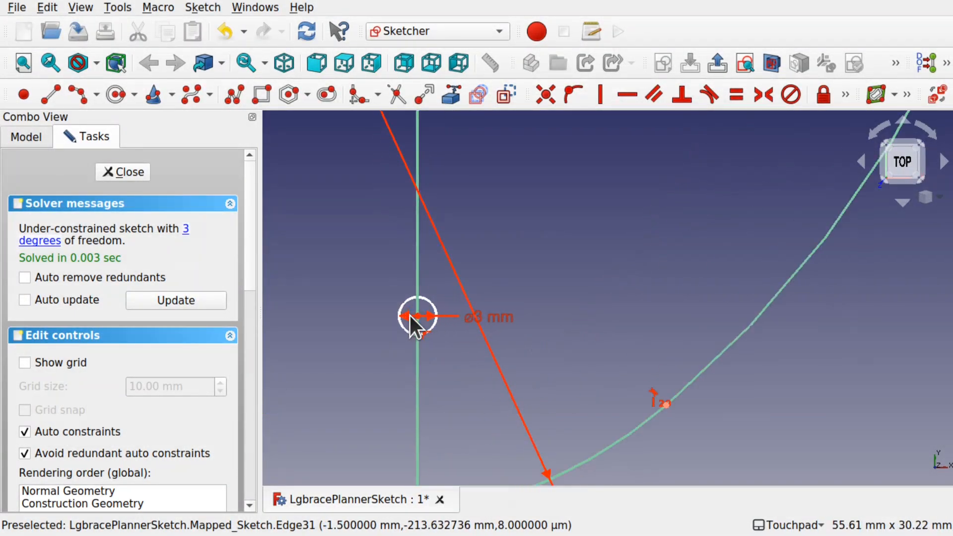
{"action": "scroll", "coordinate": [439, 370], "scroll_direction": "down", "scroll_amount": 2}
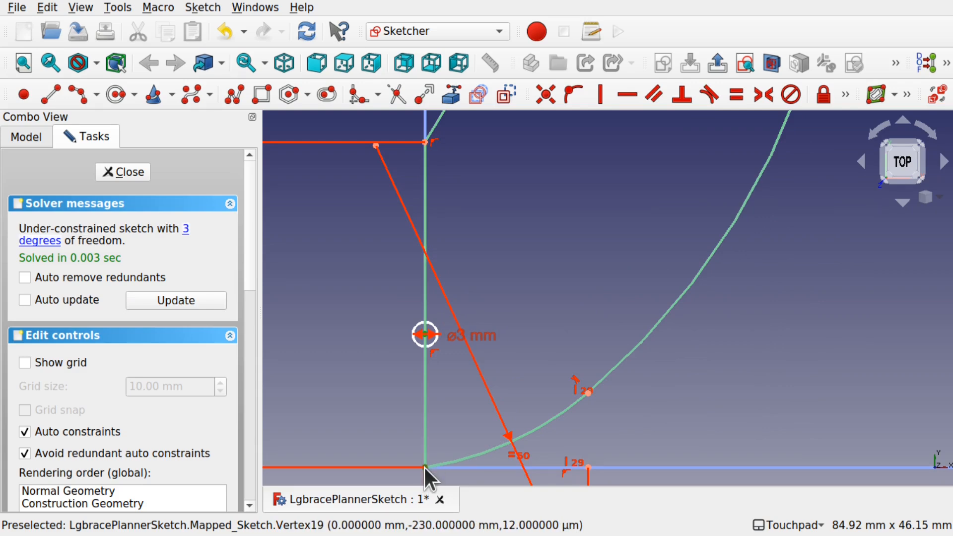
{"action": "left_click", "coordinate": [845, 93]}
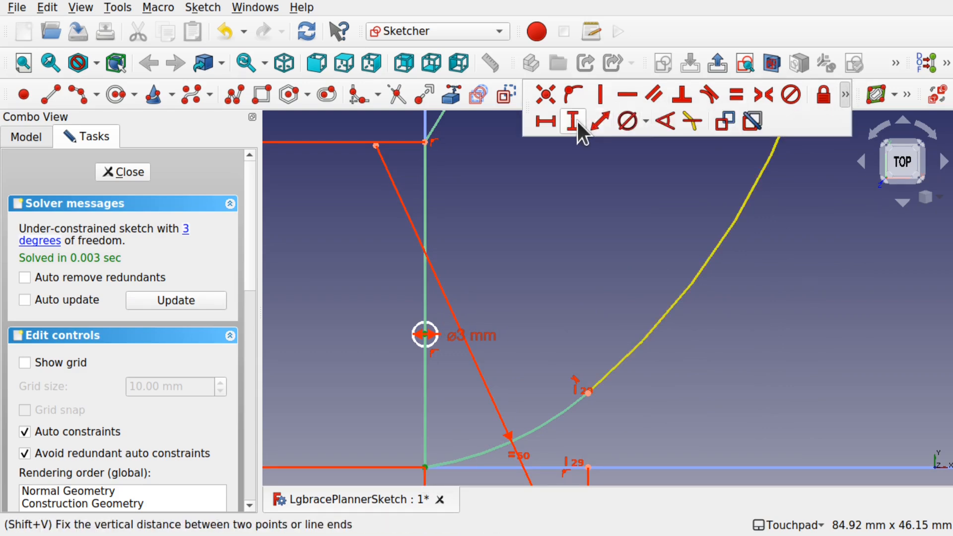
{"action": "left_click", "coordinate": [572, 121]}
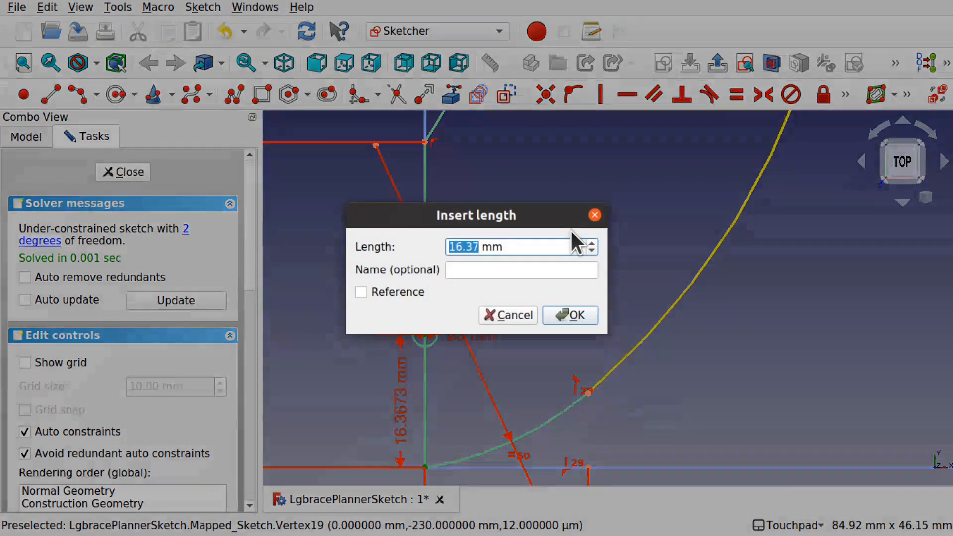
{"action": "type", "text": "10"}
{"action": "key", "text": "Return"}
- Trim away the circle's left half on the outline edge to leave a semicircular notch, then close the sketch
{"action": "left_click", "coordinate": [396, 95]}
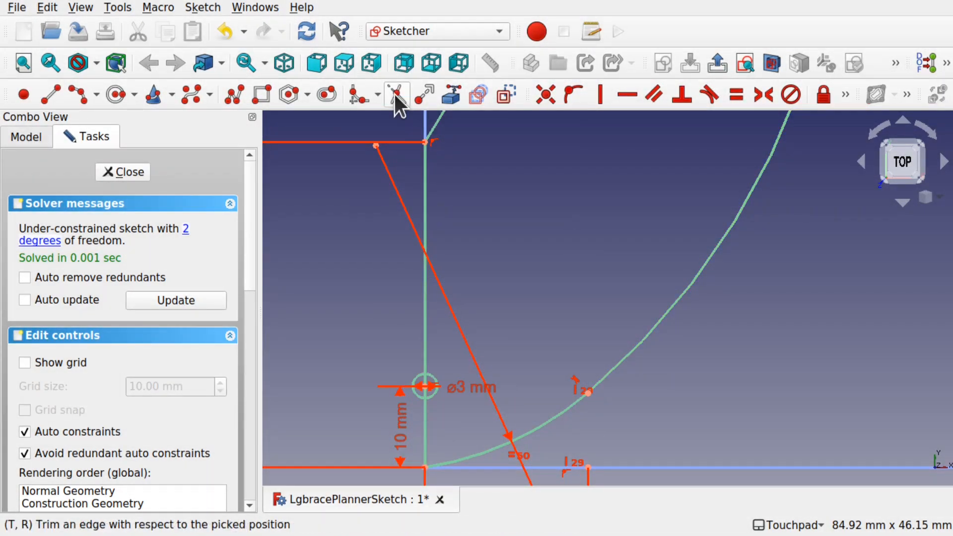
{"action": "left_click", "coordinate": [414, 381]}
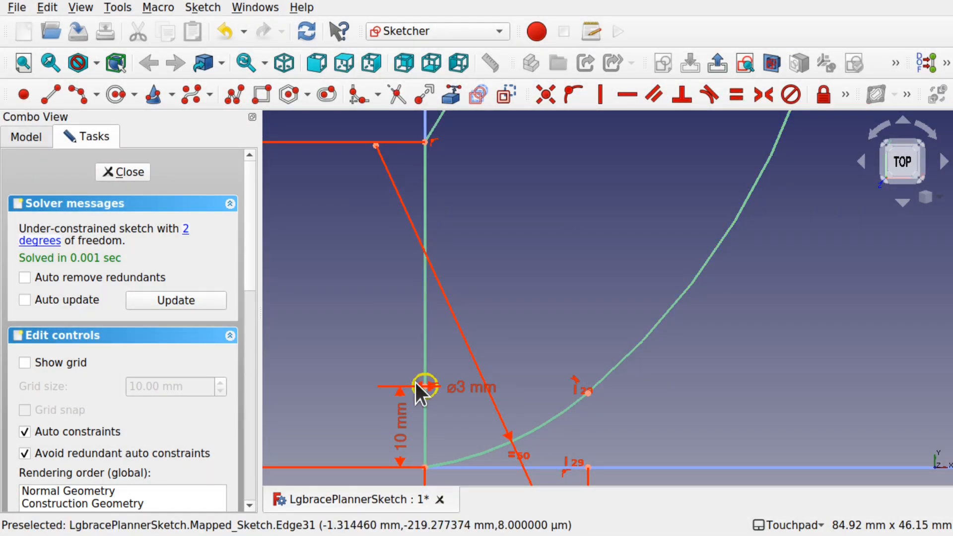
{"action": "left_click", "coordinate": [418, 386]}
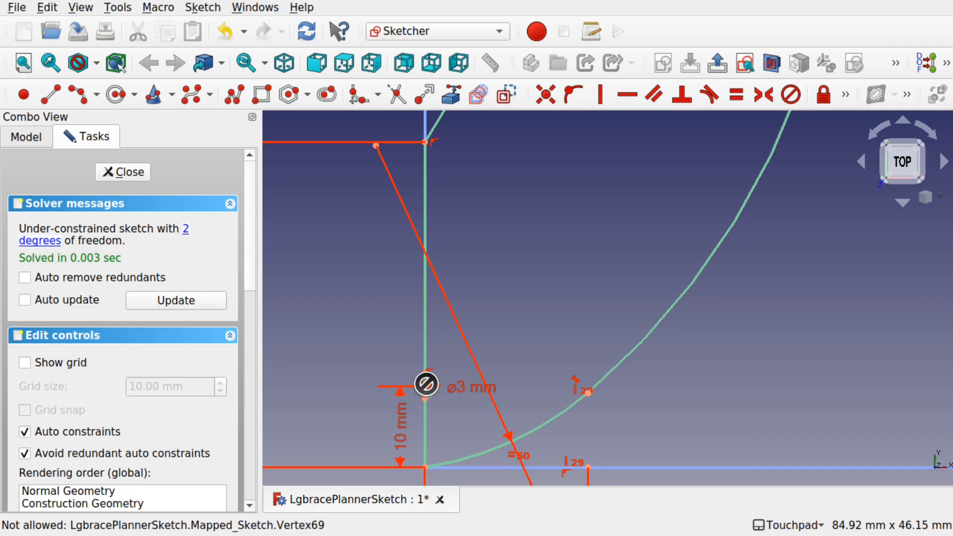
{"action": "scroll", "coordinate": [422, 385], "scroll_direction": "up", "scroll_amount": 3}
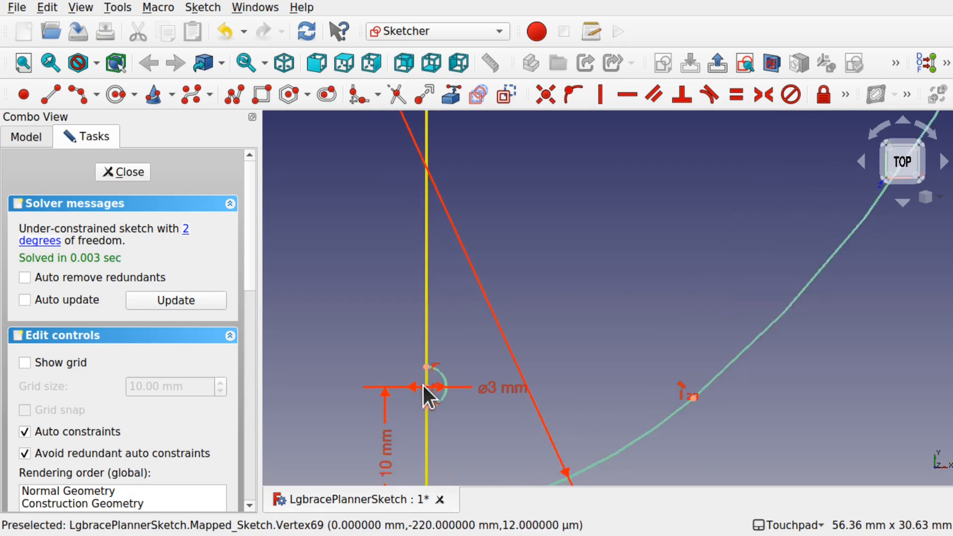
{"action": "scroll", "coordinate": [430, 351], "scroll_direction": "down", "scroll_amount": 8}
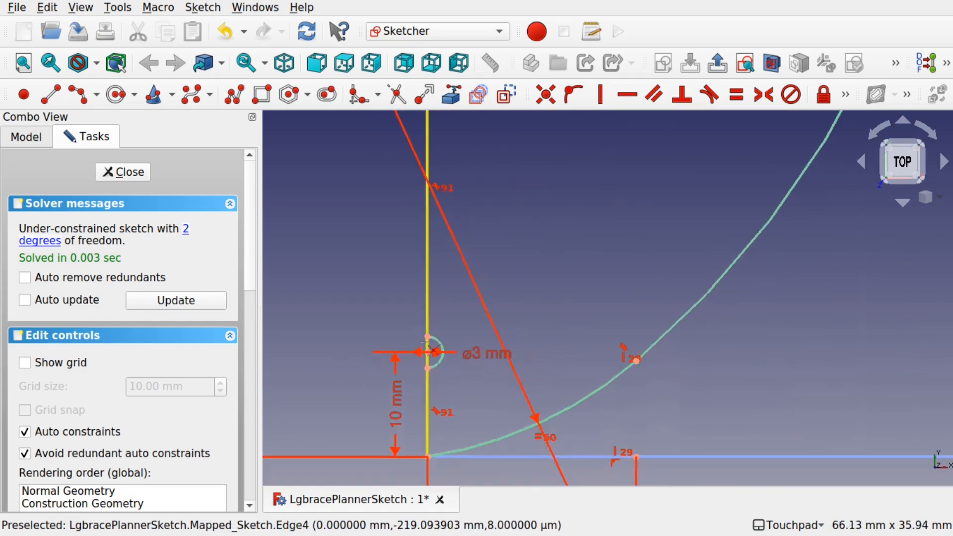
{"action": "left_click", "coordinate": [123, 171]}
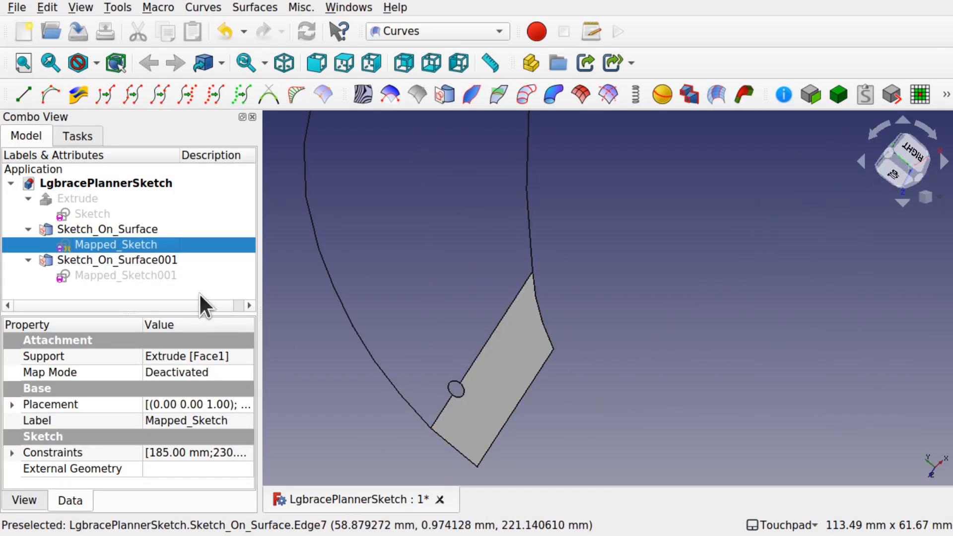
- Set Fill Faces to true for Sketch_On_Surface
{"action": "left_click", "coordinate": [102, 231]}
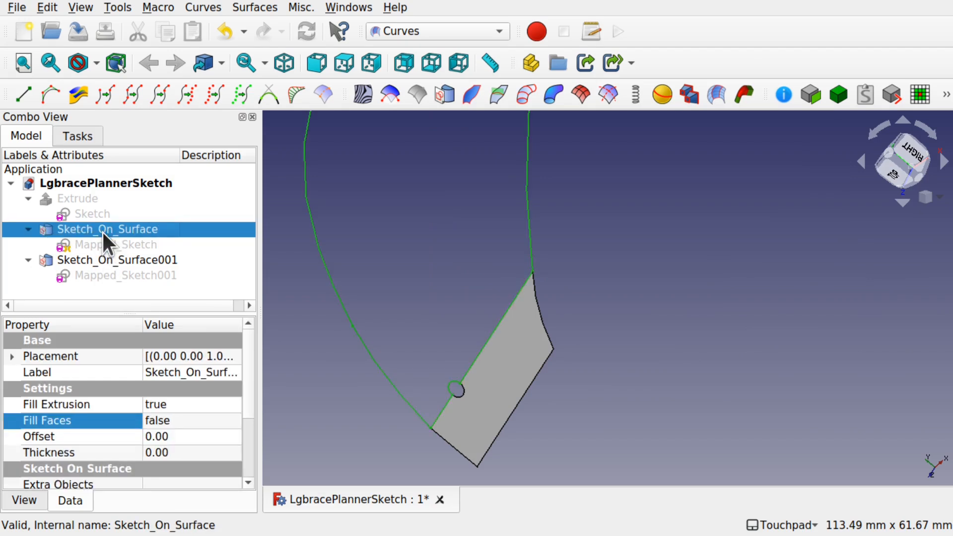
{"action": "left_click", "coordinate": [187, 419]}
{"action": "left_click", "coordinate": [188, 420]}
{"action": "left_click", "coordinate": [177, 431]}
{"action": "left_click", "coordinate": [330, 373]}
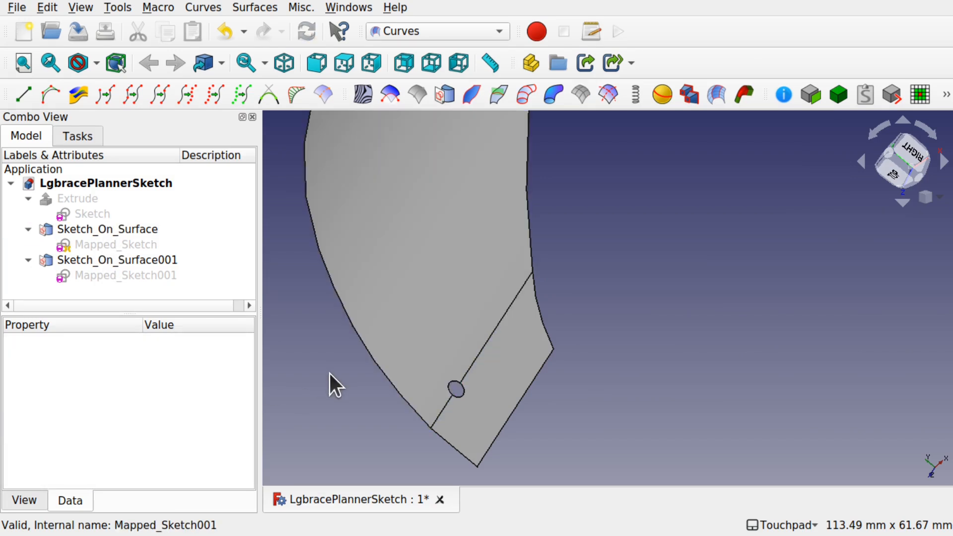
{"action": "scroll", "coordinate": [494, 342], "scroll_direction": "down", "scroll_amount": 5}
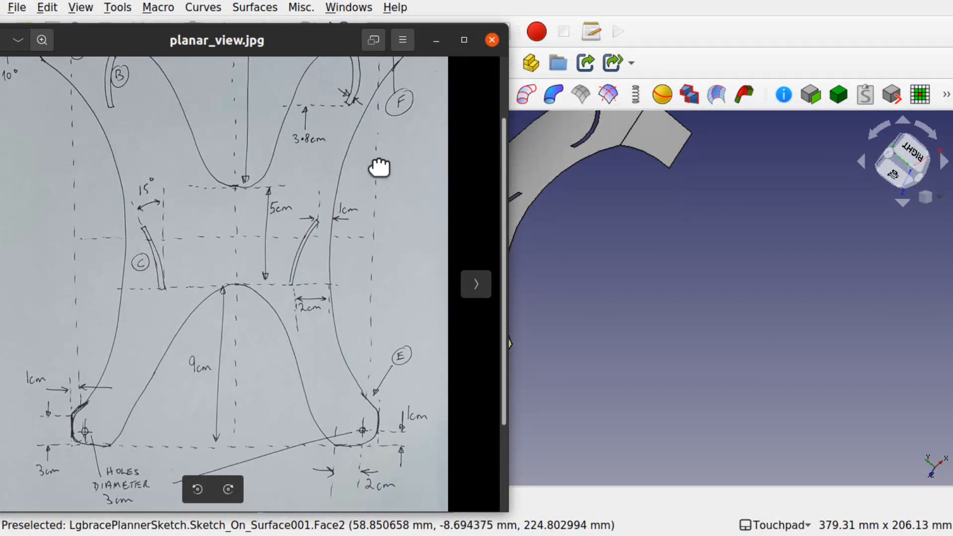
- In Mapped_Sketch001, constrain the slot's left end to a 2 mm vertical distance and close the sketch
{"action": "left_click_drag", "start_coordinate": [379, 168], "coordinate": [366, 278]}
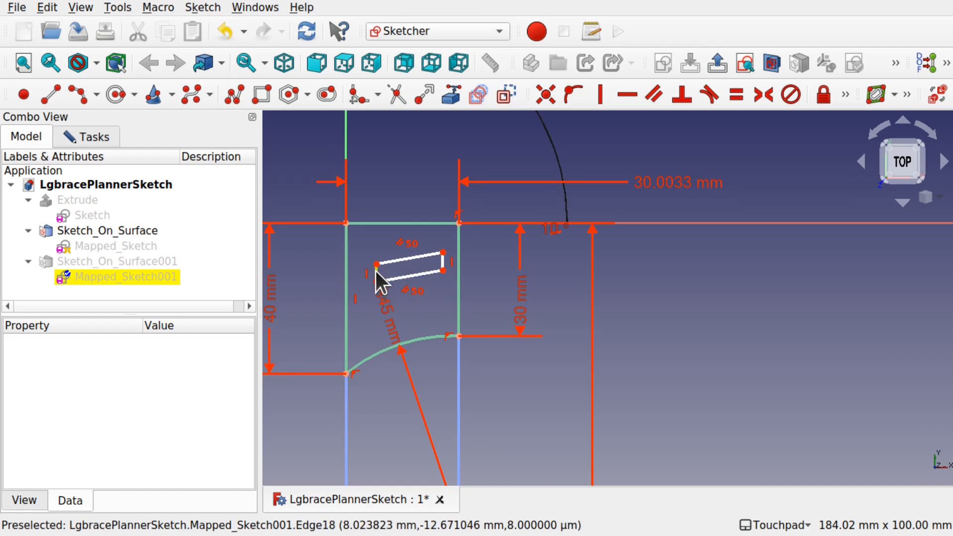
{"action": "left_click", "coordinate": [376, 271]}
{"action": "left_click", "coordinate": [848, 93]}
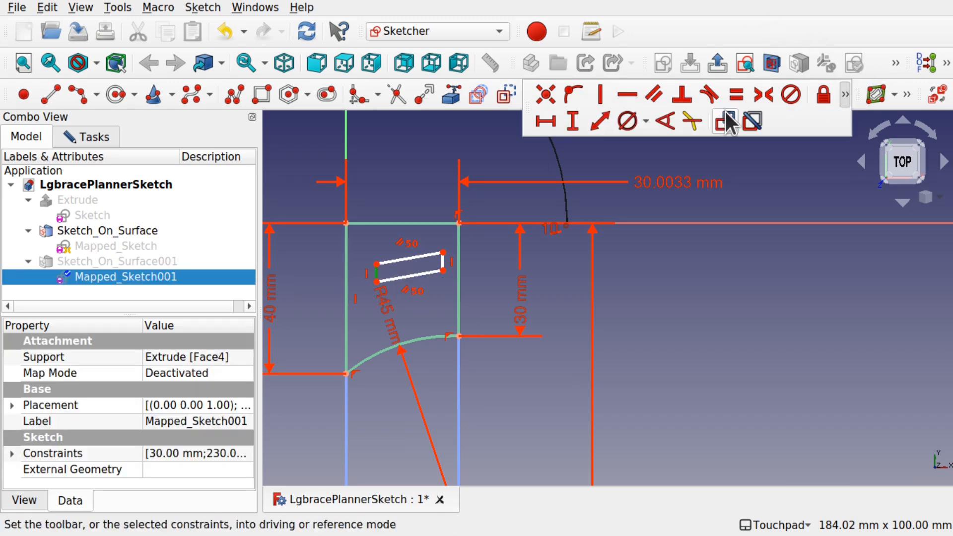
{"action": "left_click", "coordinate": [577, 120]}
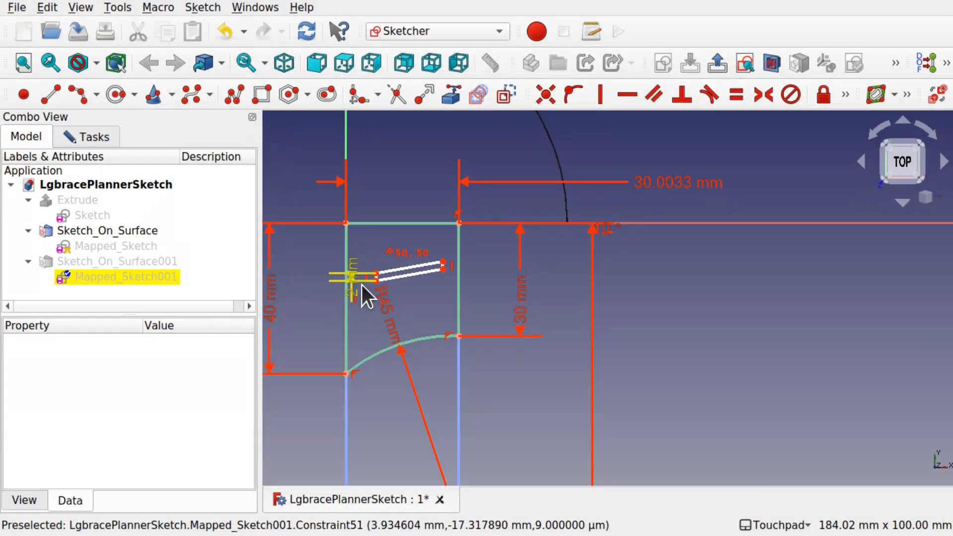
{"action": "left_click_drag", "start_coordinate": [376, 274], "coordinate": [368, 282]}
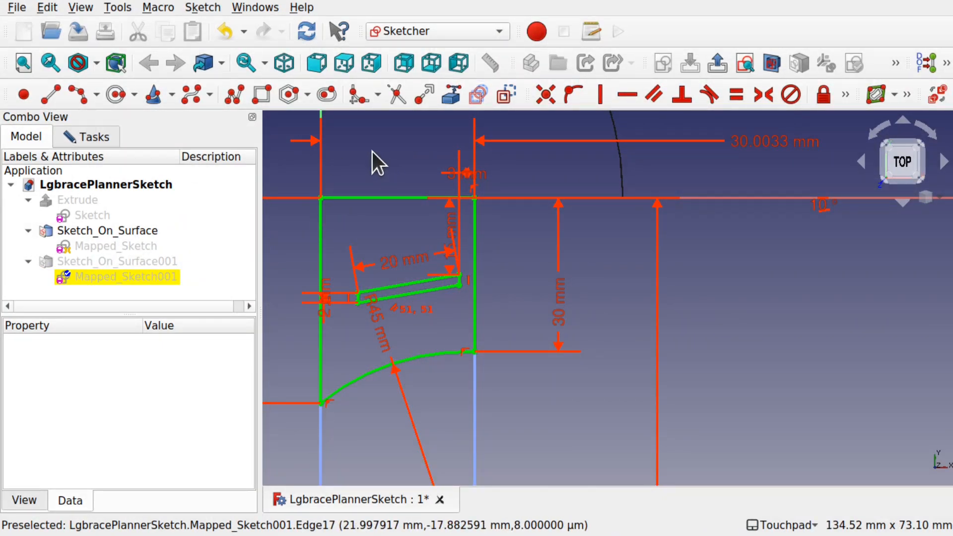
{"action": "scroll", "coordinate": [372, 159], "scroll_direction": "down", "scroll_amount": 3}
{"action": "scroll", "coordinate": [373, 159], "scroll_direction": "up", "scroll_amount": 1}
{"action": "left_click", "coordinate": [109, 137]}
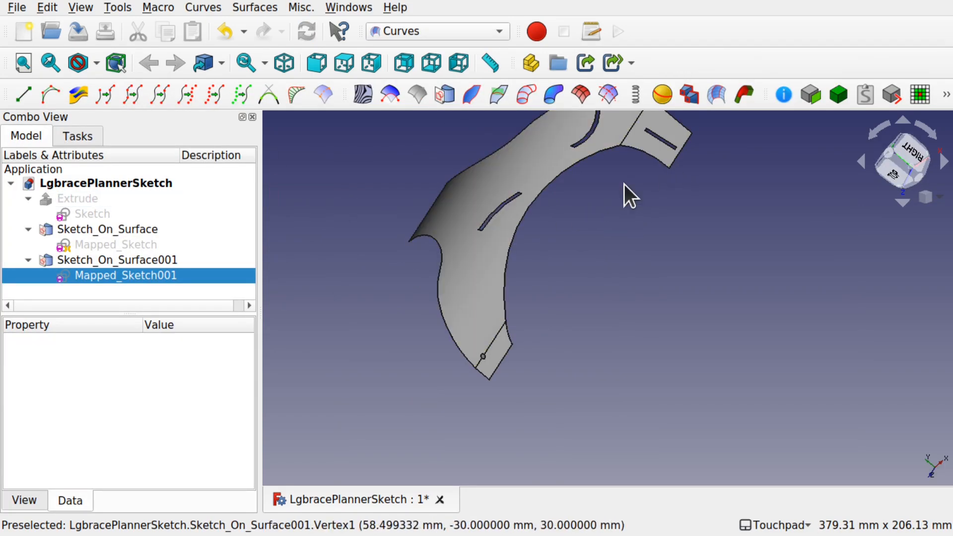
- Save the project and consult the planar_view.jpg reference drawing
{"action": "left_click_drag", "start_coordinate": [559, 318], "coordinate": [541, 283], "text": "shift"}
{"action": "key", "text": "ctrl+s"}
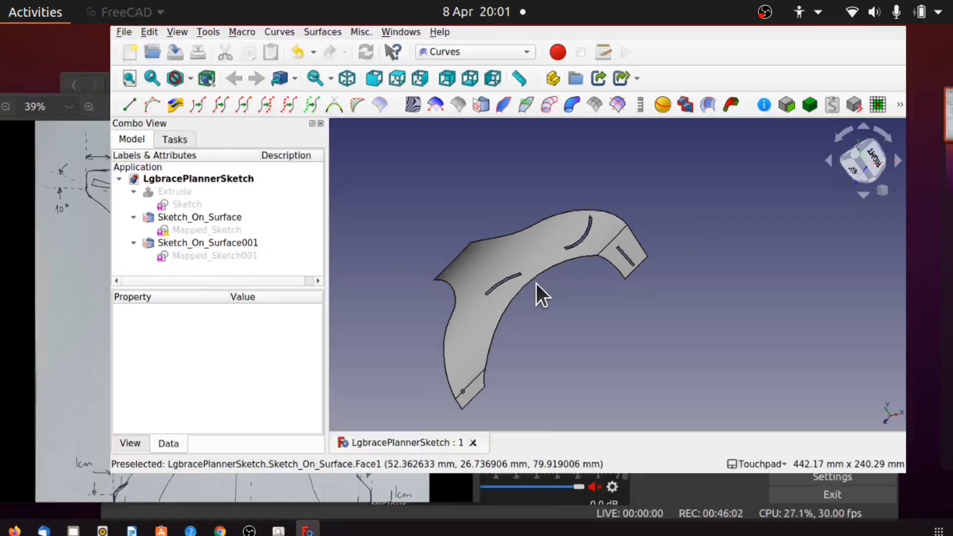
{"action": "key", "text": "super"}
{"action": "left_click", "coordinate": [303, 392]}
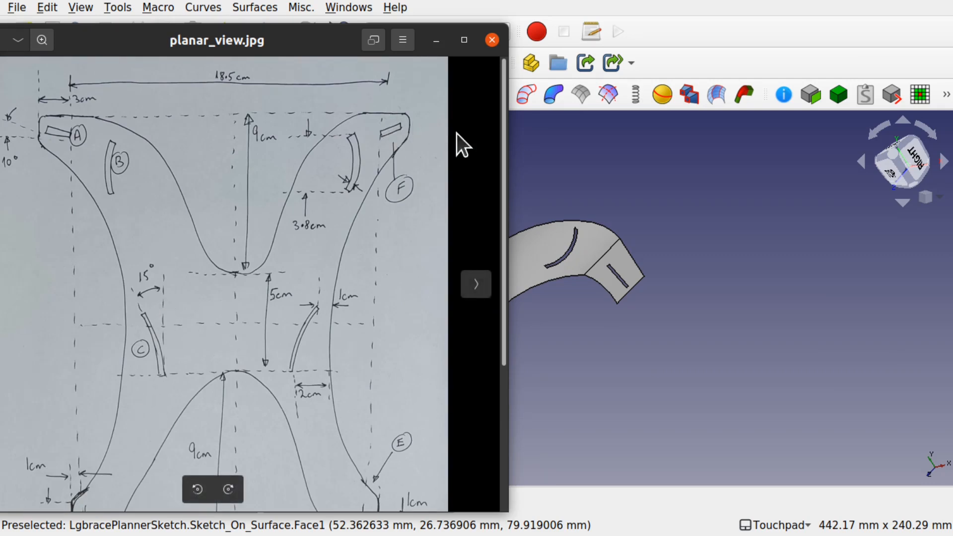
{"action": "left_click", "coordinate": [562, 187]}
- Try a constraint-preserving fillet on the tab's top corner in Mapped_Sketch001, undo it and close the sketch
{"action": "left_click", "coordinate": [118, 274]}
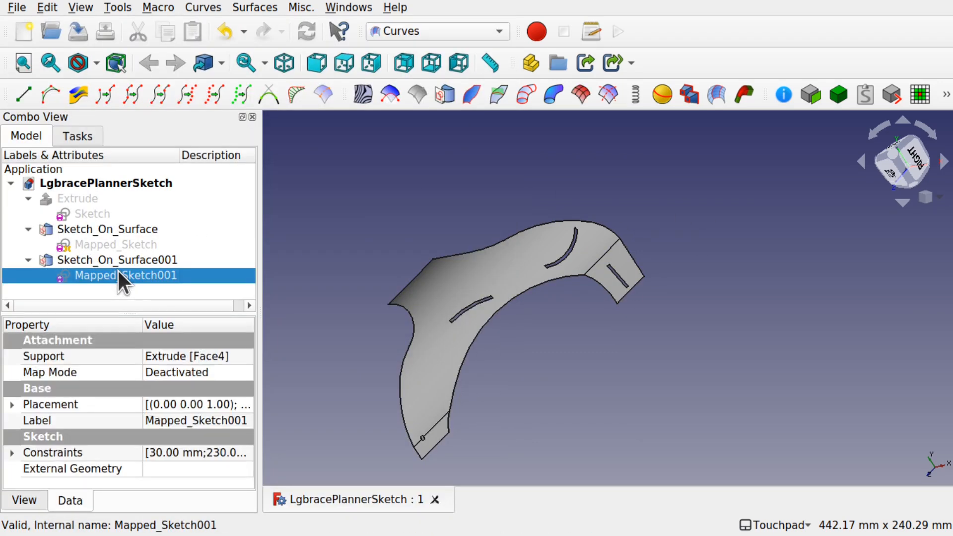
{"action": "double_click", "coordinate": [118, 275]}
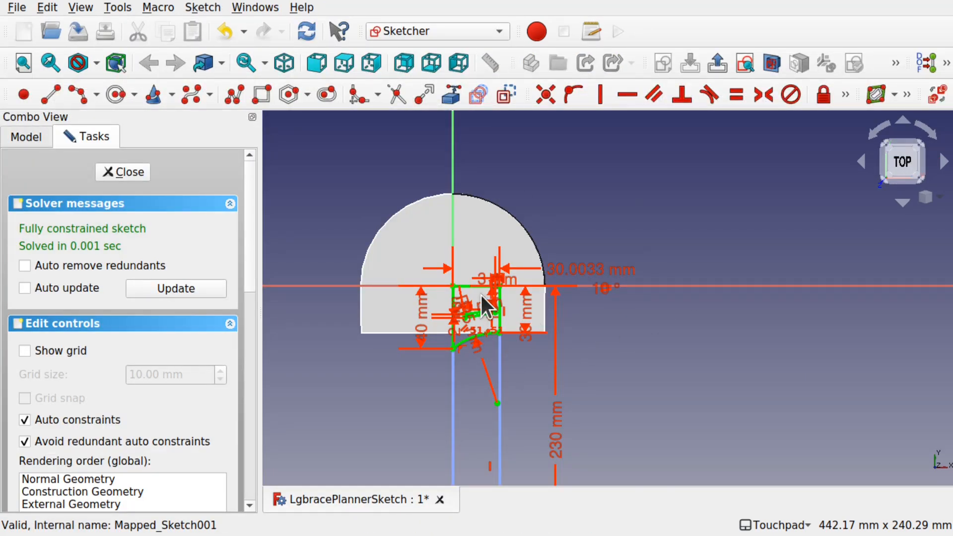
{"action": "scroll", "coordinate": [481, 296], "scroll_direction": "up", "scroll_amount": 5}
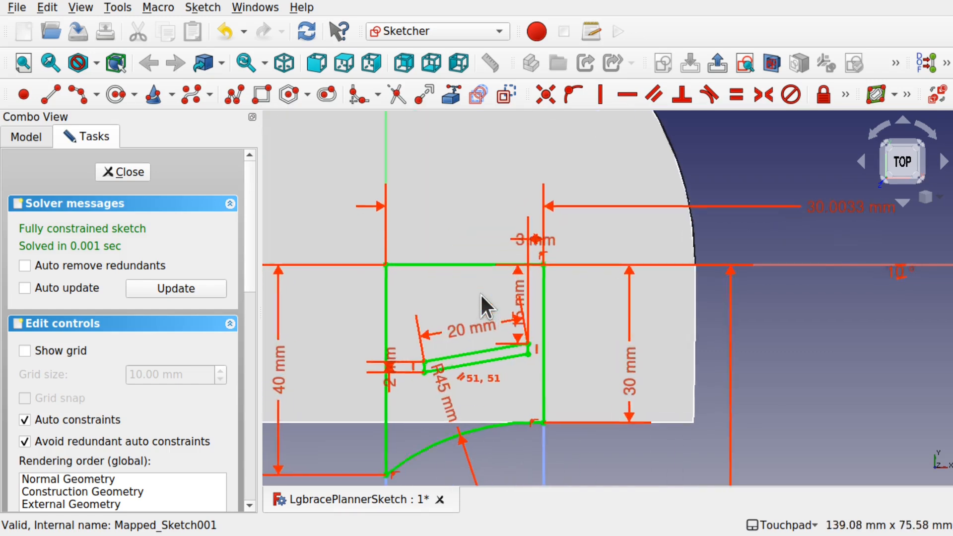
{"action": "left_click", "coordinate": [379, 97]}
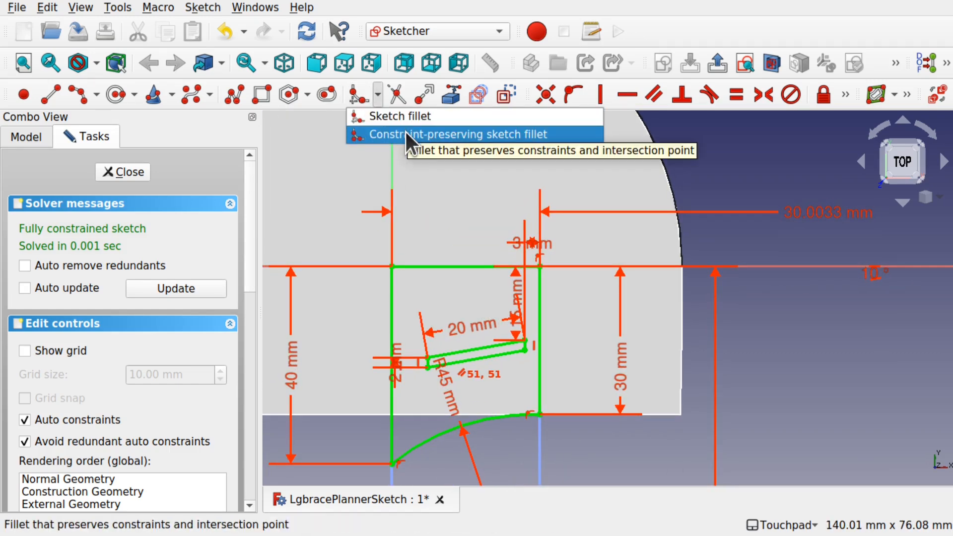
{"action": "left_click", "coordinate": [456, 134]}
{"action": "scroll", "coordinate": [539, 267], "scroll_direction": "up", "scroll_amount": 3}
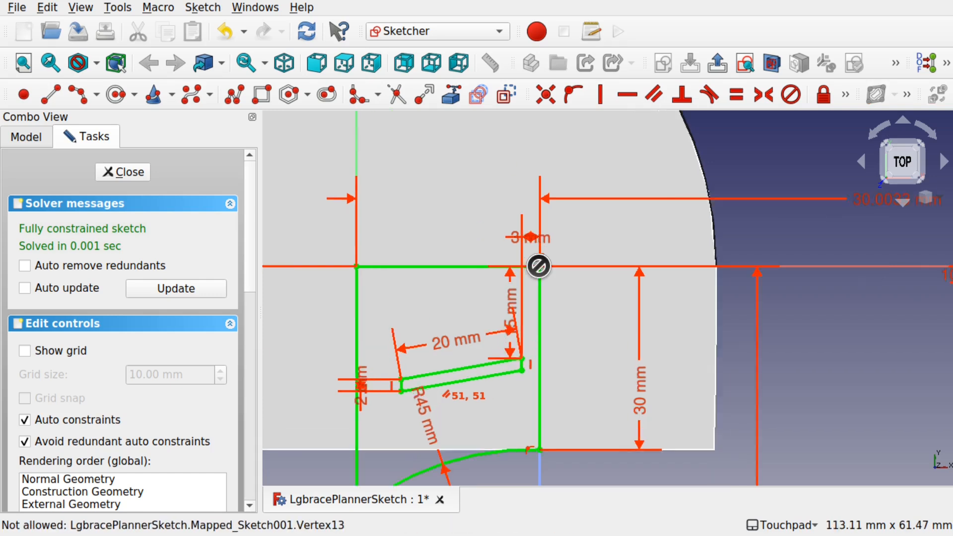
{"action": "left_click", "coordinate": [516, 267]}
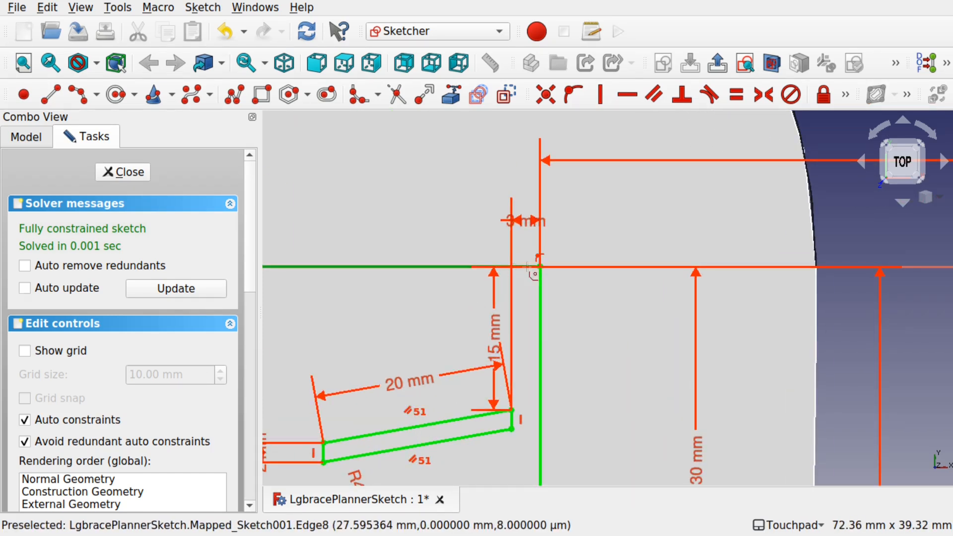
{"action": "left_click", "coordinate": [538, 287]}
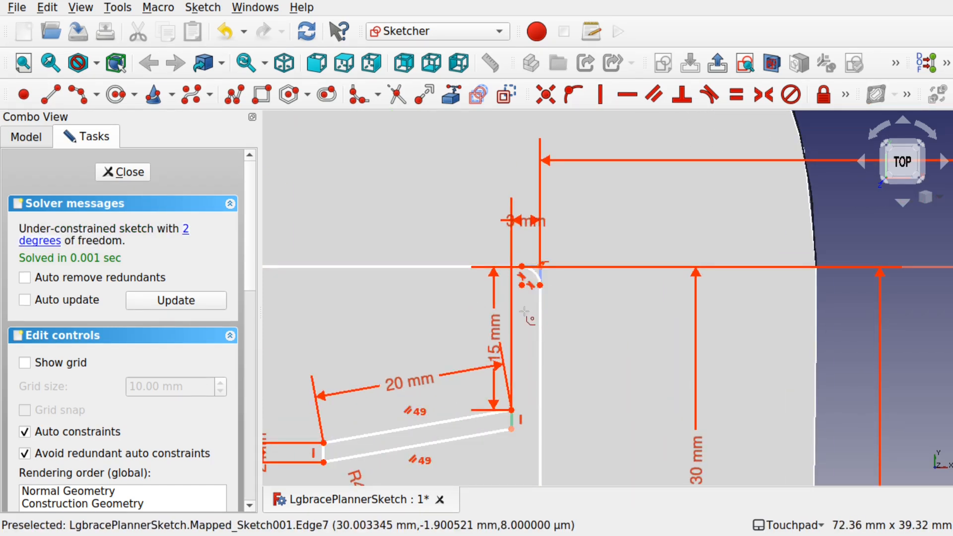
{"action": "scroll", "coordinate": [524, 310], "scroll_direction": "down", "scroll_amount": 5}
{"action": "scroll", "coordinate": [524, 312], "scroll_direction": "up", "scroll_amount": 3}
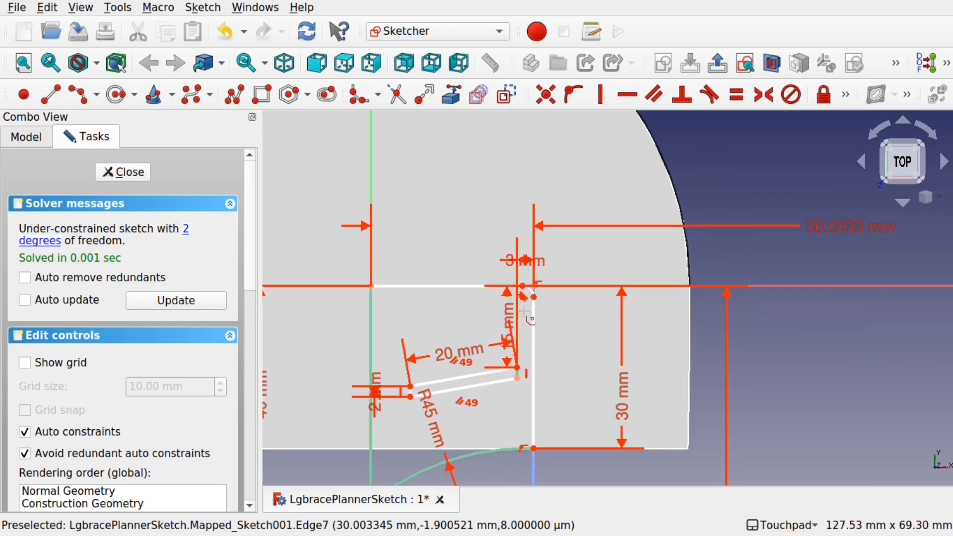
{"action": "key", "text": "ctrl+z"}
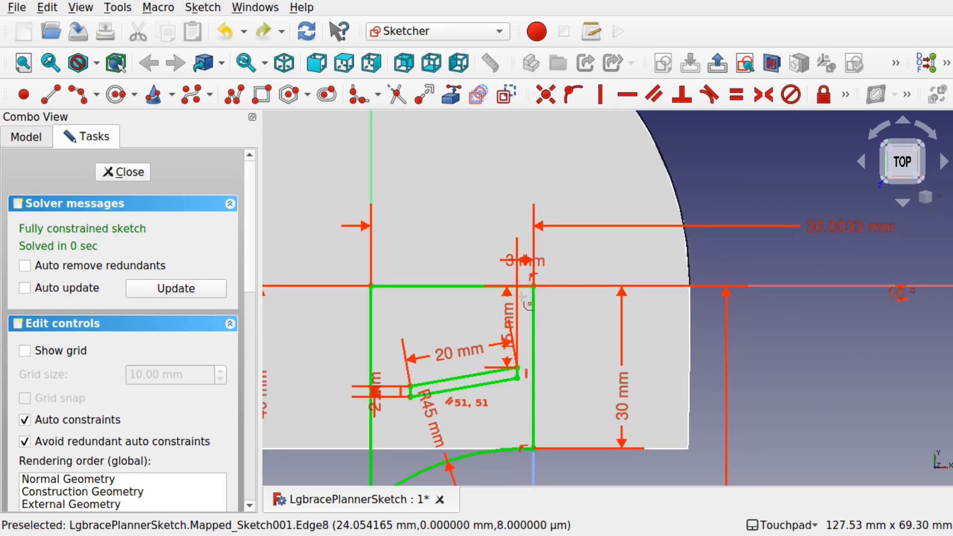
{"action": "left_click", "coordinate": [123, 172]}
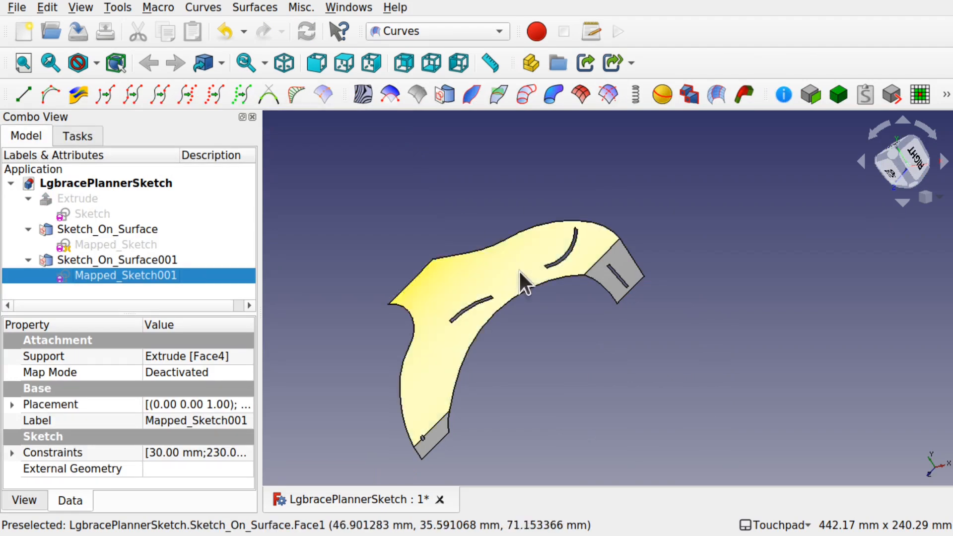
- Show the Extrude cylinder body alongside the mapped sketches
{"action": "scroll", "coordinate": [478, 413], "scroll_direction": "down", "scroll_amount": 1}
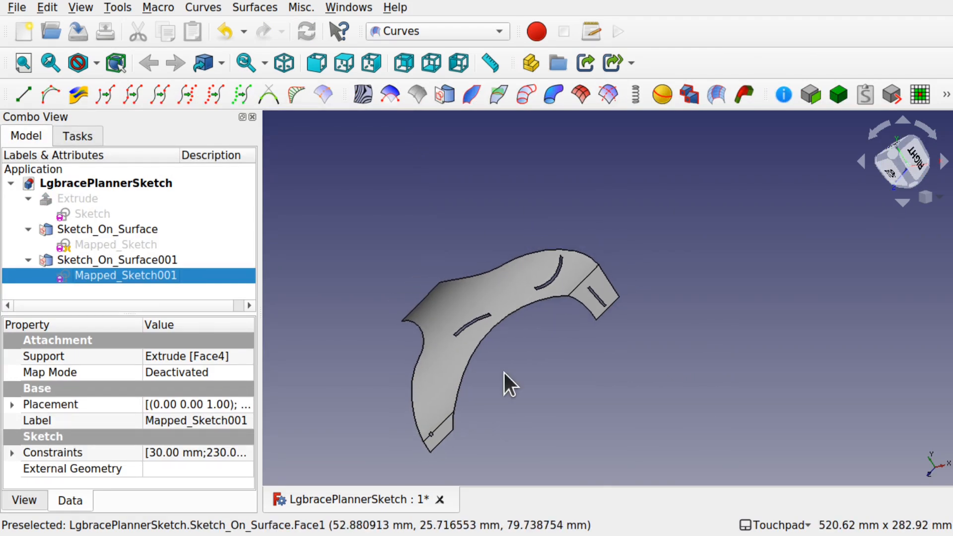
{"action": "left_click", "coordinate": [77, 196]}
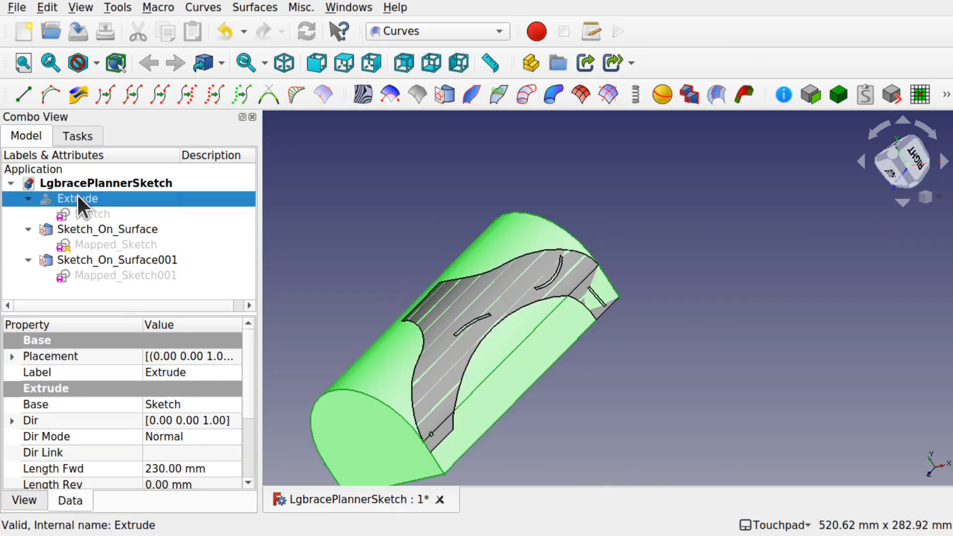
{"action": "left_click", "coordinate": [504, 183]}
{"action": "middle_click_drag", "start_coordinate": [599, 267], "coordinate": [561, 173]}
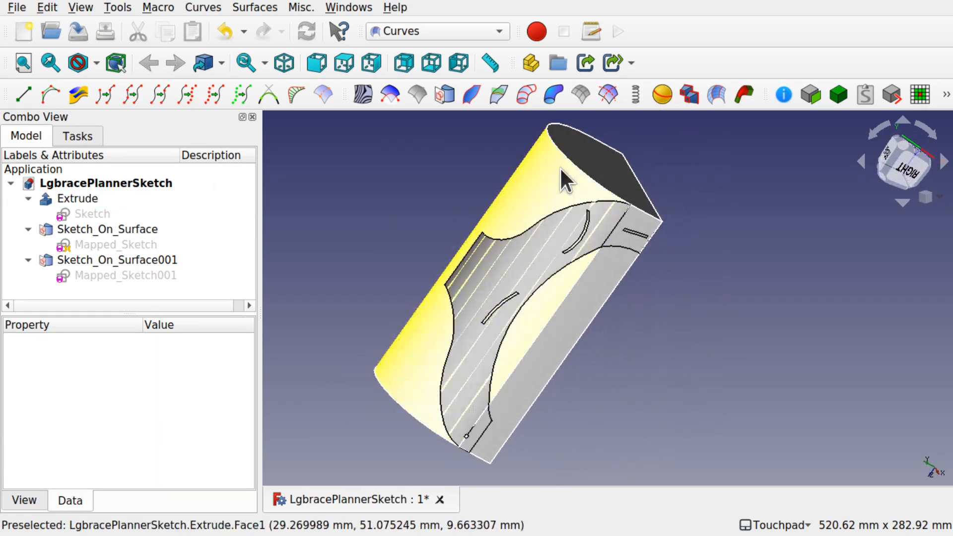
- Inspect the Extrude's top circular edge and the bottom tab edge with the geometry info tool
{"action": "left_click", "coordinate": [570, 153]}
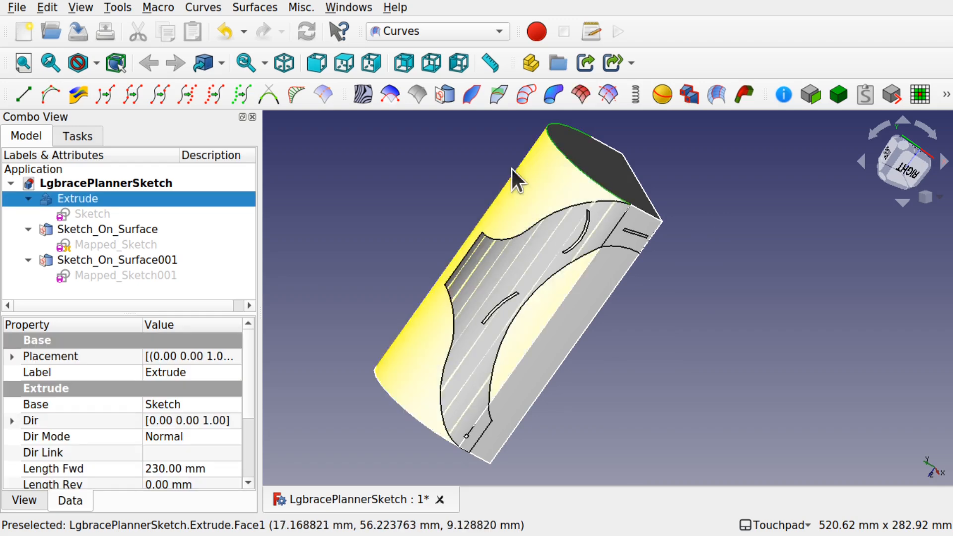
{"action": "left_click", "coordinate": [785, 96]}
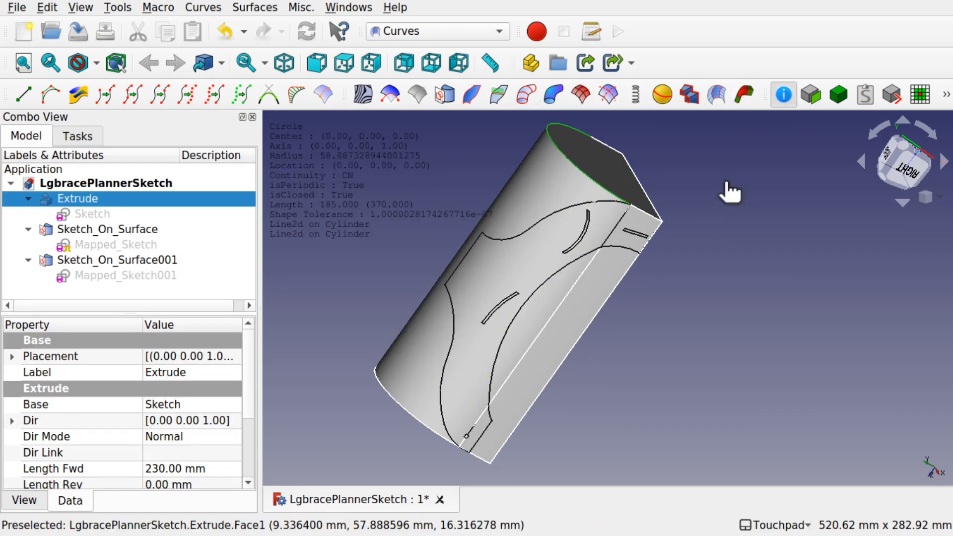
{"action": "left_click", "coordinate": [731, 181]}
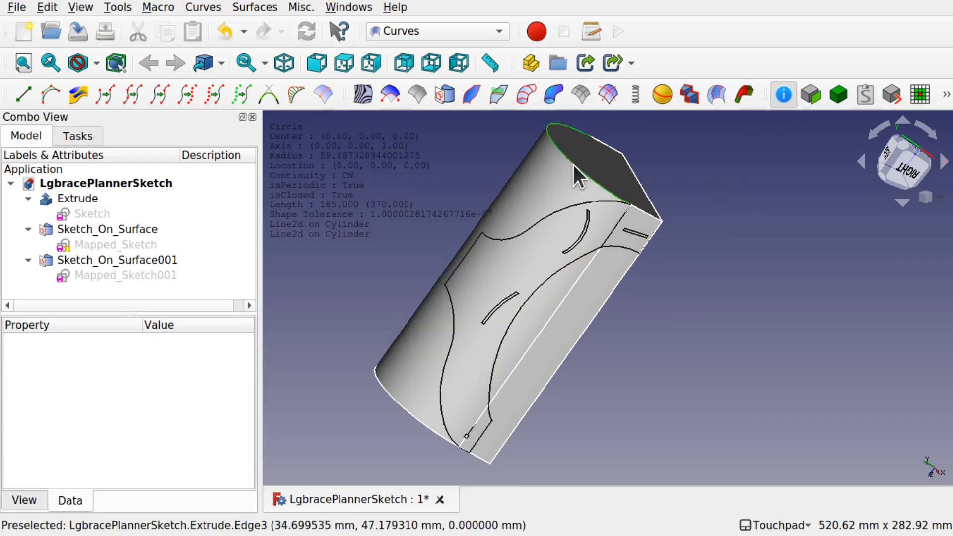
{"action": "left_click", "coordinate": [573, 163]}
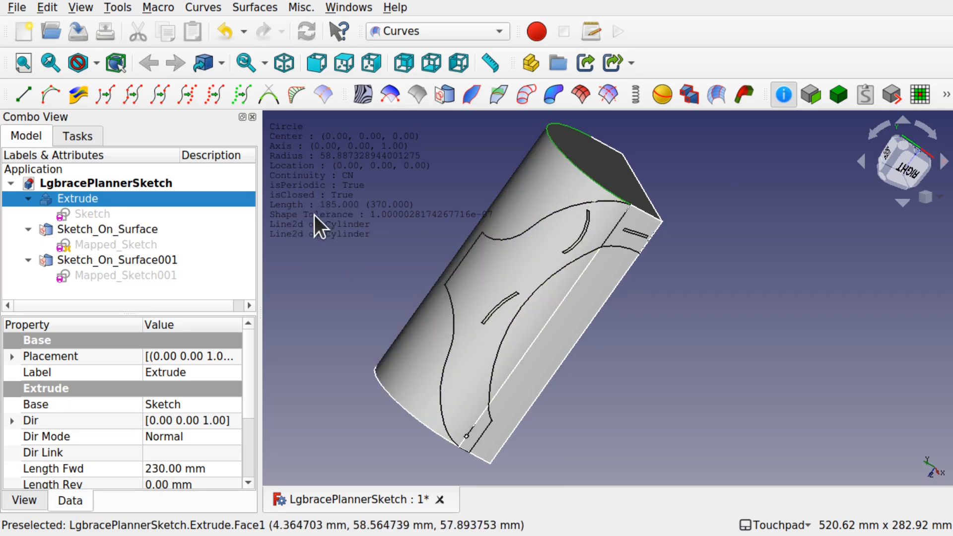
{"action": "left_click", "coordinate": [700, 223]}
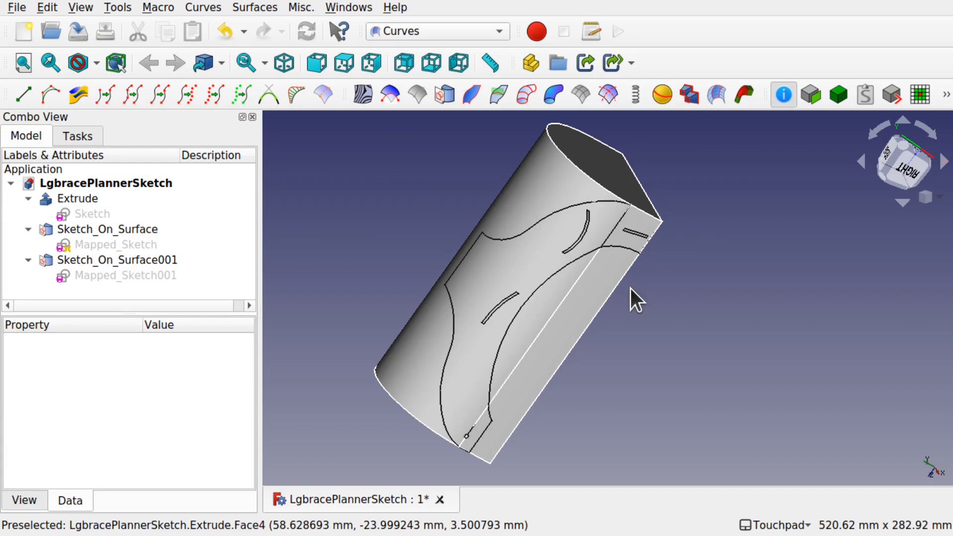
{"action": "left_click", "coordinate": [483, 434]}
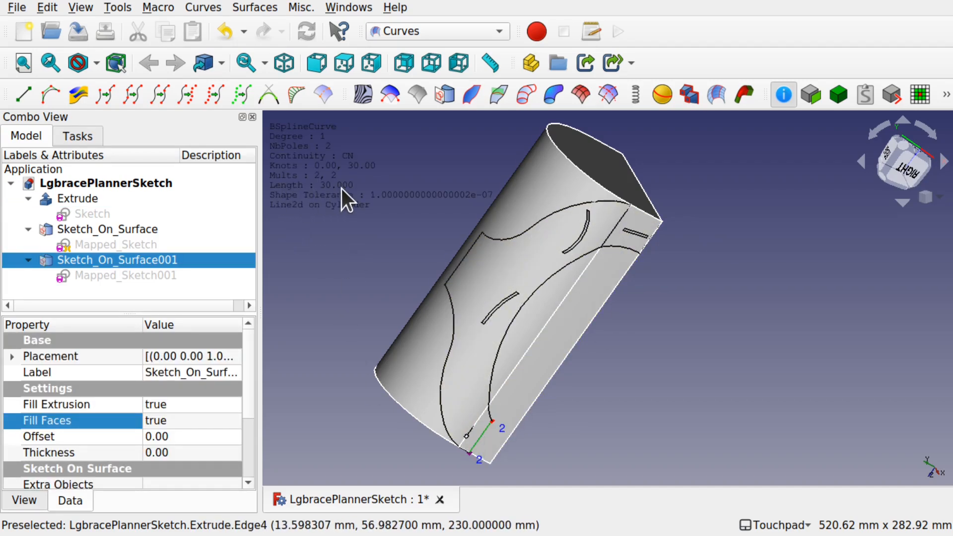
{"action": "left_click", "coordinate": [392, 422]}
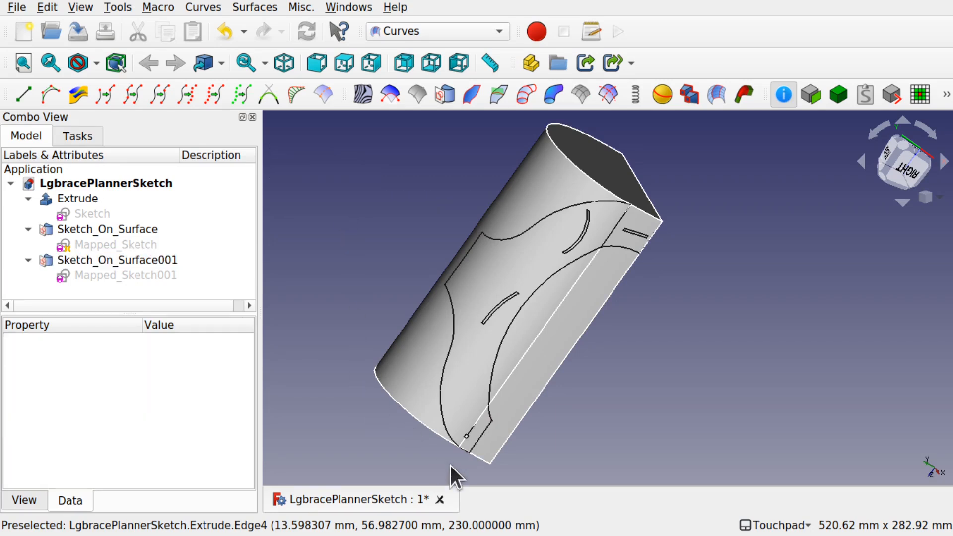
- Inspect the mapped sketch's tab edge, the cylinder's top edge and the mapped surface face with the geometry info tool
{"action": "left_click", "coordinate": [463, 451]}
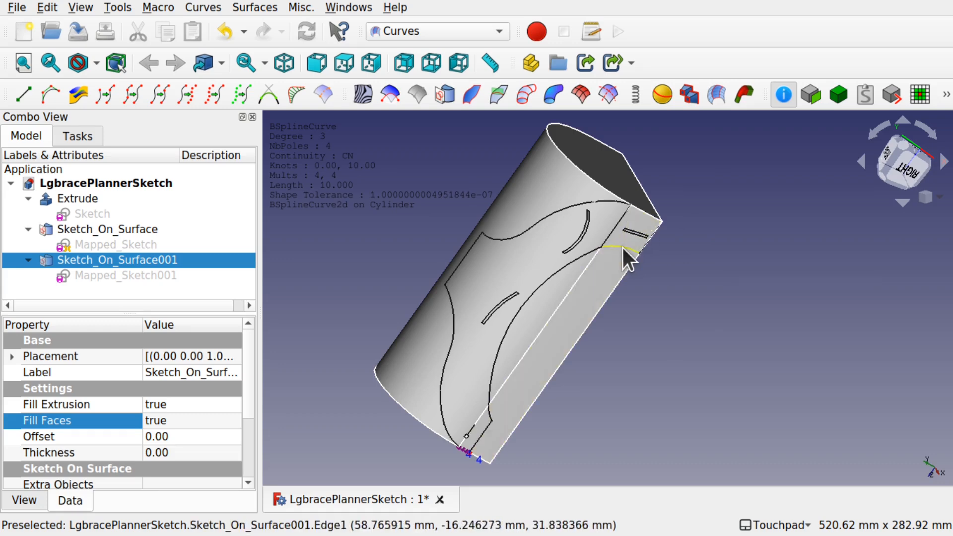
{"action": "left_click", "coordinate": [647, 214]}
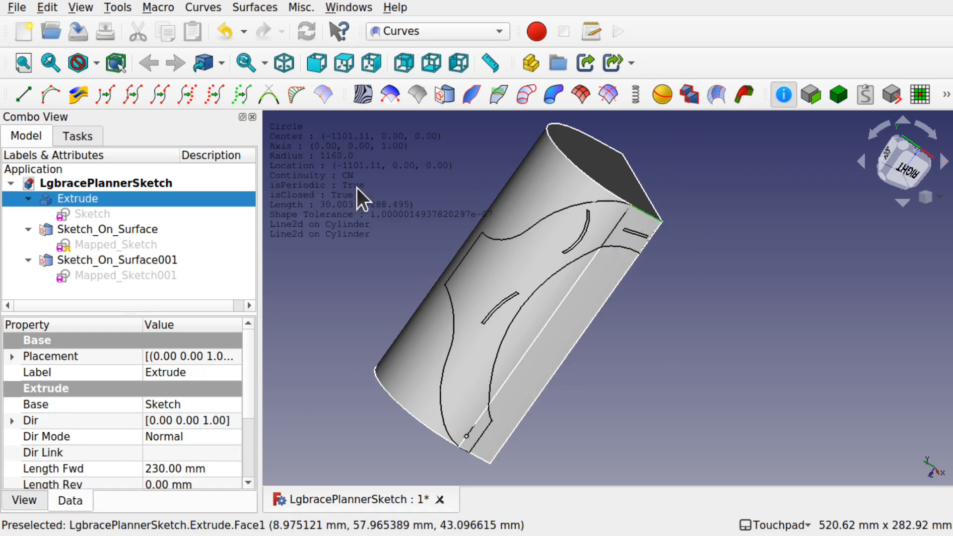
{"action": "left_click", "coordinate": [402, 271]}
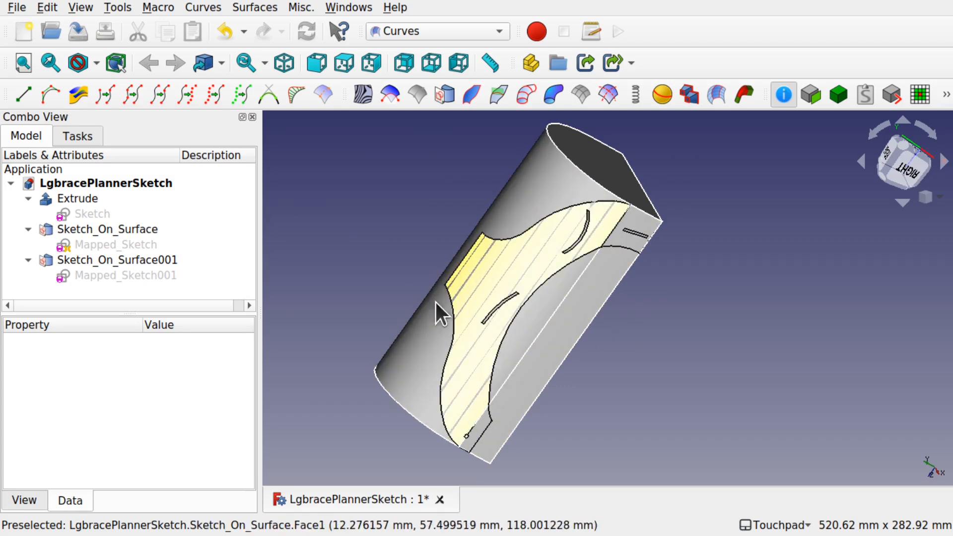
- Hide the Extrude cylinder body and select Sketch_On_Surface to edit its properties
{"action": "left_click", "coordinate": [85, 198]}
{"action": "key", "text": "space"}
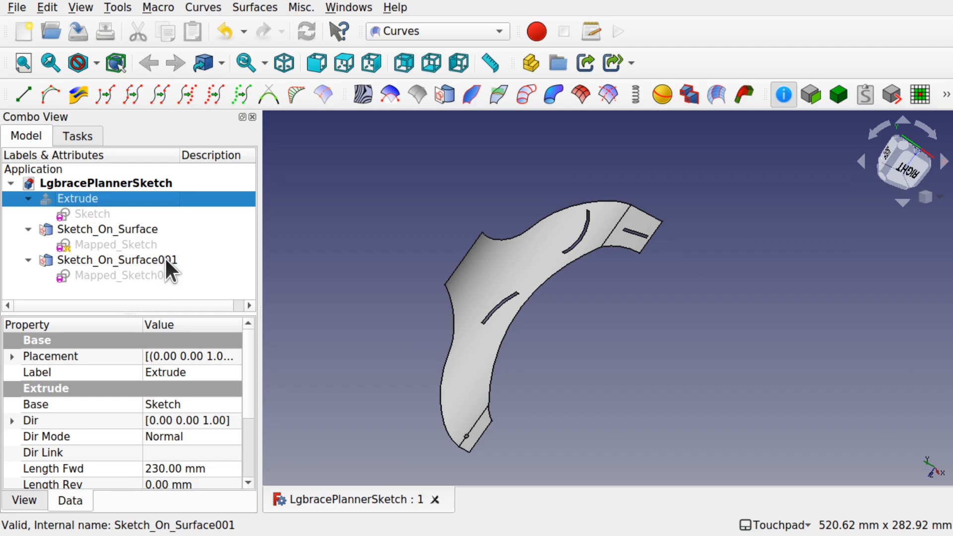
{"action": "left_click", "coordinate": [102, 229]}
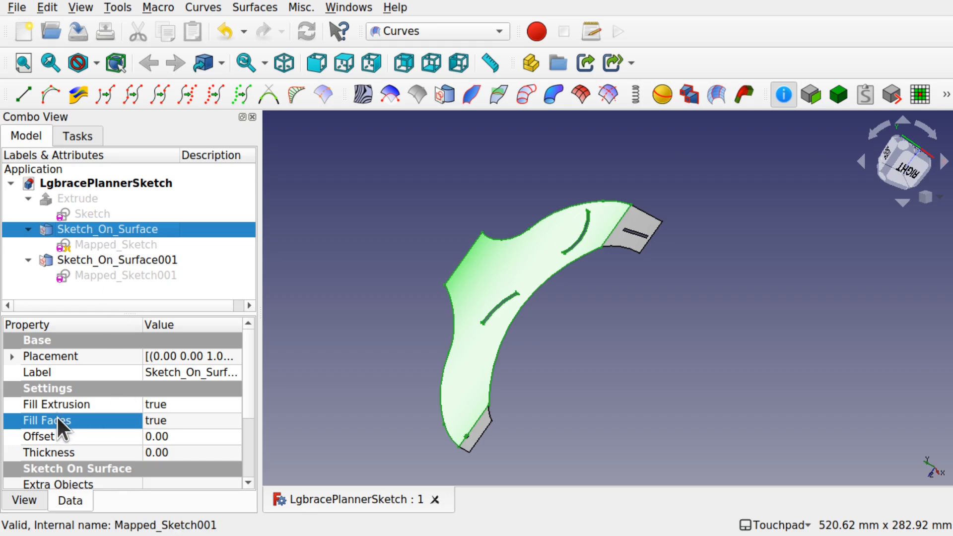
{"action": "left_click", "coordinate": [168, 436]}
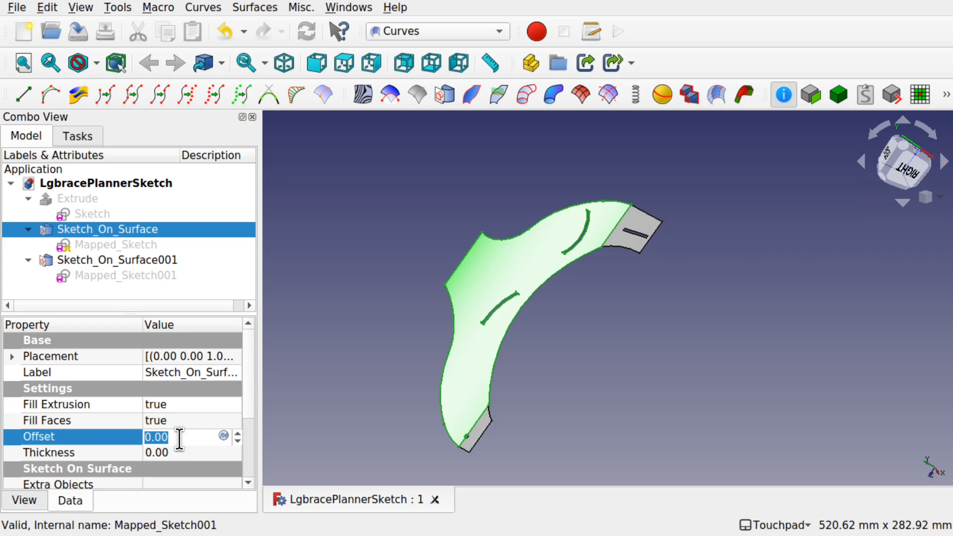
- Consult the planar_view.jpg and end_view.jpg reference drawings in the image viewer
{"action": "key", "text": "super"}
{"action": "left_click", "coordinate": [312, 394]}
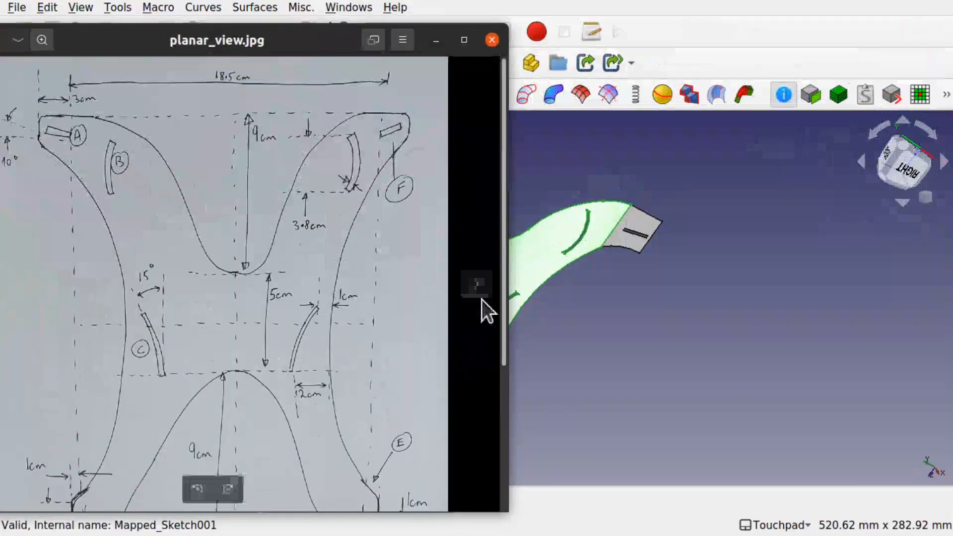
{"action": "left_click", "coordinate": [476, 285]}
{"action": "left_click", "coordinate": [484, 285]}
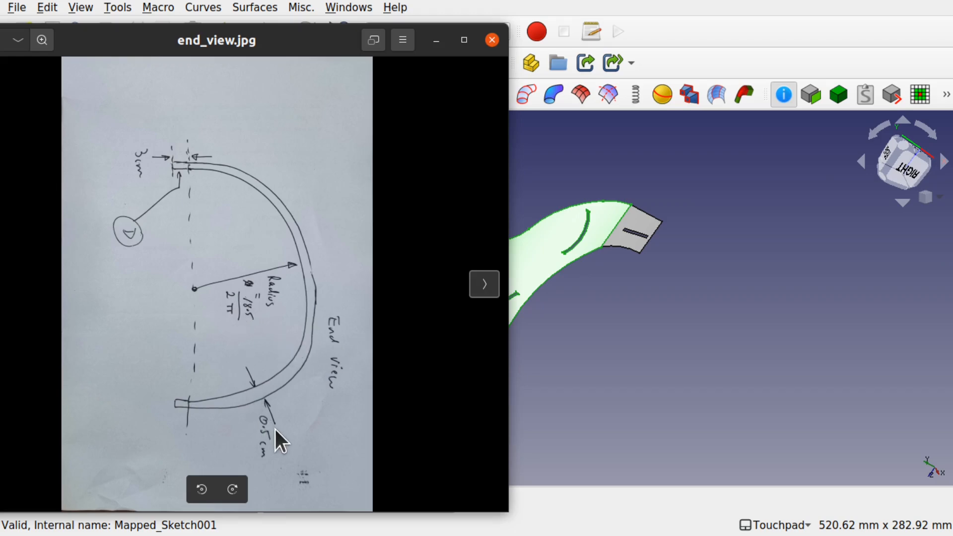
{"action": "key", "text": "super"}
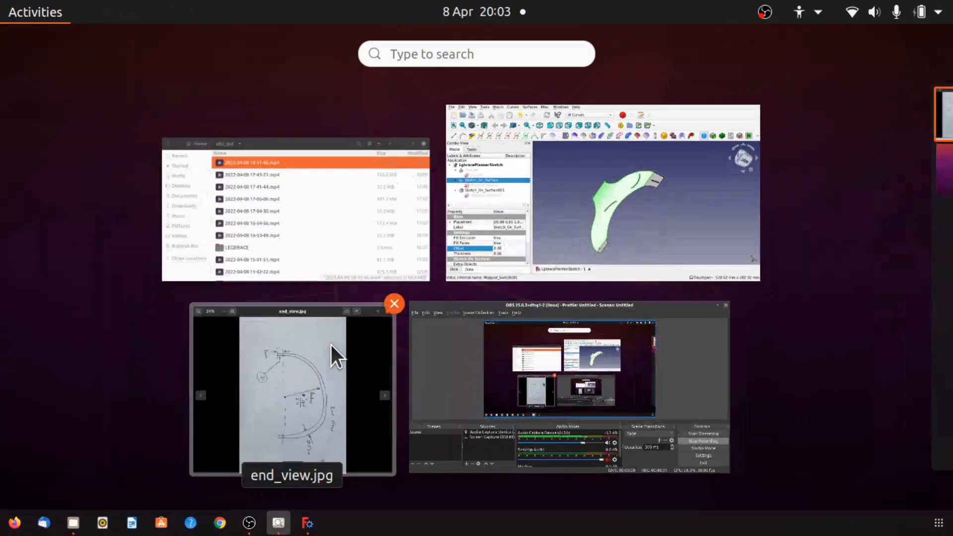
{"action": "left_click", "coordinate": [548, 223]}
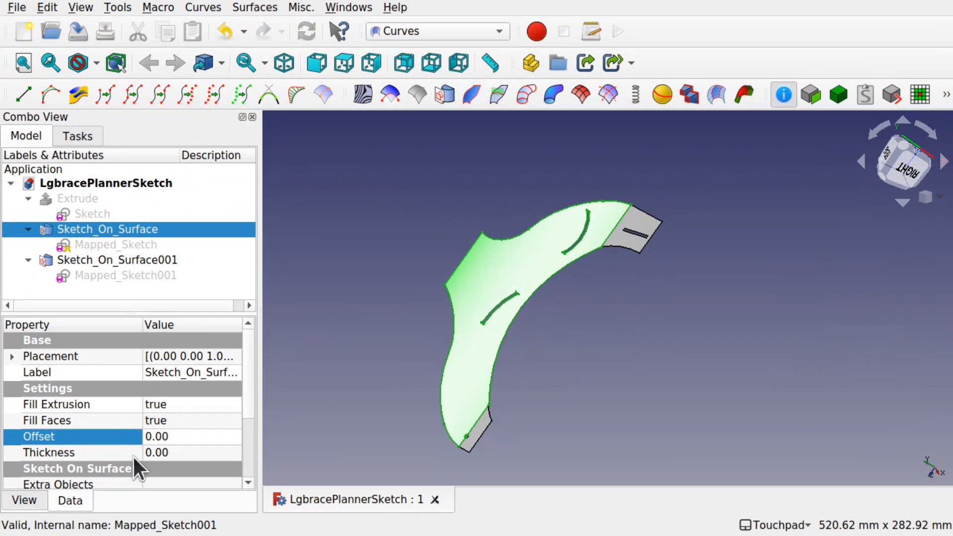
- Thicken Sketch_On_Surface by setting its Thickness to 5 and its Offset to -4.99
{"action": "left_click", "coordinate": [186, 451]}
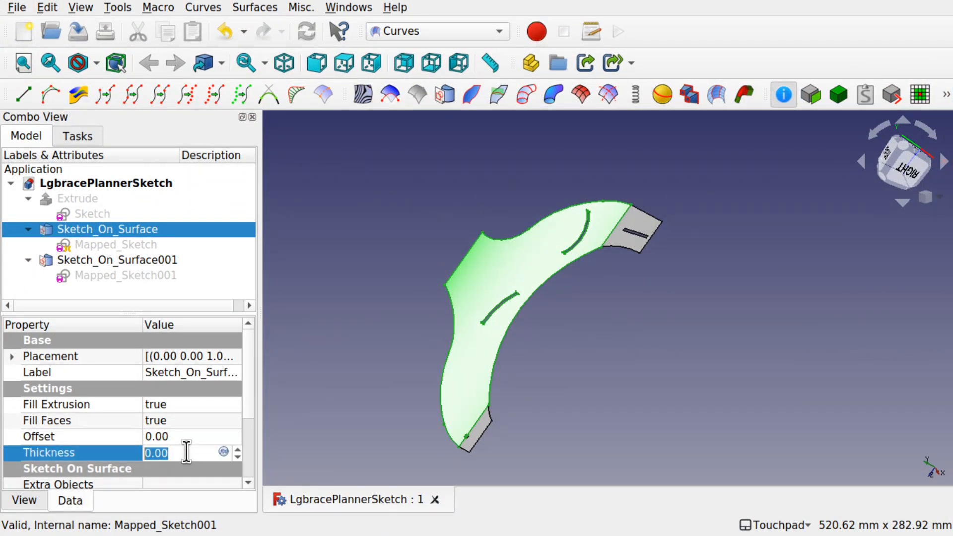
{"action": "type", "text": "5"}
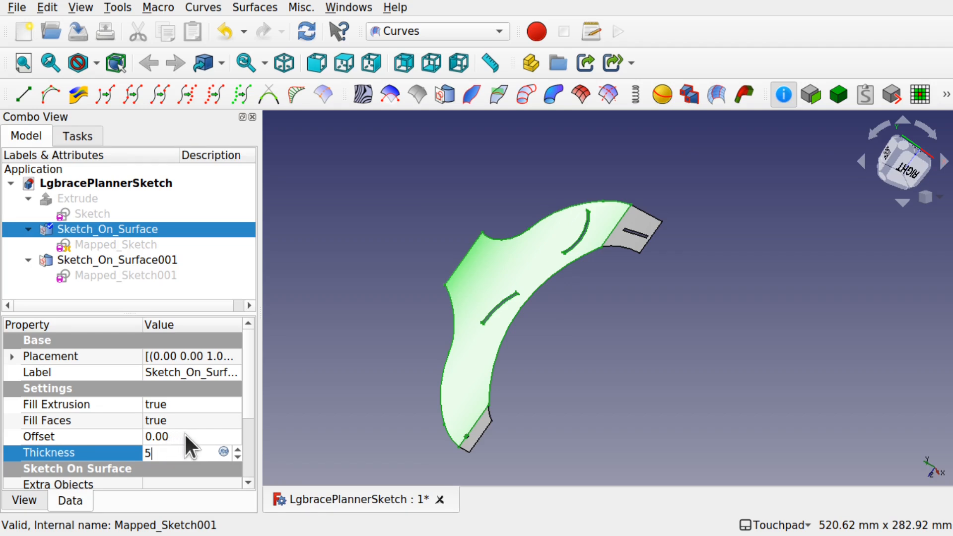
{"action": "left_click", "coordinate": [184, 435]}
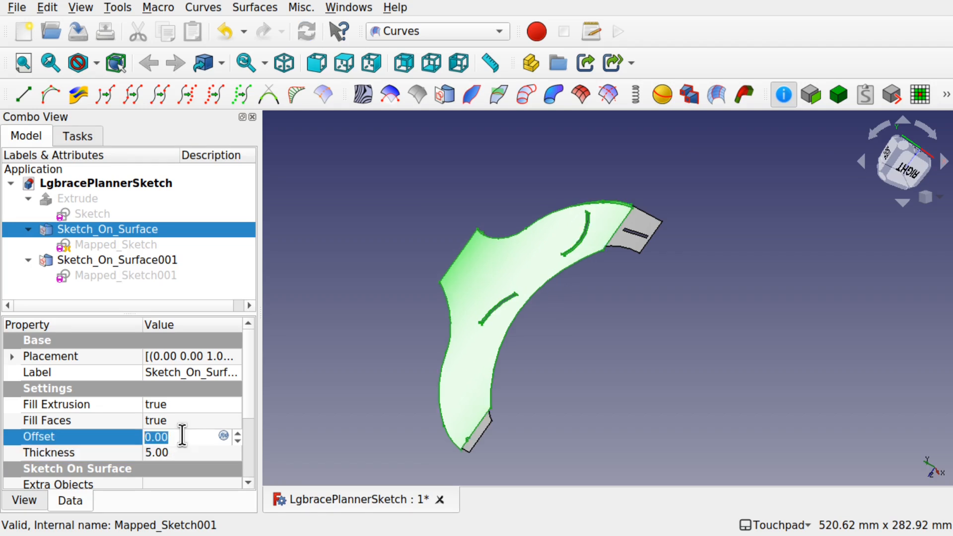
{"action": "type", "text": "-4.99"}
{"action": "key", "text": "Return"}
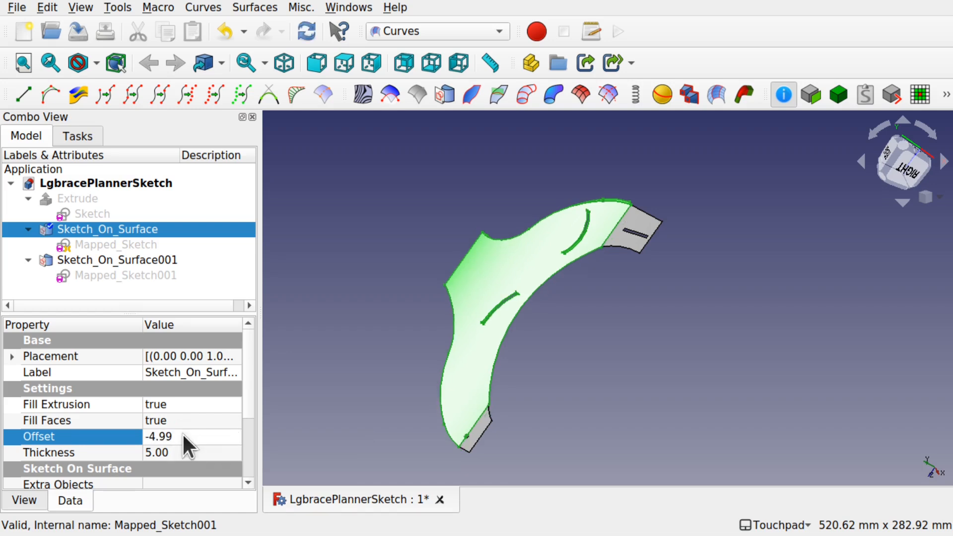
- Examine the thickened brace's lower tab edges with the geometry info tool and save the project
{"action": "left_click_drag", "start_coordinate": [471, 419], "coordinate": [541, 377], "text": "alt"}
{"action": "scroll", "coordinate": [454, 424], "scroll_direction": "up", "scroll_amount": 4}
{"action": "scroll", "coordinate": [454, 423], "scroll_direction": "up", "scroll_amount": 1}
{"action": "left_click_drag", "start_coordinate": [454, 423], "coordinate": [458, 348], "text": "alt"}
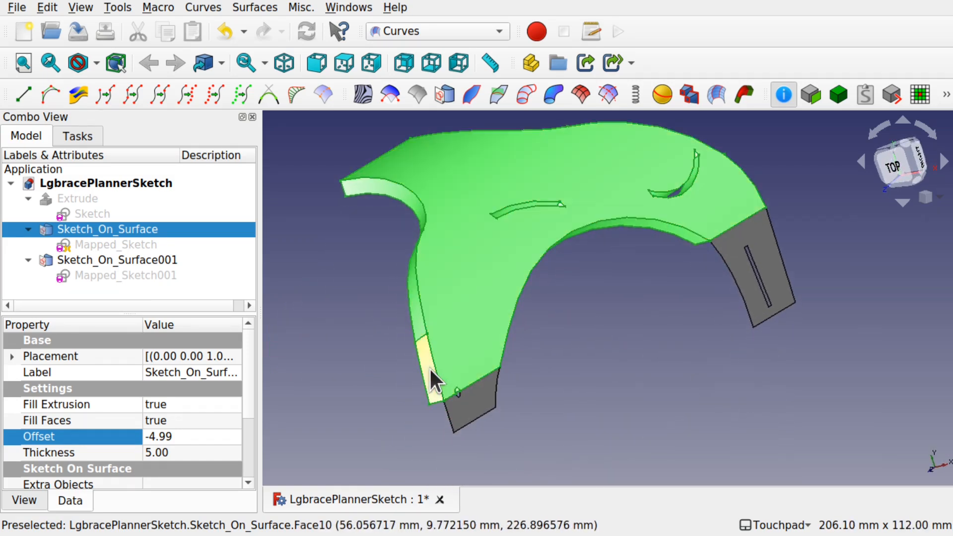
{"action": "left_click", "coordinate": [434, 366]}
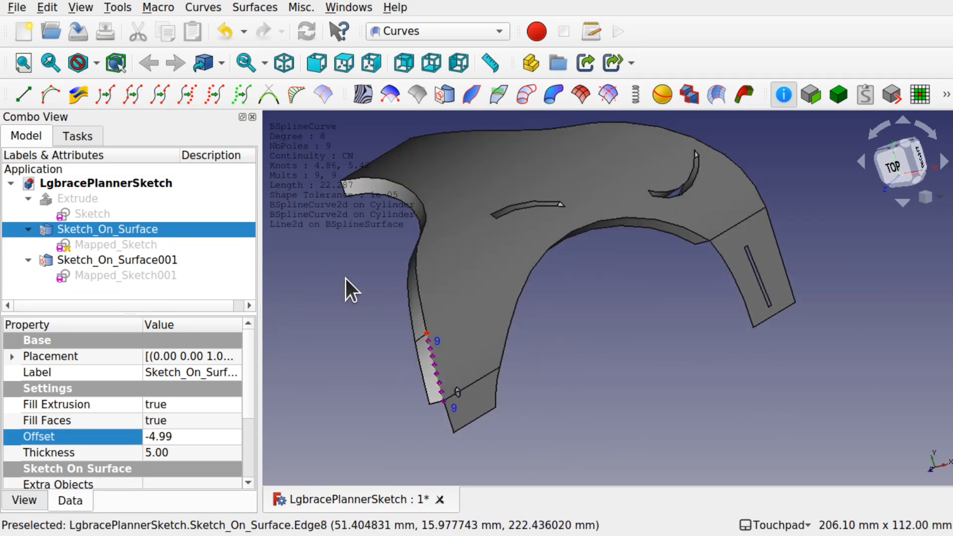
{"action": "left_click_drag", "start_coordinate": [419, 320], "coordinate": [433, 401], "text": "alt"}
{"action": "left_click", "coordinate": [437, 427]}
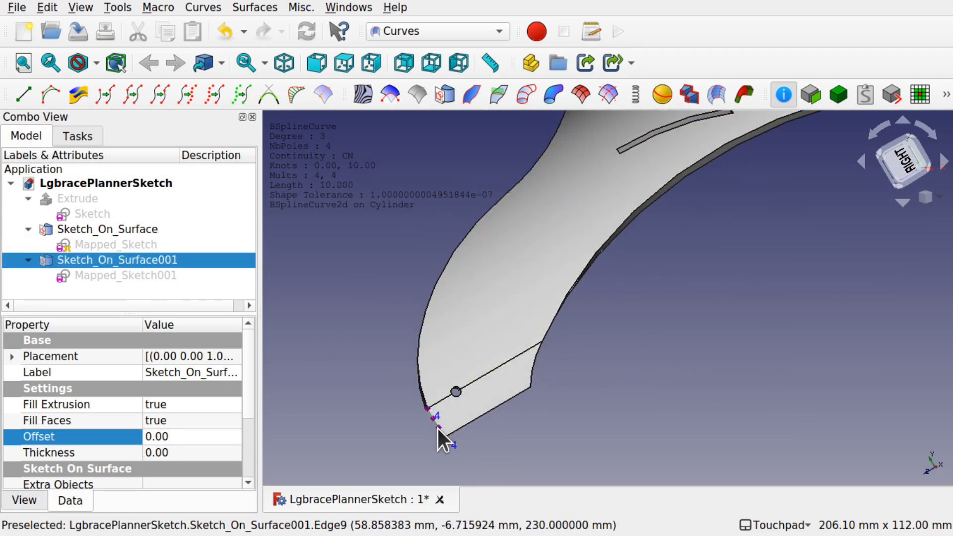
{"action": "left_click", "coordinate": [374, 352]}
{"action": "left_click_drag", "start_coordinate": [383, 353], "coordinate": [438, 356], "text": "alt"}
{"action": "key", "text": "ctrl+s"}
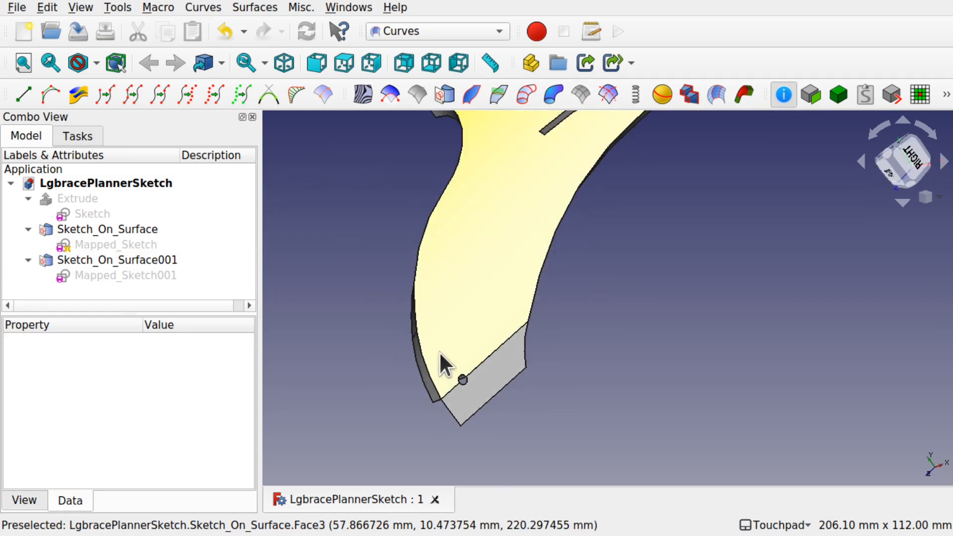
- Thicken Sketch_On_Surface001 by setting its Offset to -4.99 and its Thickness to 5
{"action": "left_click", "coordinate": [477, 396]}
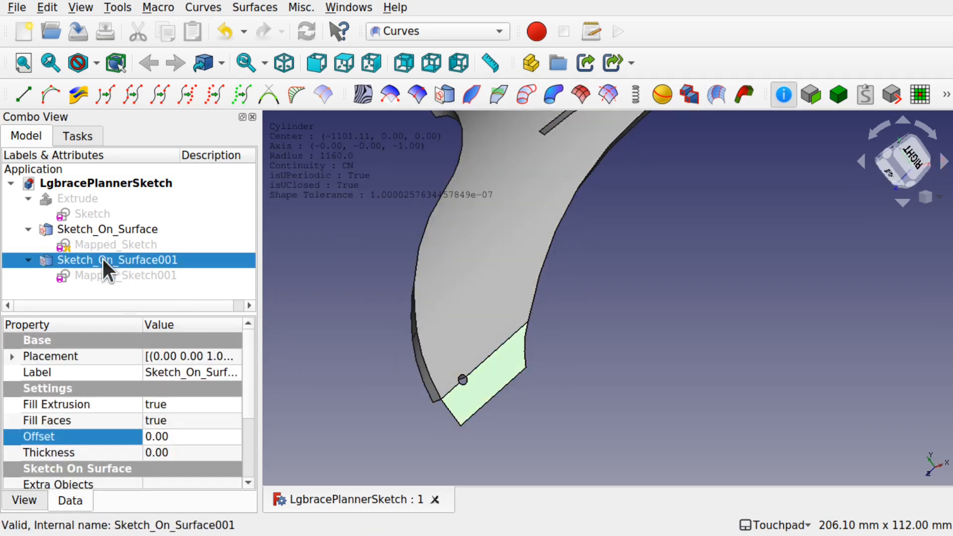
{"action": "left_click", "coordinate": [178, 436]}
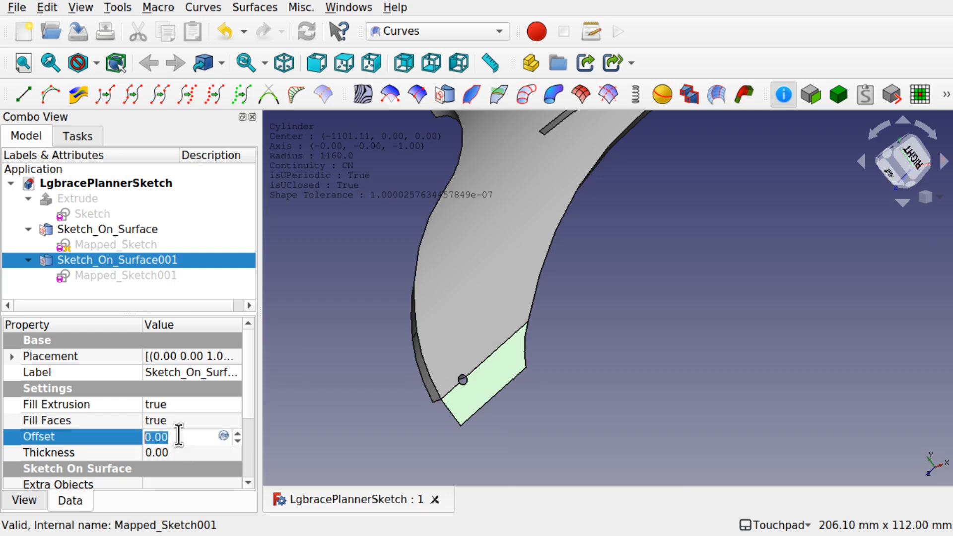
{"action": "type", "text": "-499"}
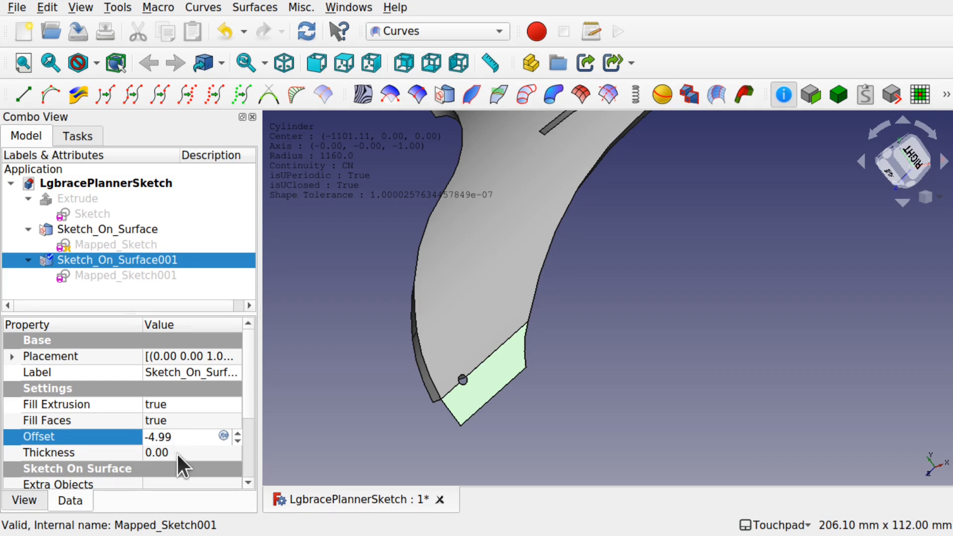
{"action": "left_click", "coordinate": [176, 452]}
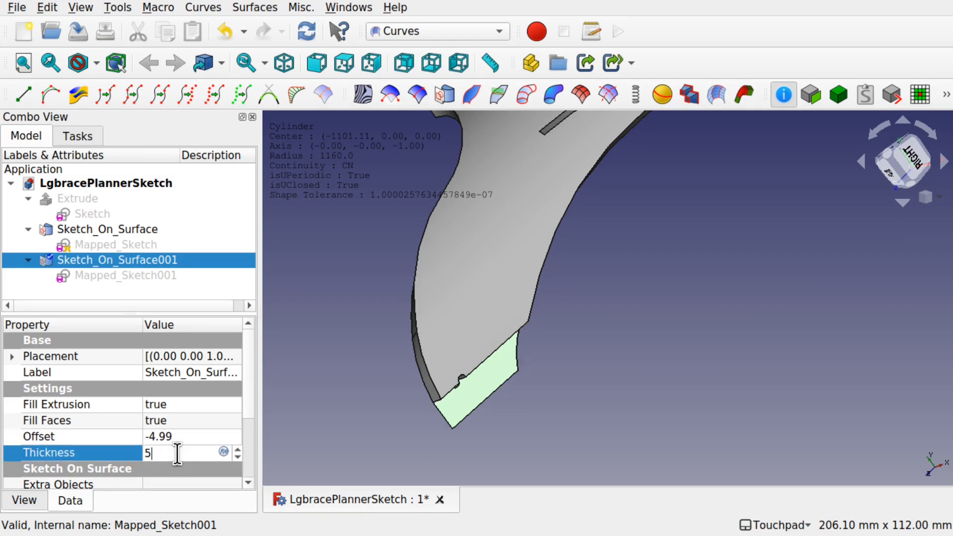
{"action": "left_click", "coordinate": [386, 386]}
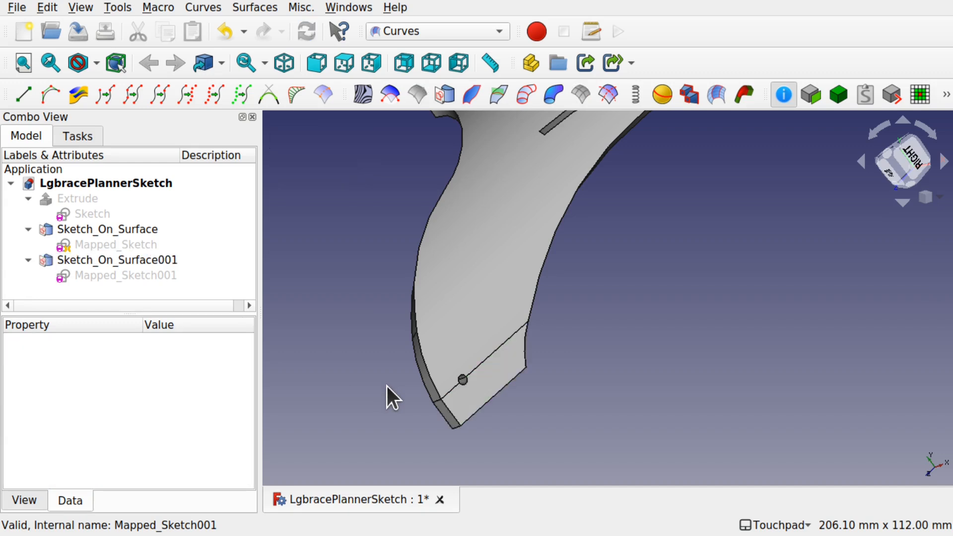
- Inspect the edges and faces of both thickened surfaces around the tabs and slots
{"action": "left_click", "coordinate": [448, 412]}
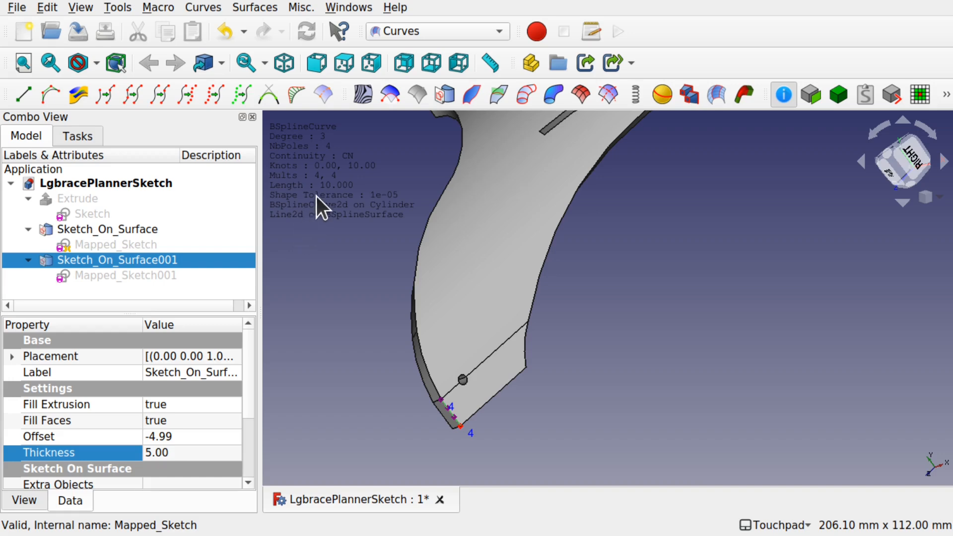
{"action": "left_click", "coordinate": [369, 318]}
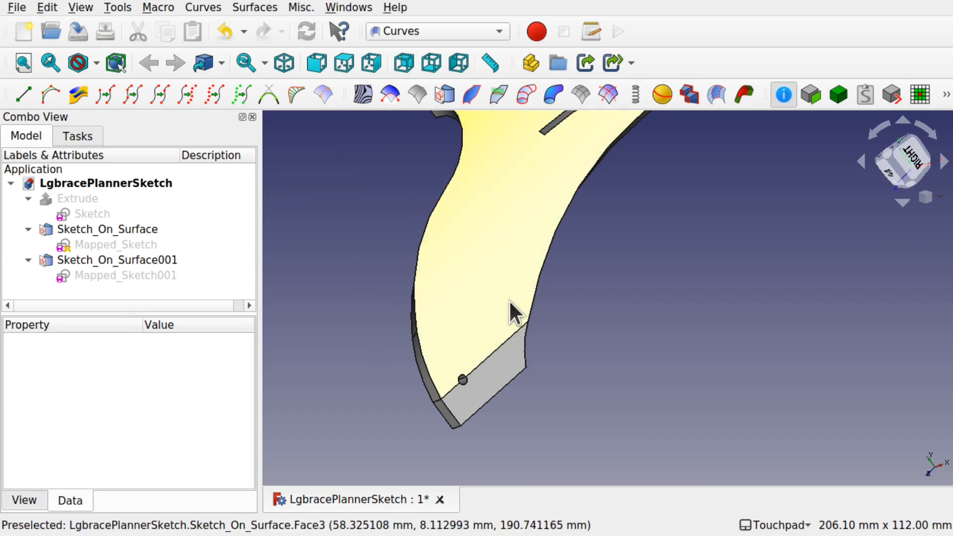
{"action": "scroll", "coordinate": [510, 306], "scroll_direction": "down", "scroll_amount": 4}
{"action": "scroll", "coordinate": [699, 158], "scroll_direction": "up", "scroll_amount": 5}
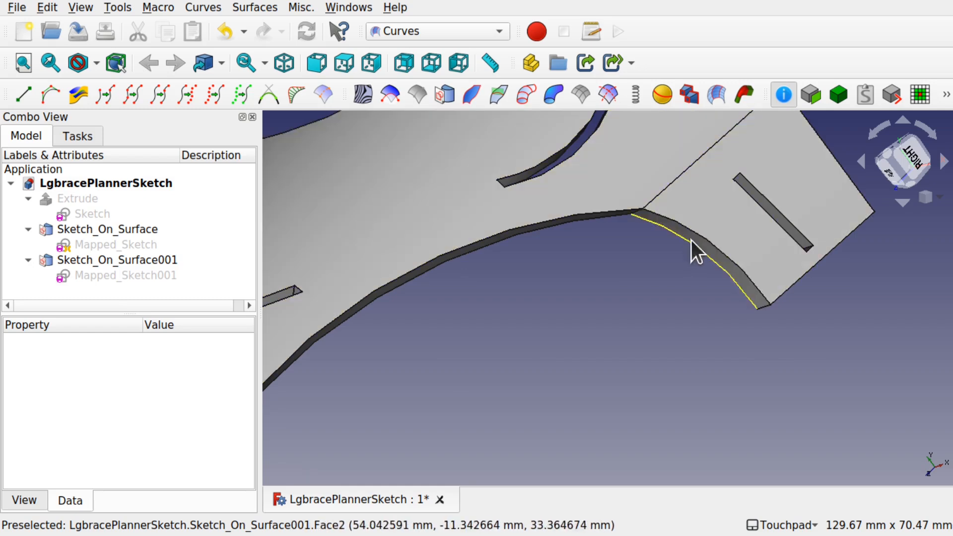
{"action": "left_click", "coordinate": [810, 270]}
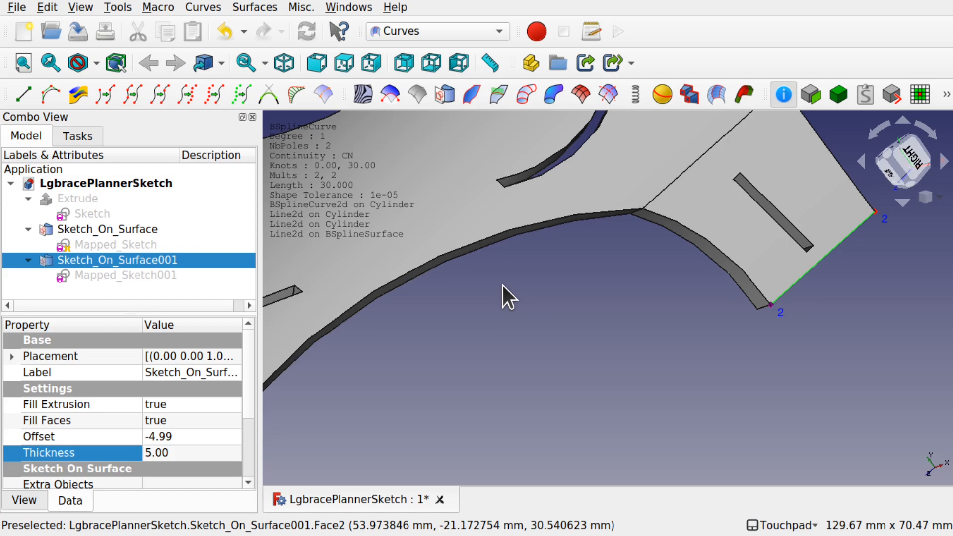
{"action": "scroll", "coordinate": [585, 296], "scroll_direction": "down", "scroll_amount": 1}
{"action": "scroll", "coordinate": [585, 296], "scroll_direction": "down", "scroll_amount": 4}
{"action": "left_click_drag", "start_coordinate": [584, 297], "coordinate": [667, 316], "text": "shift"}
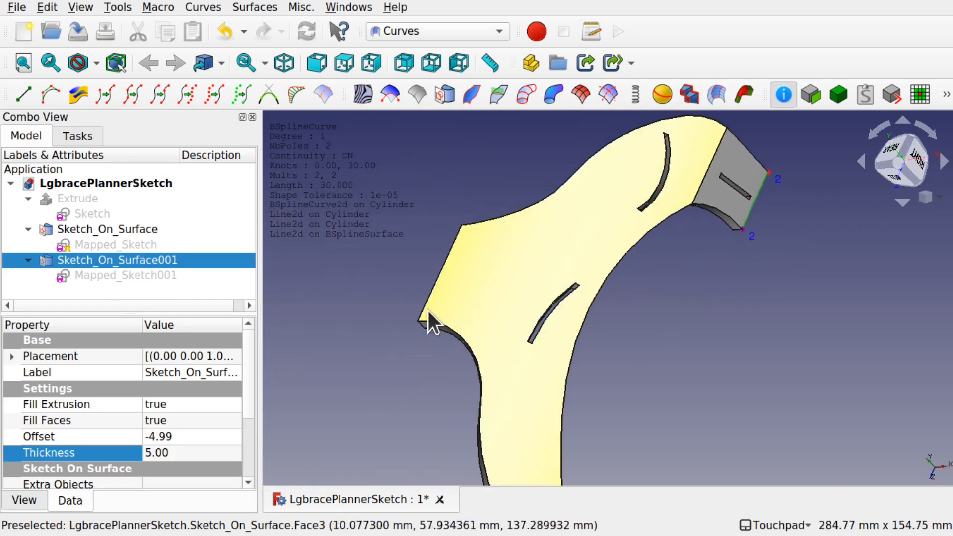
{"action": "left_click_drag", "start_coordinate": [433, 305], "coordinate": [416, 296], "text": "shift"}
{"action": "left_click", "coordinate": [397, 280]}
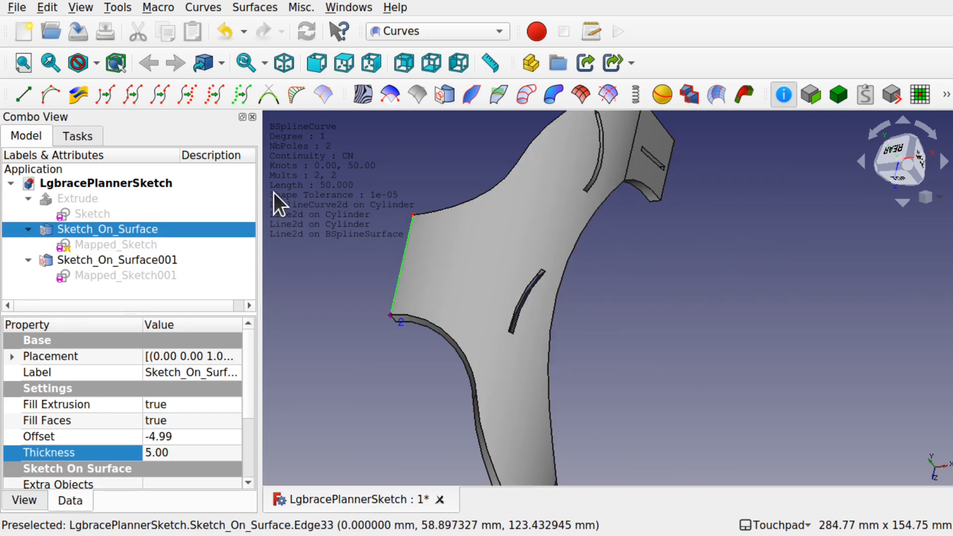
{"action": "left_click", "coordinate": [384, 285]}
{"action": "left_click_drag", "start_coordinate": [392, 315], "coordinate": [532, 308], "text": "shift"}
{"action": "scroll", "coordinate": [514, 287], "scroll_direction": "up", "scroll_amount": 2}
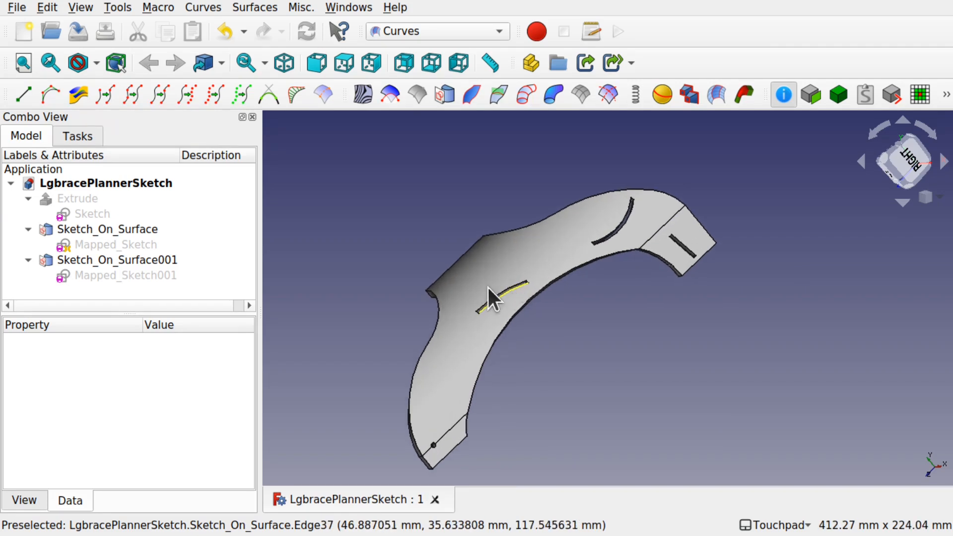
- Switch to the Part workbench and fuse Sketch_On_Surface and Sketch_On_Surface001 with Union
{"action": "left_click", "coordinate": [23, 258]}
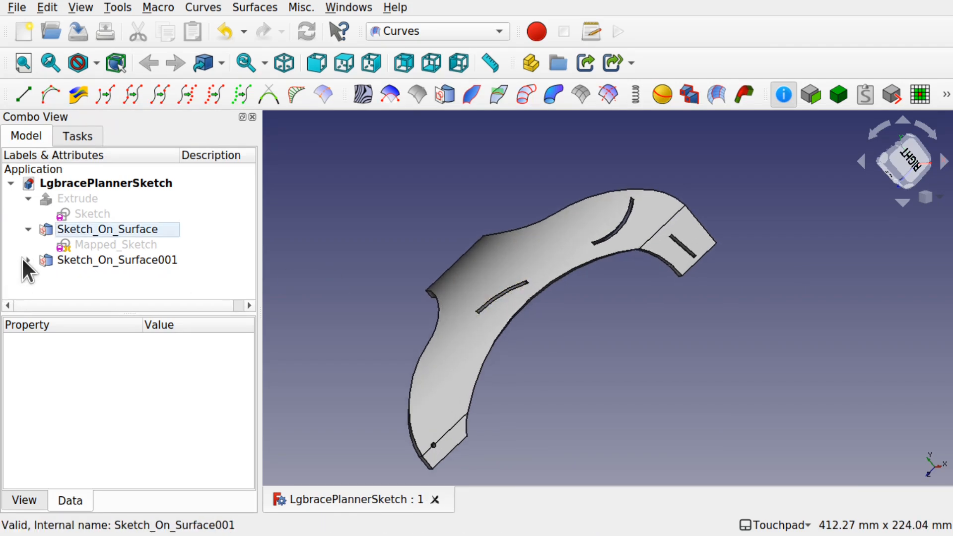
{"action": "left_click", "coordinate": [28, 229]}
{"action": "left_click", "coordinate": [429, 31]}
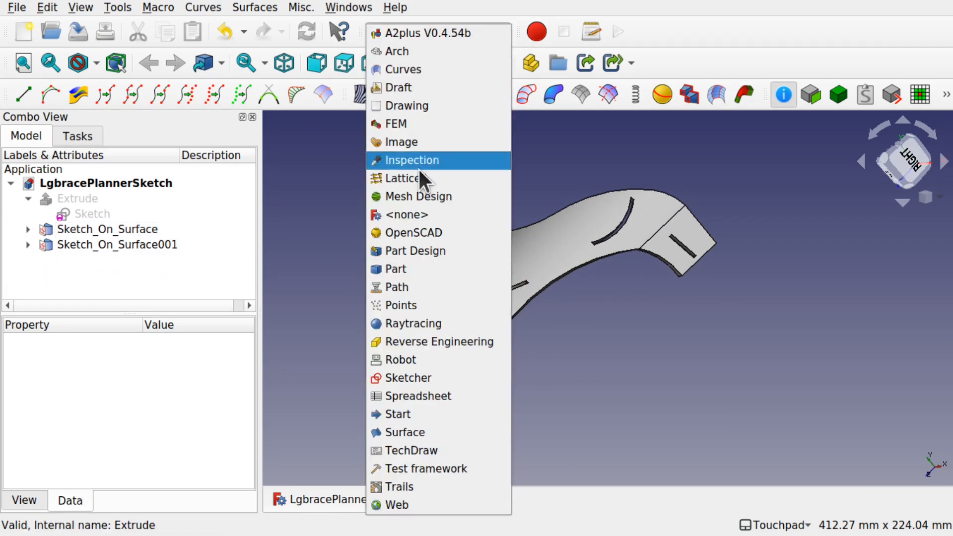
{"action": "left_click", "coordinate": [422, 268]}
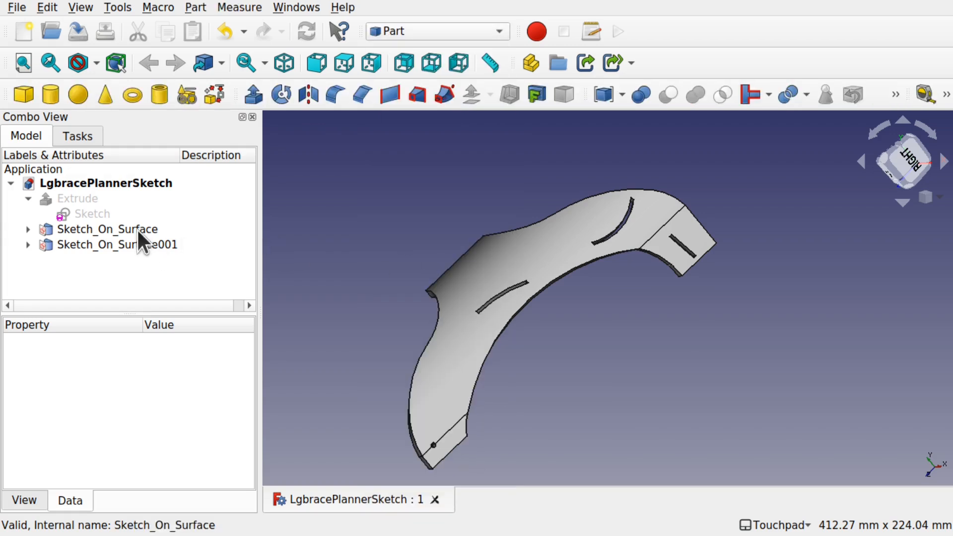
{"action": "left_click", "coordinate": [137, 229]}
{"action": "left_click", "coordinate": [168, 241], "text": "ctrl"}
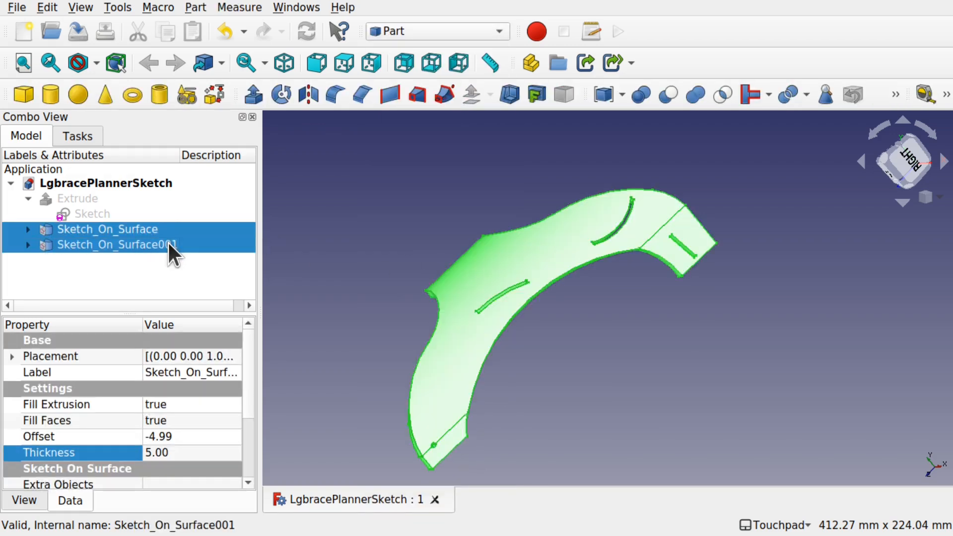
{"action": "left_click", "coordinate": [694, 99]}
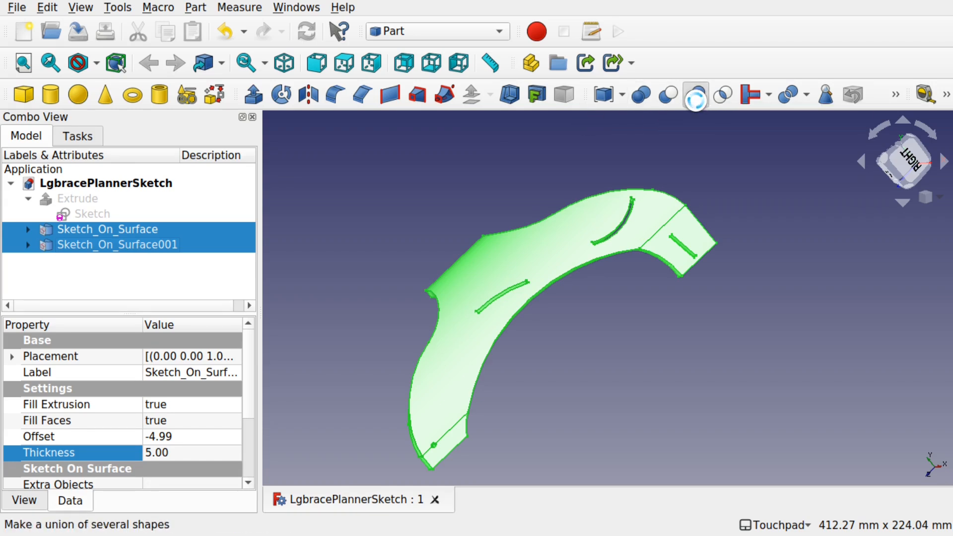
- Mirror the Fusion solid across the YZ plane with base point 0, 0, 0
{"action": "middle_click_drag", "start_coordinate": [453, 224], "coordinate": [466, 198]}
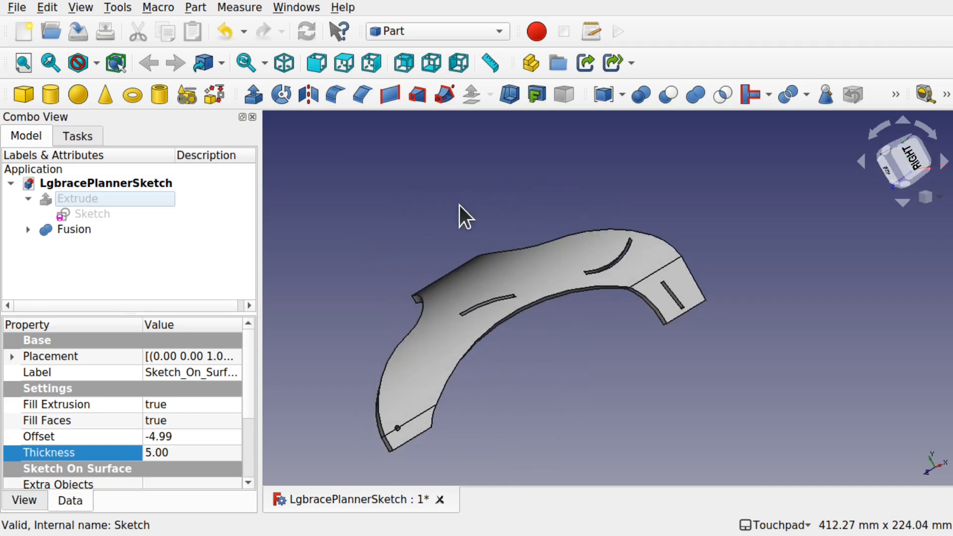
{"action": "middle_click_drag", "start_coordinate": [433, 239], "coordinate": [405, 309]}
{"action": "left_click", "coordinate": [63, 229]}
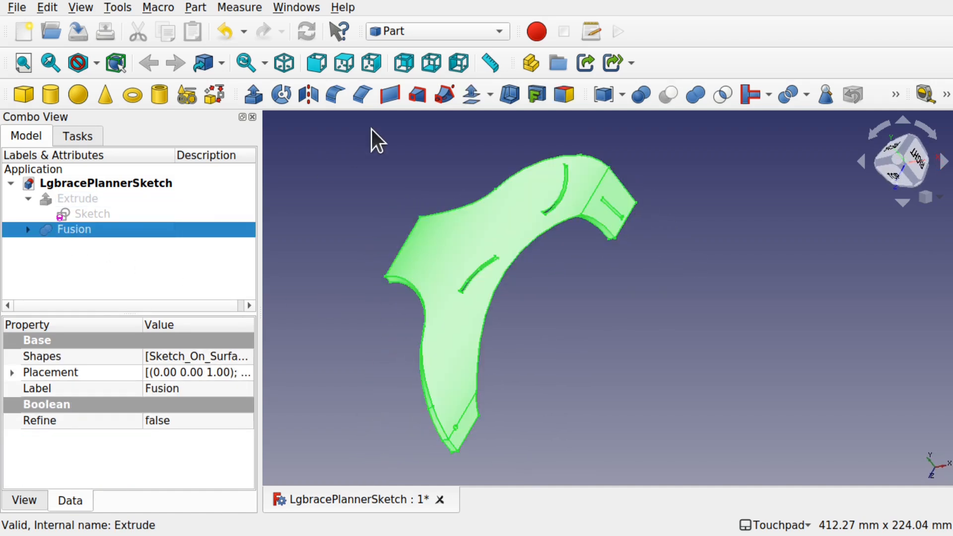
{"action": "left_click", "coordinate": [310, 96]}
{"action": "middle_click_drag", "start_coordinate": [310, 97], "coordinate": [596, 278]}
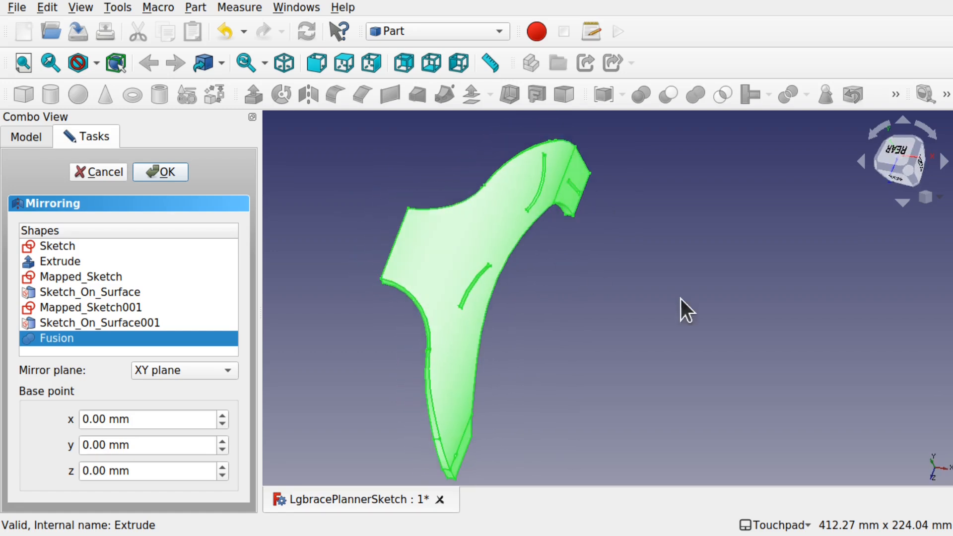
{"action": "left_click", "coordinate": [182, 370]}
{"action": "left_click", "coordinate": [166, 408]}
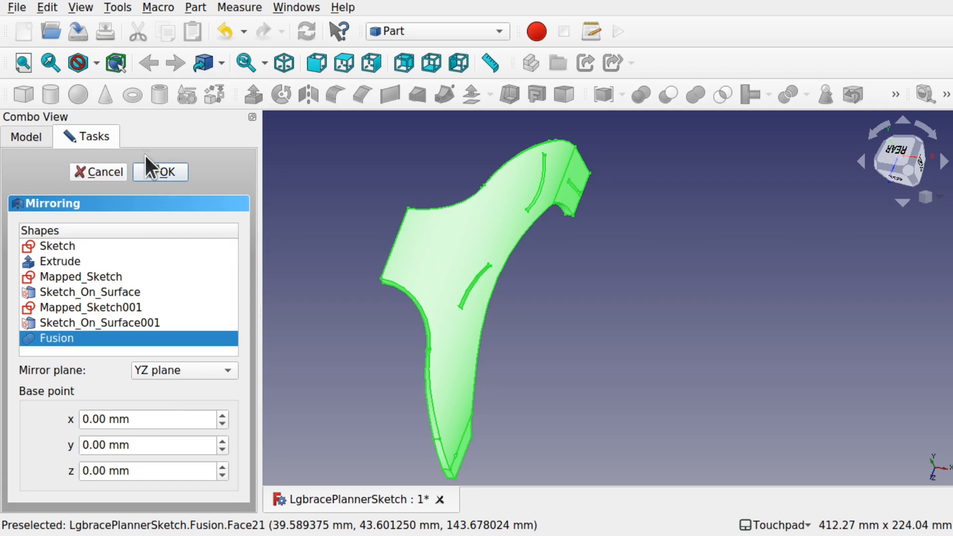
{"action": "left_click", "coordinate": [159, 171]}
- Fuse the mirrored copy and the original Fusion into one solid with Union
{"action": "middle_click_drag", "start_coordinate": [452, 287], "coordinate": [521, 293]}
{"action": "scroll", "coordinate": [406, 260], "scroll_direction": "down", "scroll_amount": 3}
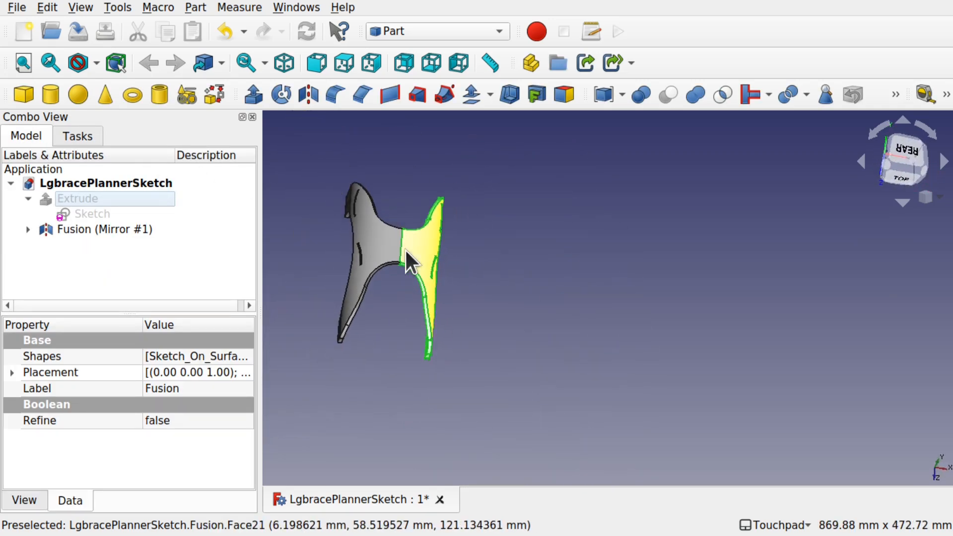
{"action": "left_click", "coordinate": [27, 228]}
{"action": "left_click", "coordinate": [100, 229]}
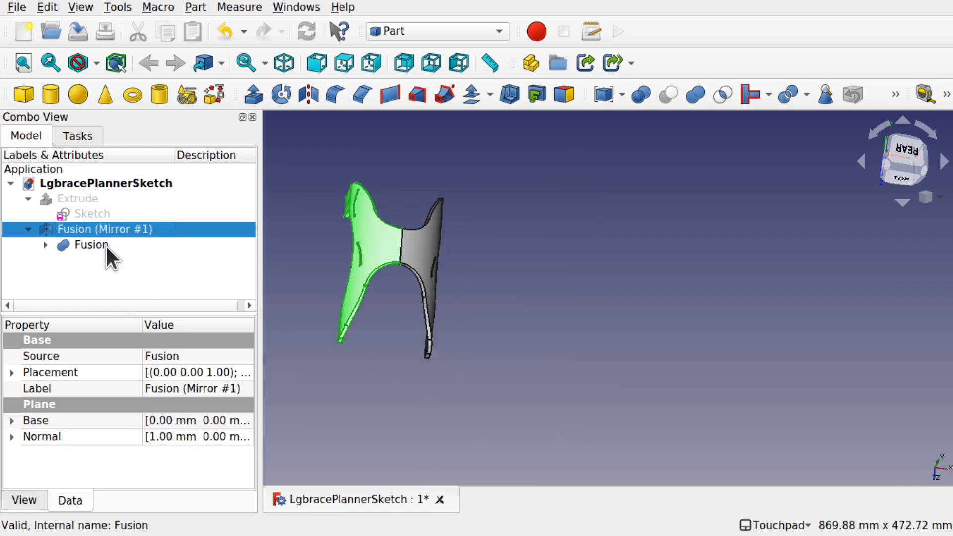
{"action": "left_click", "coordinate": [105, 244], "text": "ctrl"}
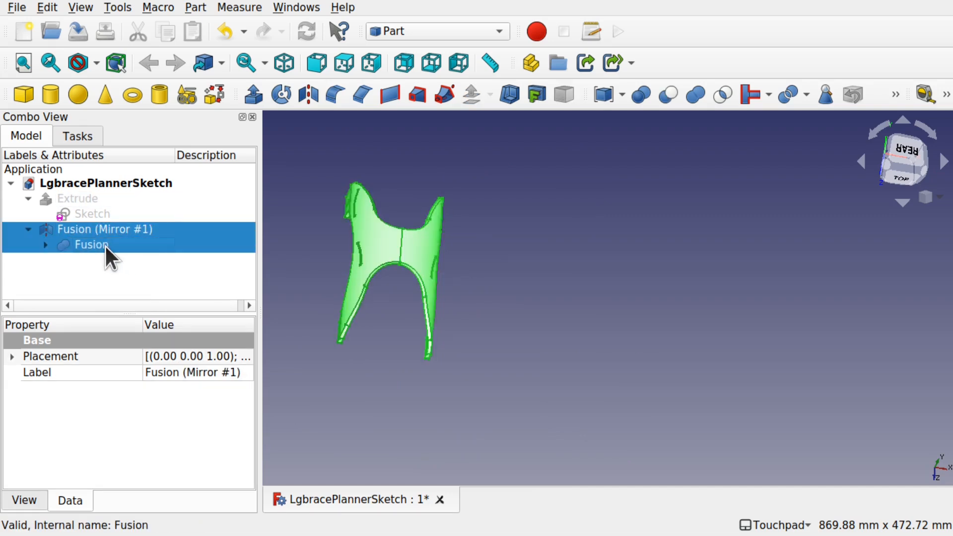
{"action": "left_click", "coordinate": [696, 94]}
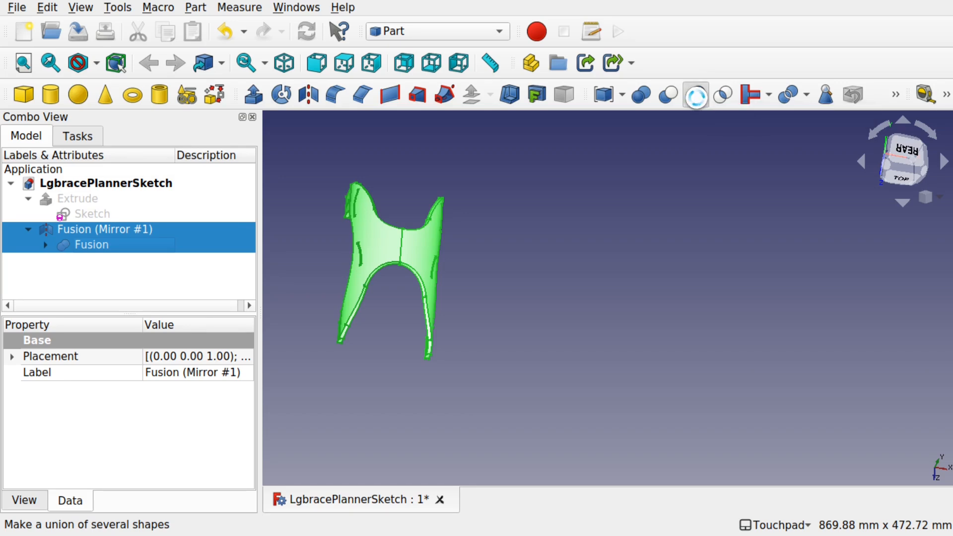
{"action": "left_click_drag", "start_coordinate": [589, 232], "coordinate": [465, 263], "text": "shift"}
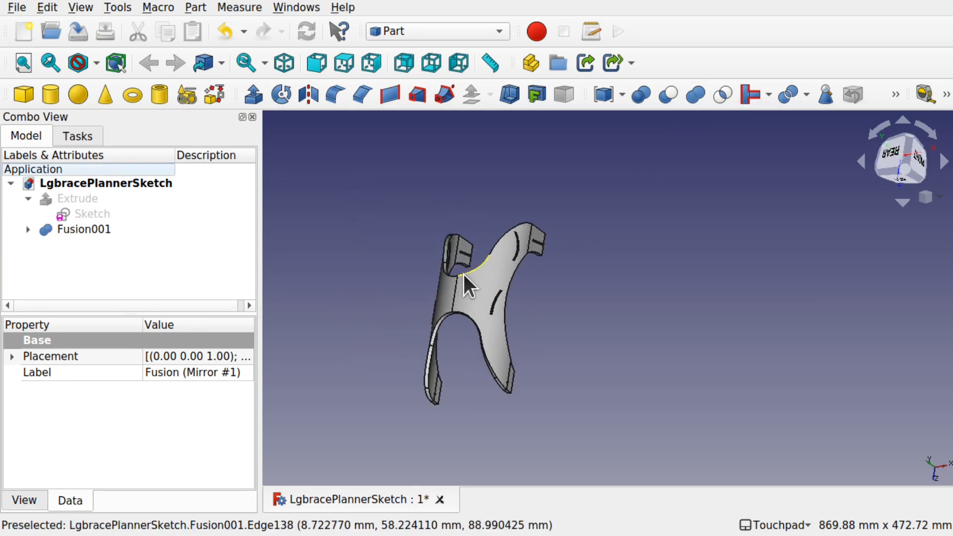
- Set Refine to true on the Fusion001 solid
{"action": "scroll", "coordinate": [481, 312], "scroll_direction": "up", "scroll_amount": 5}
{"action": "left_click_drag", "start_coordinate": [481, 312], "coordinate": [470, 295], "text": "shift"}
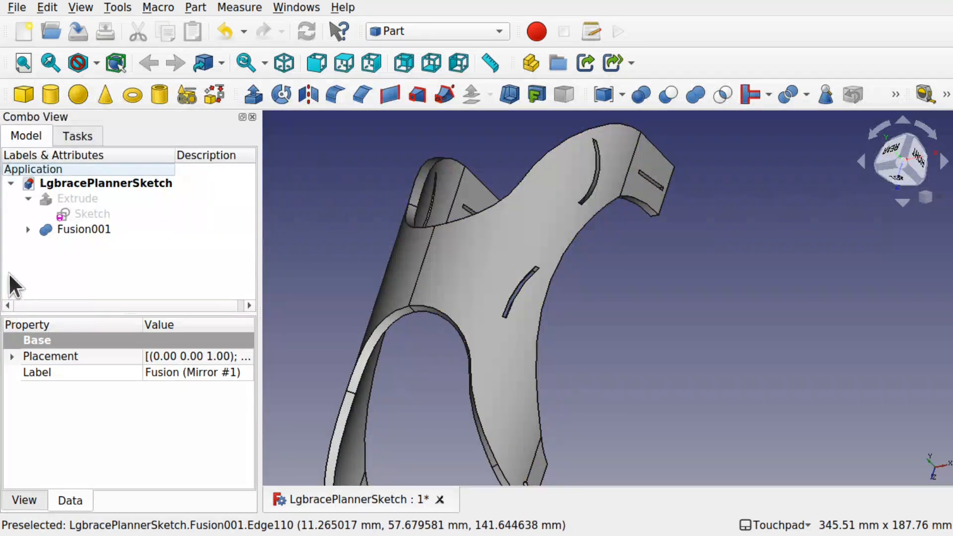
{"action": "left_click", "coordinate": [84, 231]}
{"action": "left_click", "coordinate": [195, 419]}
{"action": "left_click", "coordinate": [183, 441]}
{"action": "left_click_drag", "start_coordinate": [410, 300], "coordinate": [557, 317], "text": "shift"}
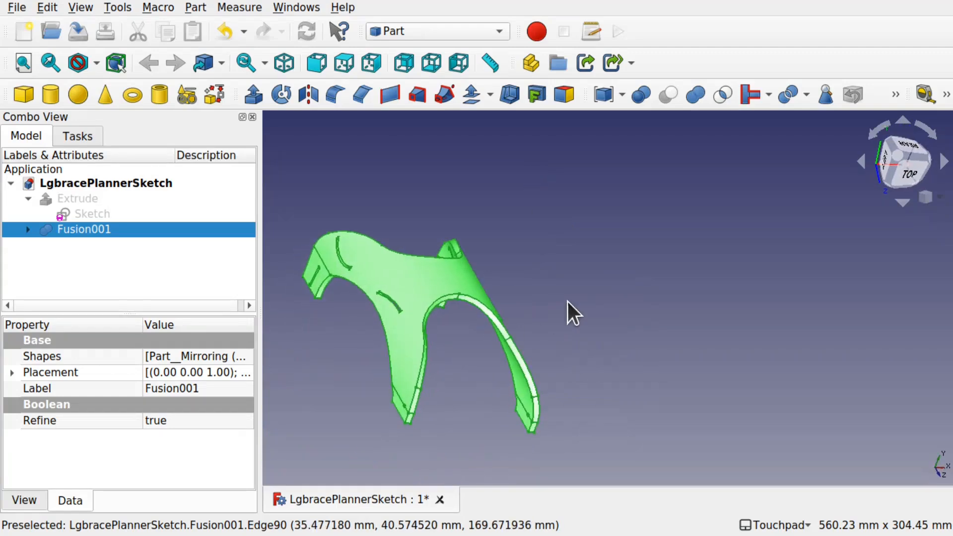
- Set the display Deviation of Fusion001 to 0.1
{"action": "left_click", "coordinate": [557, 304]}
{"action": "left_click_drag", "start_coordinate": [403, 307], "coordinate": [487, 347], "text": "shift"}
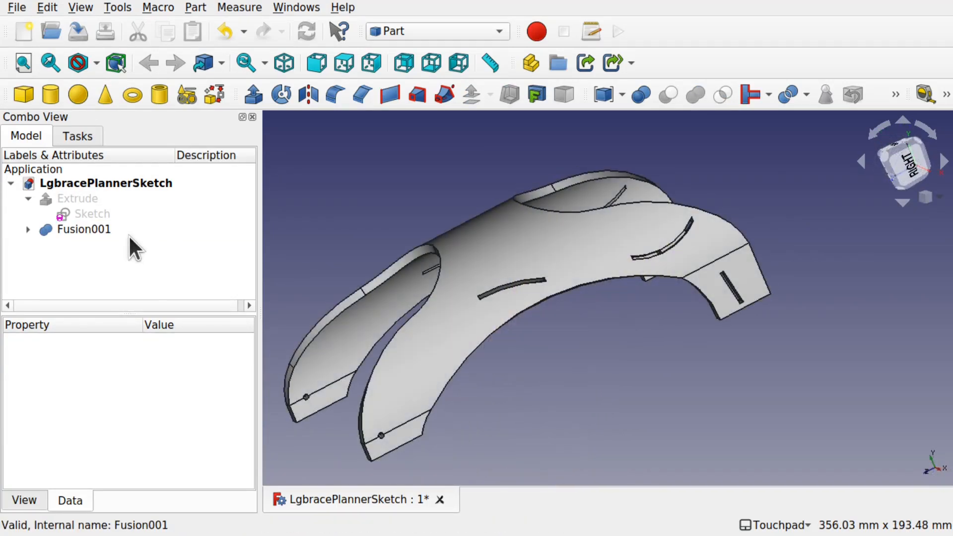
{"action": "left_click", "coordinate": [139, 228]}
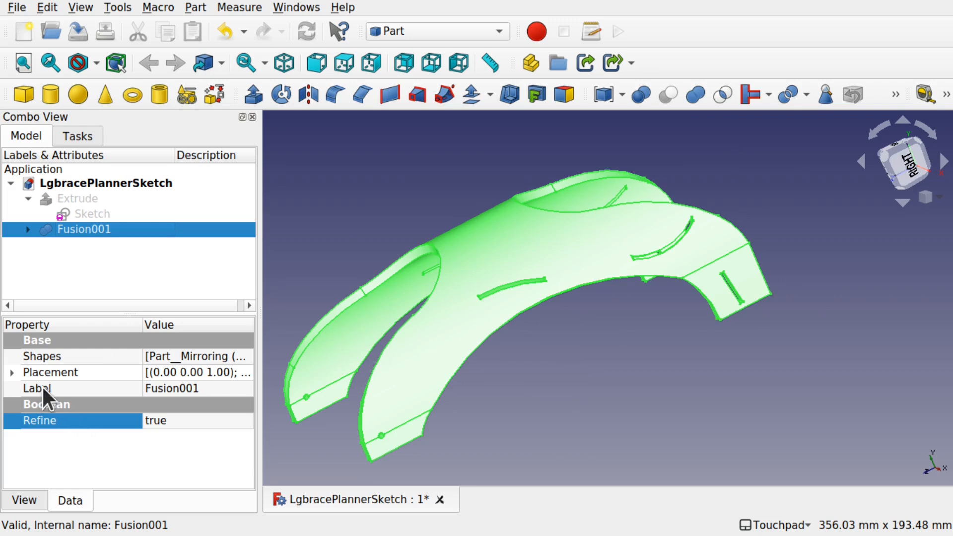
{"action": "left_click", "coordinate": [26, 498]}
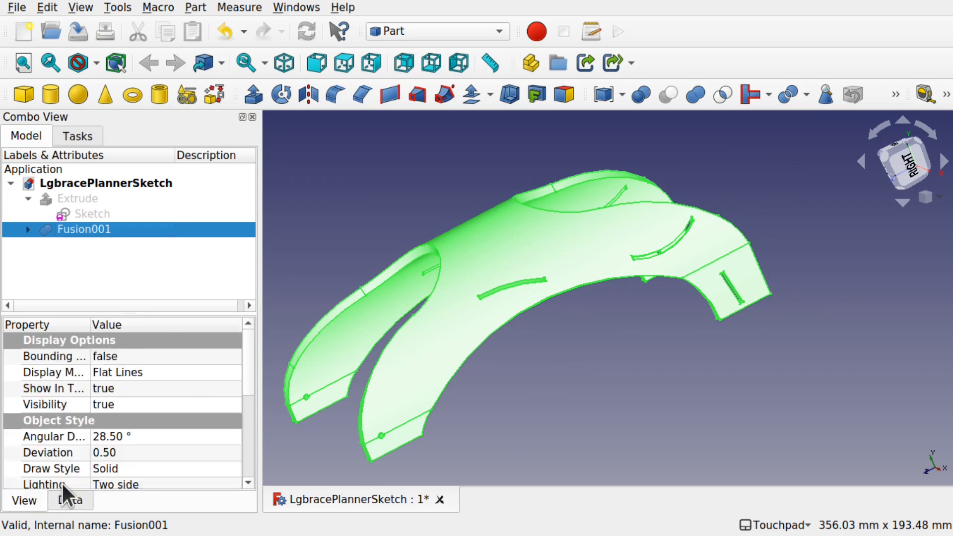
{"action": "left_click", "coordinate": [121, 452]}
{"action": "double_click", "coordinate": [121, 453]}
{"action": "left_click", "coordinate": [105, 450]}
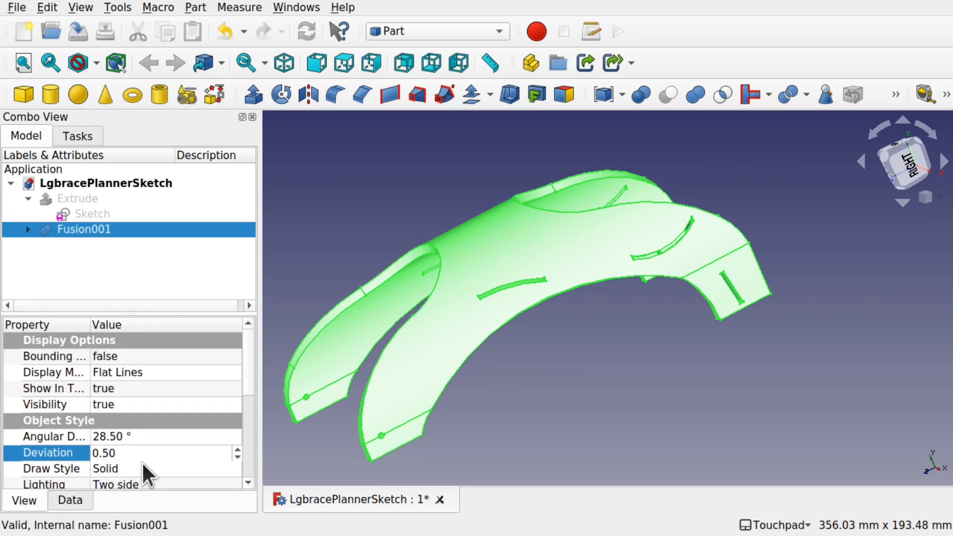
{"action": "key", "text": "BackSpace"}
{"action": "type", "text": "1"}
{"action": "key", "text": "Return"}
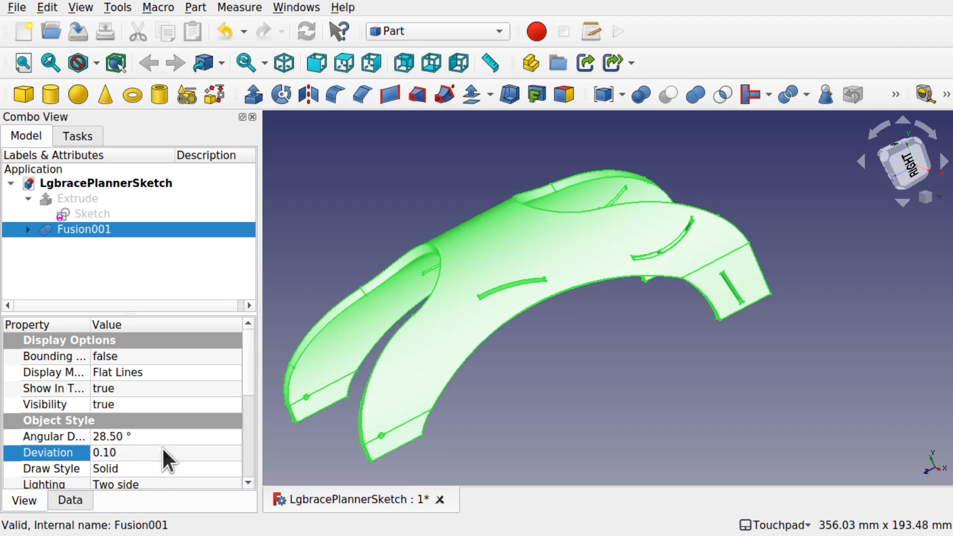
- Save the project
{"action": "left_click", "coordinate": [648, 329]}
{"action": "left_click_drag", "start_coordinate": [547, 287], "coordinate": [578, 314], "text": "alt"}
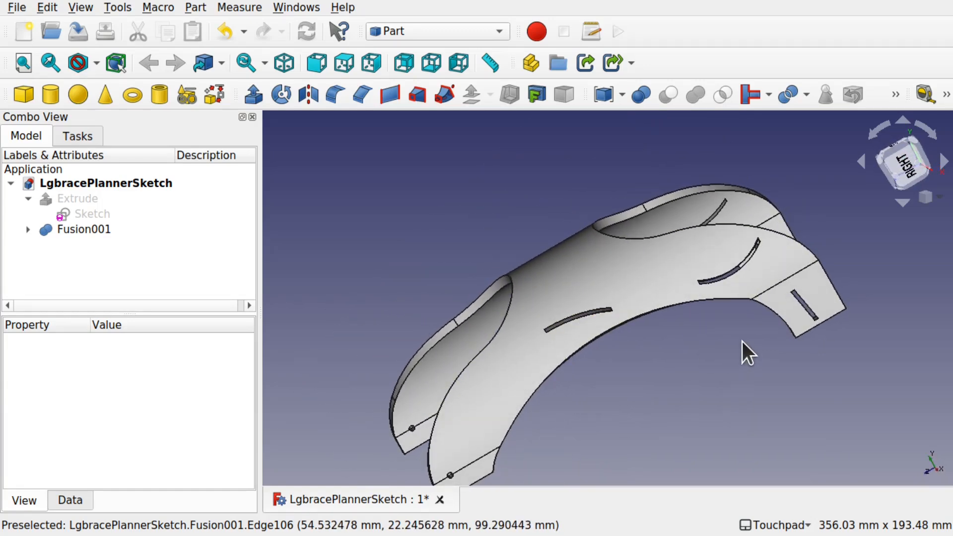
{"action": "left_click_drag", "start_coordinate": [628, 248], "coordinate": [519, 200], "text": "alt"}
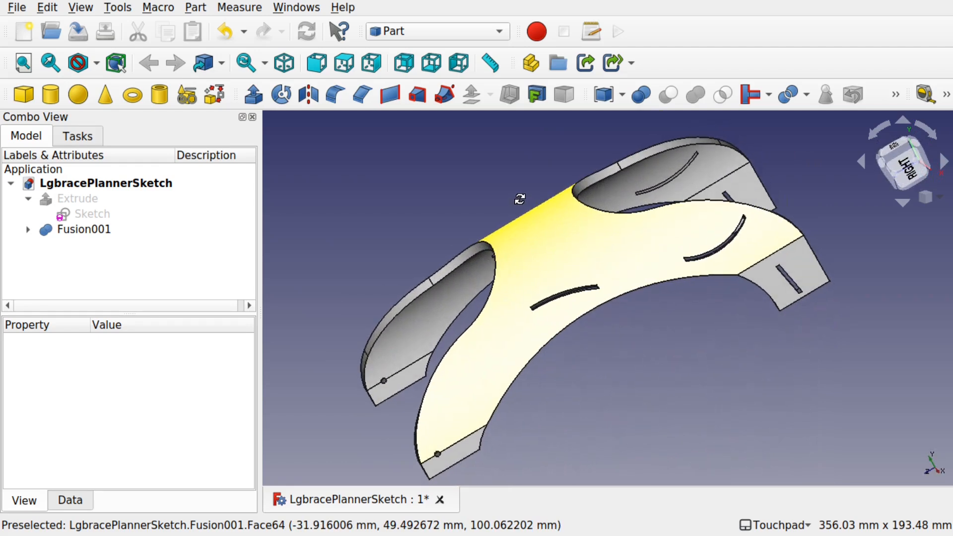
{"action": "key", "text": "ctrl+s"}
{"action": "left_click_drag", "start_coordinate": [517, 216], "coordinate": [524, 256], "text": "alt"}
{"action": "mouse_move", "coordinate": [634, 242]}
{"action": "left_mouse_down", "text": "alt"}
{"action": "mouse_move", "coordinate": [600, 204]}
{"action": "mouse_move", "coordinate": [586, 134]}
{"action": "mouse_move", "coordinate": [621, 243]}
{"action": "mouse_move", "coordinate": [639, 243]}
{"action": "left_mouse_up", "text": "alt"}
{"action": "left_click_drag", "start_coordinate": [547, 296], "coordinate": [596, 290], "text": "alt"}
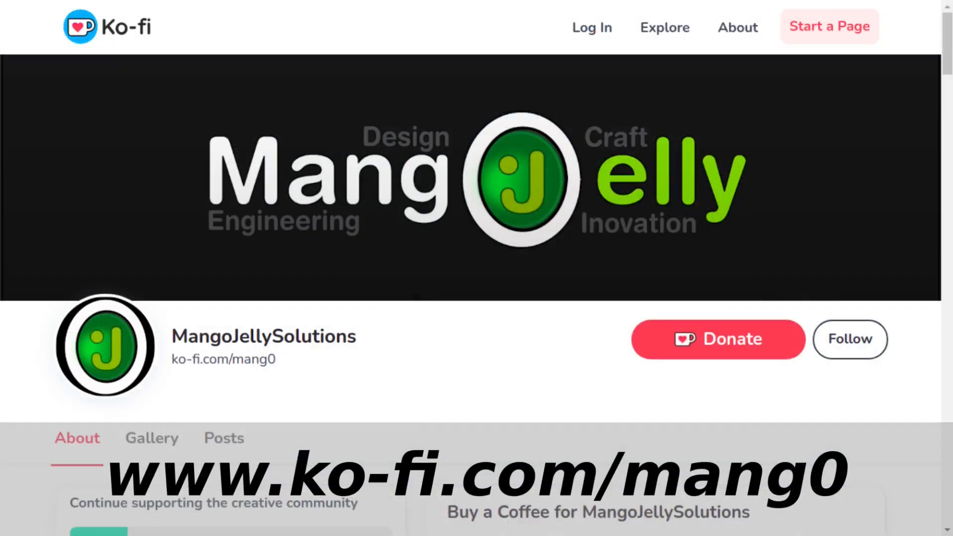